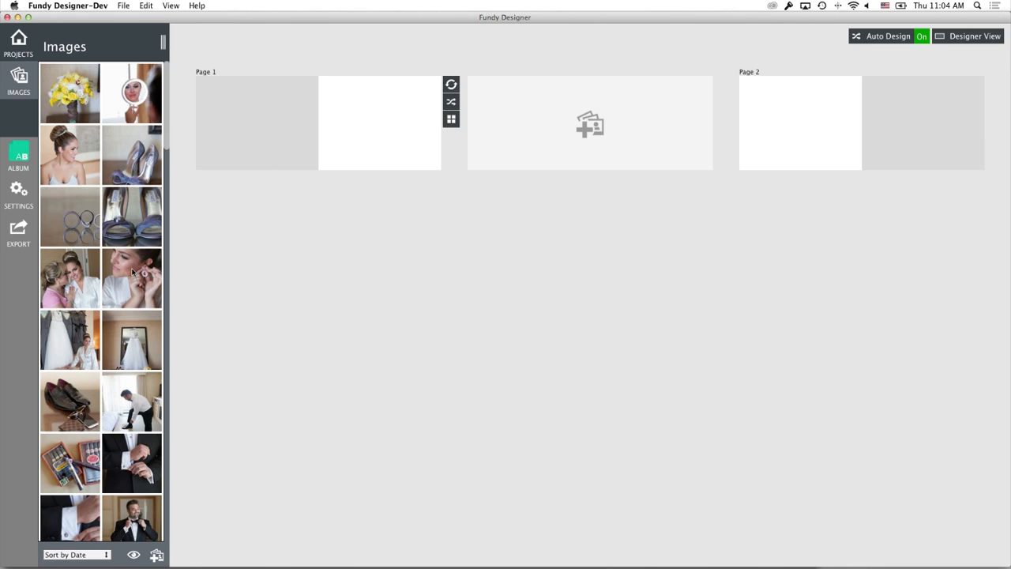
# Step: Show the image thumbnails uncropped and add a blank spread after page 1 in Designer View
pyautogui.click(134, 554)
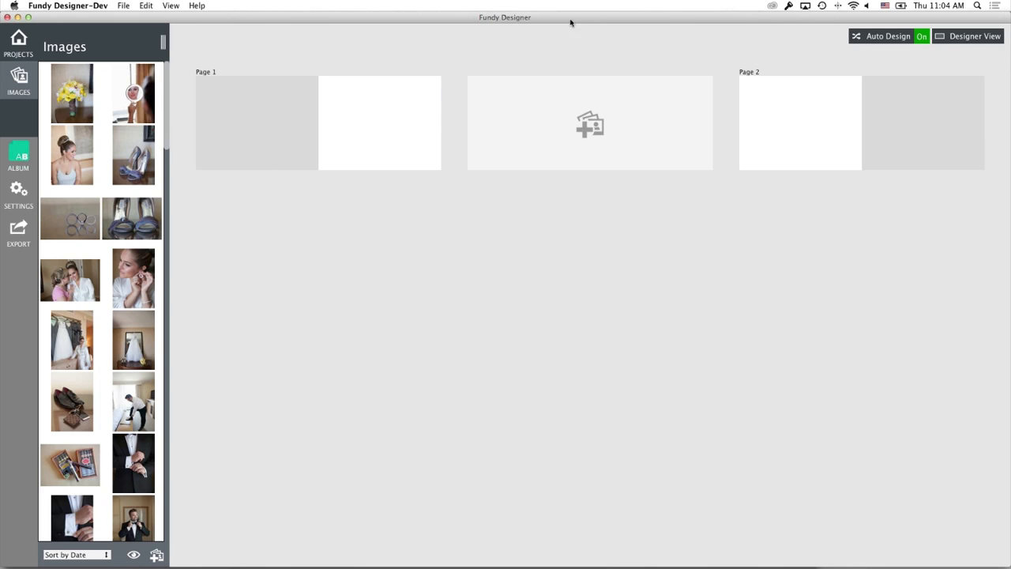
pyautogui.doubleClick(393, 132)
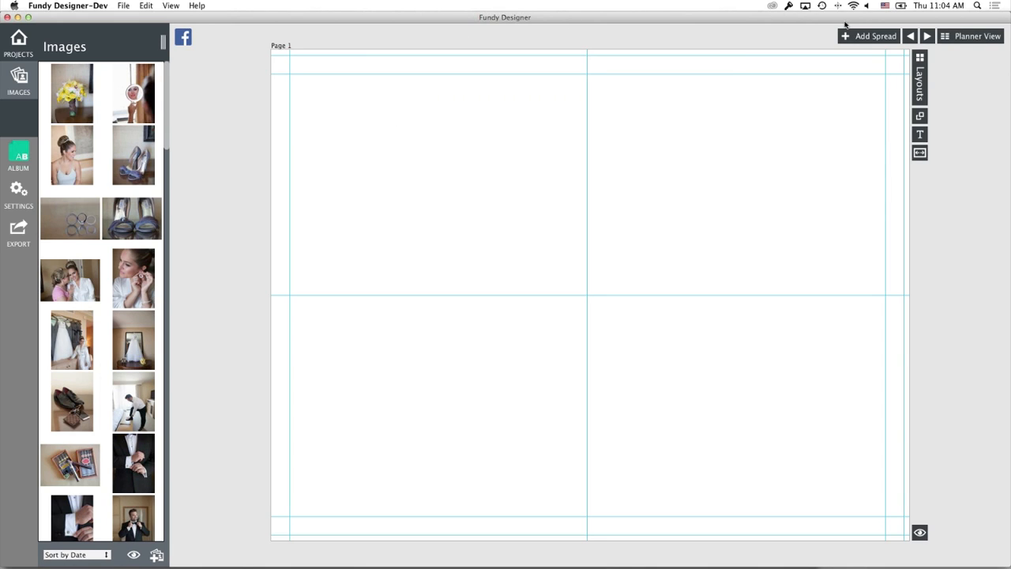
pyautogui.click(861, 35)
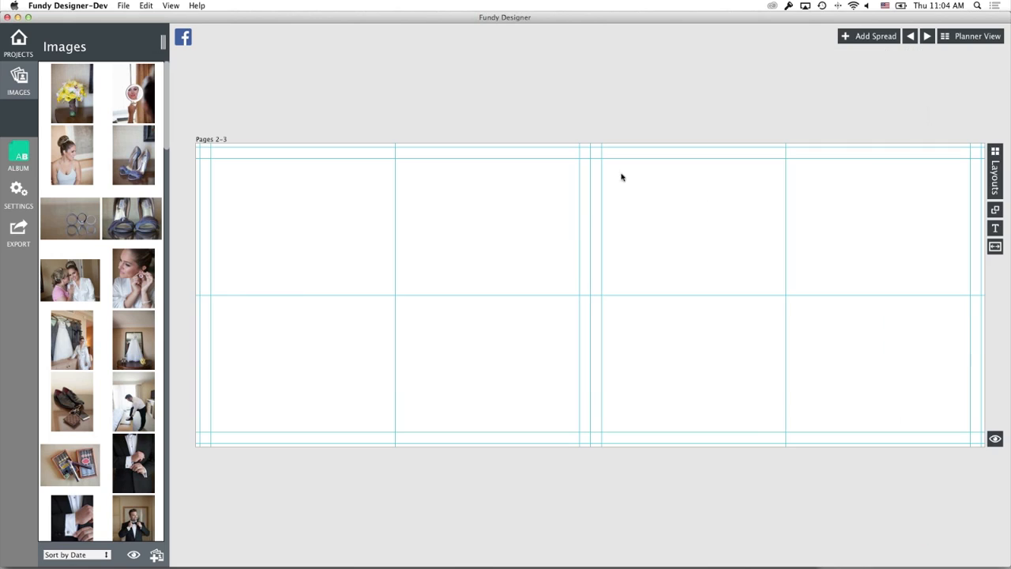
# Step: Place the first eleven photos, from the bouquet to the brown shoes, on pages 2-3 and enlarge the collage to the full spread width
pyautogui.click(60, 101)
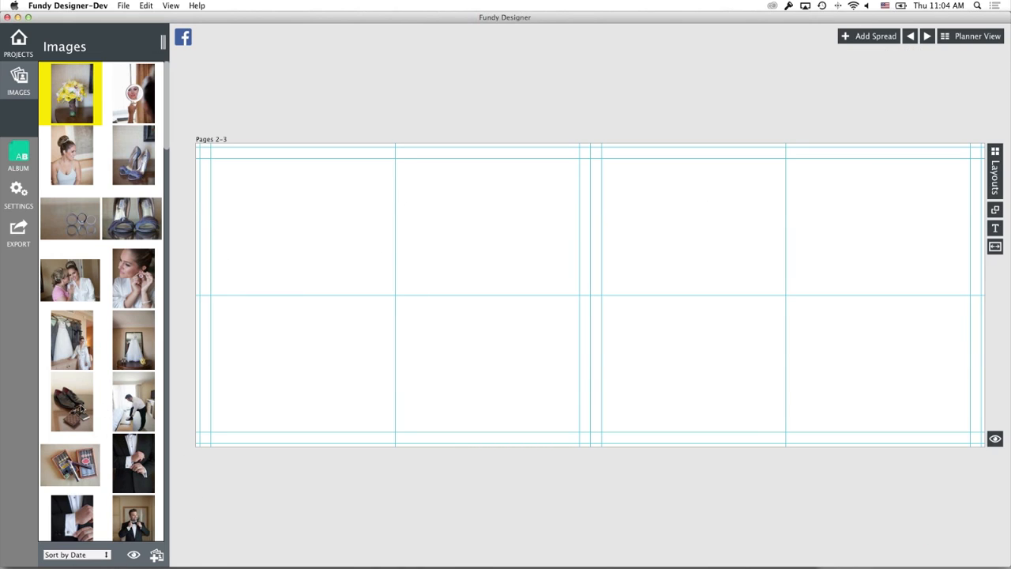
pyautogui.moveTo(79, 408); pyautogui.dragTo(429, 283)
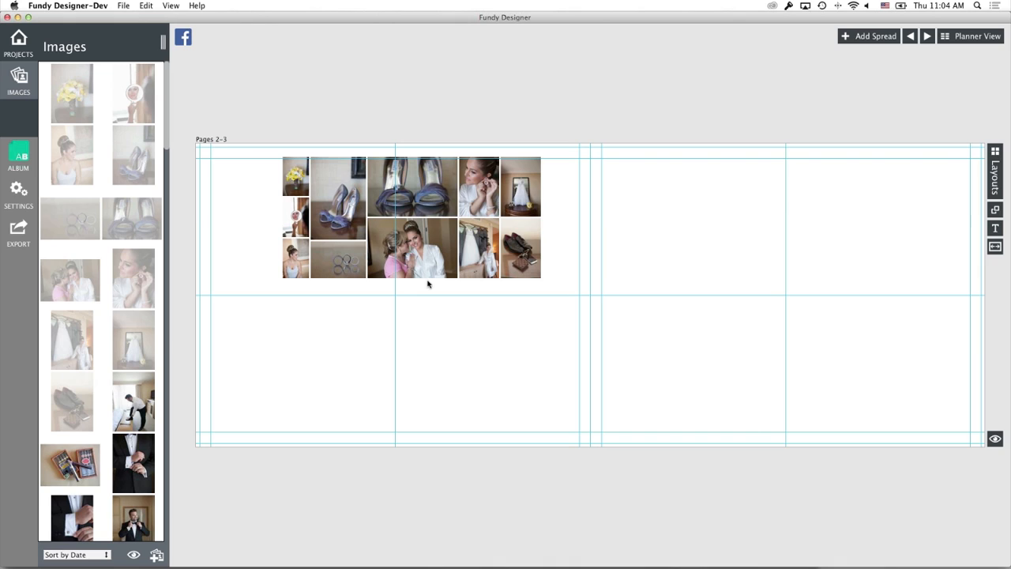
pyautogui.click(452, 242)
pyautogui.moveTo(572, 280); pyautogui.dragTo(983, 448)
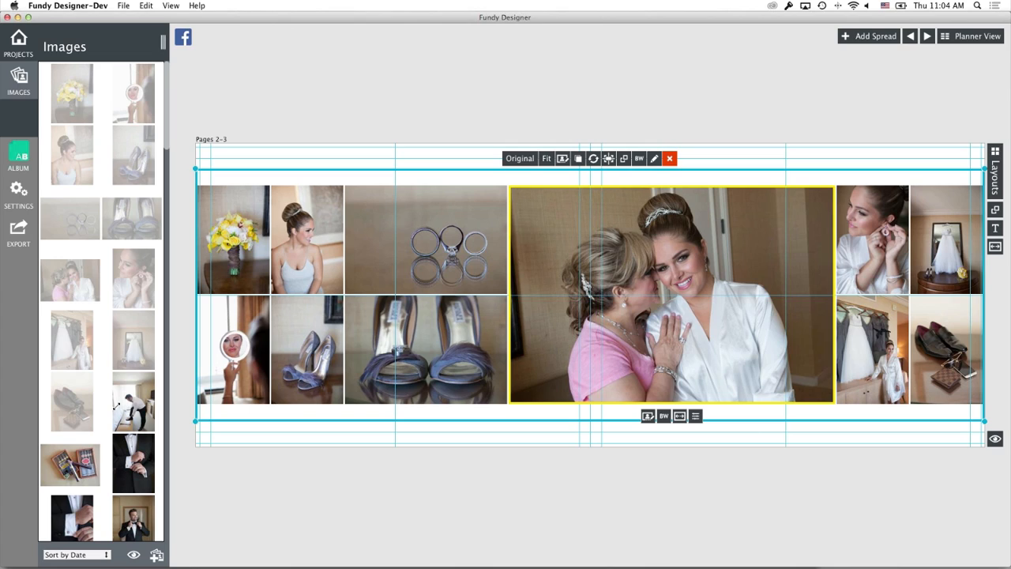
# Step: Remove the photo of the purple shoes and the bouquet photo from the collage on pages 2-3
pyautogui.click(299, 362)
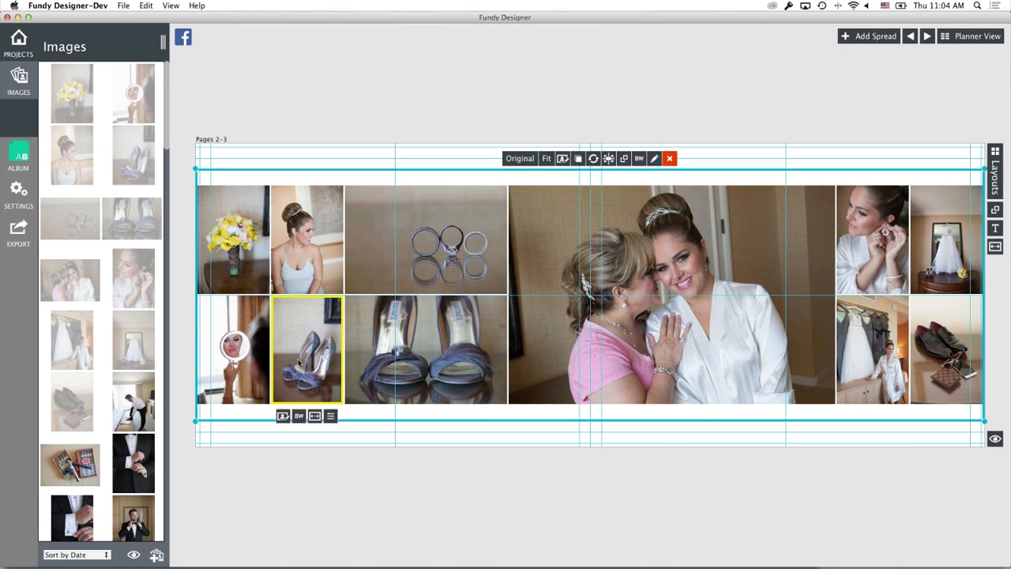
pyautogui.press('Delete')
pyautogui.press('Delete')
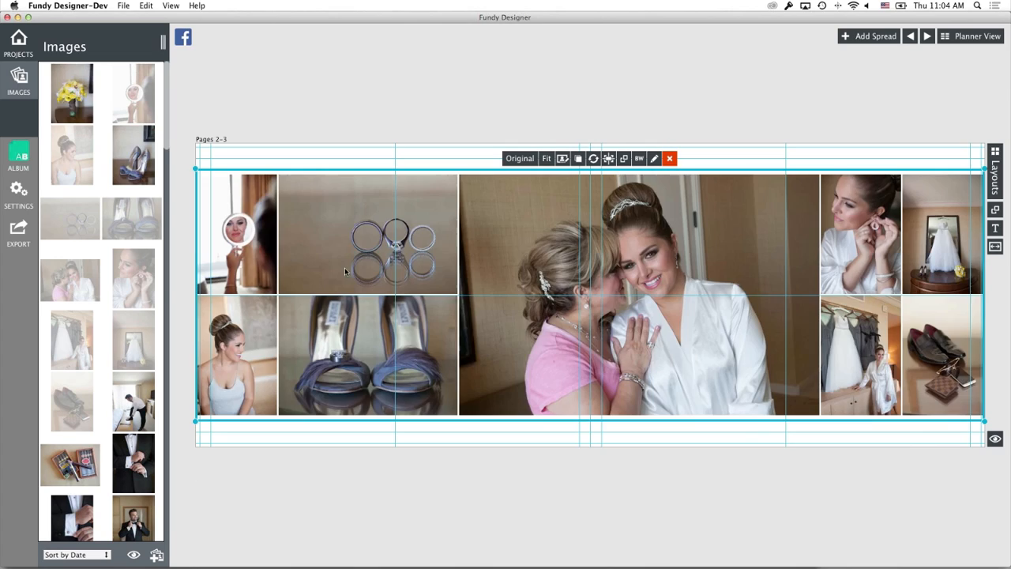
# Step: Try rearranging the photos within the spread's collage, and delete the whole collage from pages 2-3
pyautogui.click(251, 349)
pyautogui.keyDown('shift'); pyautogui.click(366, 358); pyautogui.keyUp('shift')
pyautogui.moveTo(366, 359); pyautogui.dragTo(365, 355)
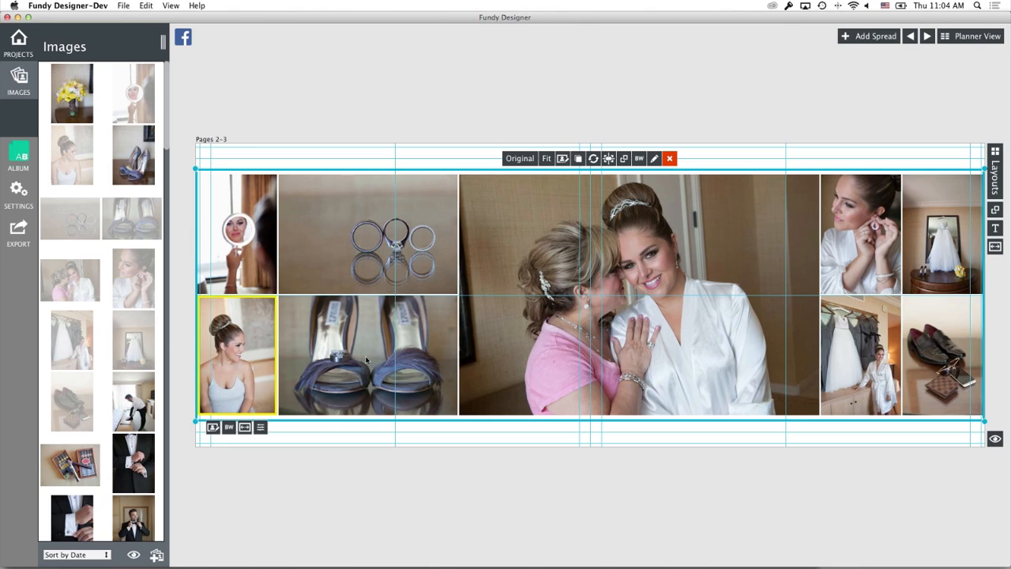
pyautogui.moveTo(863, 358); pyautogui.dragTo(693, 401)
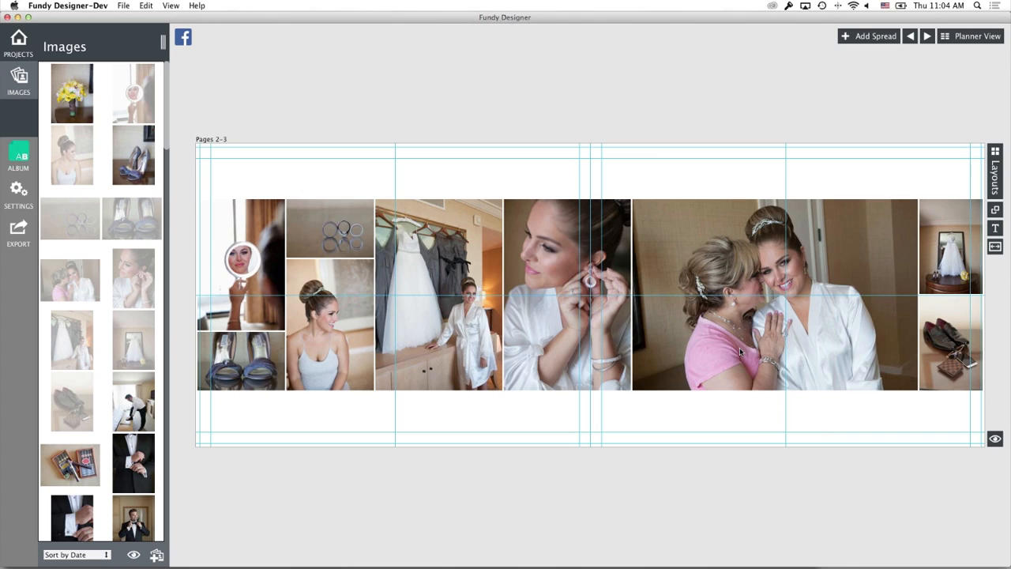
pyautogui.click(877, 277)
pyautogui.click(669, 158)
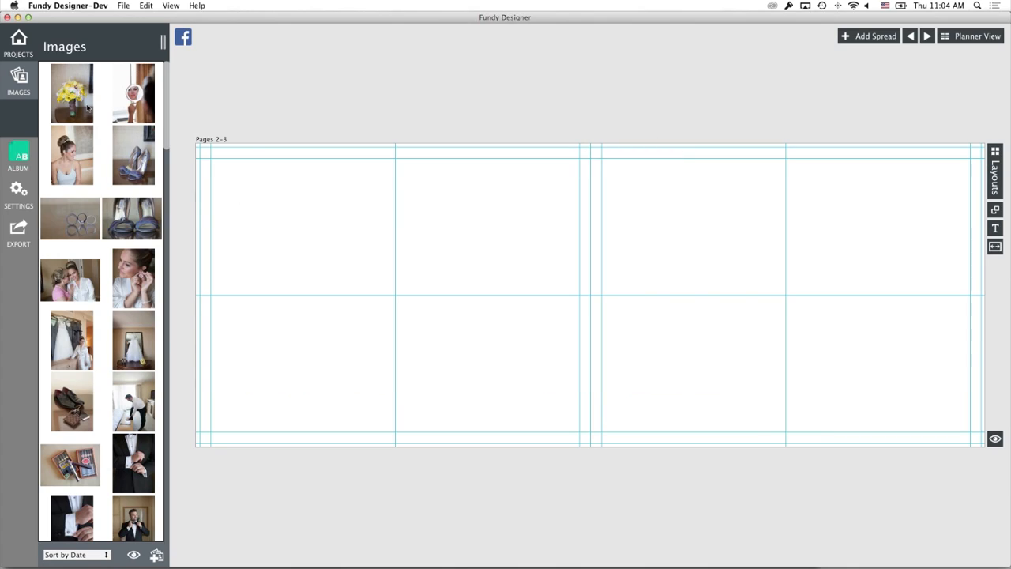
# Step: Place the first six photos on pages 2-3 and apply the suggested layout with one large shoe photo beside a five-photo collage
pyautogui.click(94, 89)
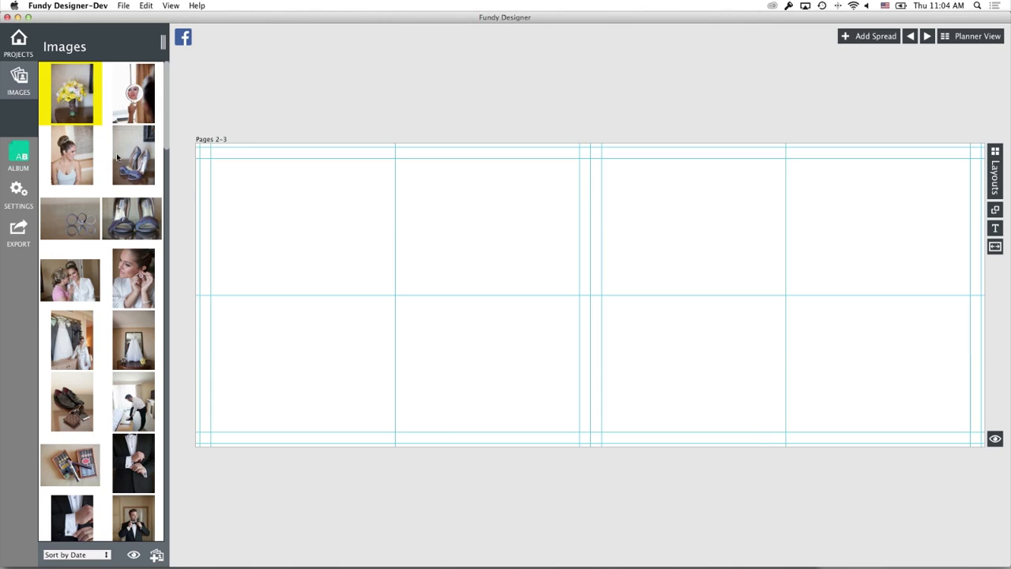
pyautogui.keyDown('shift'); pyautogui.click(131, 219); pyautogui.keyUp('shift')
pyautogui.moveTo(131, 218); pyautogui.dragTo(521, 233)
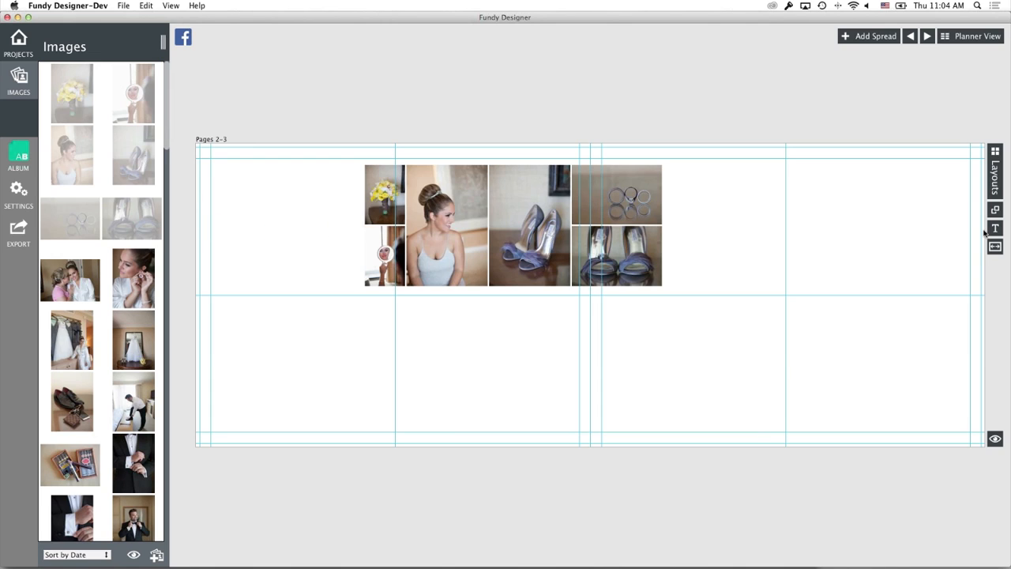
pyautogui.press('space')
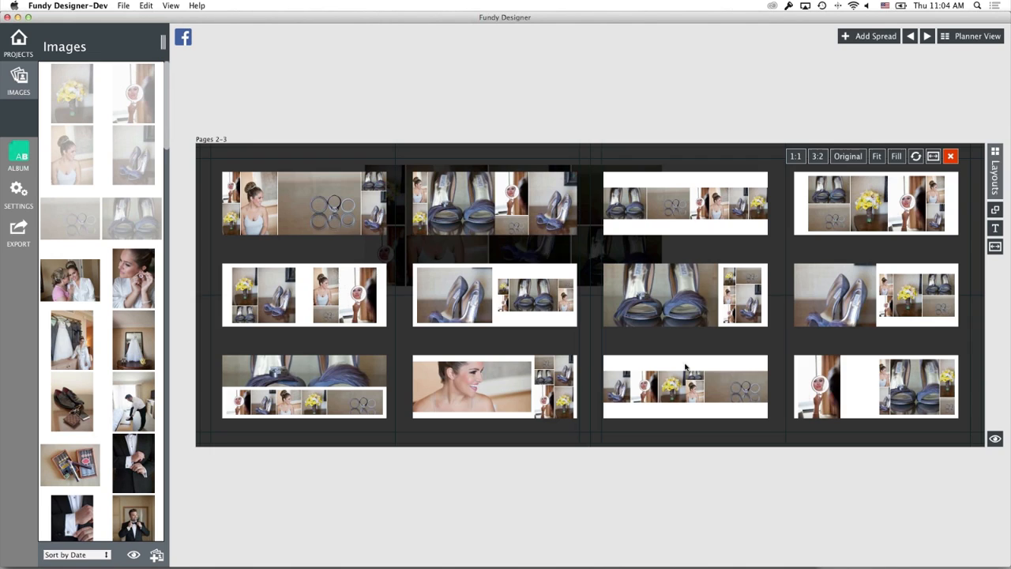
pyautogui.click(520, 320)
# Step: Replace the open-toe shoes photo in the five-photo collage with the photo of the wedding dress framed by a mirror
pyautogui.click(739, 346)
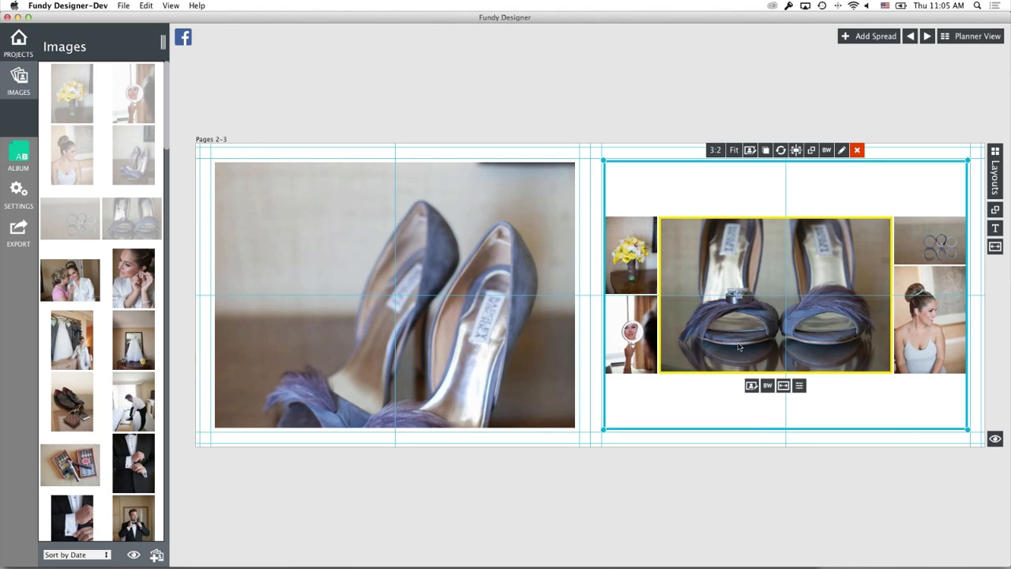
pyautogui.press('Delete')
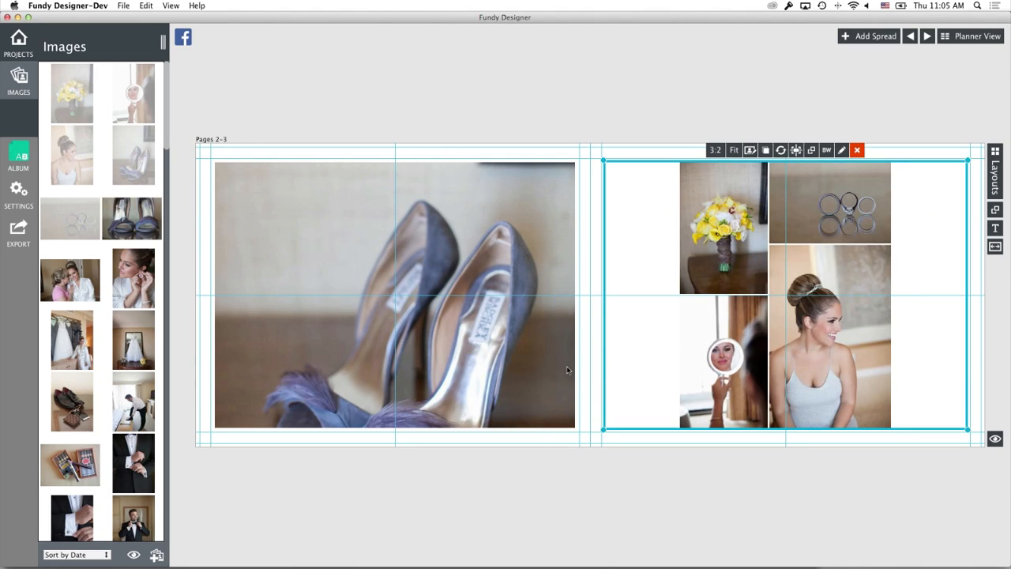
pyautogui.moveTo(123, 340); pyautogui.dragTo(610, 311)
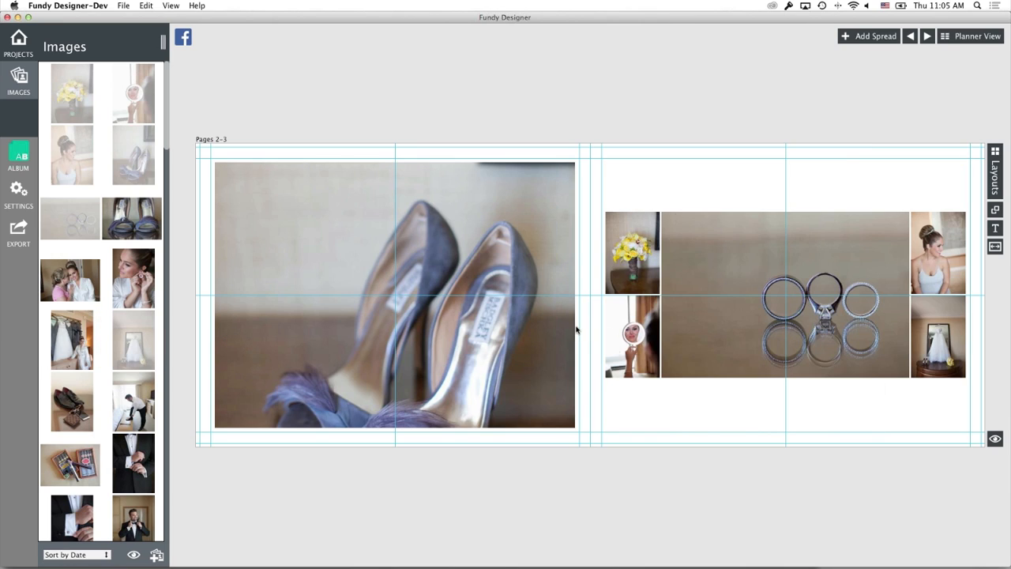
# Step: Shuffle the five-photo collage to the arrangement with the hand mirror photo large in the middle and two photos on each side
pyautogui.click(733, 332)
pyautogui.press('Right')
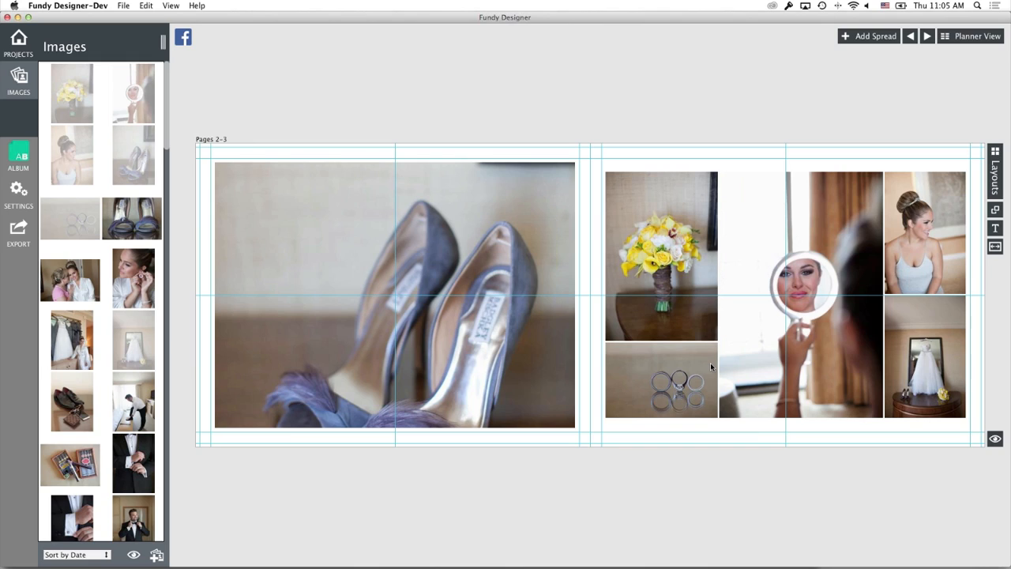
pyautogui.click(543, 359)
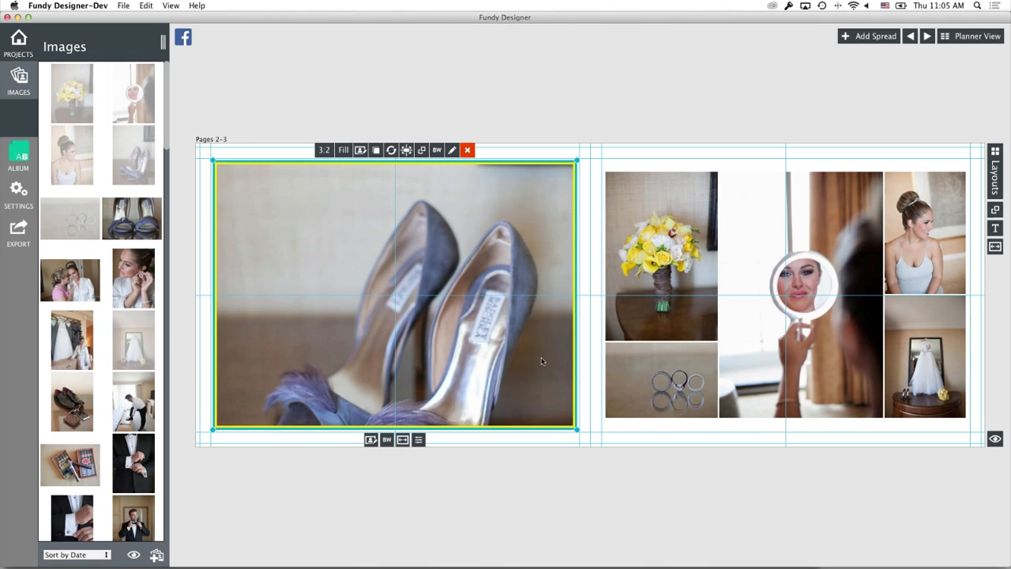
pyautogui.click(638, 107)
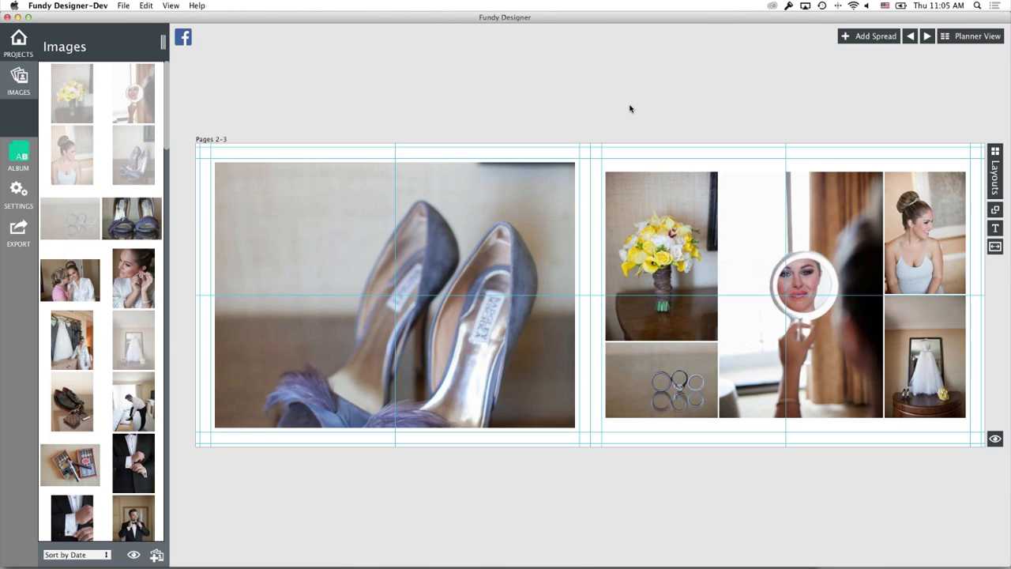
# Step: Set the photo proportions of the five-photo collage to 1:1
pyautogui.click(659, 174)
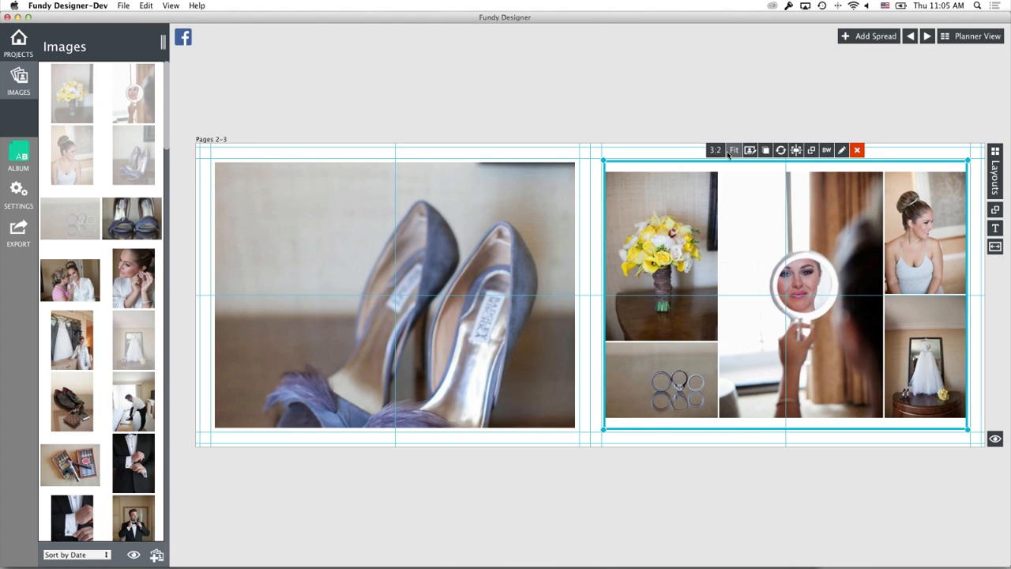
pyautogui.click(715, 150)
pyautogui.click(728, 188)
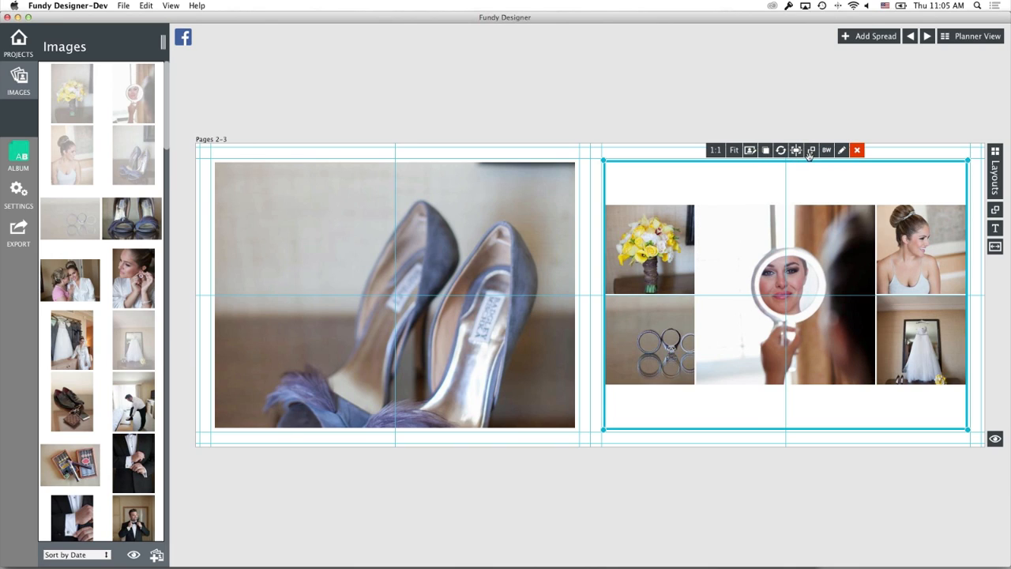
# Step: Review the Style, Layout and Adv. Layout settings of the five-photo collage
pyautogui.click(842, 151)
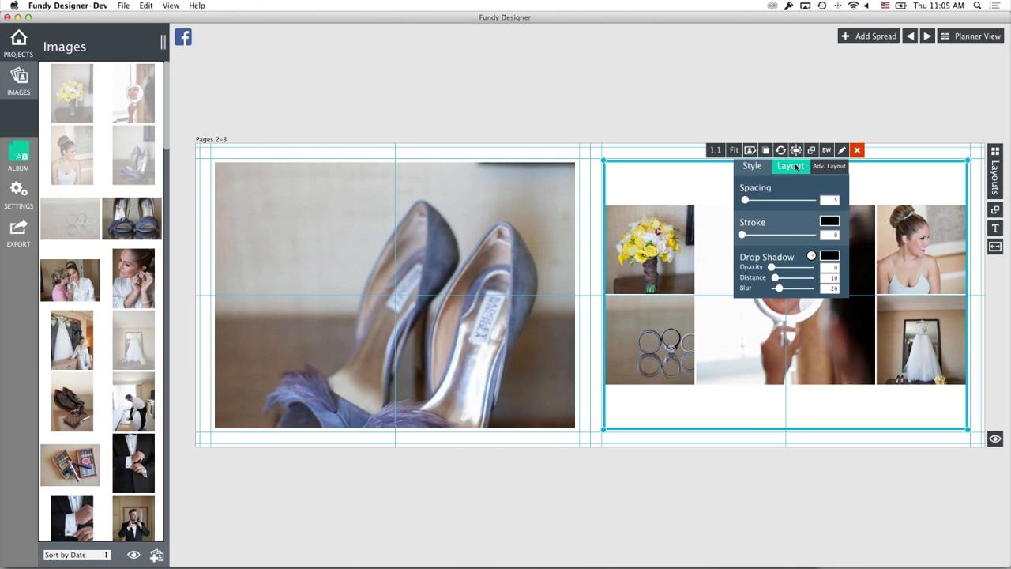
pyautogui.click(790, 166)
pyautogui.moveTo(779, 222)
pyautogui.mouseDown()
pyautogui.moveTo(744, 225)
pyautogui.moveTo(788, 226)
pyautogui.mouseUp()
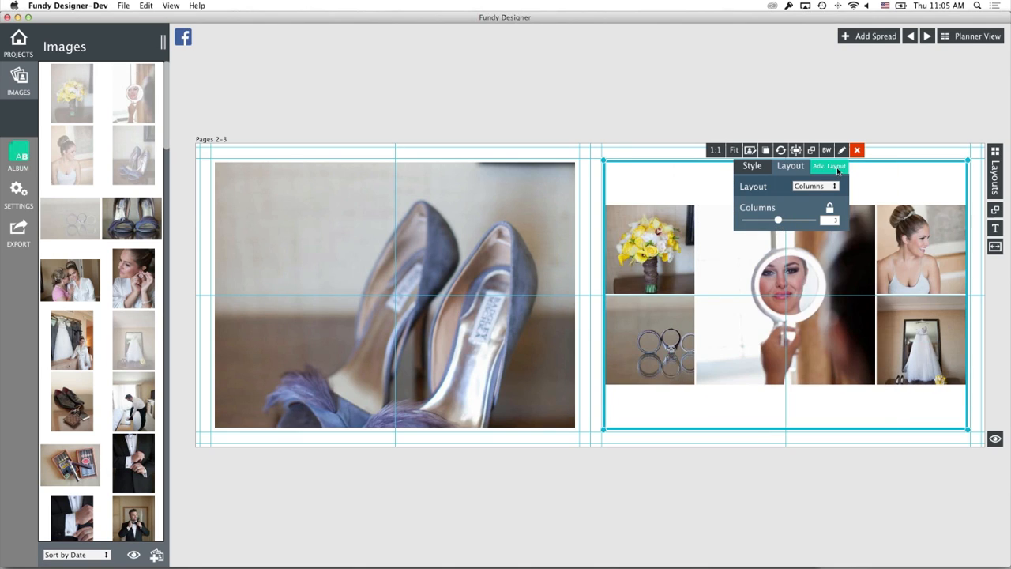
pyautogui.click(830, 166)
pyautogui.moveTo(742, 195)
pyautogui.mouseDown()
pyautogui.moveTo(787, 199)
pyautogui.moveTo(750, 200)
pyautogui.mouseUp()
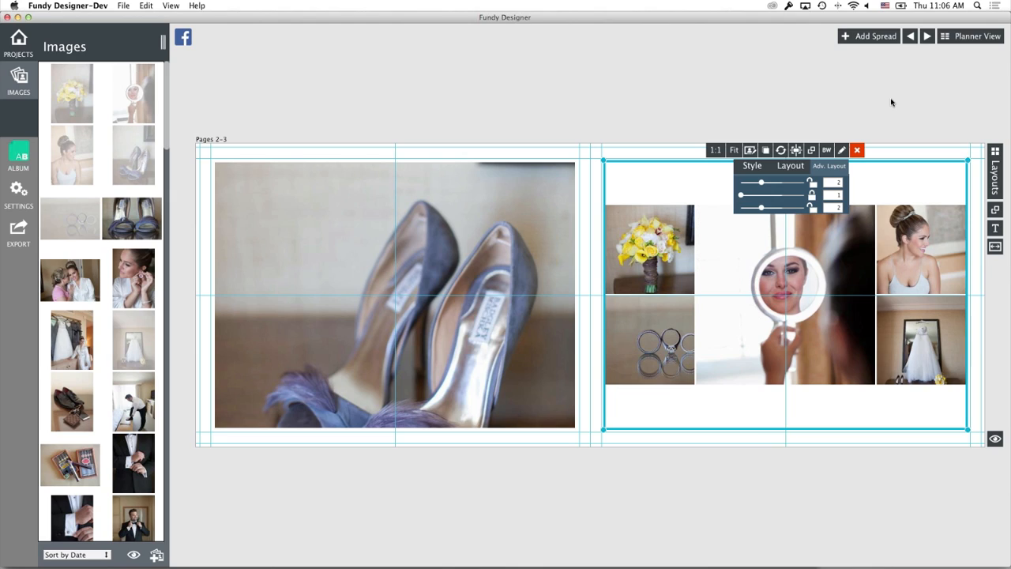
# Step: Switch to GoToMeeting and bring Perfect Photo Suite 8 to the front
pyautogui.press('super+Tab')
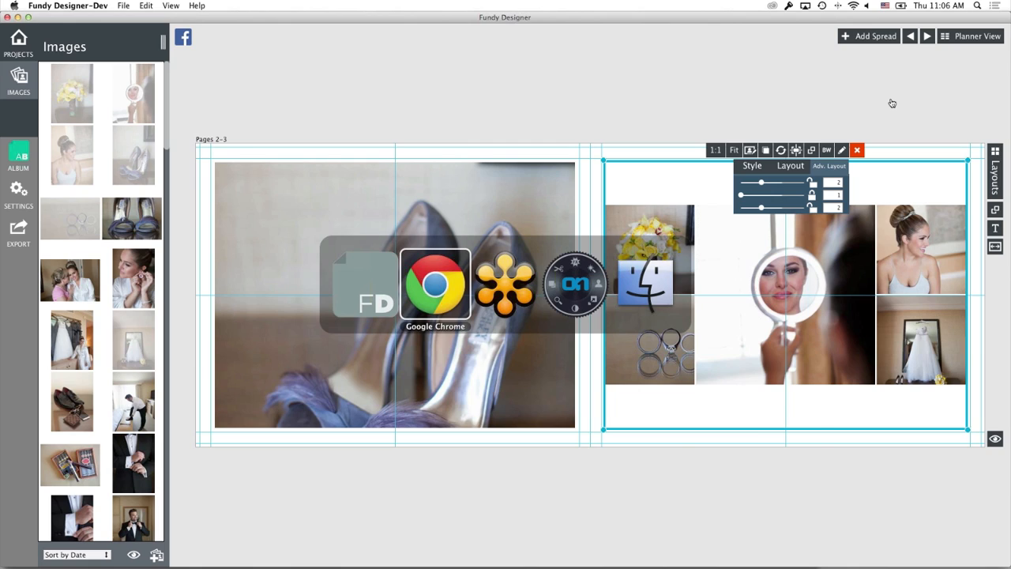
pyautogui.press('Escape')
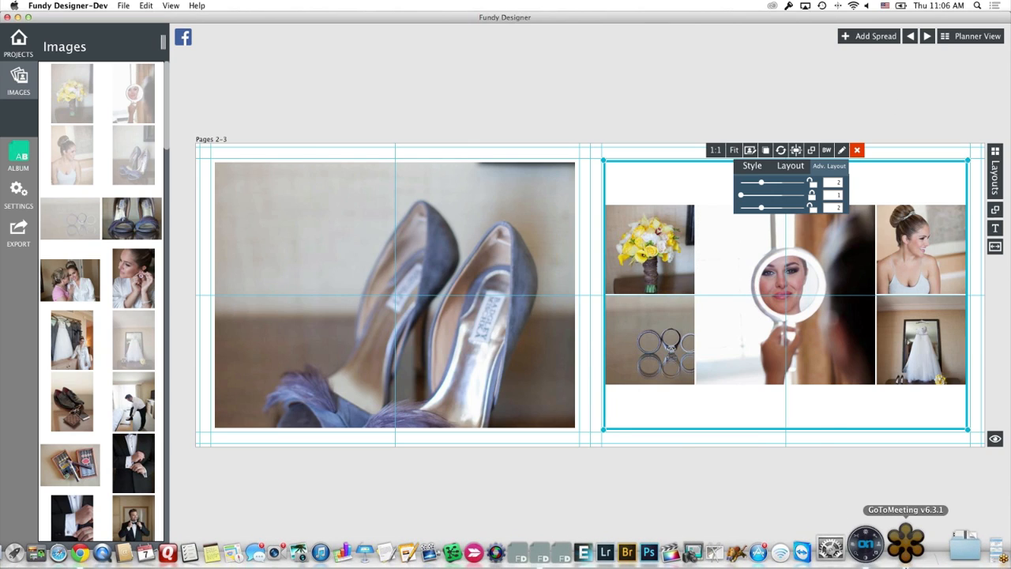
pyautogui.click(907, 543)
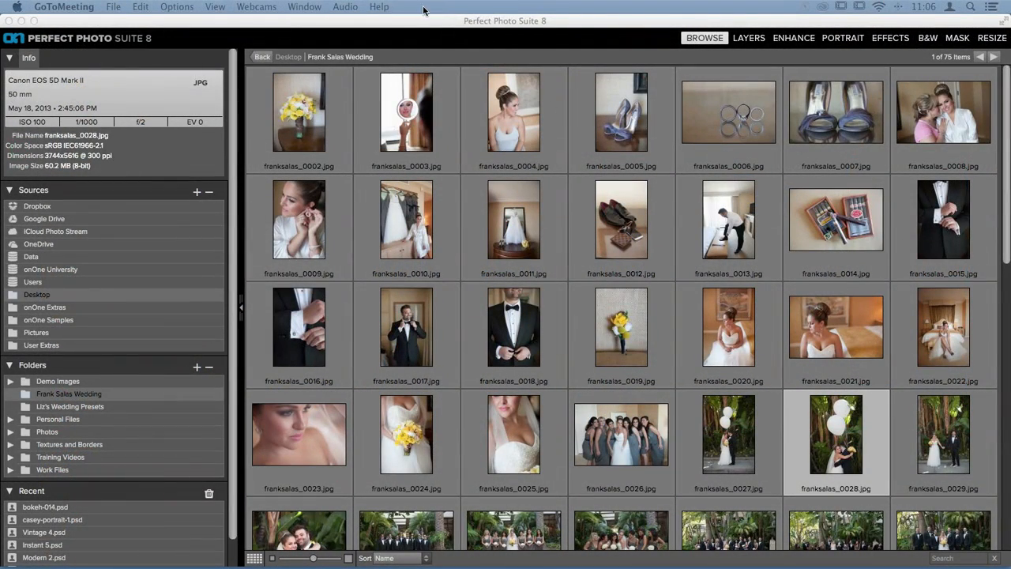
pyautogui.click(409, 24)
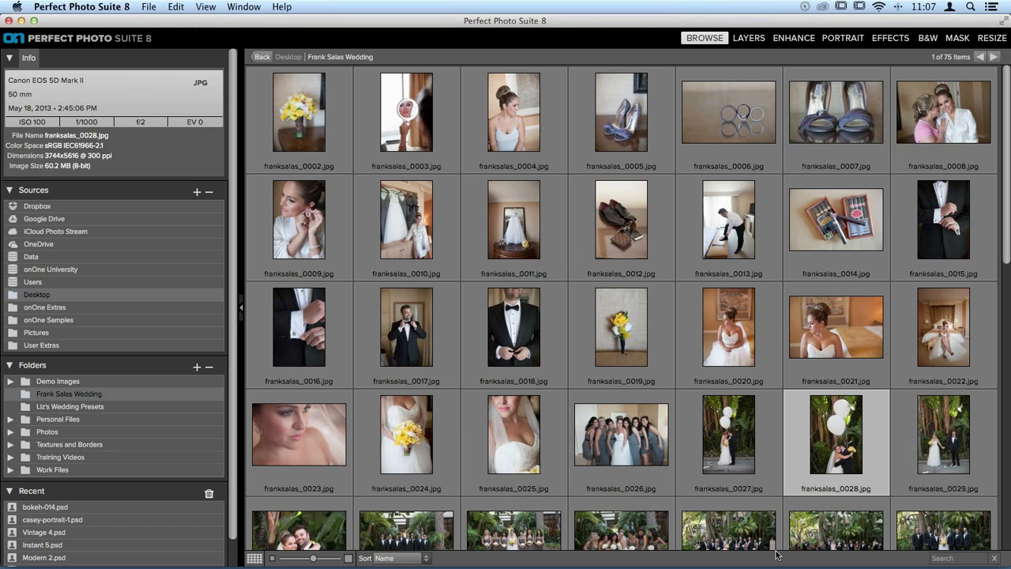
# Step: Open photo 0028, the wedding couple with white balloons, in the Effects module
pyautogui.scroll(-3, 691, 296)
pyautogui.scroll(-2, 691, 295)
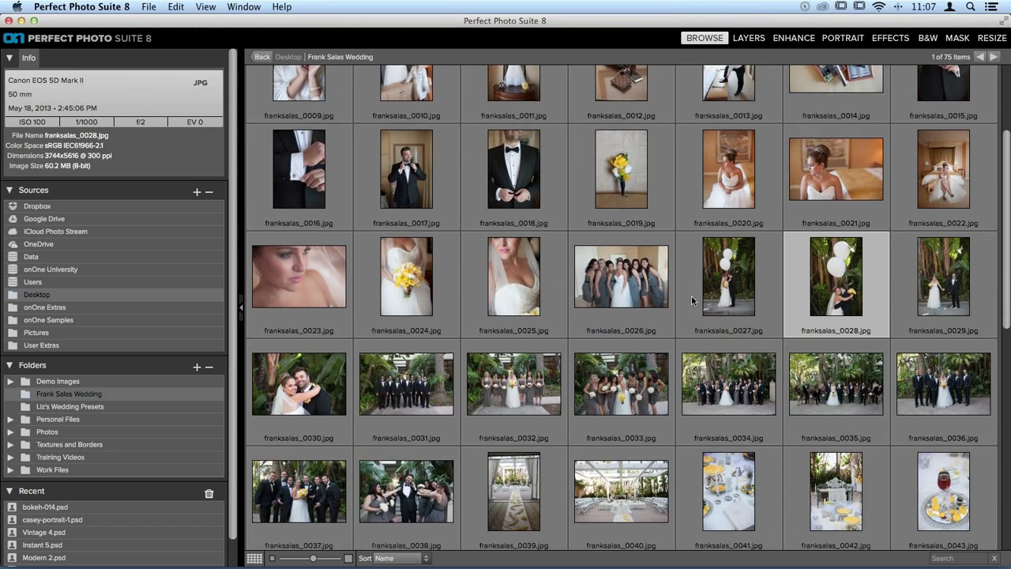
pyautogui.doubleClick(844, 279)
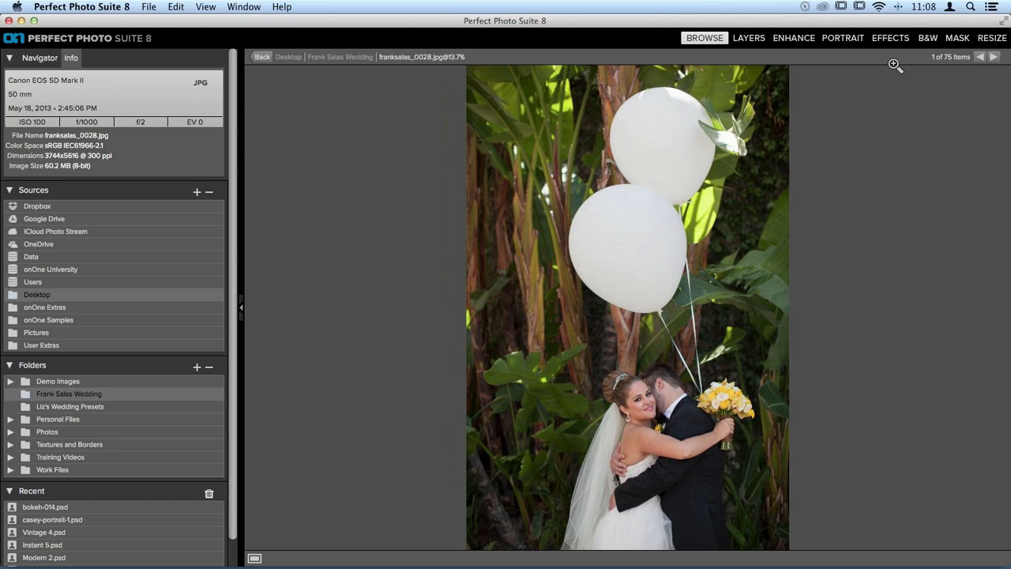
pyautogui.click(891, 37)
pyautogui.click(591, 378)
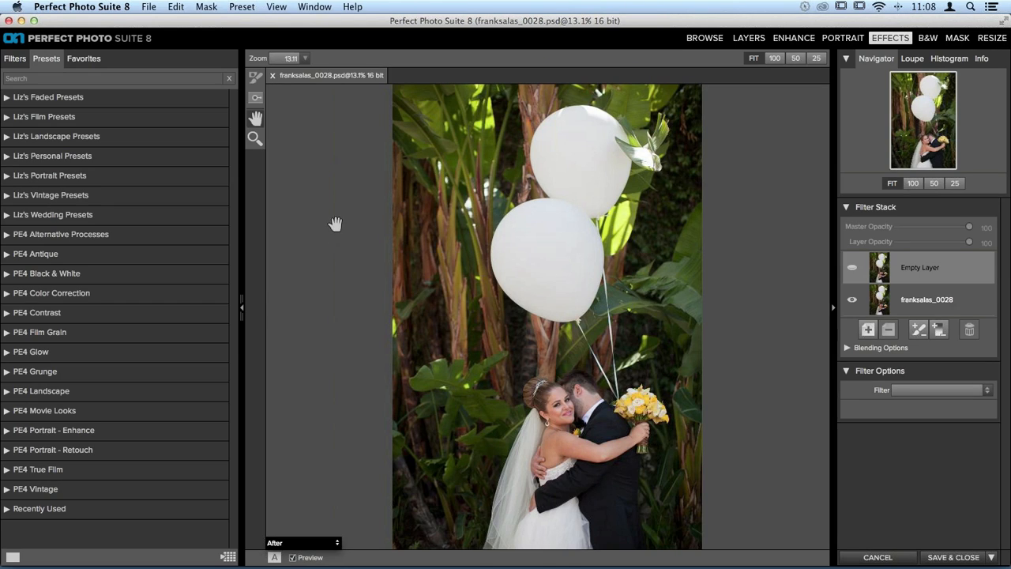
# Step: Look through the lists of available filters and presets in Effects
pyautogui.click(15, 60)
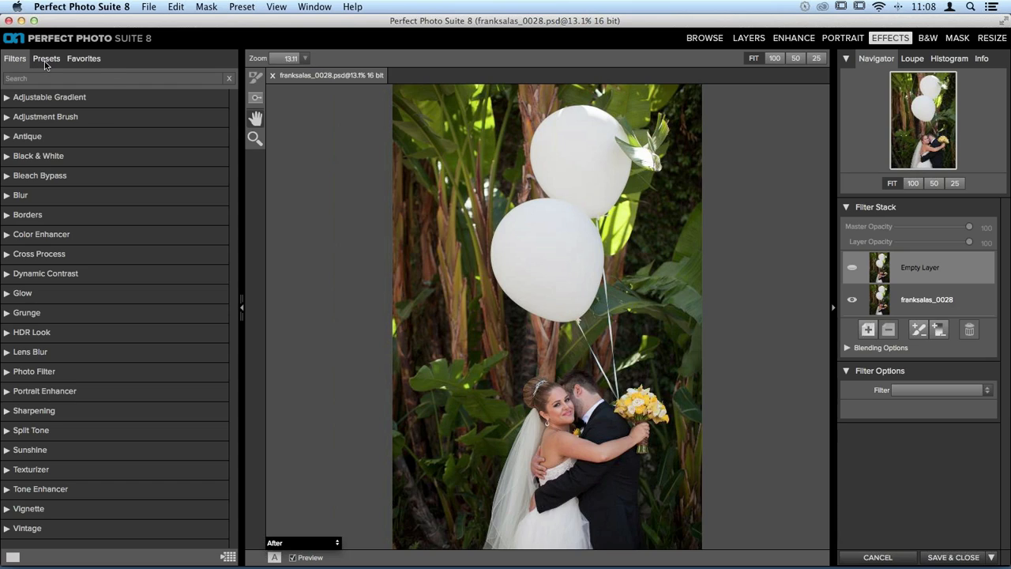
pyautogui.click(45, 62)
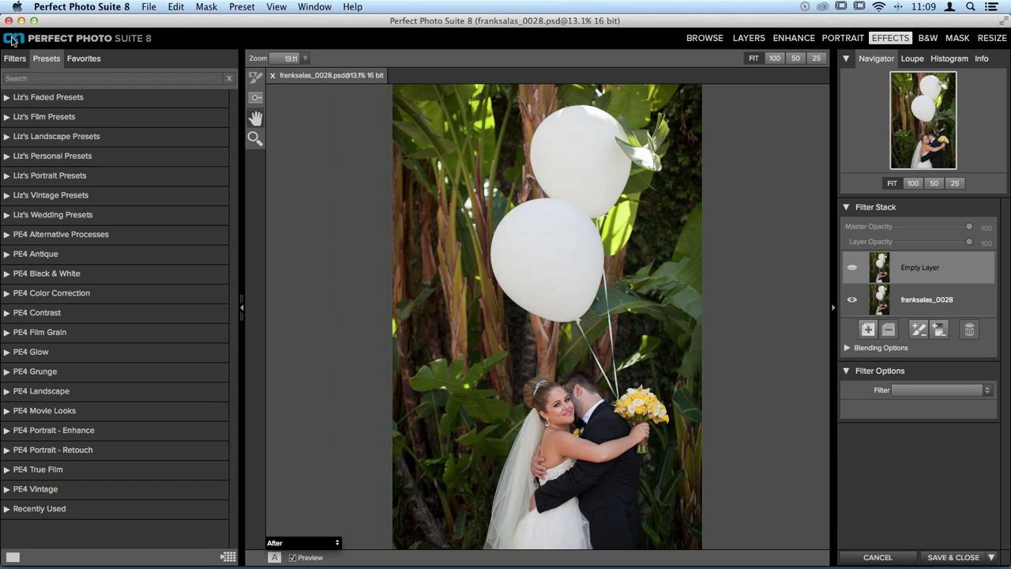
pyautogui.click(11, 60)
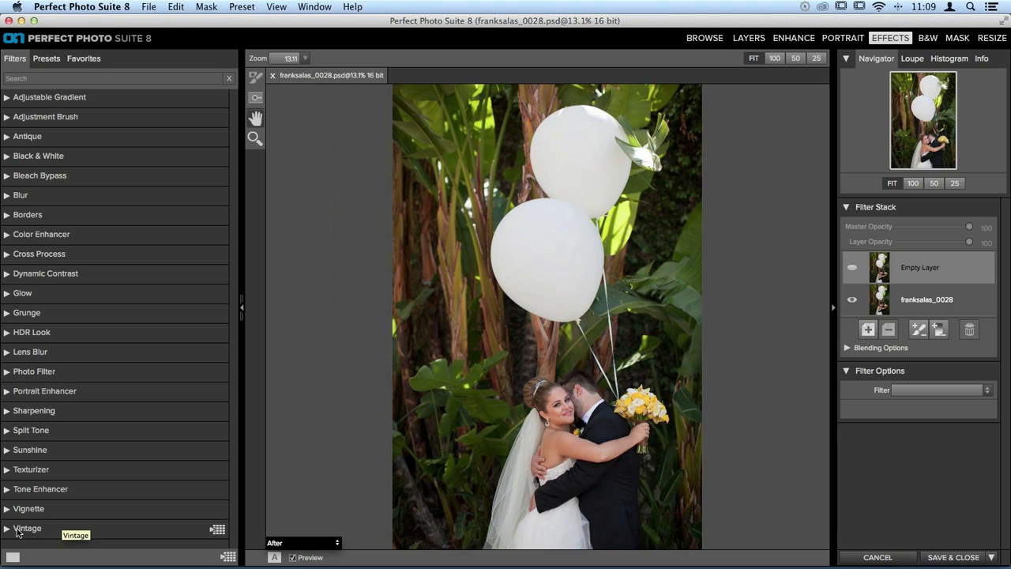
# Step: Apply the Blue - Yellow preset of the Vintage filter to the wedding photo
pyautogui.click(65, 534)
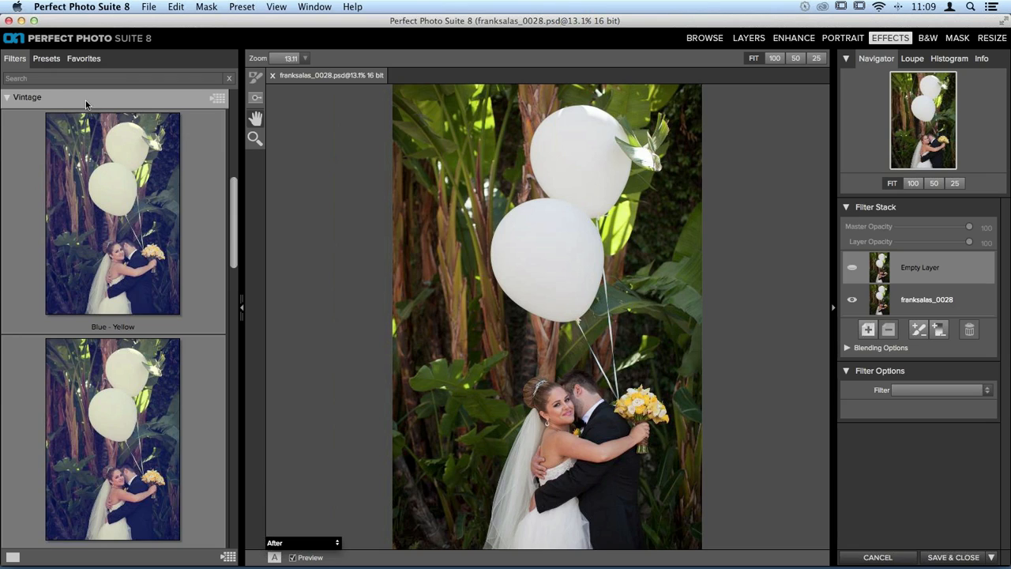
pyautogui.scroll(-5, 205, 253)
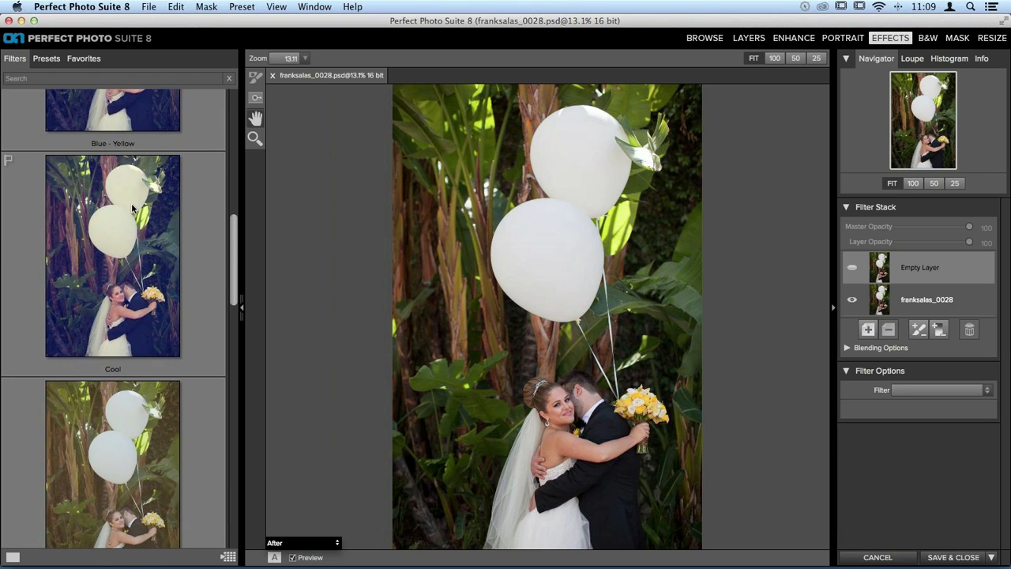
pyautogui.scroll(-3, 205, 253)
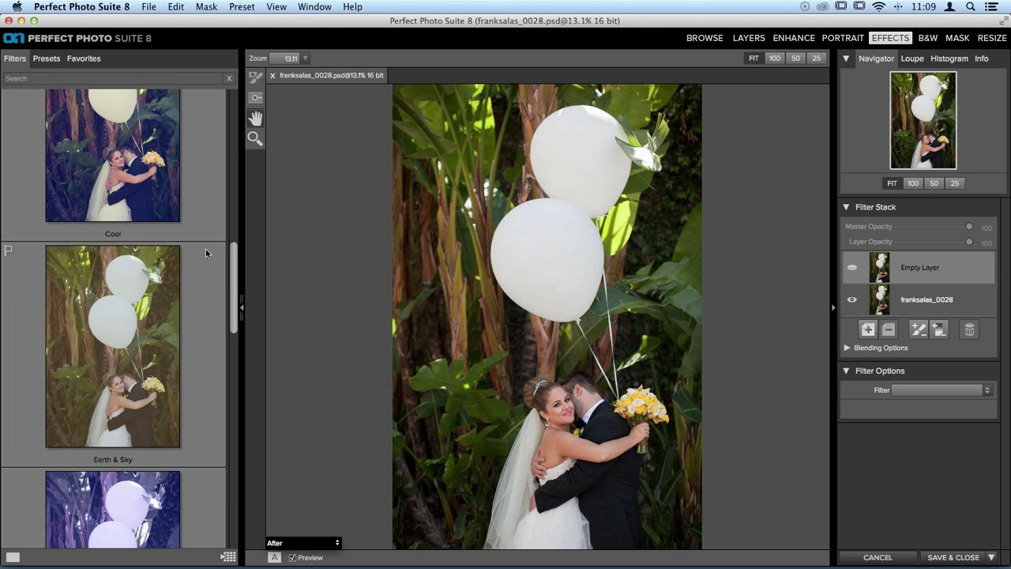
pyautogui.scroll(-5, 204, 260)
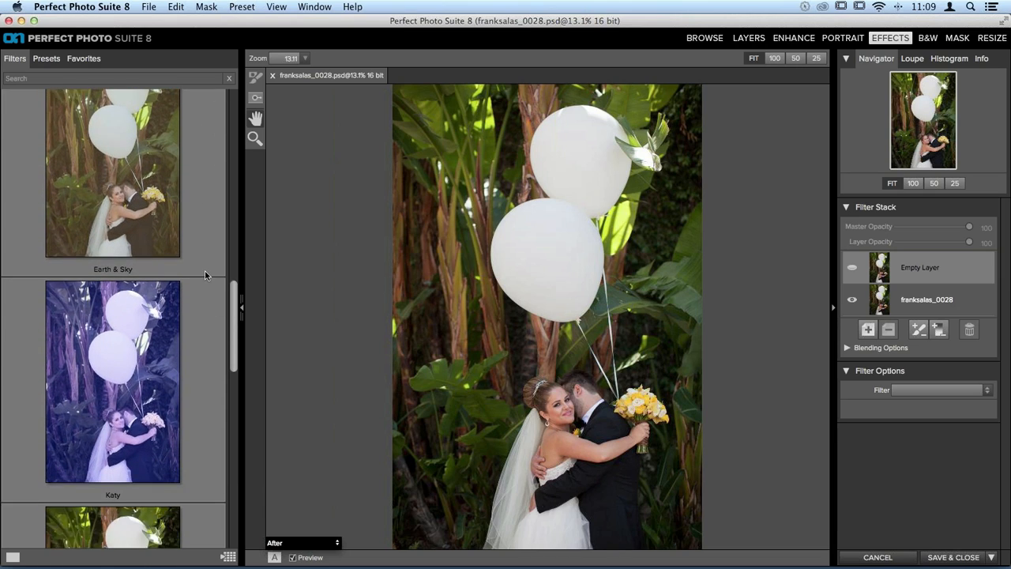
pyautogui.scroll(8, 205, 271)
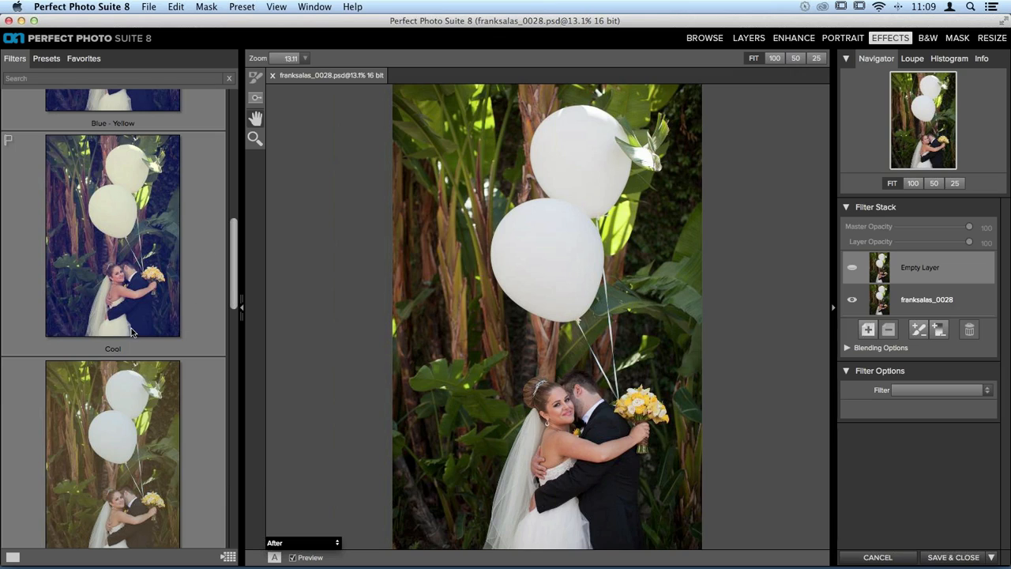
pyautogui.scroll(-6, 197, 297)
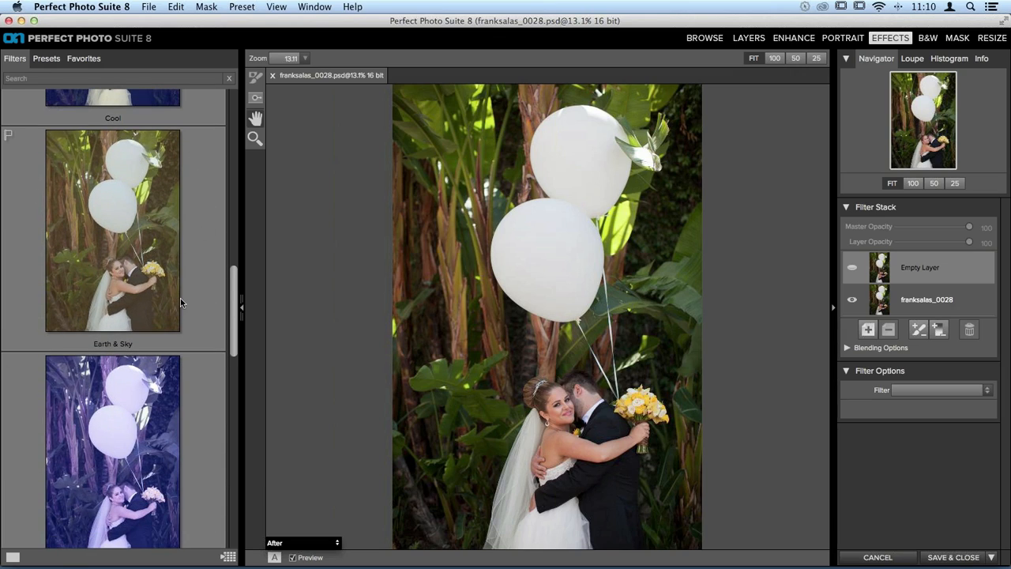
pyautogui.scroll(-9, 201, 301)
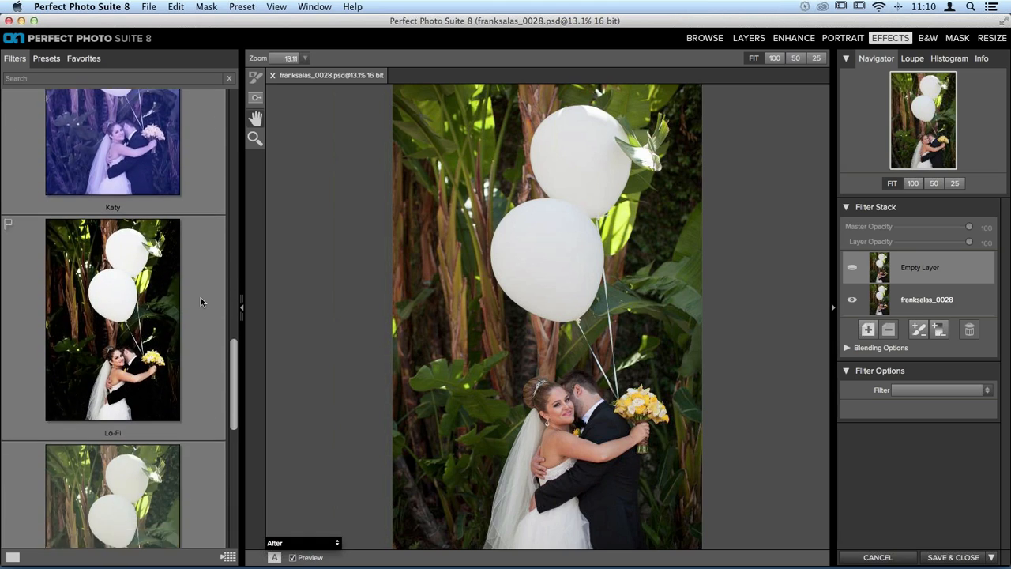
pyautogui.scroll(-20, 201, 301)
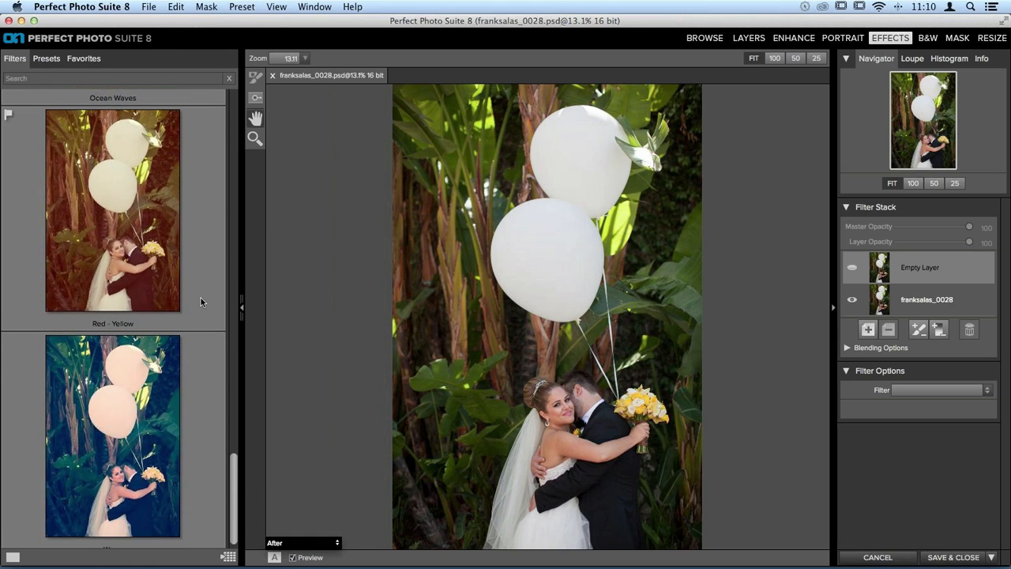
pyautogui.scroll(20, 200, 301)
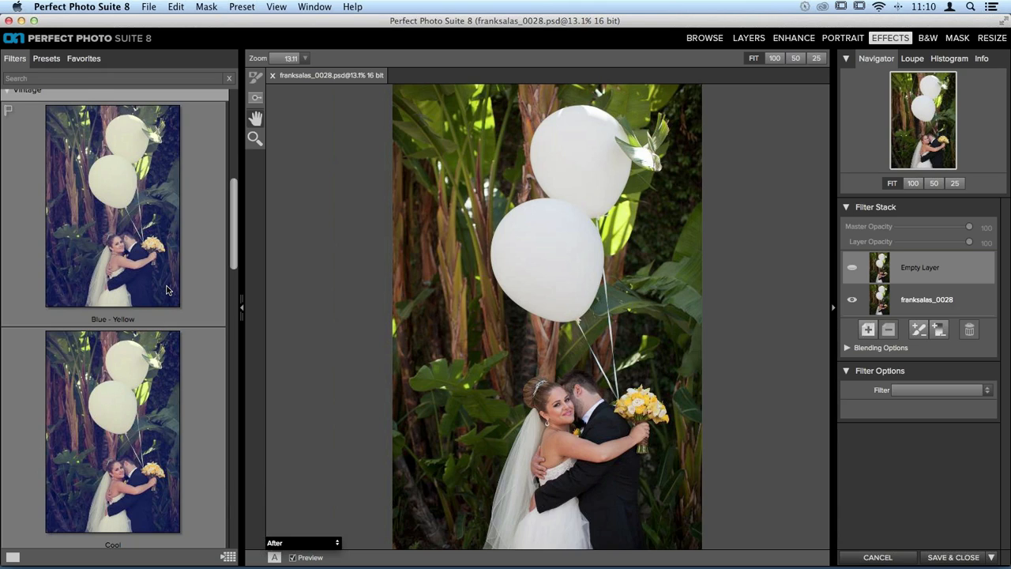
pyautogui.click(129, 178)
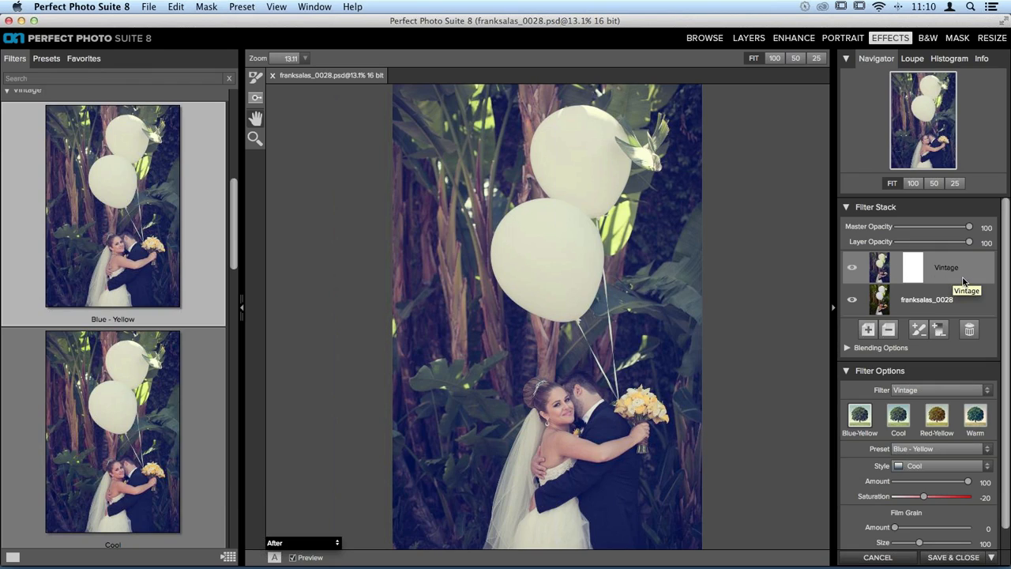
# Step: Set the Vintage filter's amount to 72 and its saturation to -24
pyautogui.scroll(-1, 962, 340)
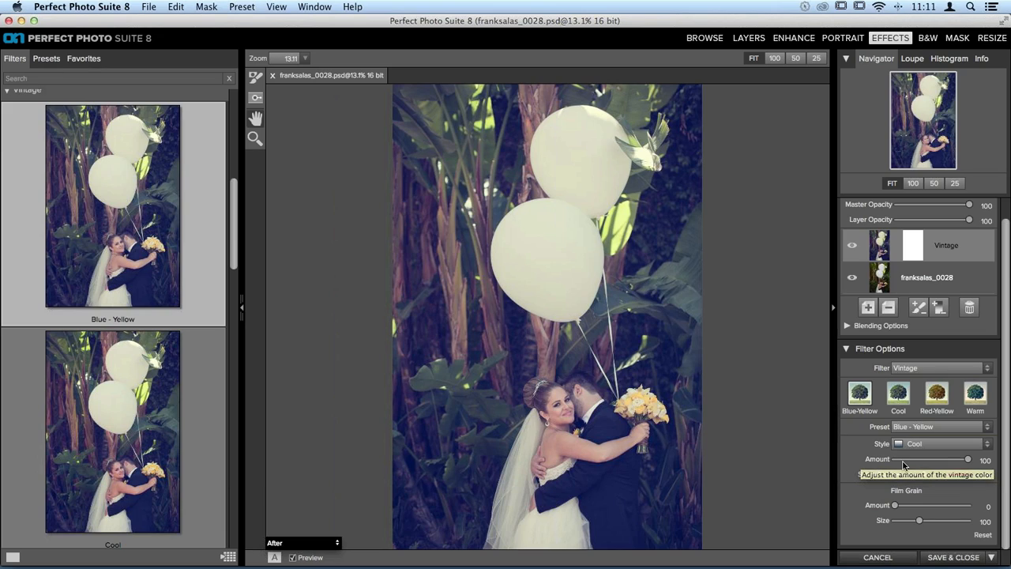
pyautogui.moveTo(967, 463); pyautogui.dragTo(951, 463)
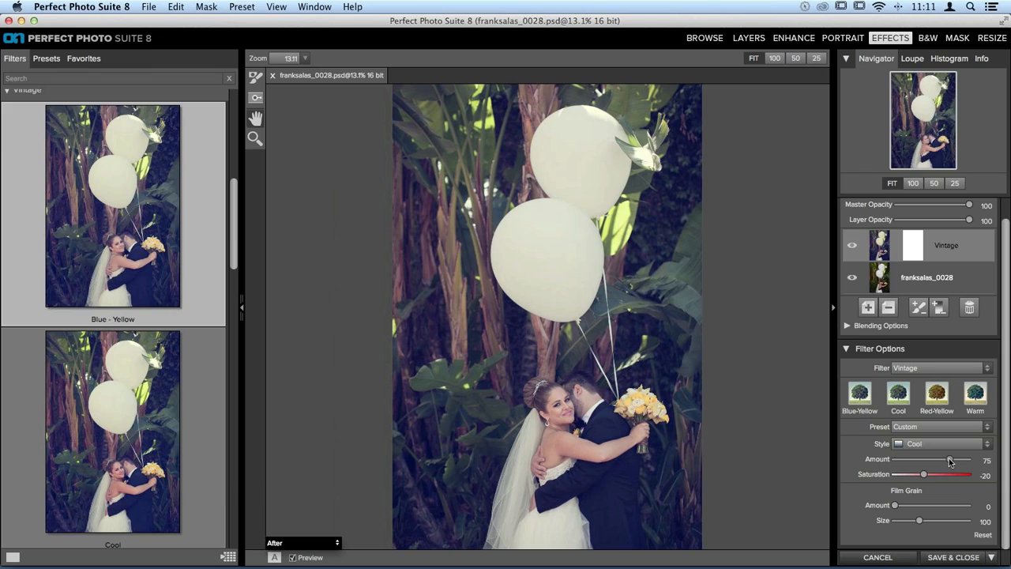
pyautogui.moveTo(950, 462); pyautogui.dragTo(948, 462)
pyautogui.moveTo(924, 475); pyautogui.dragTo(913, 477)
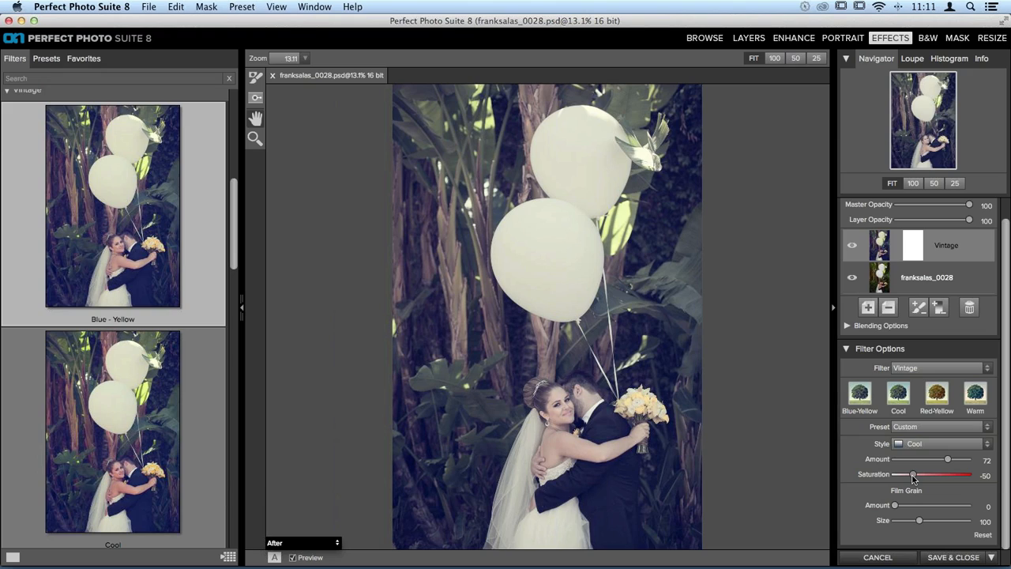
pyautogui.moveTo(912, 478); pyautogui.dragTo(922, 479)
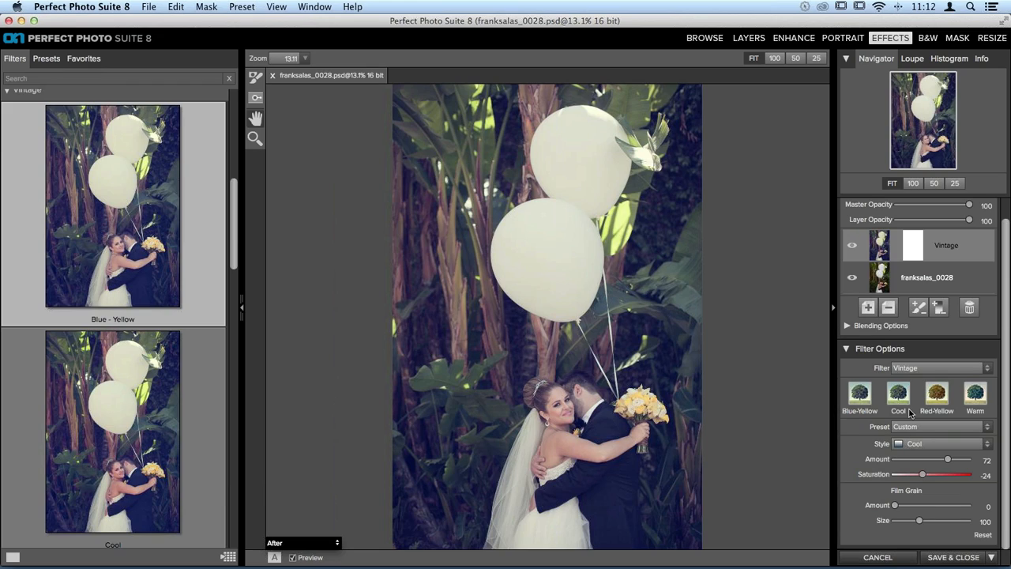
# Step: Add a new filter layer above the Vintage layer and apply the Normal preset of the Bleach Bypass filter to it
pyautogui.scroll(2, 911, 413)
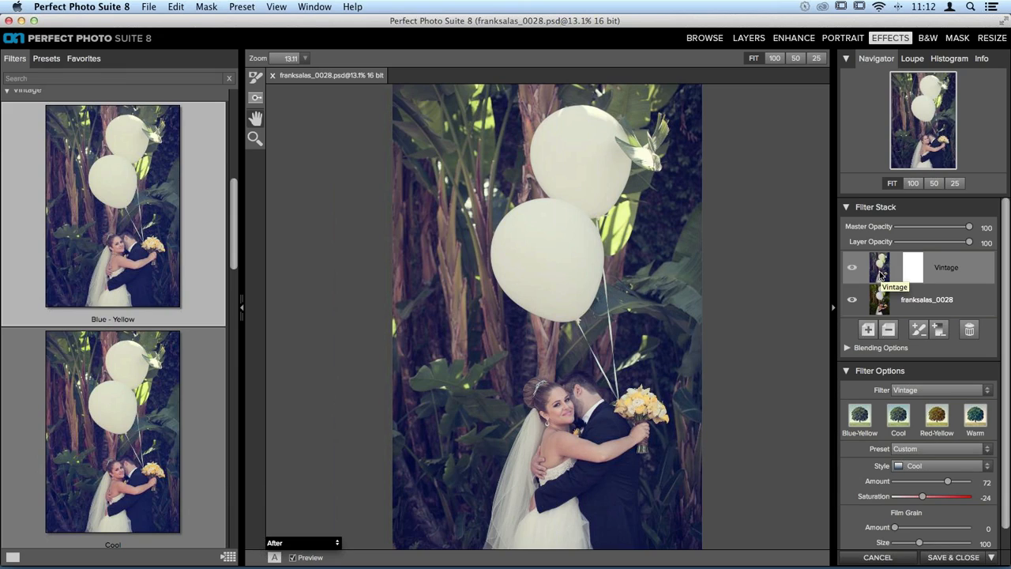
pyautogui.click(868, 330)
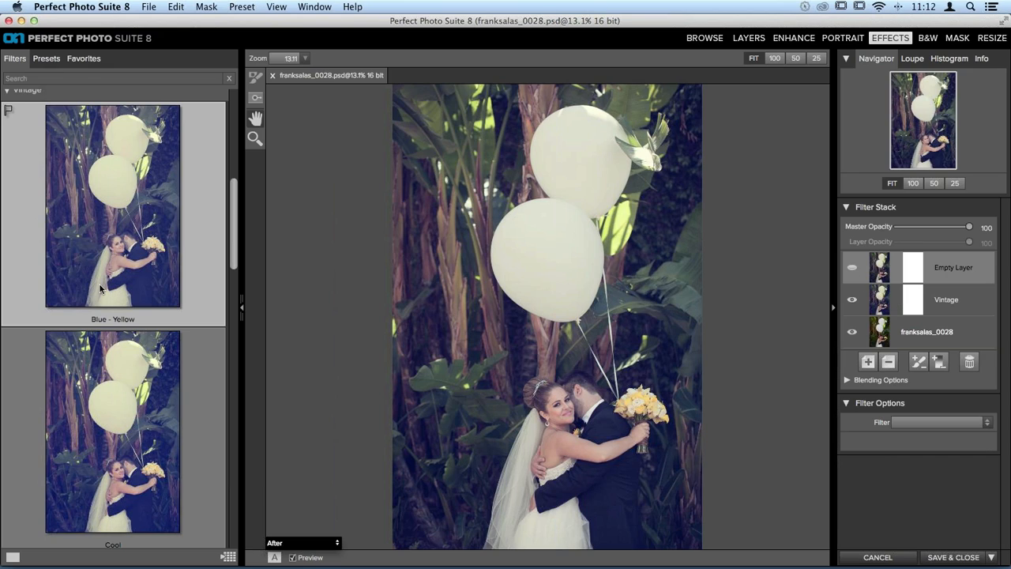
pyautogui.scroll(10, 86, 311)
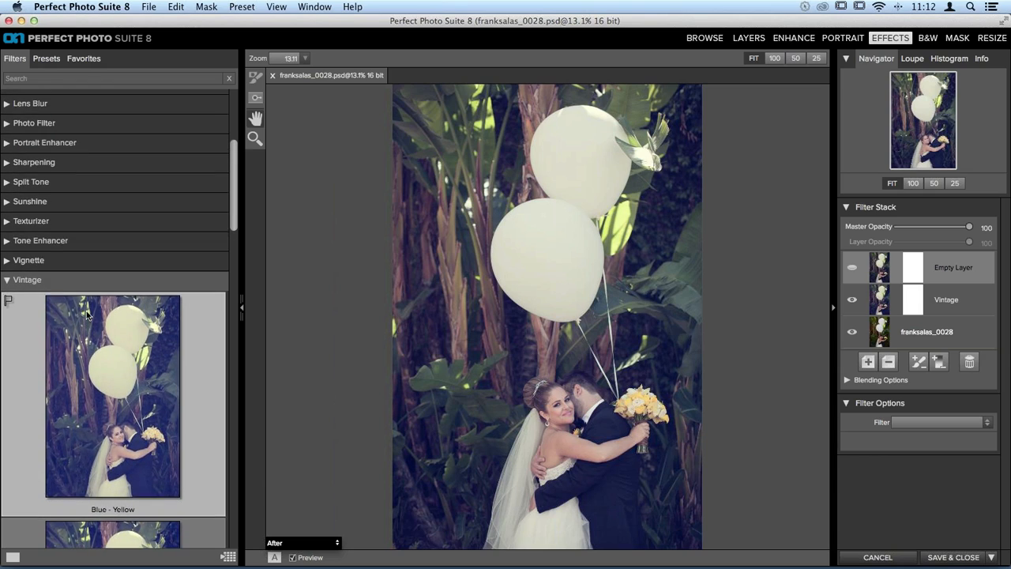
pyautogui.scroll(8, 86, 310)
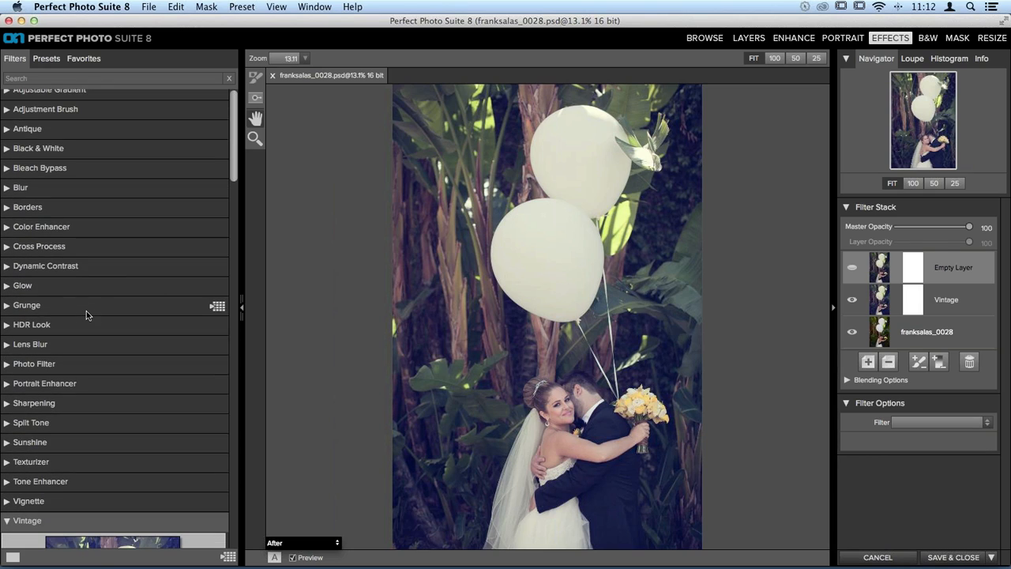
pyautogui.click(49, 167)
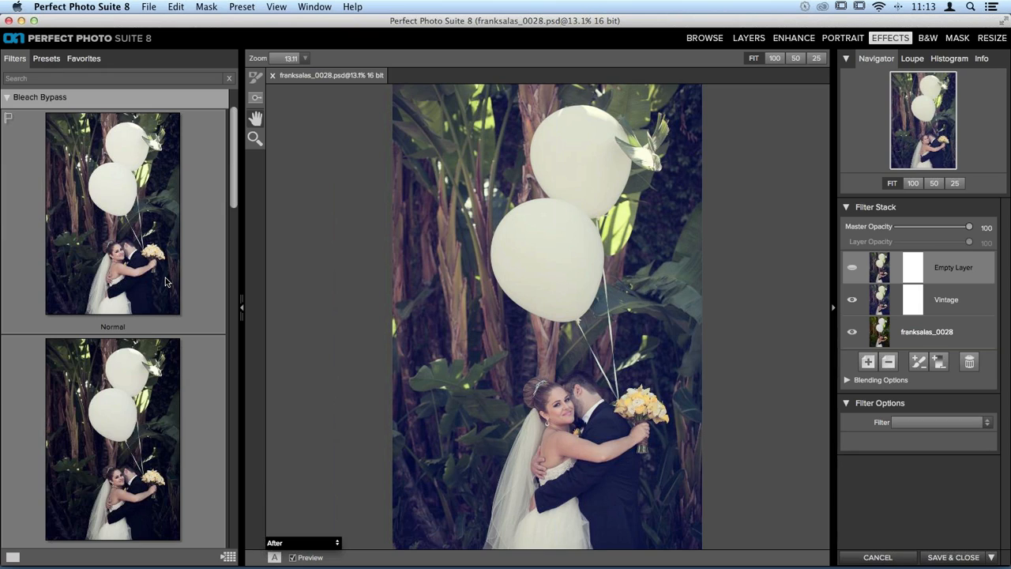
pyautogui.scroll(-8, 181, 276)
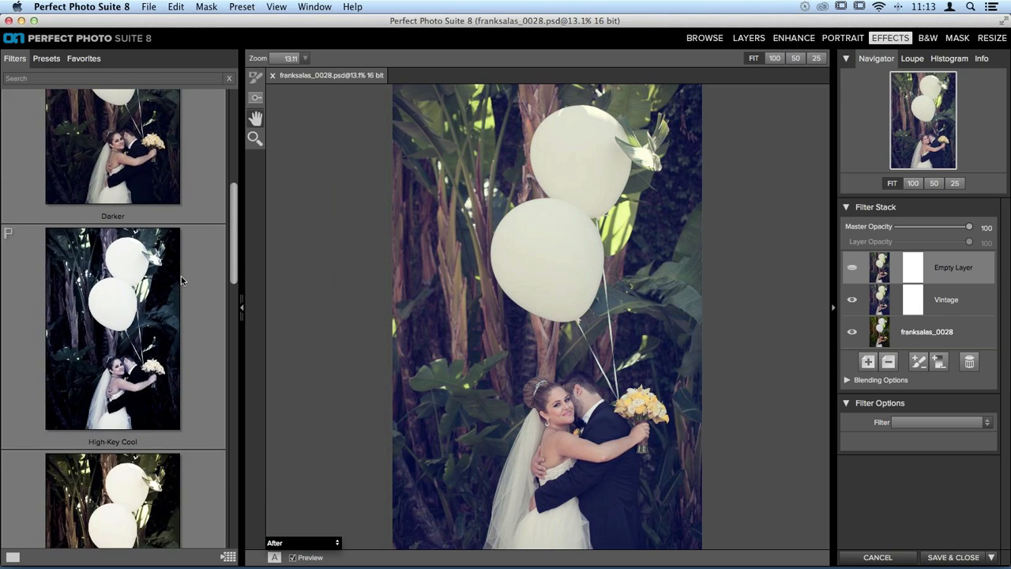
pyautogui.scroll(-5, 181, 275)
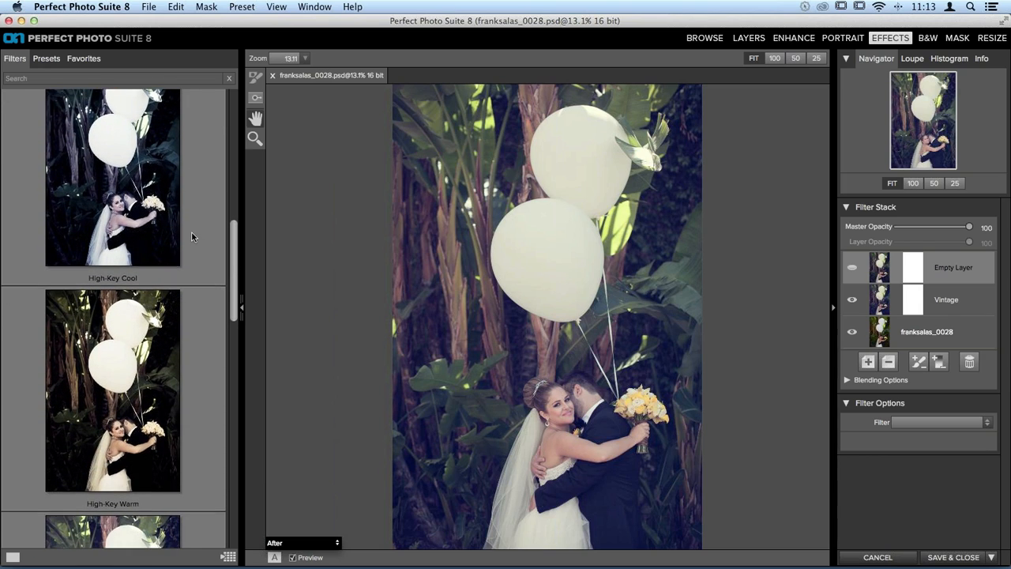
pyautogui.scroll(-2, 191, 236)
pyautogui.scroll(-10, 191, 237)
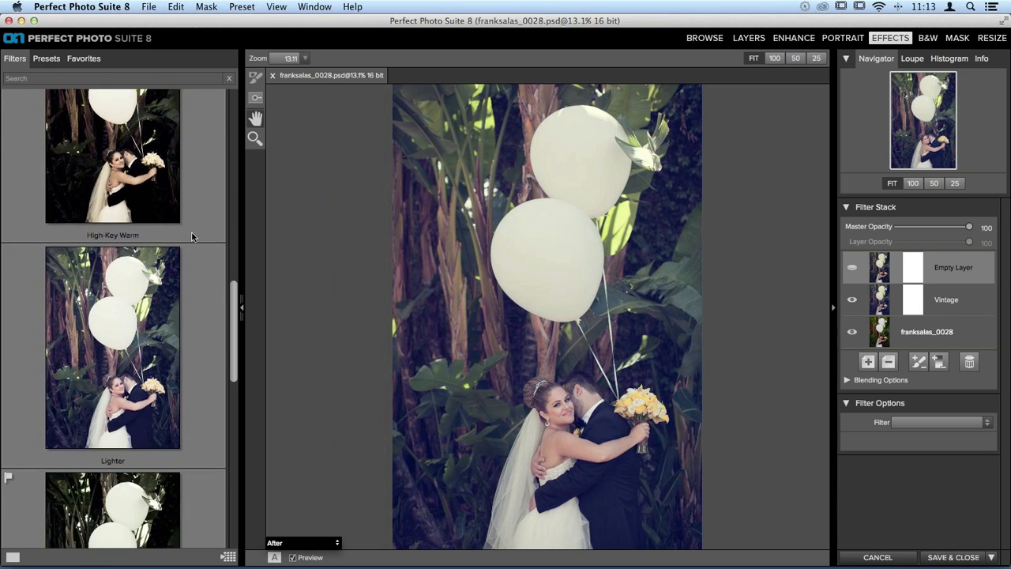
pyautogui.scroll(-5, 191, 236)
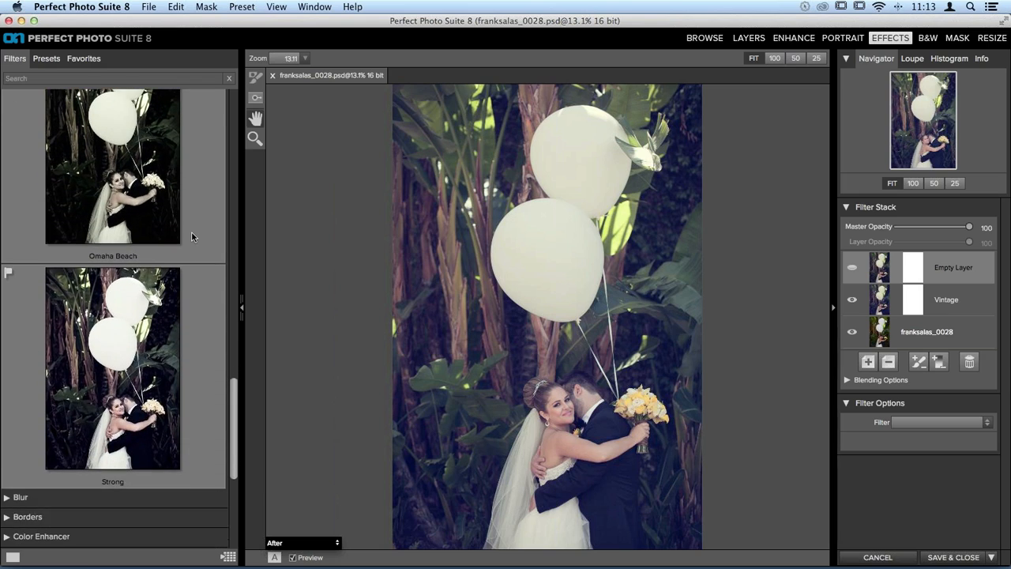
pyautogui.scroll(20, 191, 236)
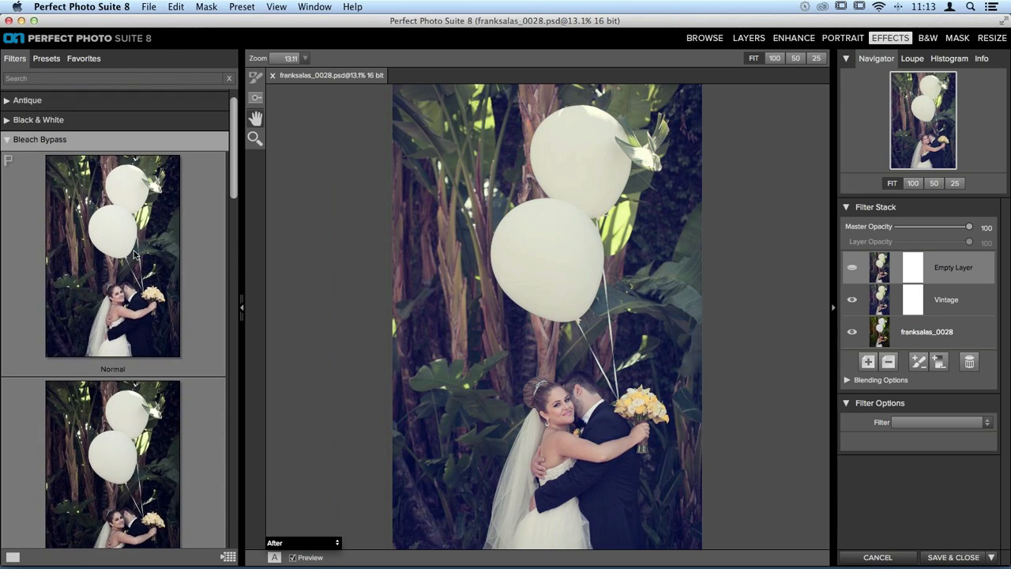
pyautogui.click(111, 265)
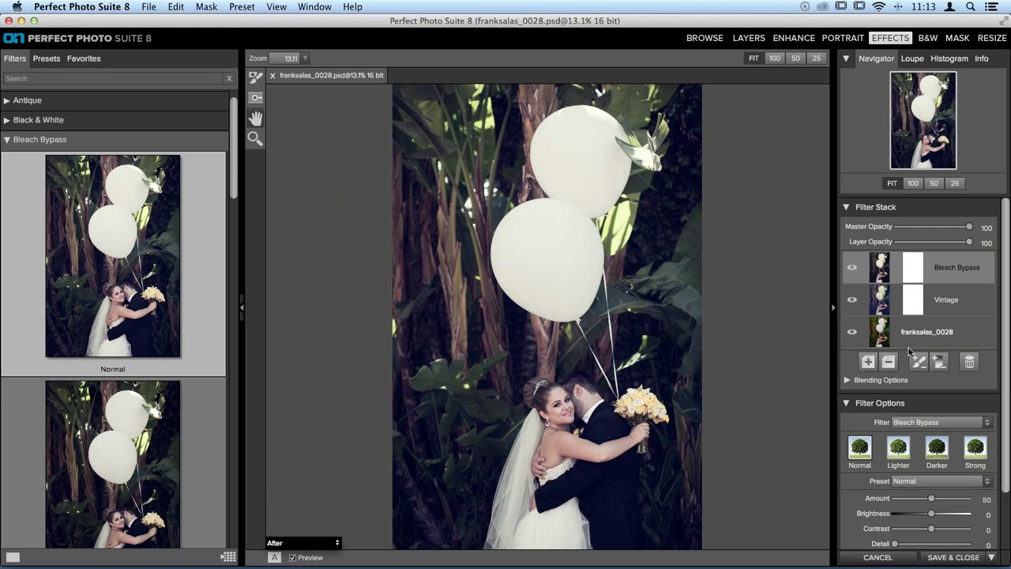
# Step: Set the Bleach Bypass filter's brightness to 10 and its amount to 58
pyautogui.scroll(-4, 869, 379)
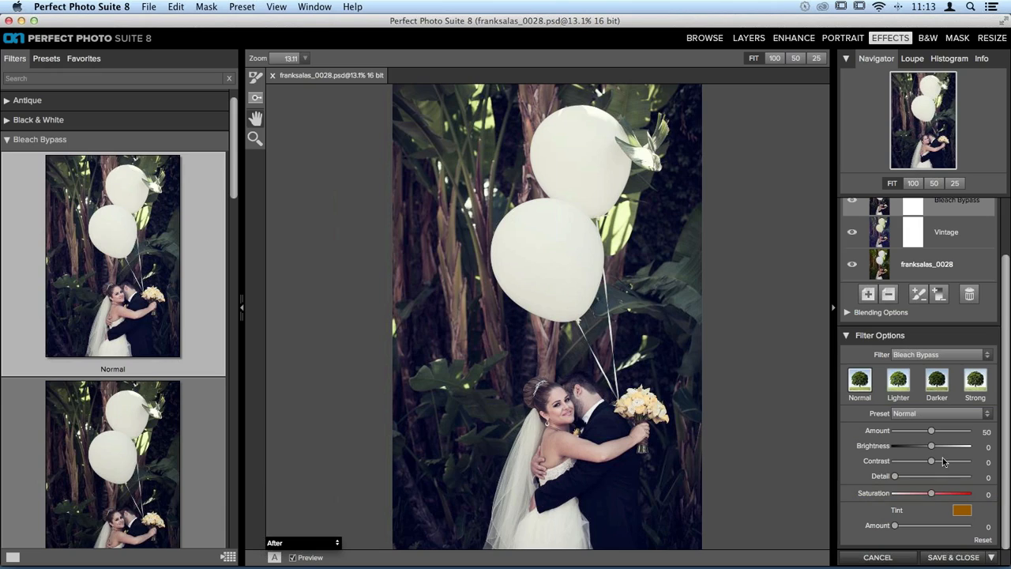
pyautogui.moveTo(931, 451); pyautogui.dragTo(934, 452)
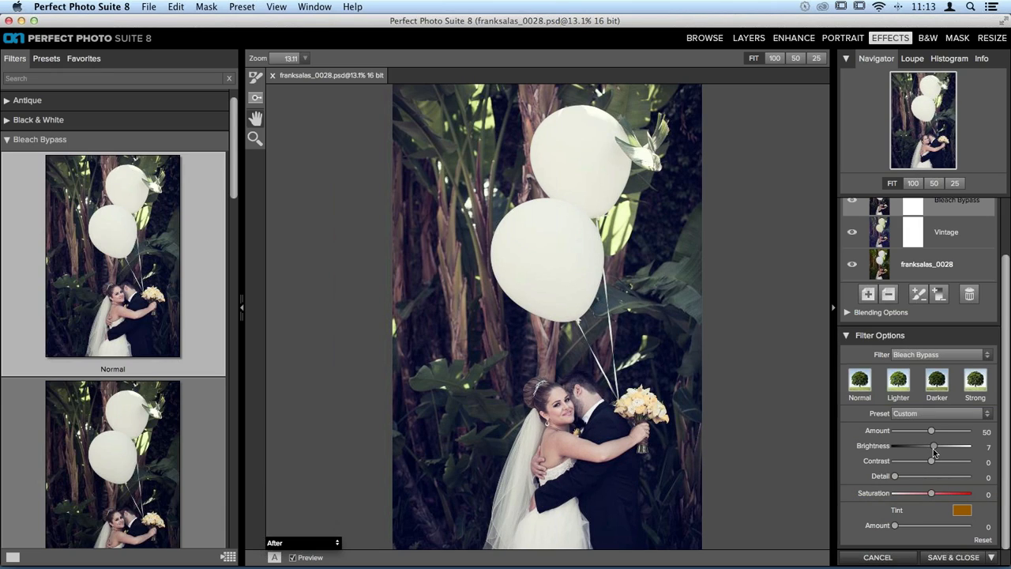
pyautogui.moveTo(935, 451); pyautogui.dragTo(936, 451)
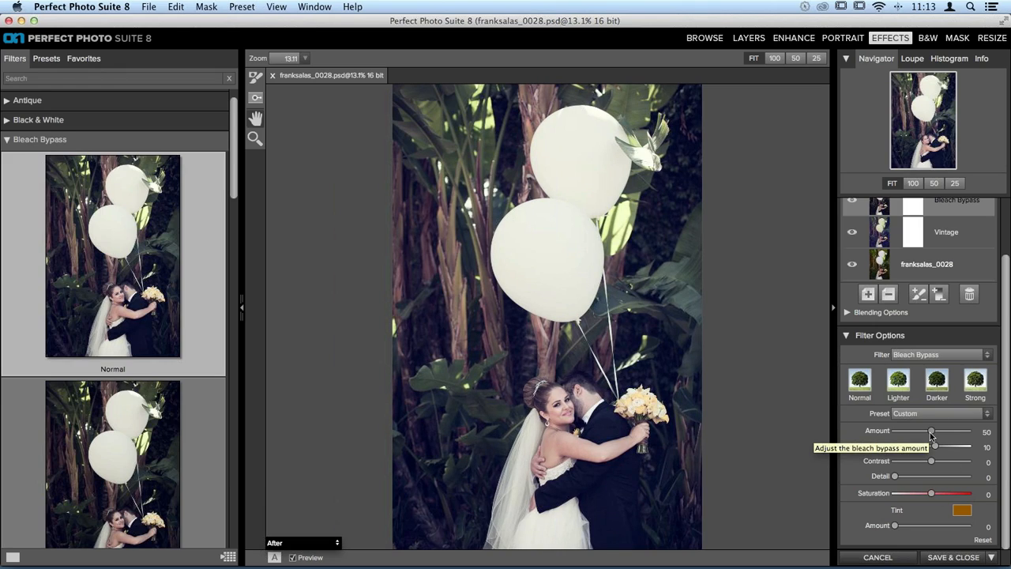
pyautogui.moveTo(931, 435); pyautogui.dragTo(938, 436)
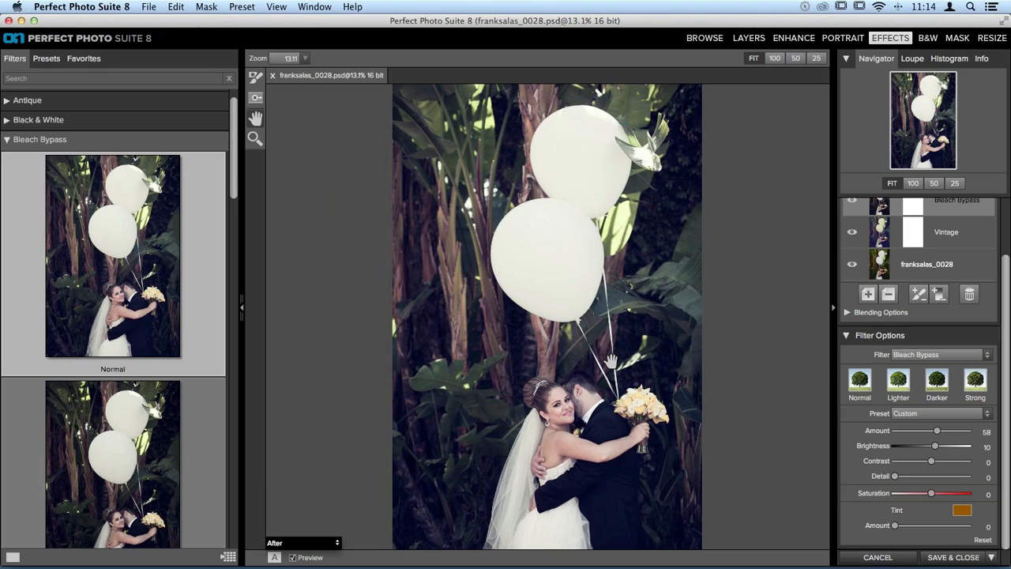
# Step: Start saving the filter stack as a new preset named "Wedding - Vintage - Cool"
pyautogui.scroll(2, 920, 316)
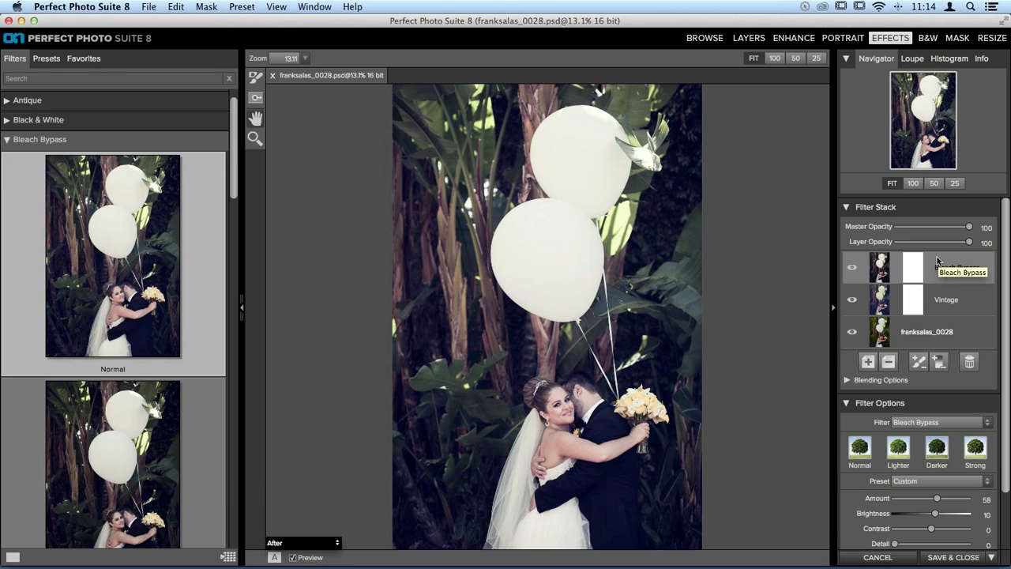
pyautogui.click(238, 8)
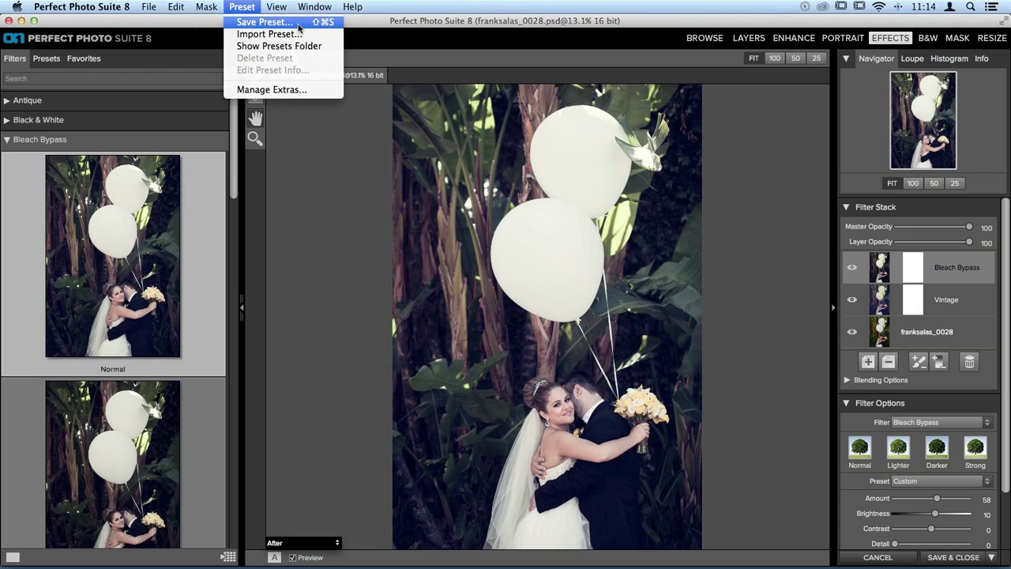
pyautogui.click(265, 22)
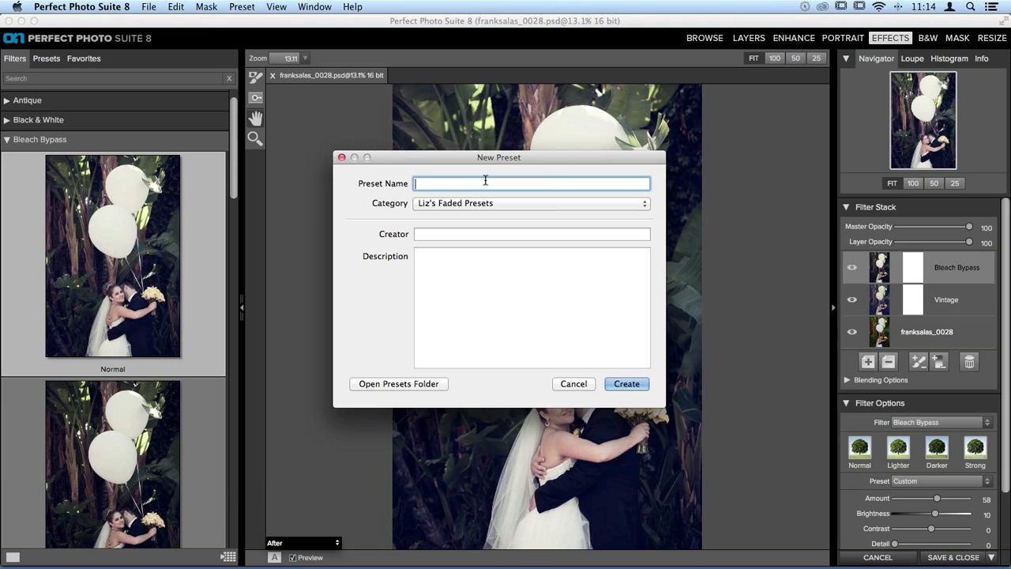
pyautogui.write('Wedding - Vin')
pyautogui.write('tage -')
pyautogui.write('Cool')
# Step: Assign the new preset to a new category named with the owner's first name in possessive form followed by "Engagement Shoot Presets"
pyautogui.click(417, 202)
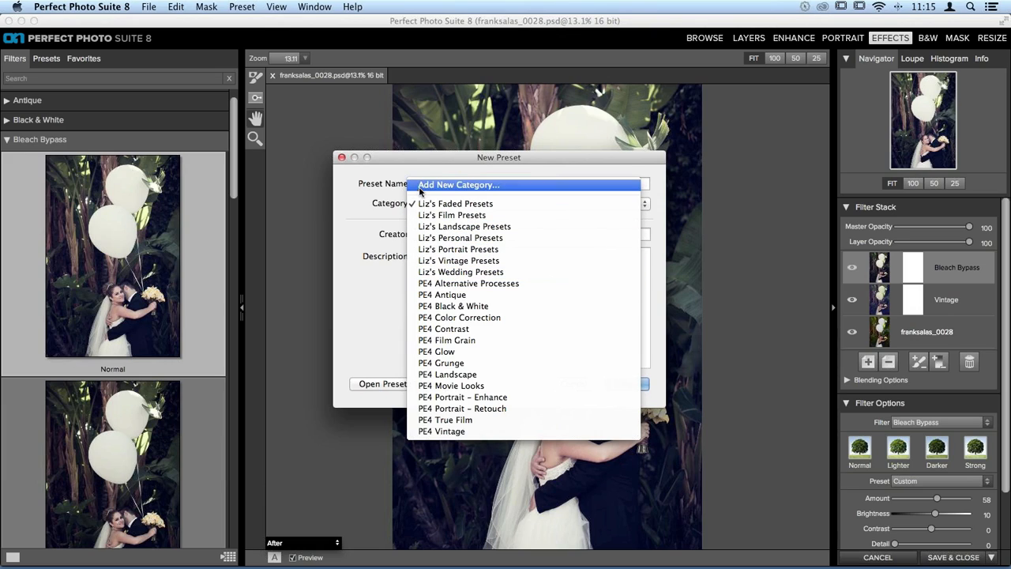
pyautogui.click(466, 187)
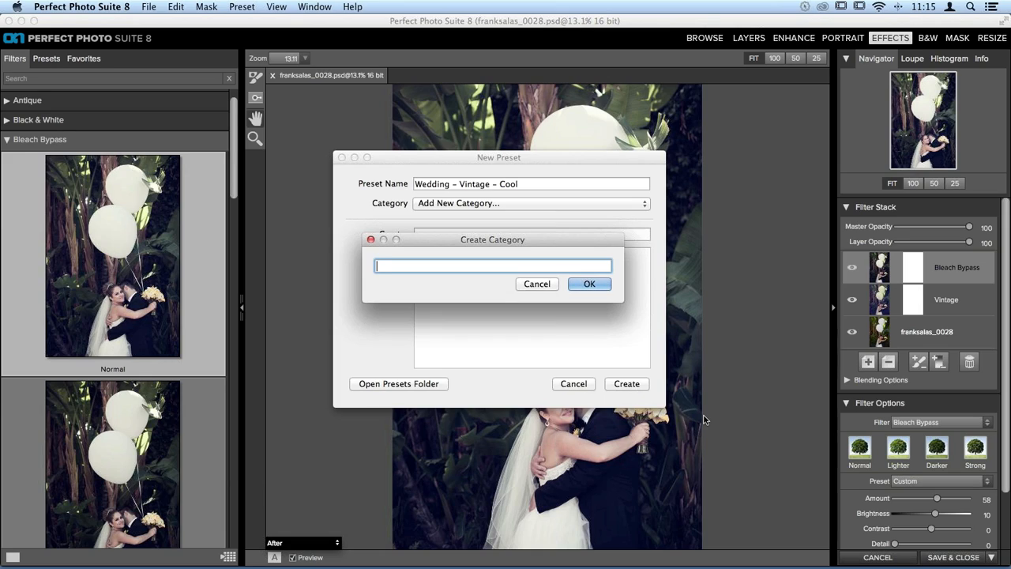
pyautogui.write("Liz's Engagement Shoot")
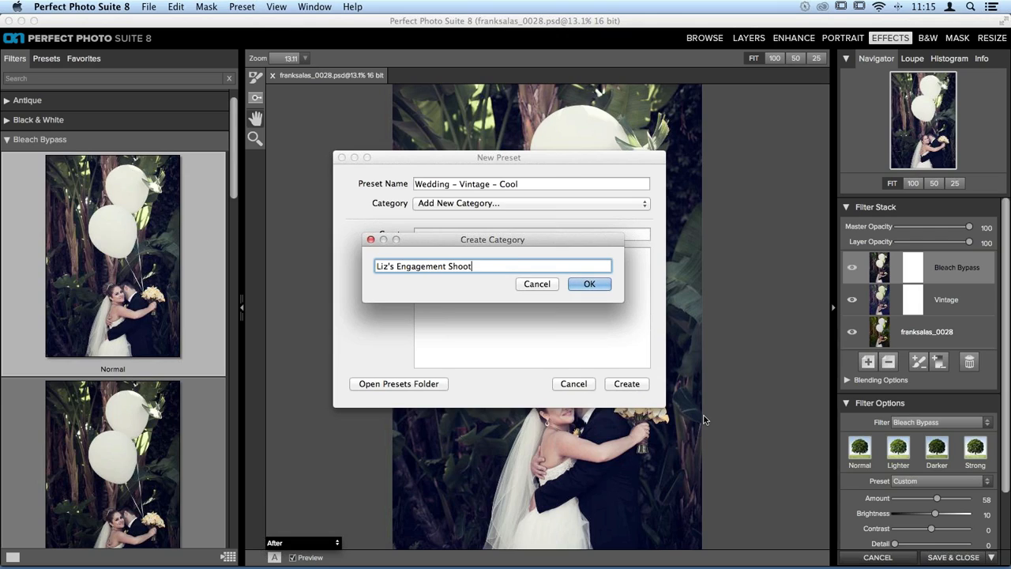
pyautogui.write(' Presets')
pyautogui.click(591, 285)
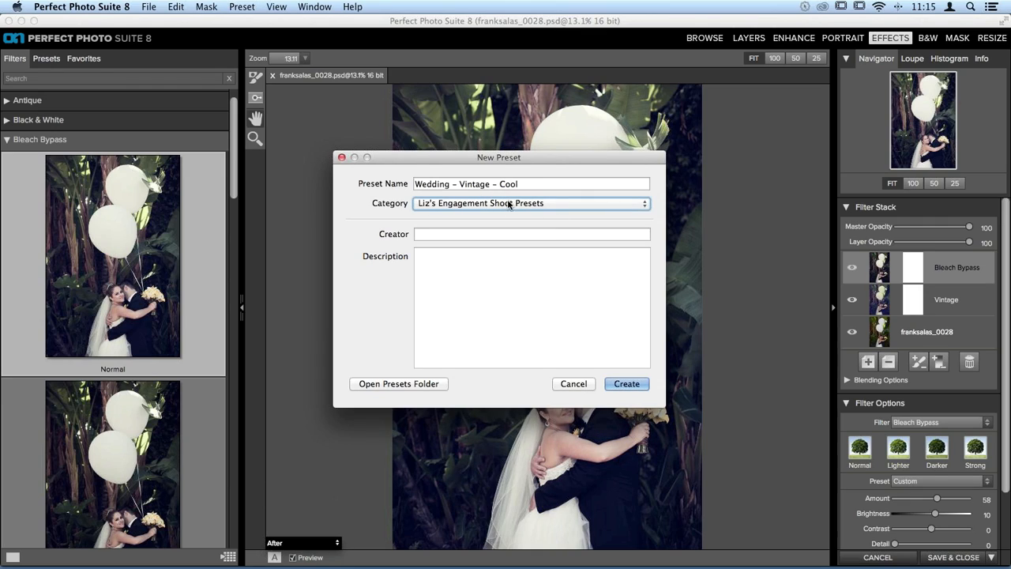
# Step: Enter the creator's full name for the preset and create it
pyautogui.click(445, 234)
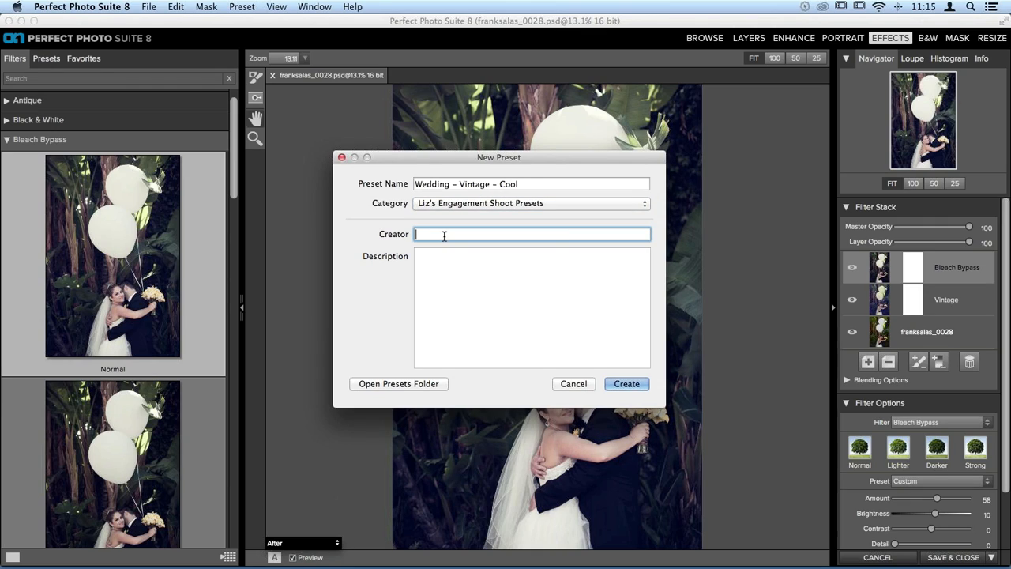
pyautogui.write('Liz LePage')
pyautogui.click(627, 385)
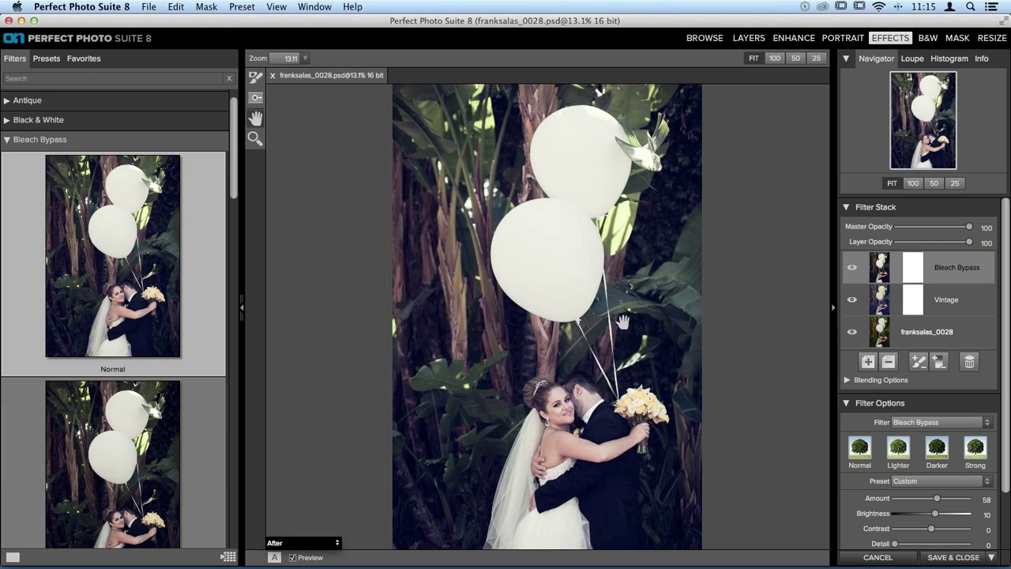
# Step: Expand the wedding presets category and examine the previews of its black-and-white, sunshine and vintage looks
pyautogui.click(46, 61)
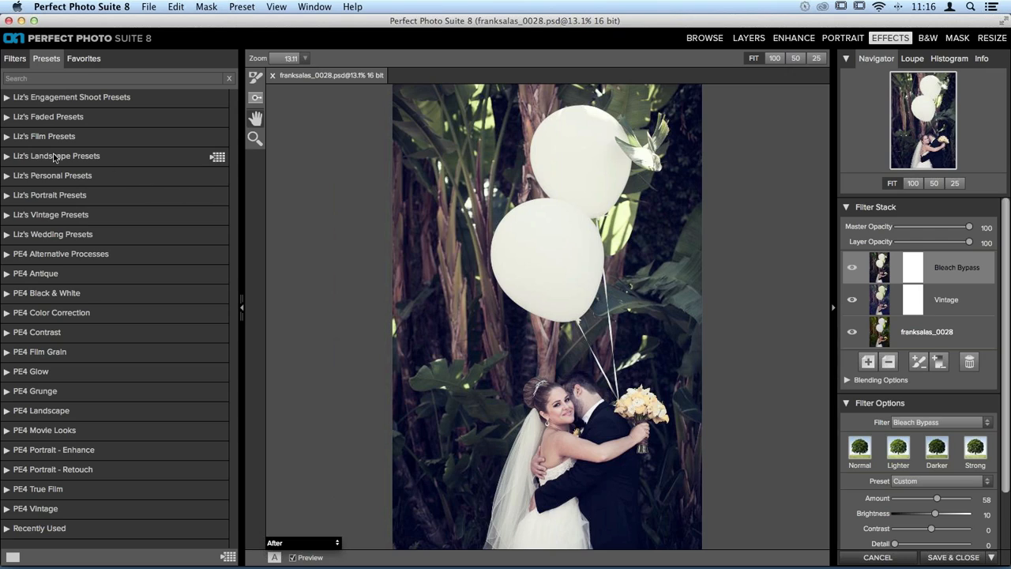
pyautogui.click(41, 236)
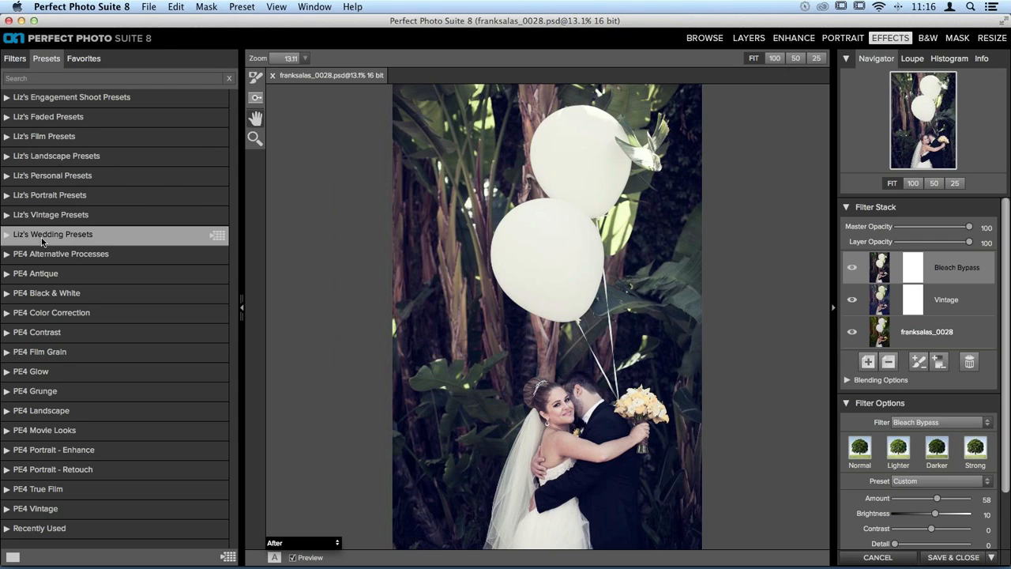
pyautogui.scroll(-5, 112, 236)
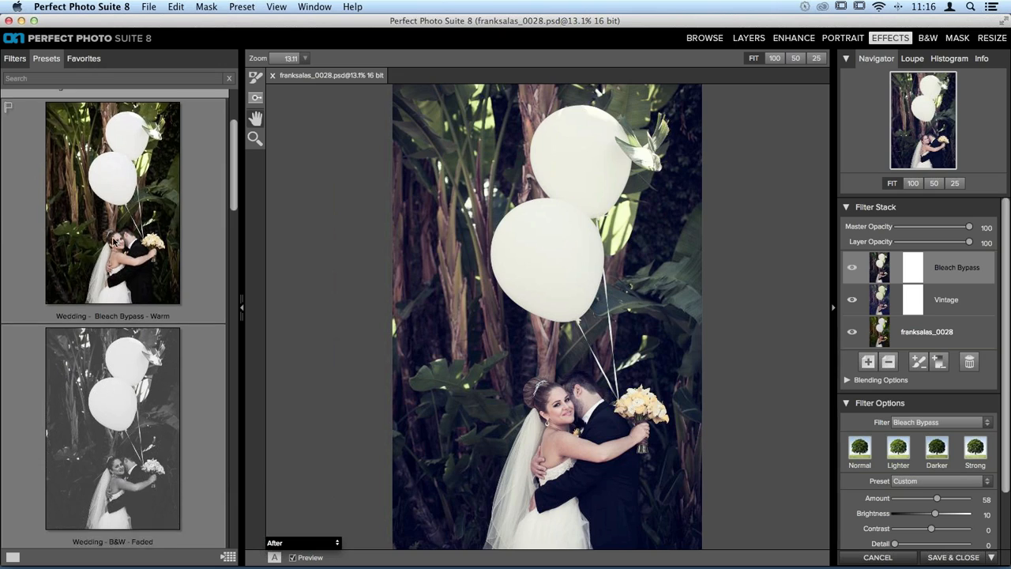
pyautogui.scroll(-10, 112, 242)
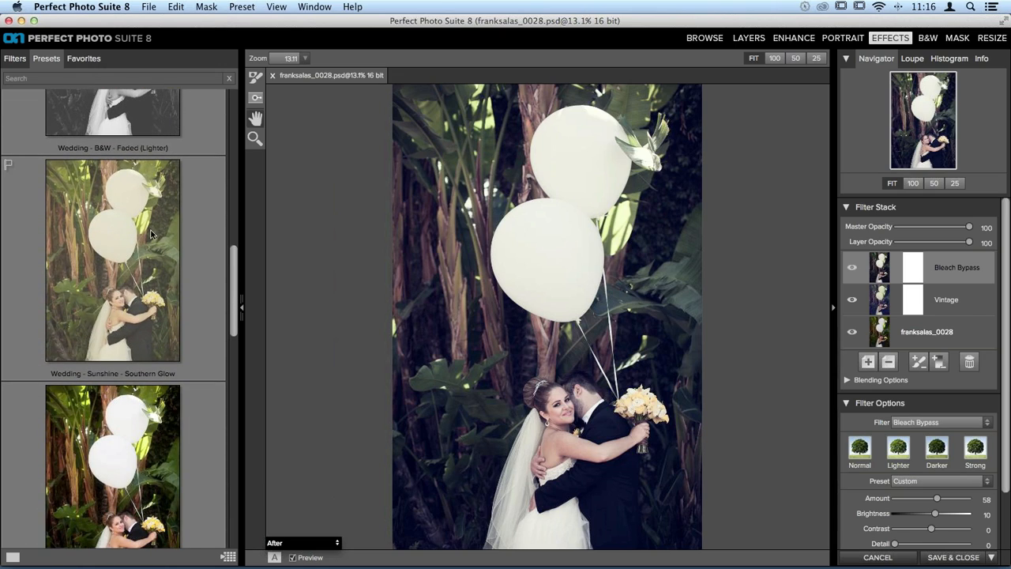
pyautogui.scroll(-3, 155, 207)
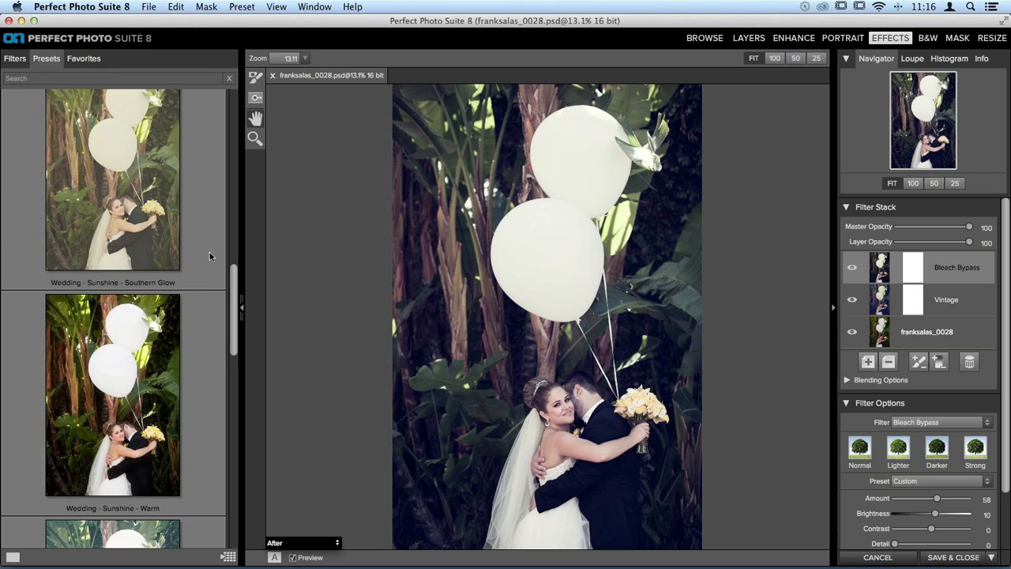
pyautogui.scroll(2, 209, 256)
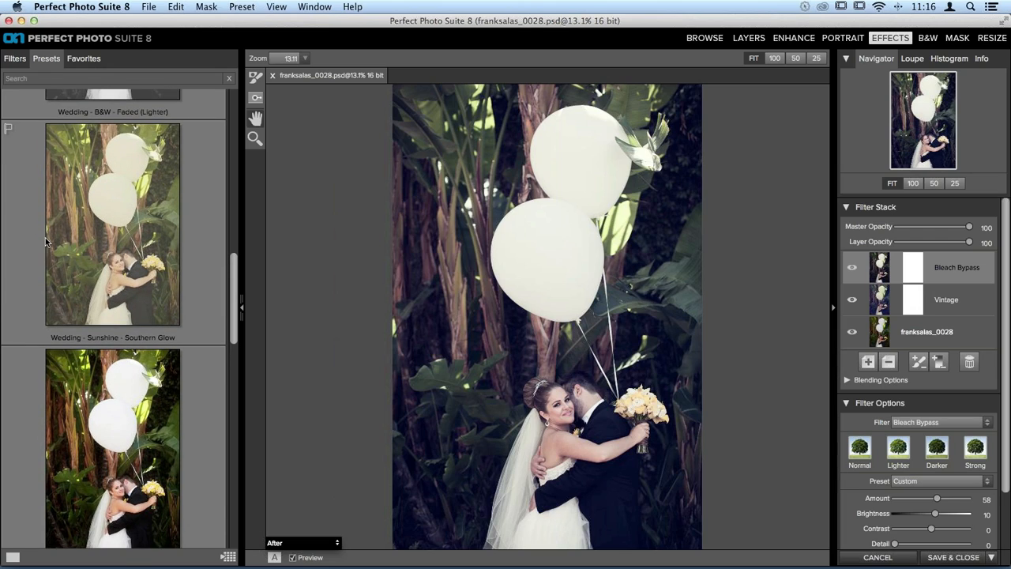
pyautogui.scroll(1, 45, 237)
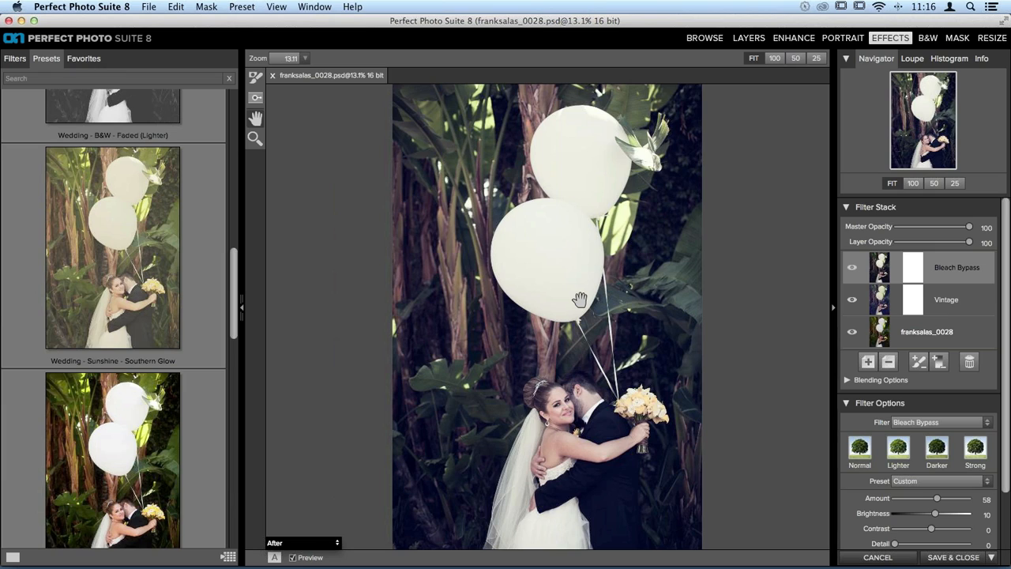
pyautogui.scroll(3, 108, 284)
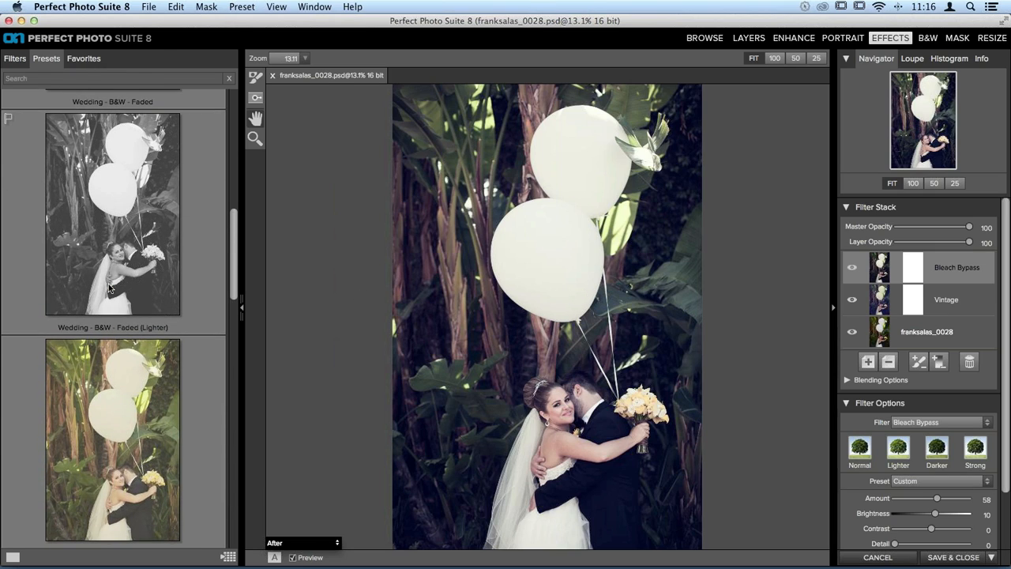
pyautogui.scroll(-10, 108, 284)
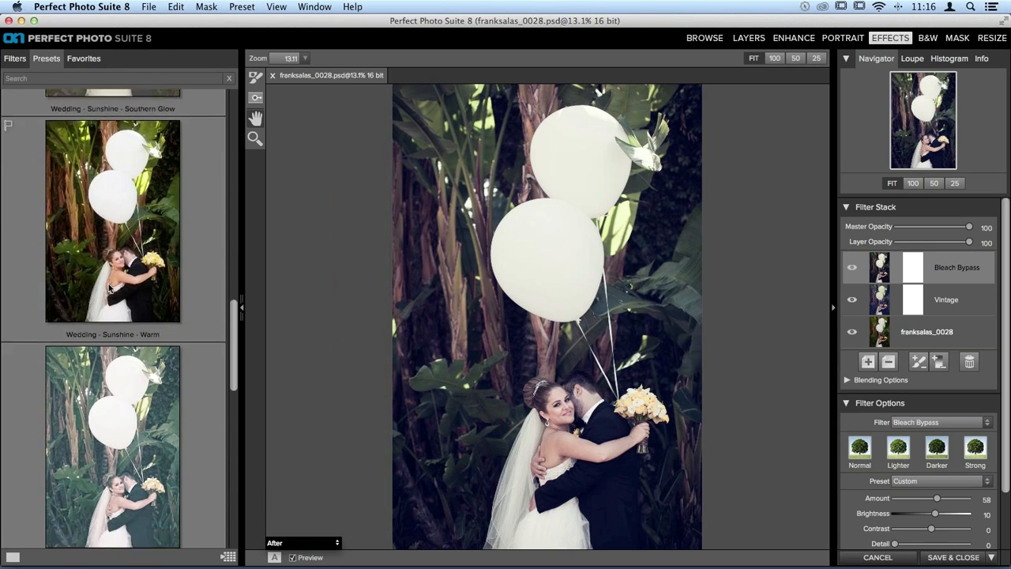
pyautogui.scroll(-2, 109, 284)
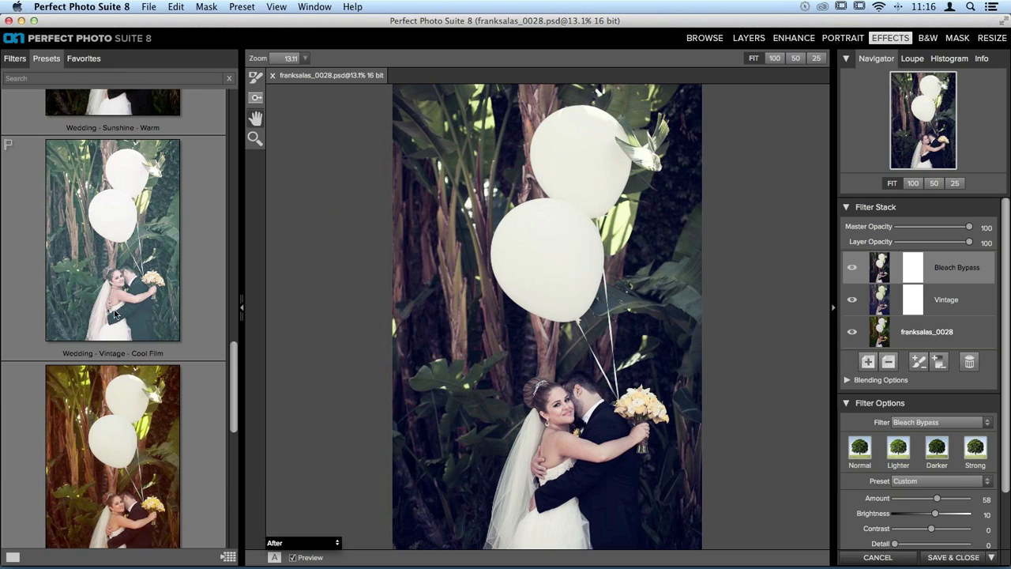
pyautogui.scroll(-3, 113, 265)
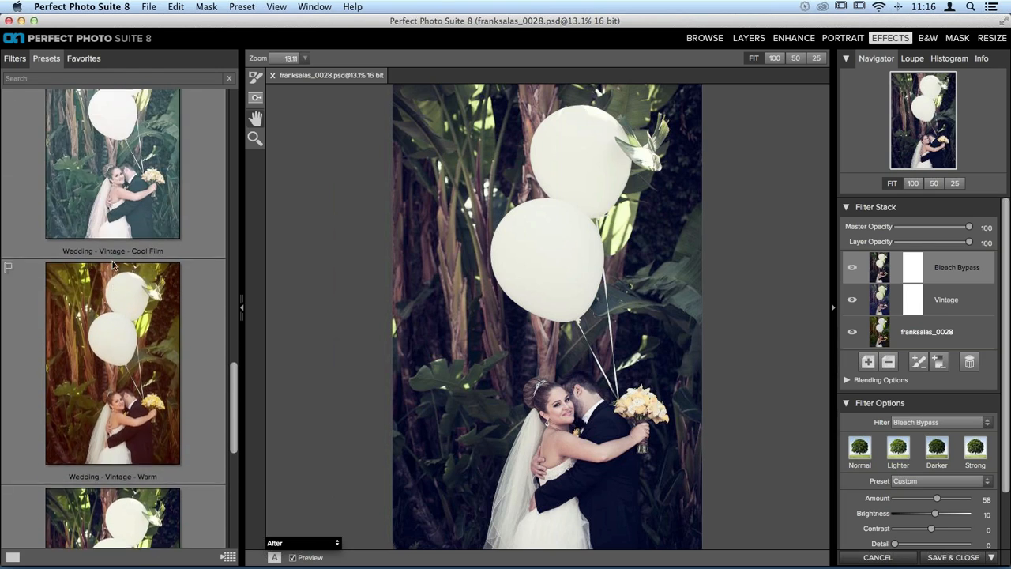
pyautogui.scroll(15, 112, 265)
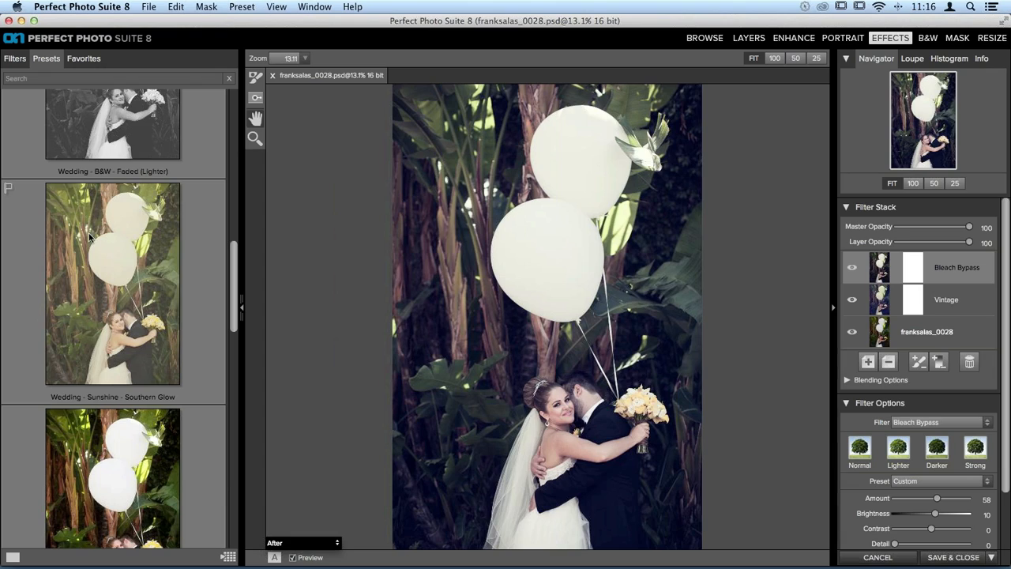
# Step: Try the "Wedding - Sunshine - Southern Glow" preset on the photo and then "Wedding - B&W - Faded (Lighter)"
pyautogui.click(128, 232)
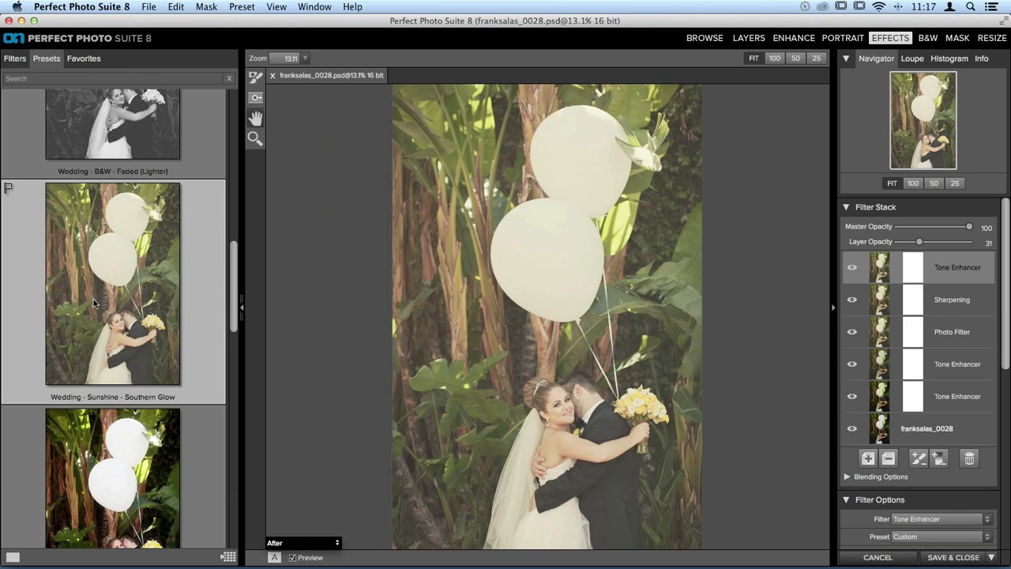
pyautogui.scroll(5, 129, 292)
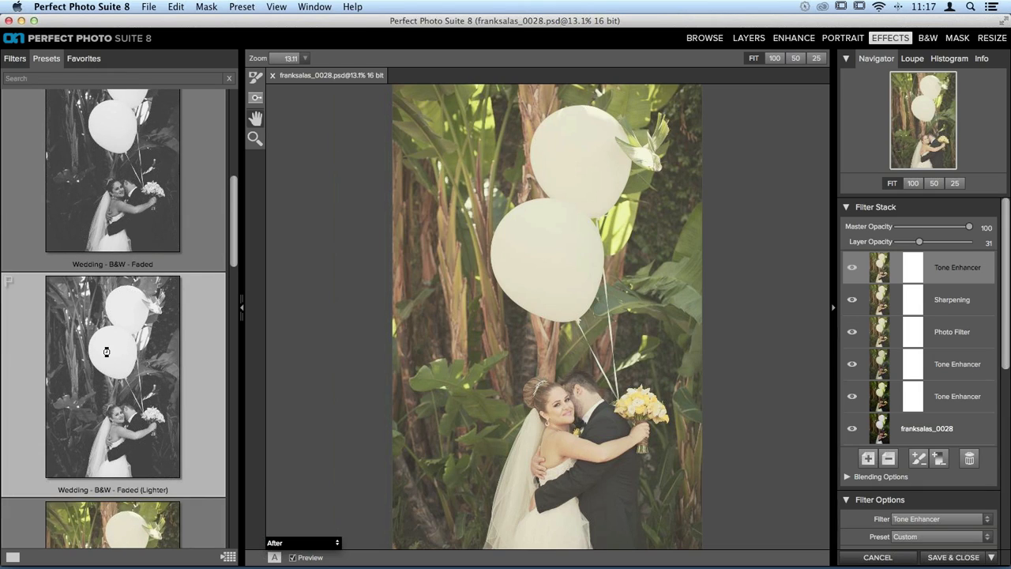
pyautogui.click(105, 352)
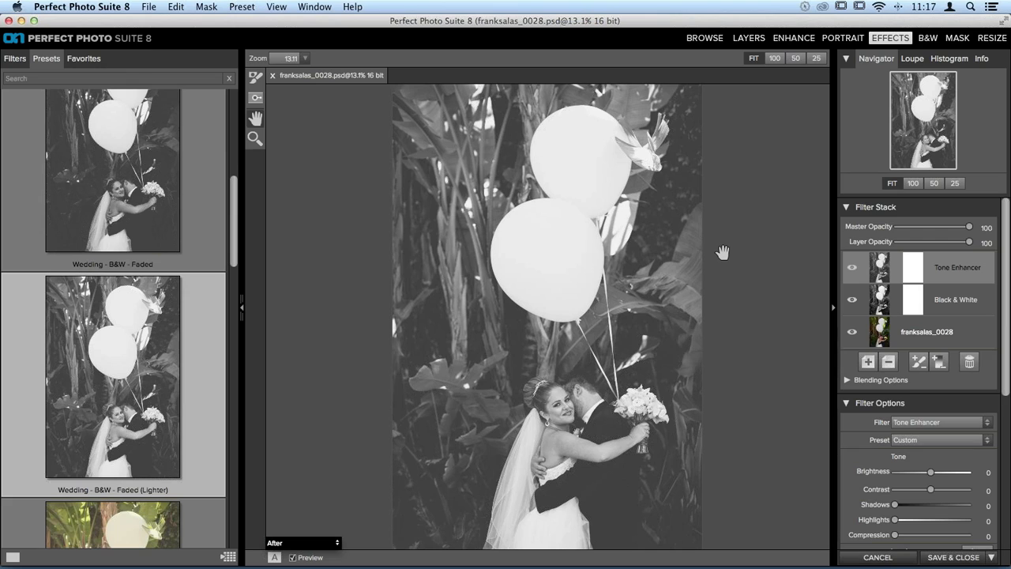
# Step: Expand the engagement shoot presets category and apply its "Wedding - Vintage - Cool" preset to the photo
pyautogui.scroll(5, 144, 397)
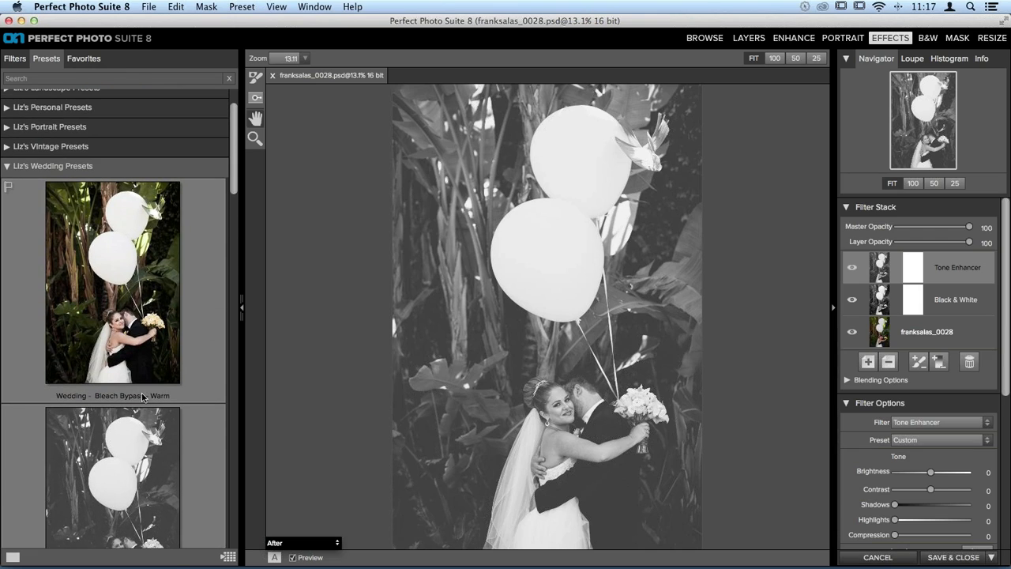
pyautogui.scroll(3, 144, 397)
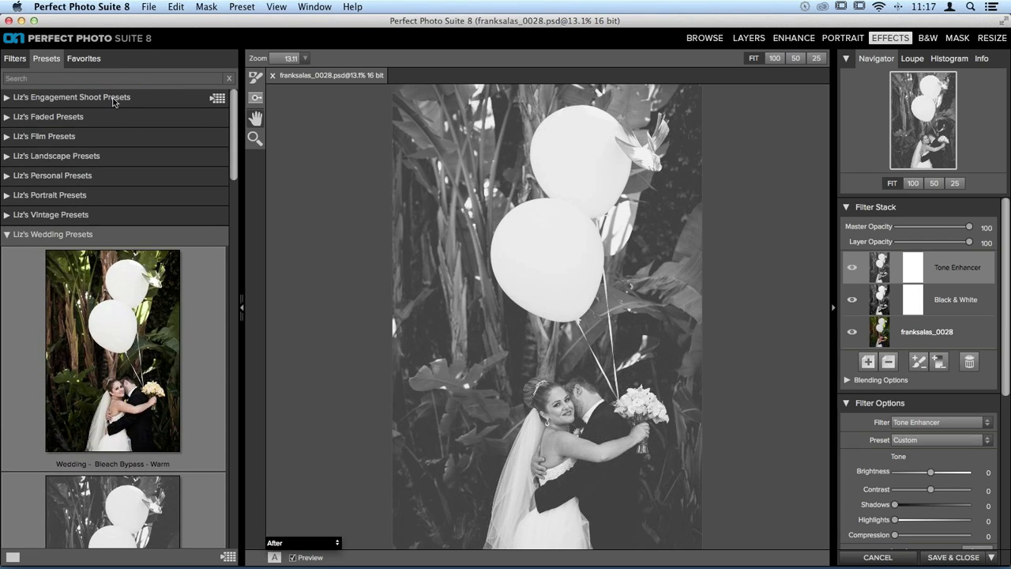
pyautogui.click(35, 105)
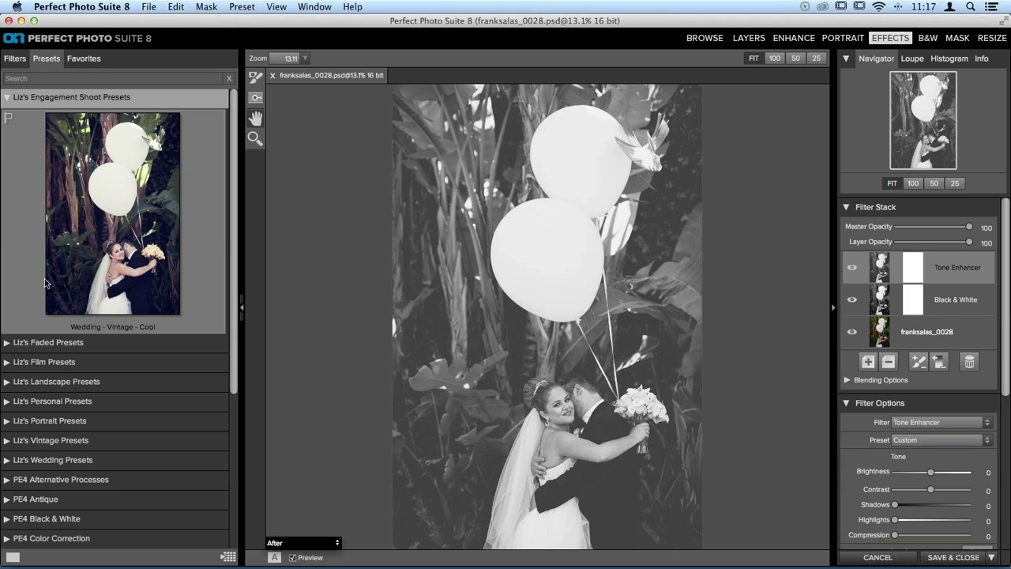
pyautogui.click(133, 198)
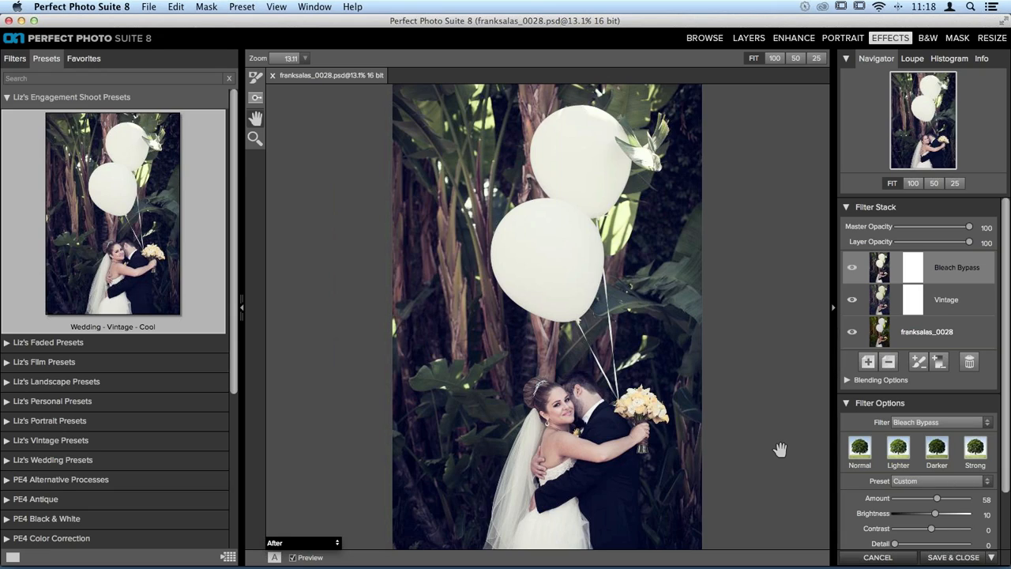
# Step: Discard the Effects edits and open a copy of the original balloon photo in Layers as a 16-bit, 300 pixels/inch Photoshop file
pyautogui.scroll(-1, 928, 380)
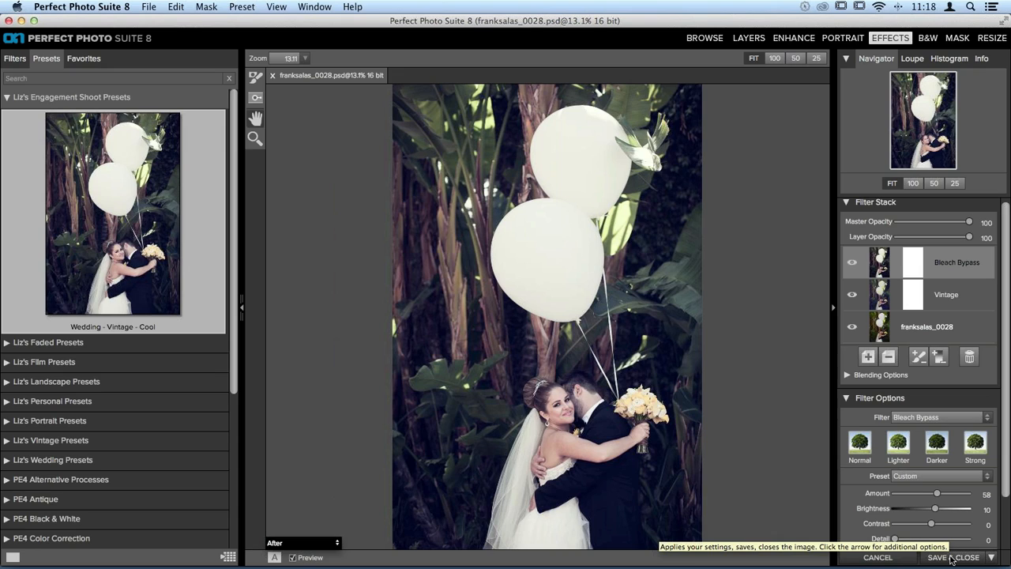
pyautogui.click(877, 557)
pyautogui.click(596, 304)
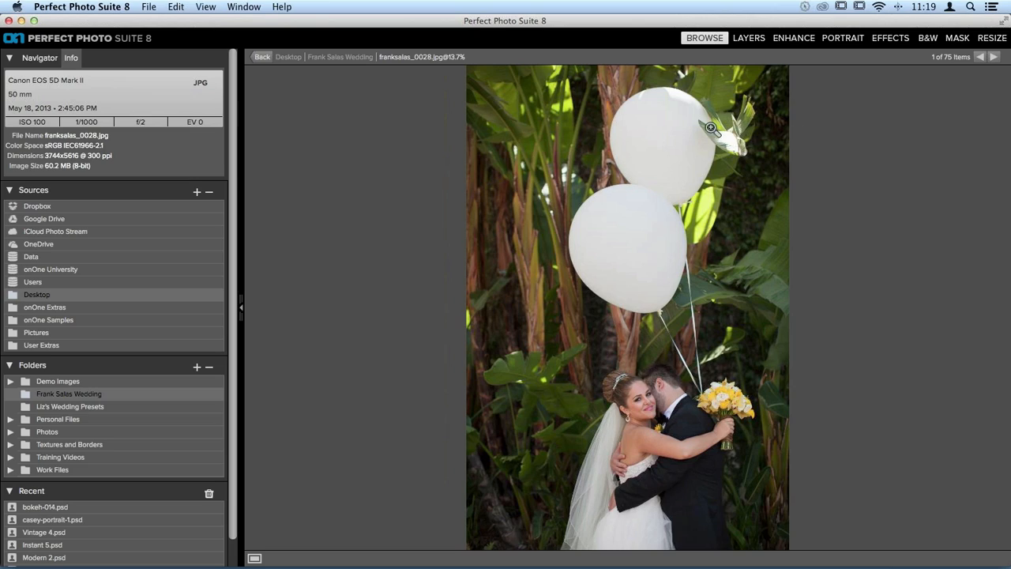
pyautogui.click(749, 41)
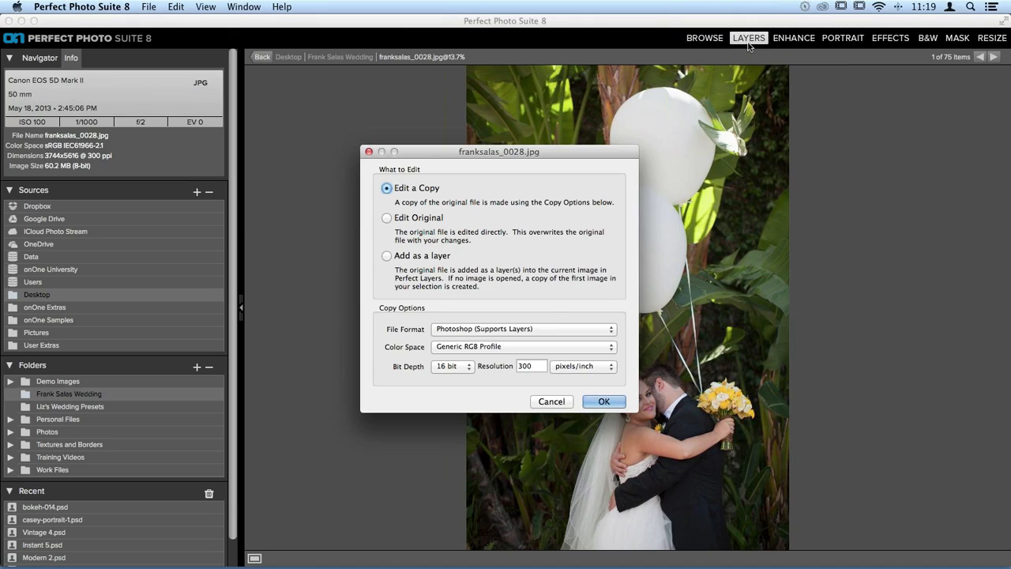
pyautogui.press('Return')
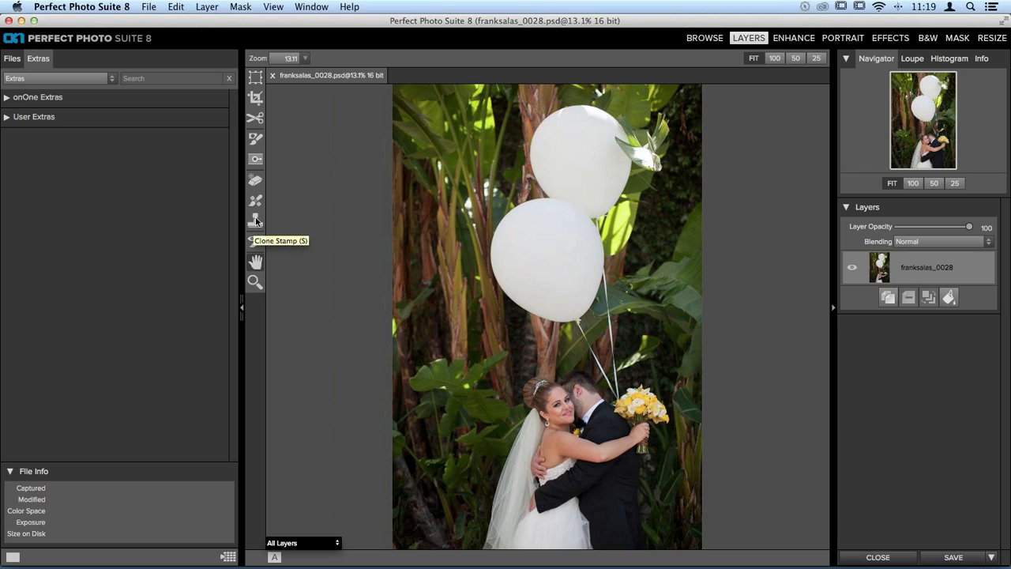
# Step: Paint over the foliage beside the upper balloon with the eraser tool, adjusting the brush size between strokes
pyautogui.click(254, 183)
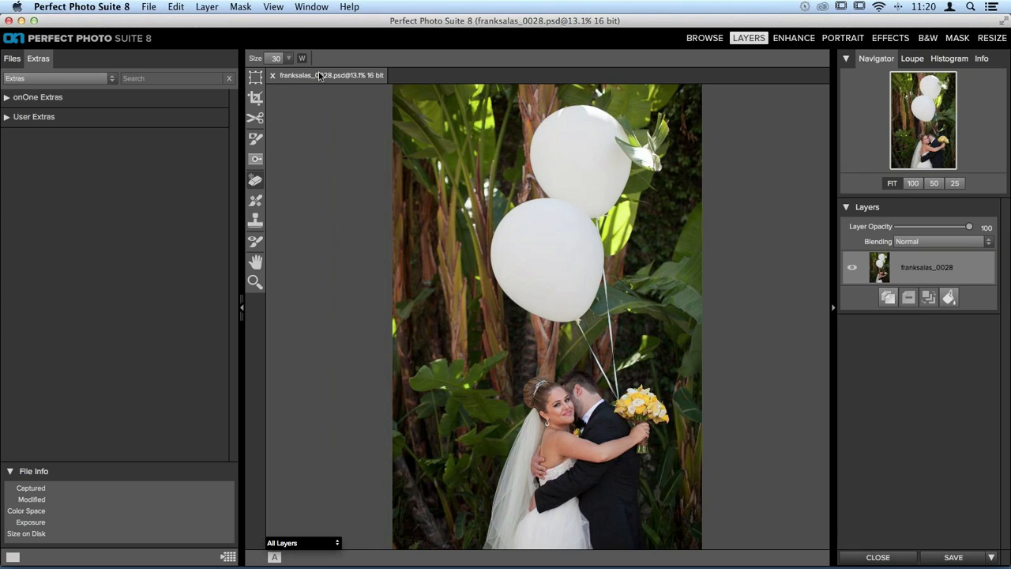
pyautogui.click(288, 58)
pyautogui.moveTo(236, 73); pyautogui.dragTo(258, 73)
pyautogui.moveTo(695, 137); pyautogui.dragTo(691, 131)
pyautogui.press('[')
pyautogui.press('[')
pyautogui.press('[')
pyautogui.moveTo(682, 109); pyautogui.dragTo(691, 137)
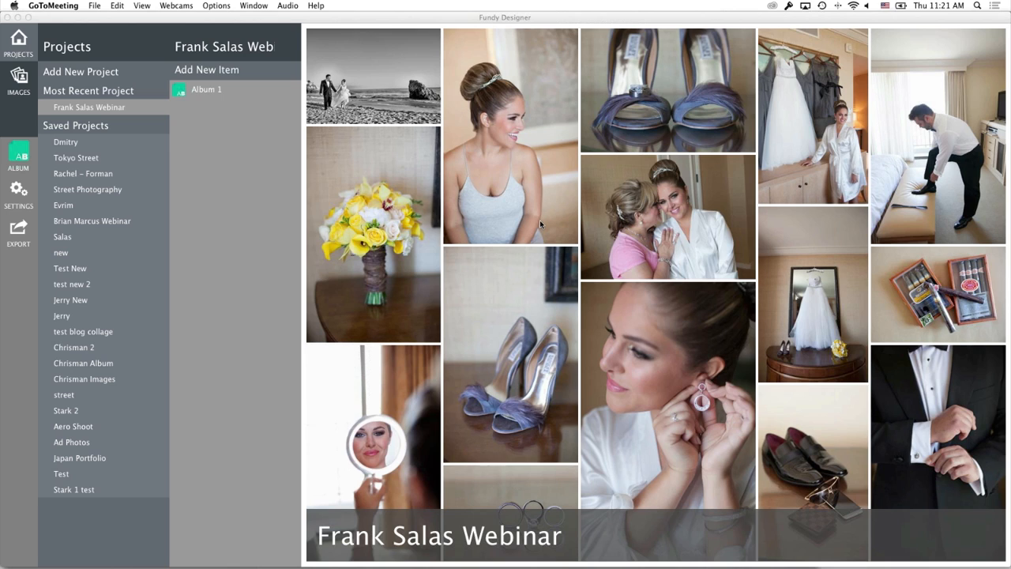
# Step: Switch to Fundy Designer, look through several saved projects' images, and return to the most recent webinar project
pyautogui.click(91, 142)
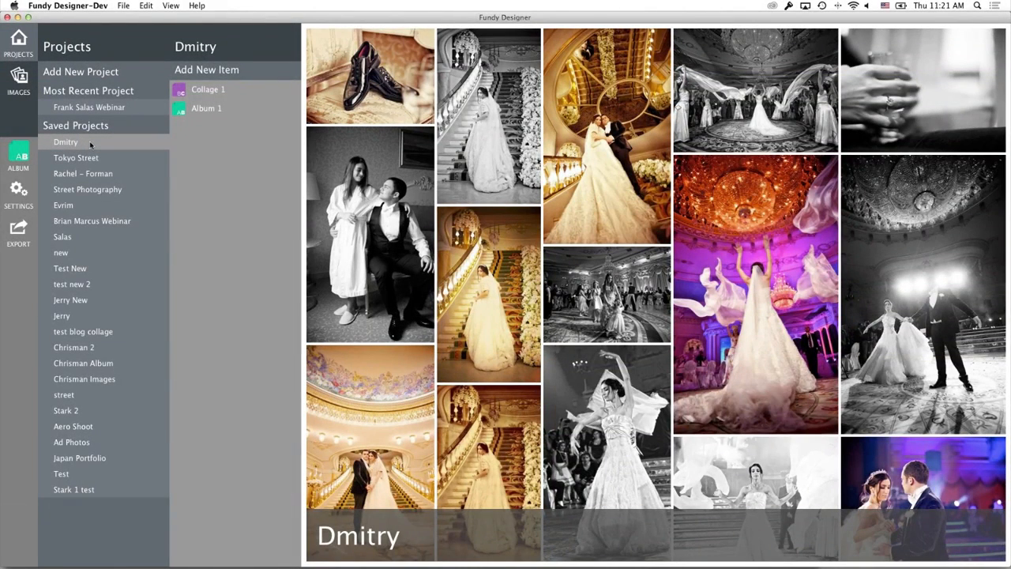
pyautogui.click(79, 158)
pyautogui.click(79, 221)
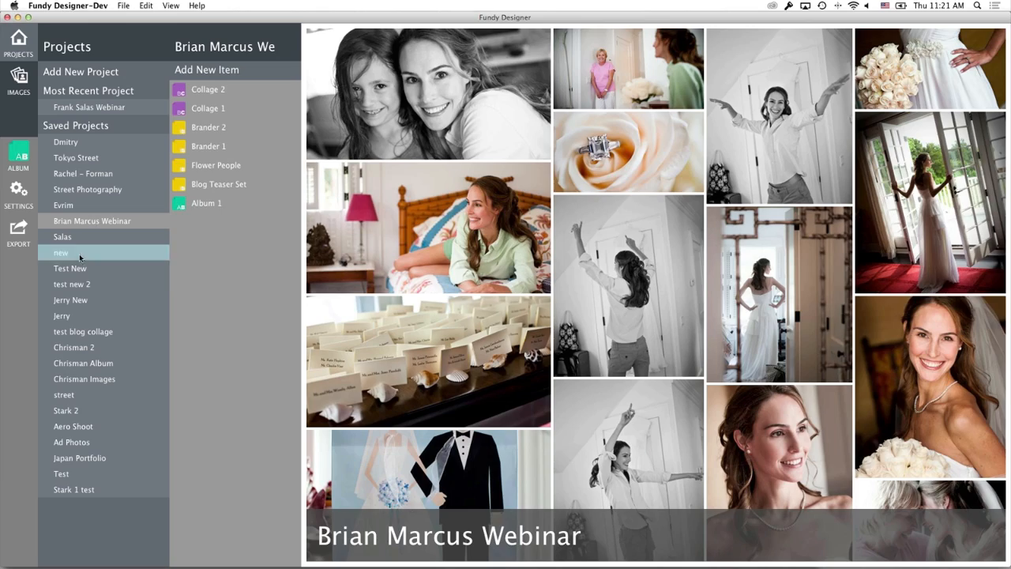
pyautogui.click(78, 286)
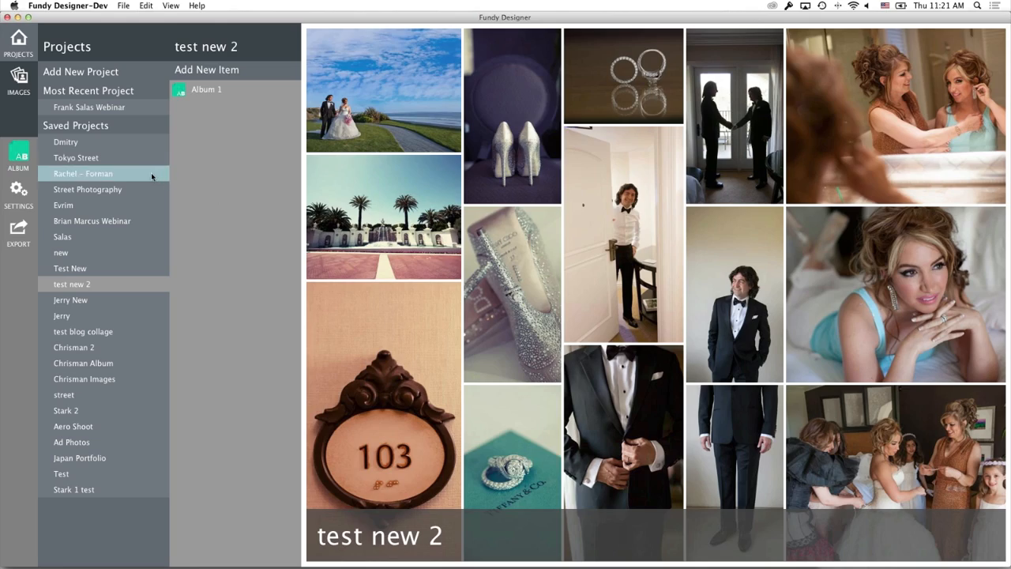
pyautogui.click(87, 107)
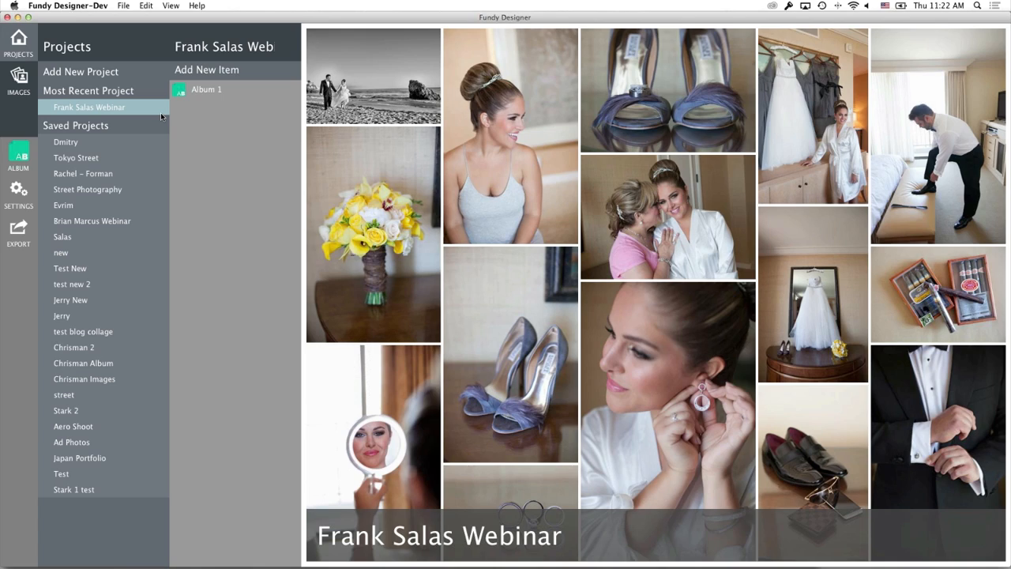
# Step: Add a new Album Builder item to the webinar project, using the Finao lab's 13x10 album size, and save it
pyautogui.click(196, 68)
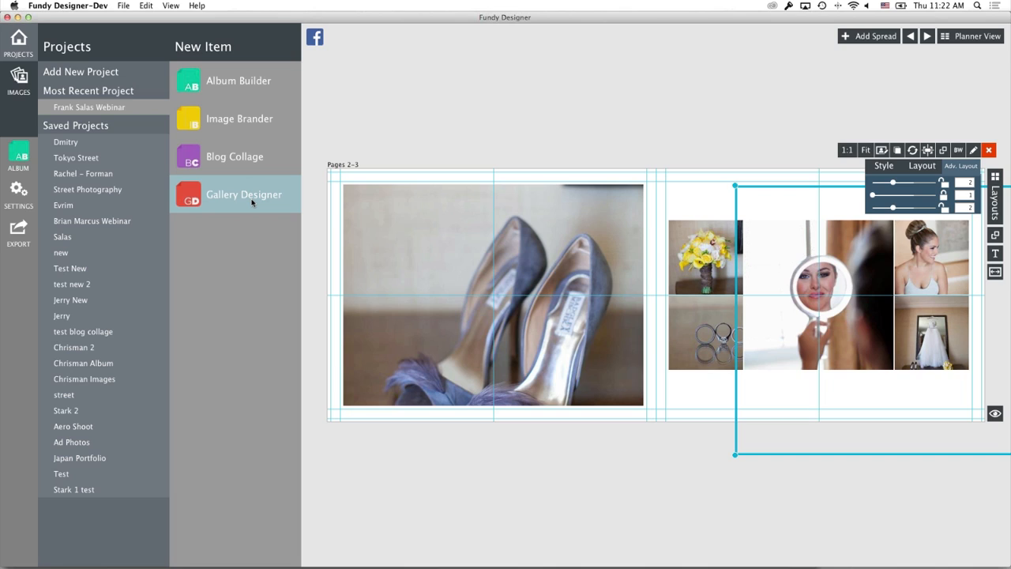
pyautogui.click(243, 87)
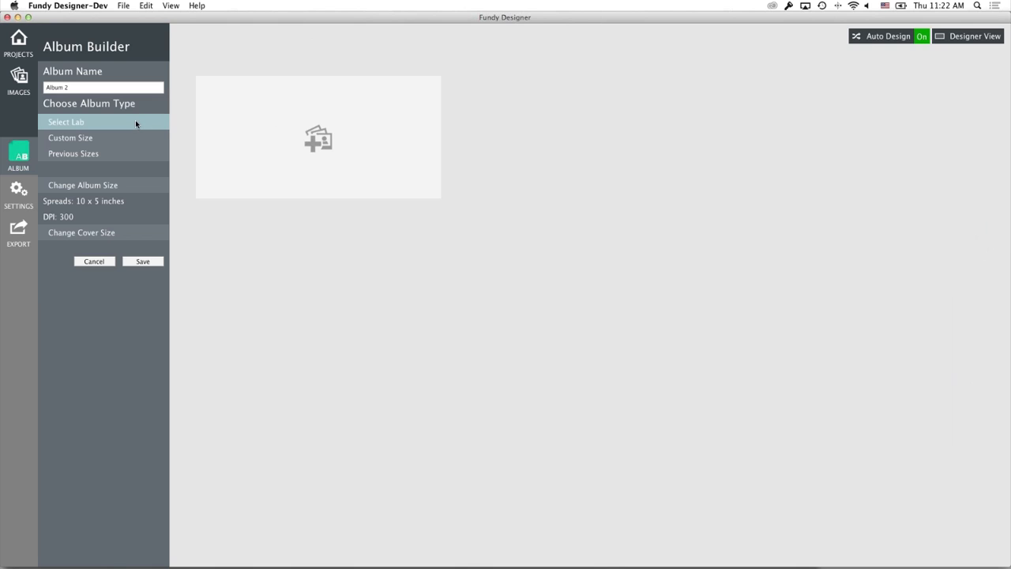
pyautogui.click(135, 123)
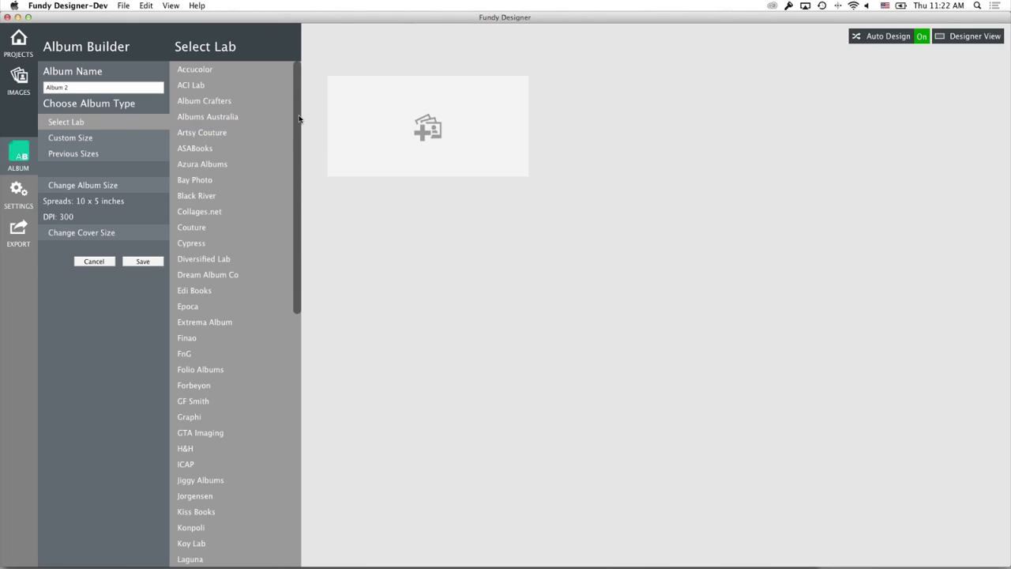
pyautogui.moveTo(297, 191); pyautogui.dragTo(305, 474)
pyautogui.scroll(10, 297, 241)
pyautogui.moveTo(293, 216); pyautogui.dragTo(304, 553)
pyautogui.click(302, 293)
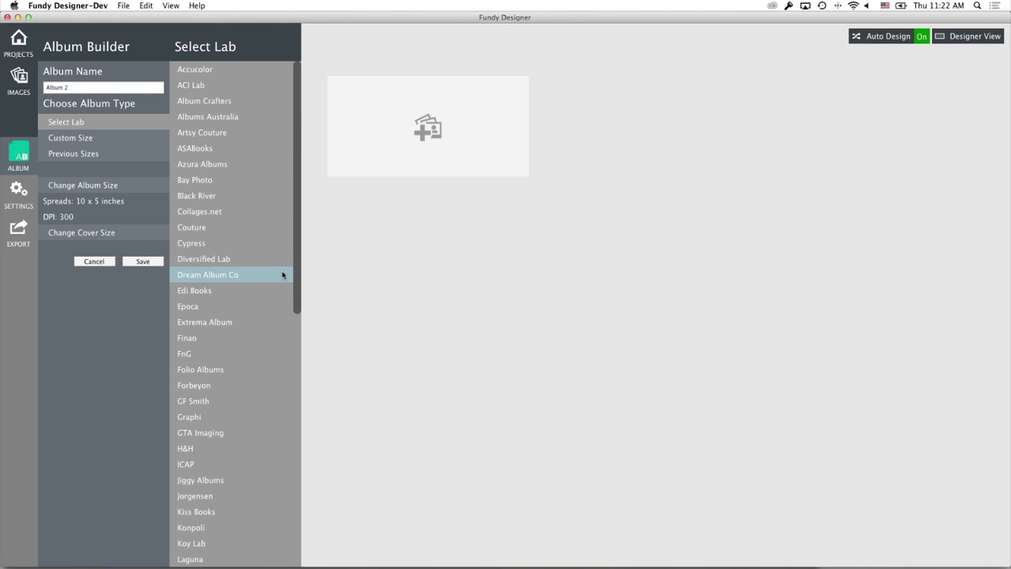
pyautogui.click(260, 340)
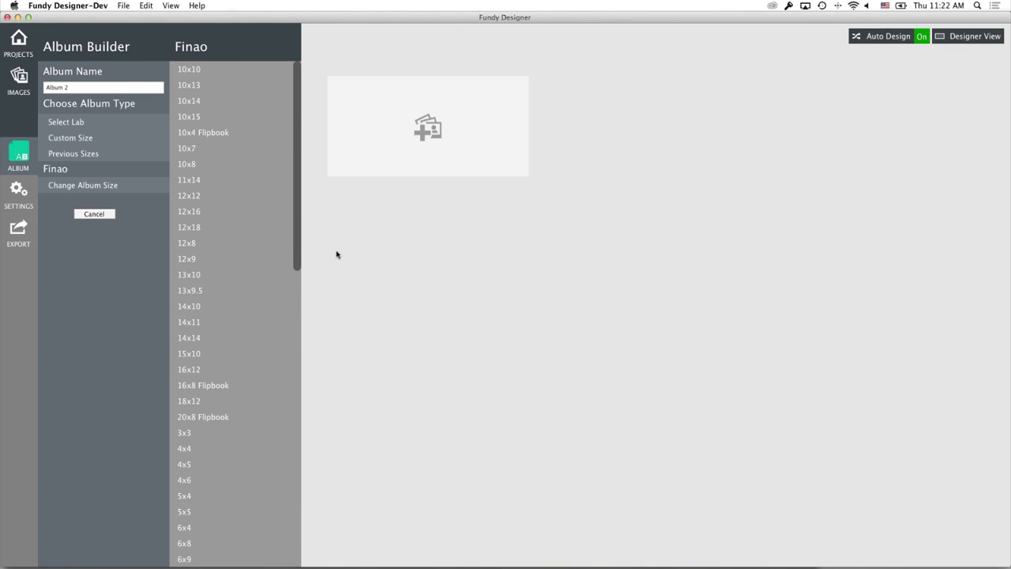
pyautogui.click(268, 278)
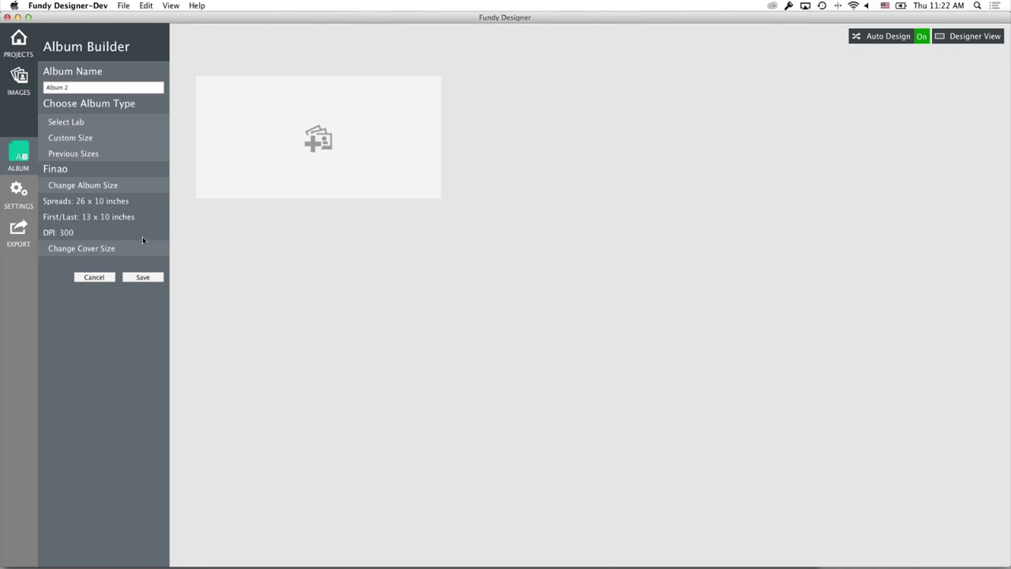
pyautogui.click(142, 278)
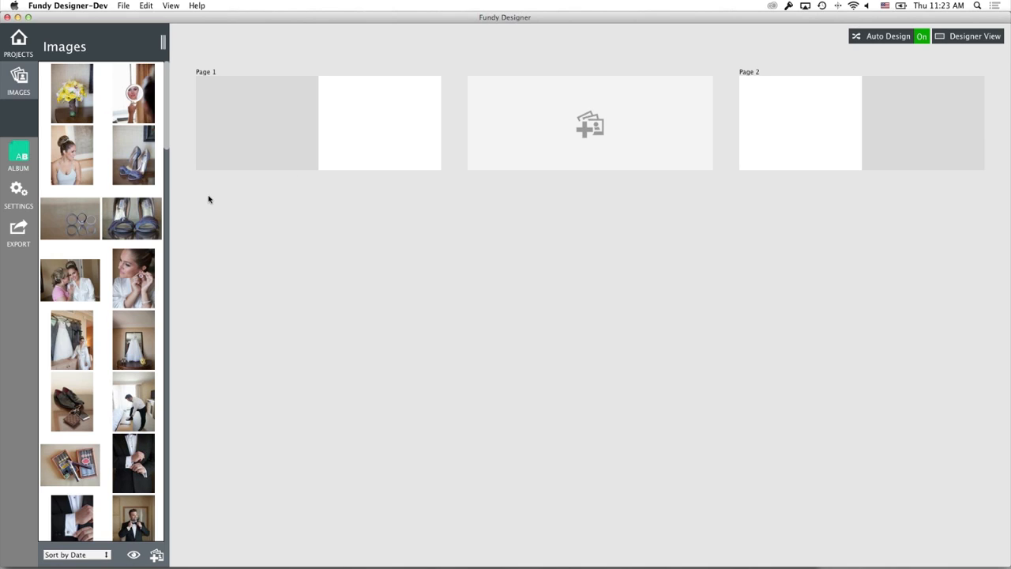
# Step: Place the two blue heel photos and the rings photo together on page 1
pyautogui.click(79, 103)
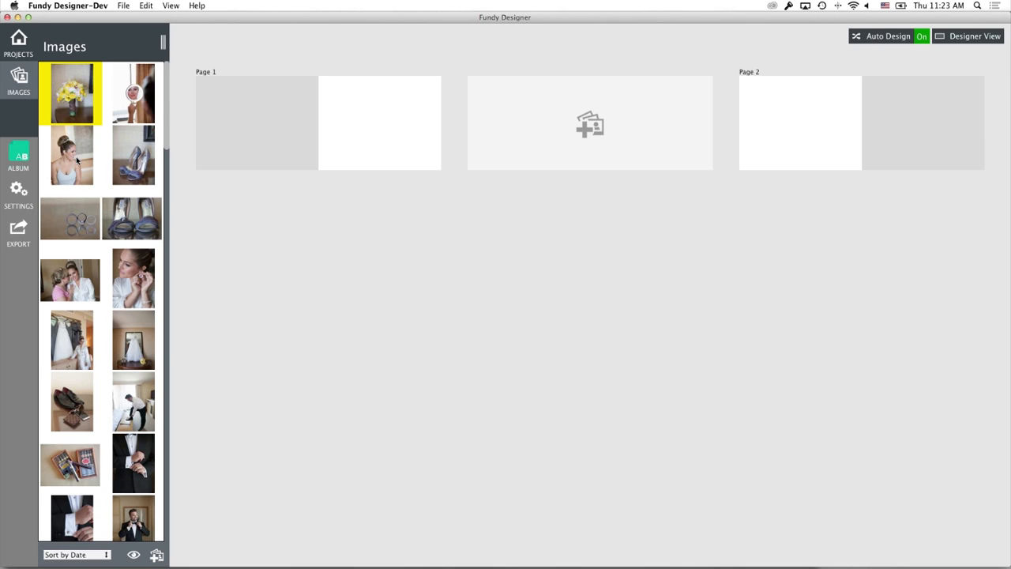
pyautogui.keyDown('shift'); pyautogui.click(77, 160); pyautogui.keyUp('shift')
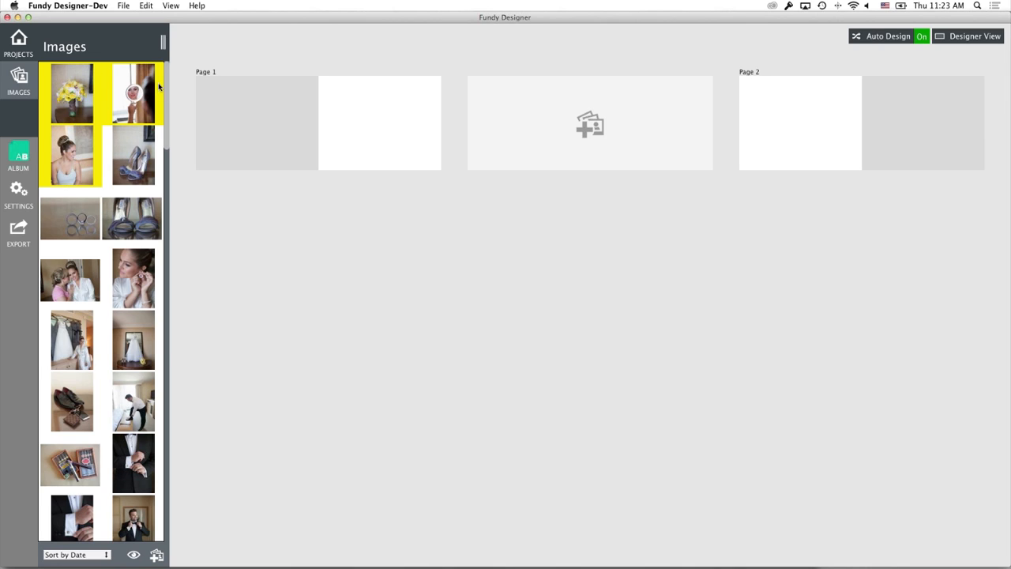
pyautogui.click(133, 165)
pyautogui.keyDown('shift'); pyautogui.click(134, 227); pyautogui.keyUp('shift')
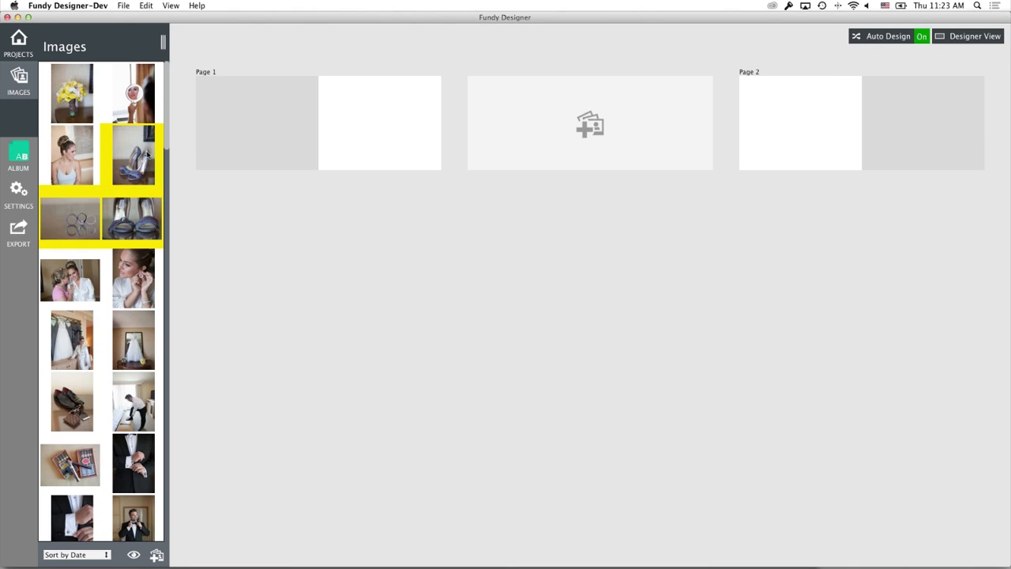
pyautogui.moveTo(144, 158); pyautogui.dragTo(354, 117)
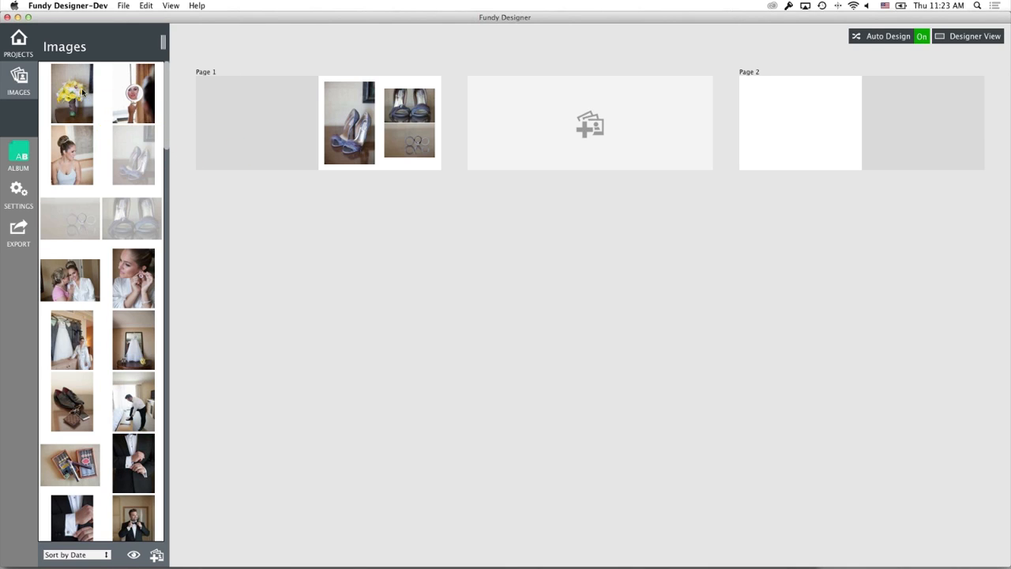
# Step: Place the yellow bouquet, hand mirror and seated bride photos together on the pages 2-3 spread
pyautogui.click(86, 94)
pyautogui.keyDown('shift'); pyautogui.click(80, 164); pyautogui.keyUp('shift')
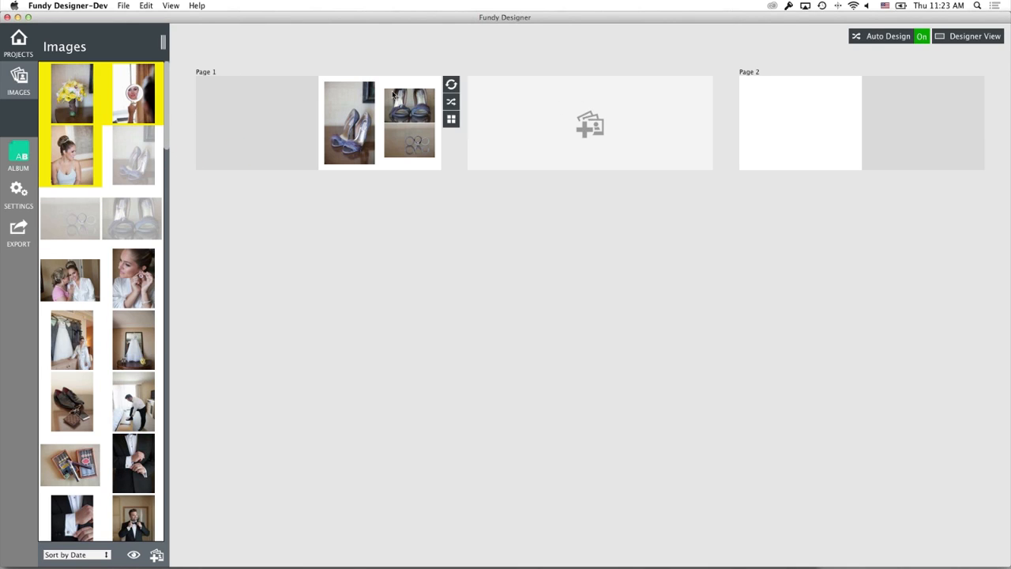
pyautogui.moveTo(143, 95); pyautogui.dragTo(605, 121)
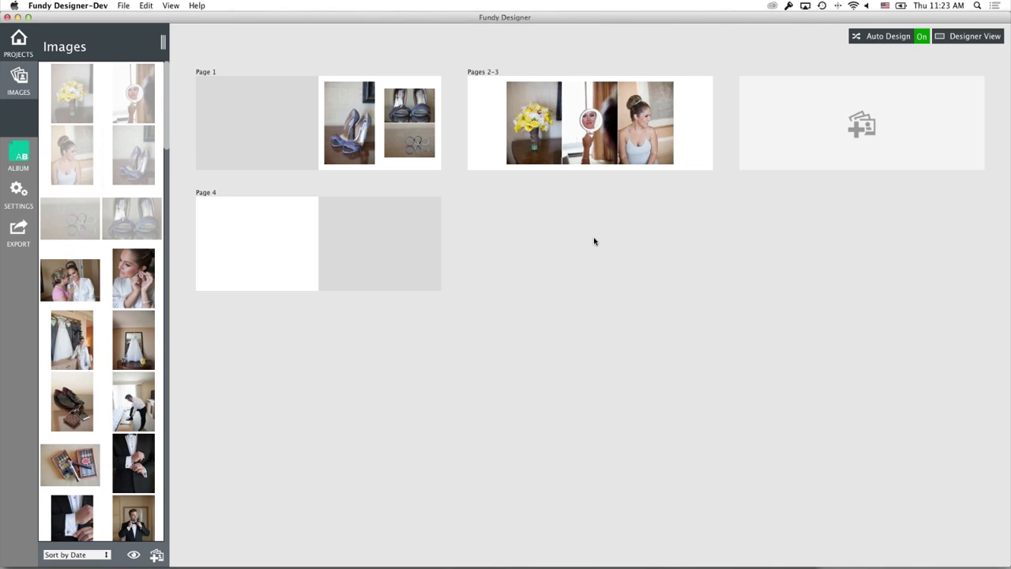
# Step: Place the four photos of the bride getting ready and her wedding dress on the pages 4-5 spread
pyautogui.click(66, 286)
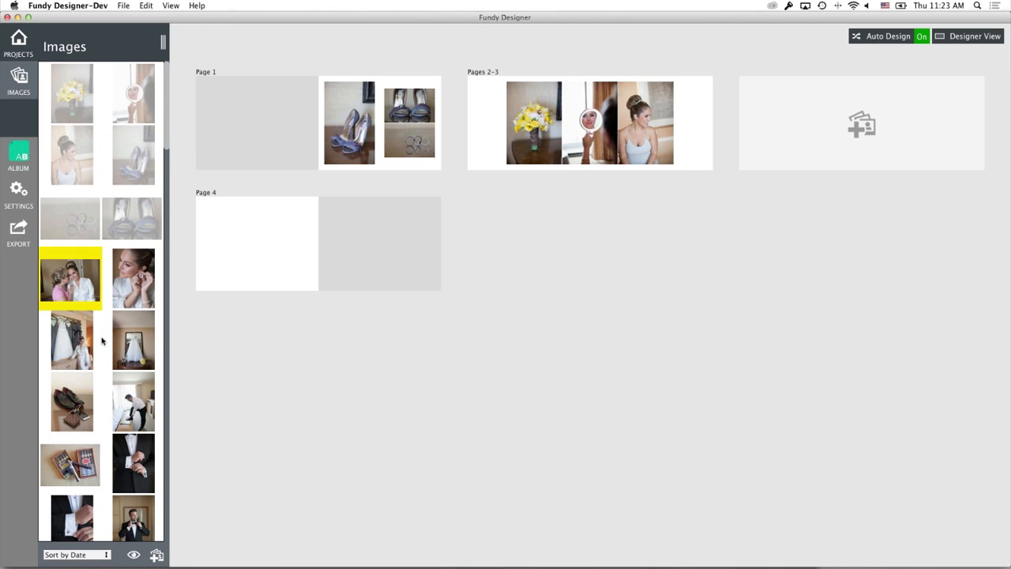
pyautogui.keyDown('shift'); pyautogui.click(141, 349); pyautogui.keyUp('shift')
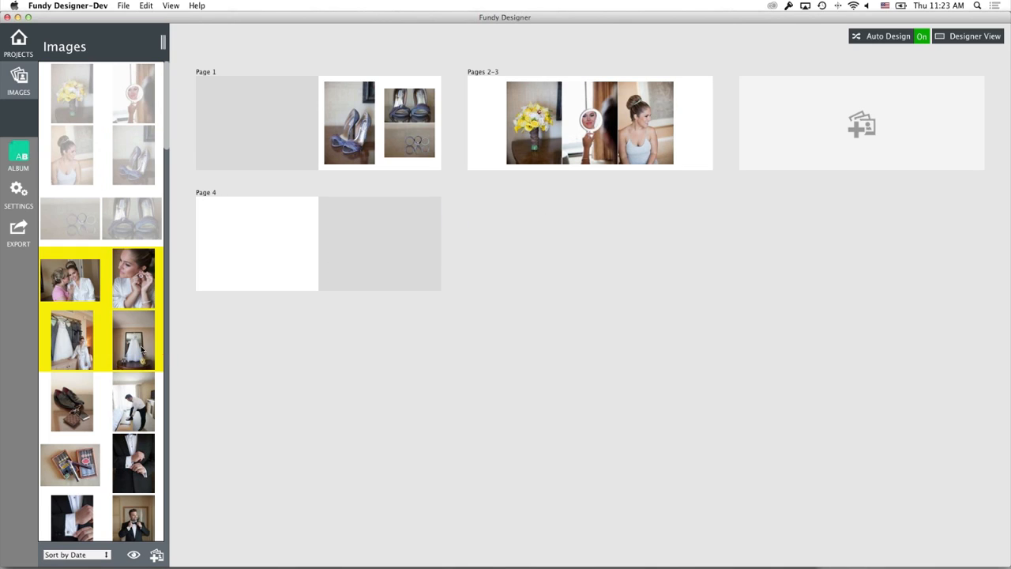
pyautogui.moveTo(141, 349); pyautogui.dragTo(872, 132)
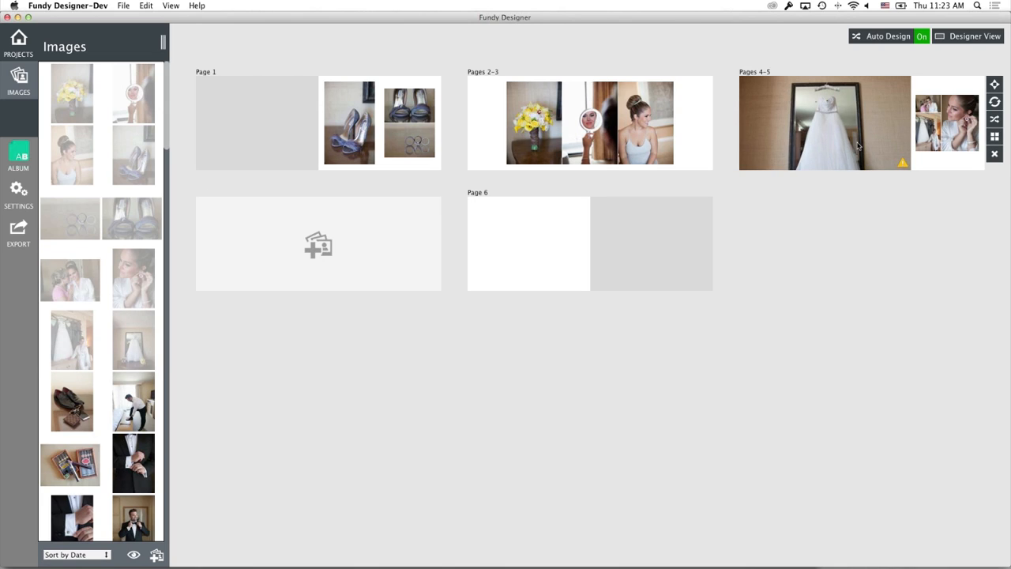
# Step: Shuffle the pages 2-3 spread through several photo orders and try a full-bleed arrangement of its three photos
pyautogui.moveTo(677, 142)
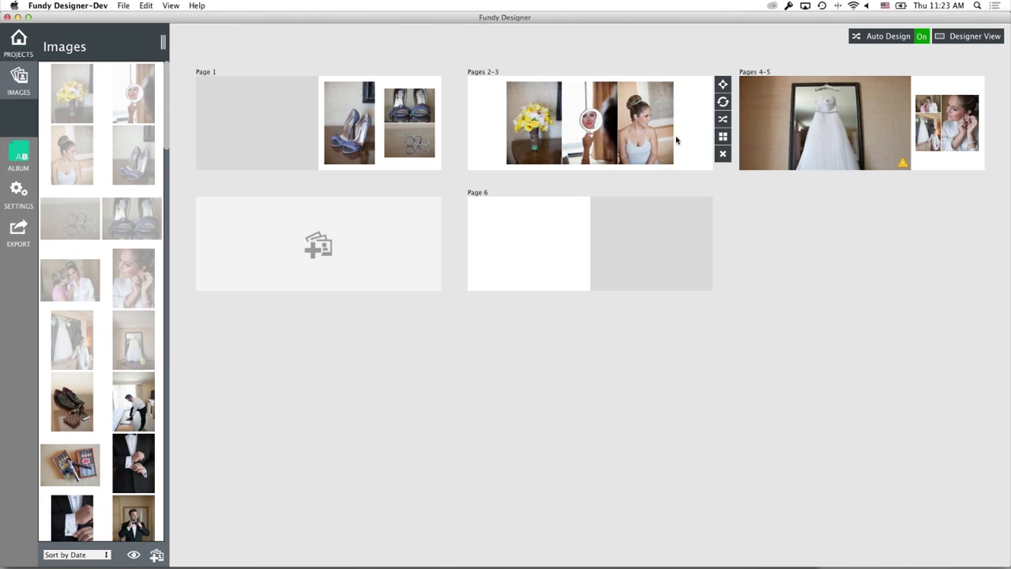
pyautogui.click(724, 121)
pyautogui.click(725, 121)
pyautogui.click(725, 120)
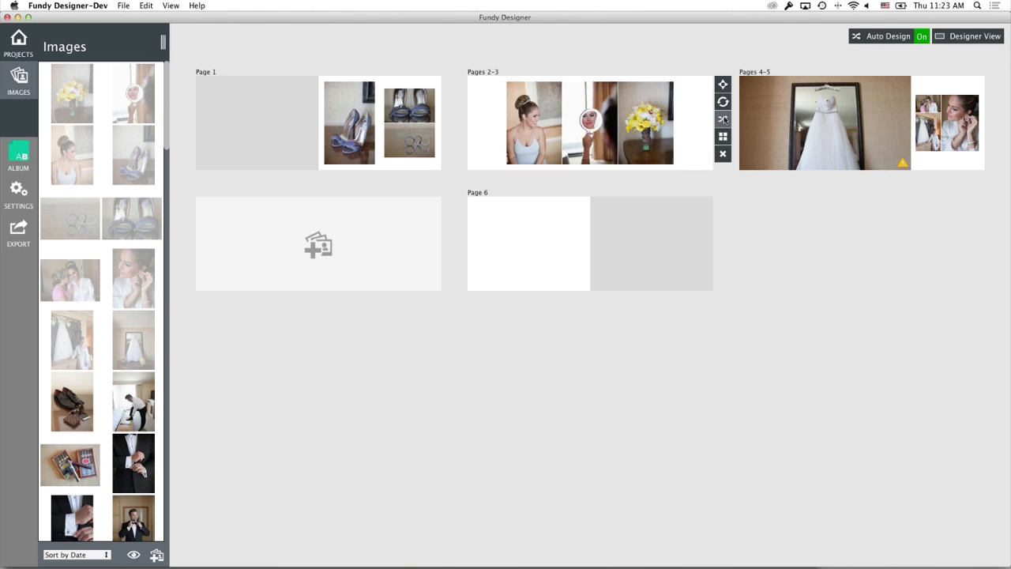
pyautogui.click(724, 120)
pyautogui.click(725, 120)
pyautogui.click(724, 121)
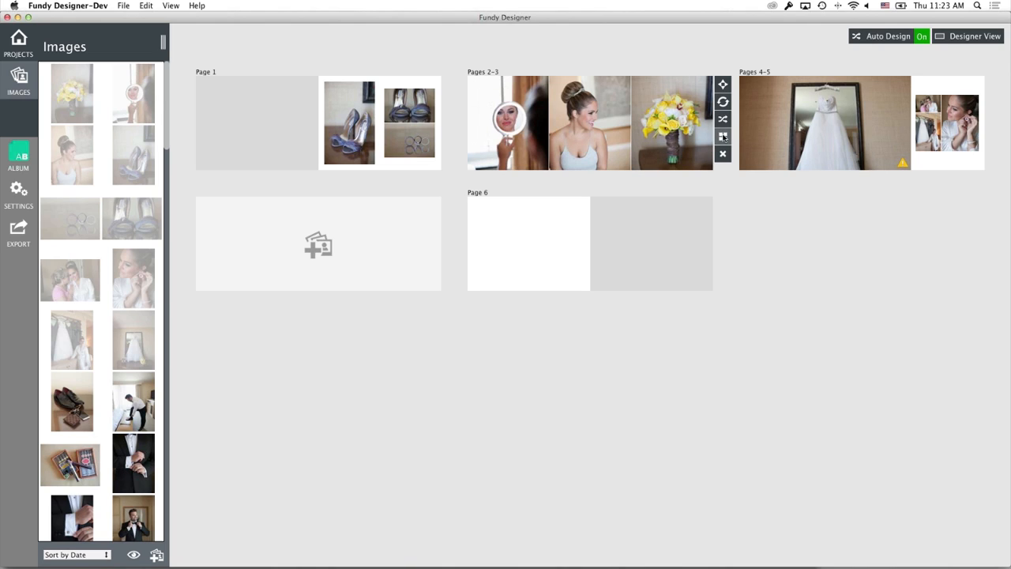
# Step: Apply the three-photo strip layout with white bands to pages 2-3 and reposition the bride and bouquet photos within their frames
pyautogui.click(723, 138)
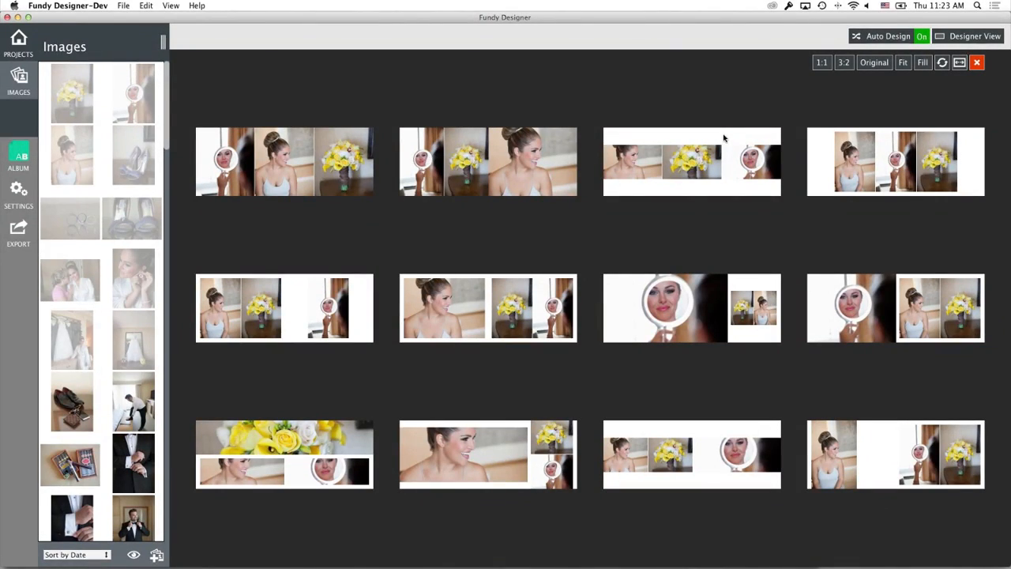
pyautogui.click(760, 180)
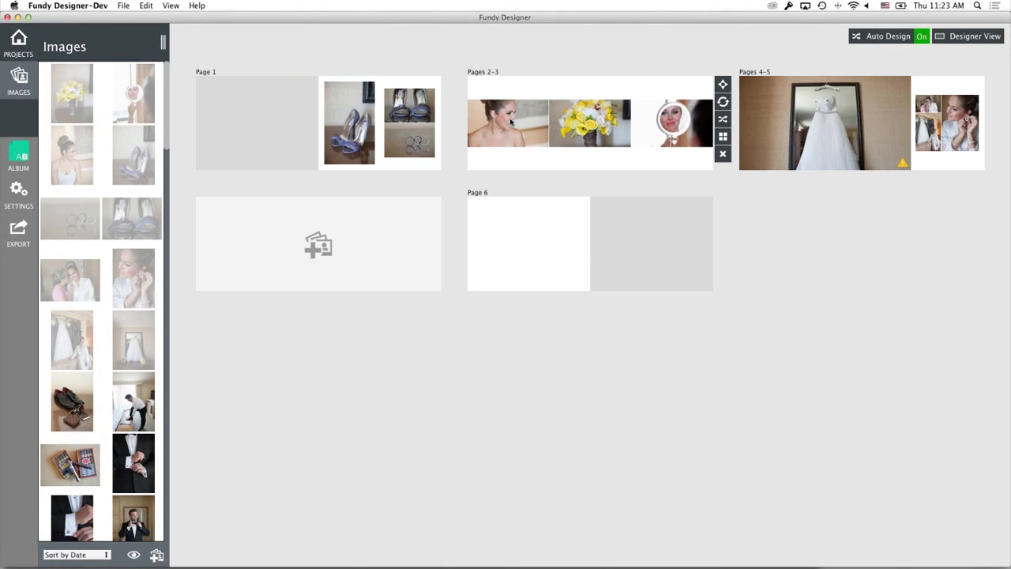
pyautogui.moveTo(521, 118); pyautogui.dragTo(522, 124)
pyautogui.moveTo(611, 116); pyautogui.dragTo(613, 123)
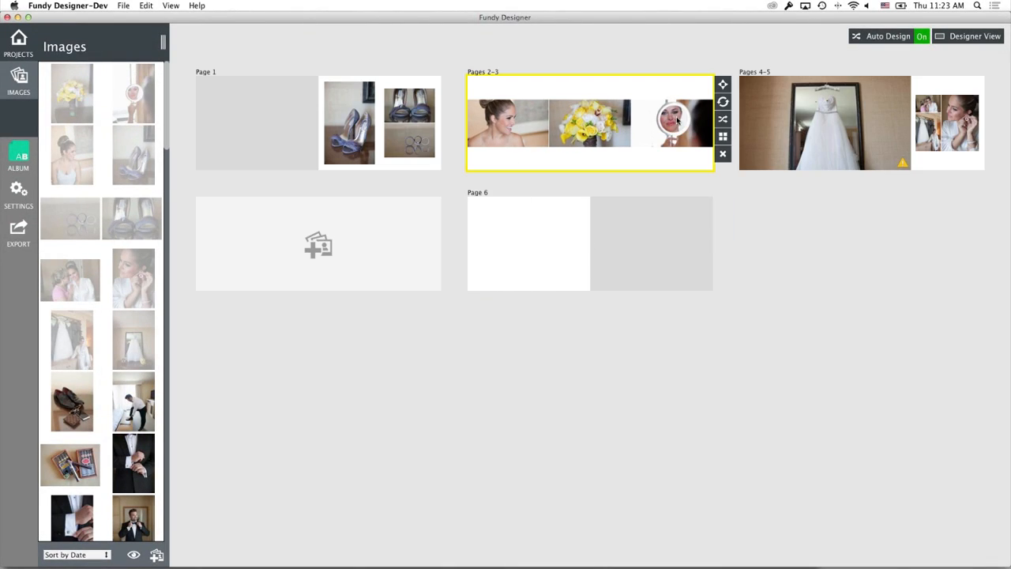
# Step: Move the photo of the bride beside her hanging dress from the pages 4-5 spread to pages 2-3
pyautogui.moveTo(895, 129)
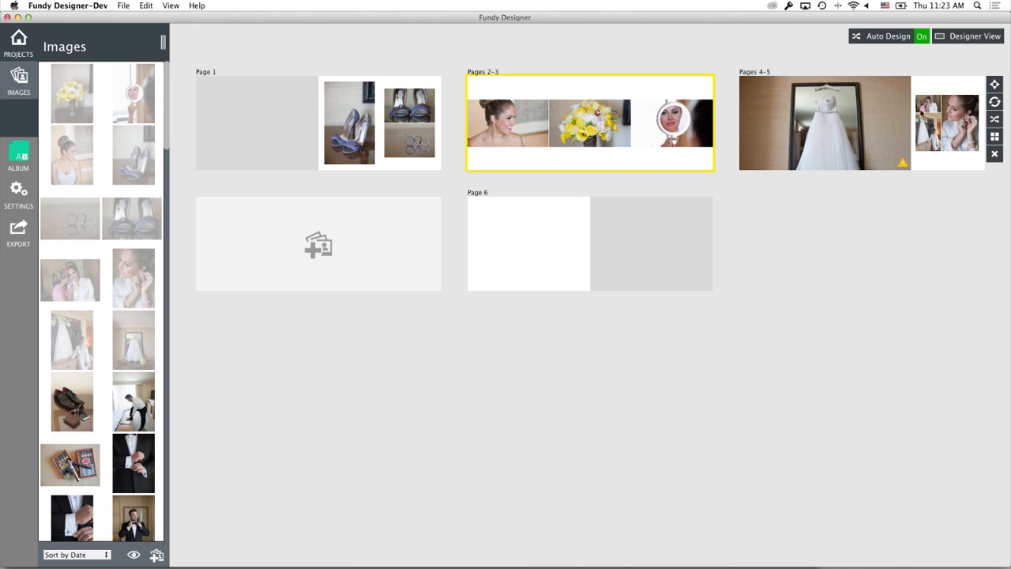
pyautogui.click(937, 136)
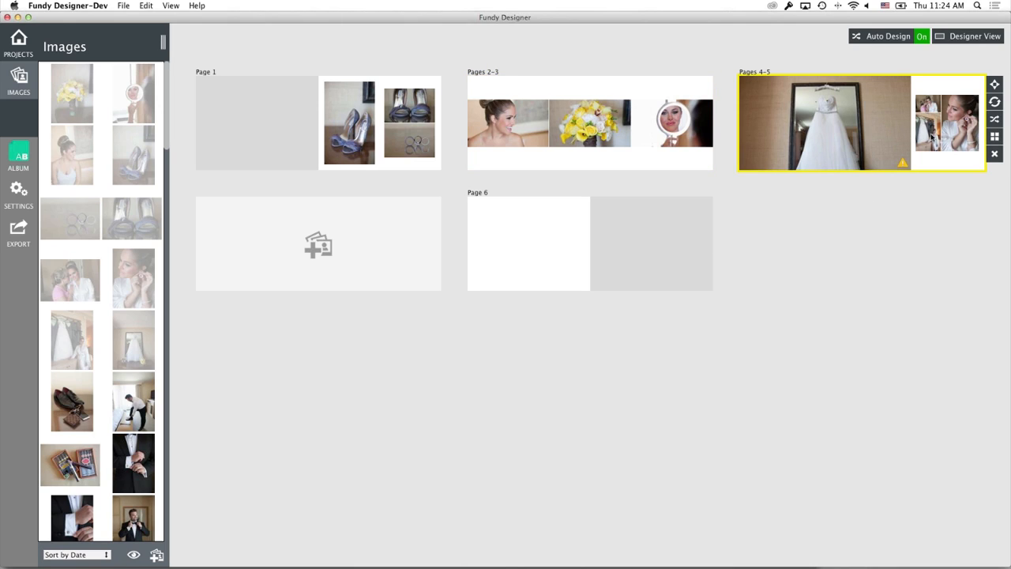
pyautogui.moveTo(932, 138); pyautogui.dragTo(675, 150)
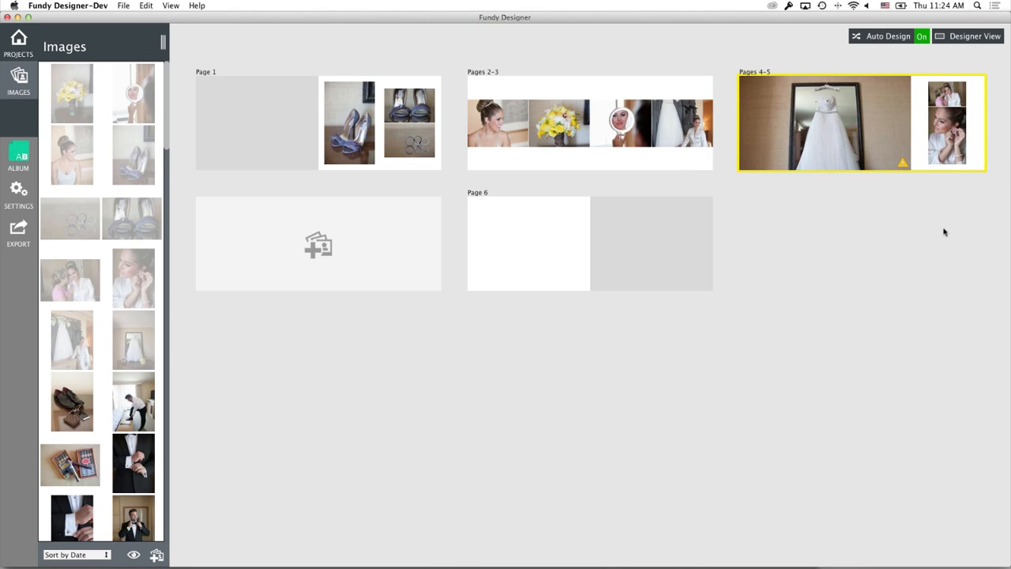
# Step: Place the six groom preparation photos, from the dress shoes to the bow tie portrait, on the pages 6-7 spread
pyautogui.scroll(-5, 126, 262)
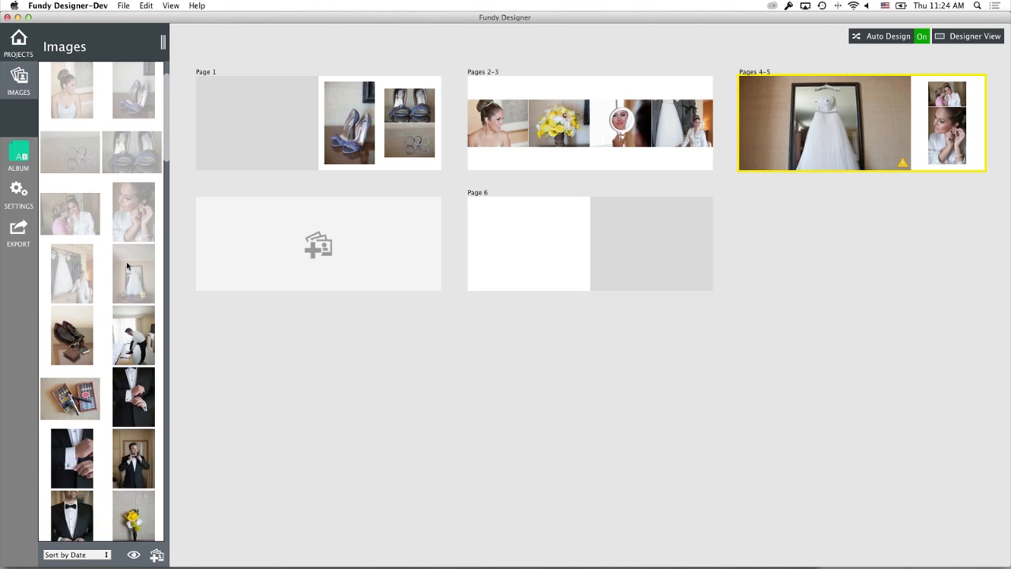
pyautogui.click(81, 263)
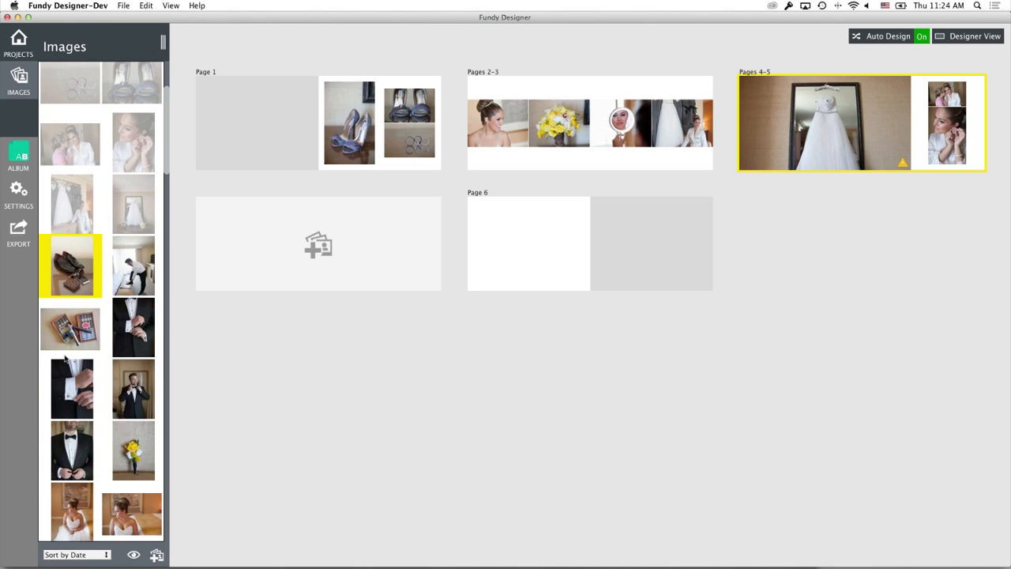
pyautogui.keyDown('shift'); pyautogui.click(127, 394); pyautogui.keyUp('shift')
pyautogui.moveTo(126, 393); pyautogui.dragTo(320, 253)
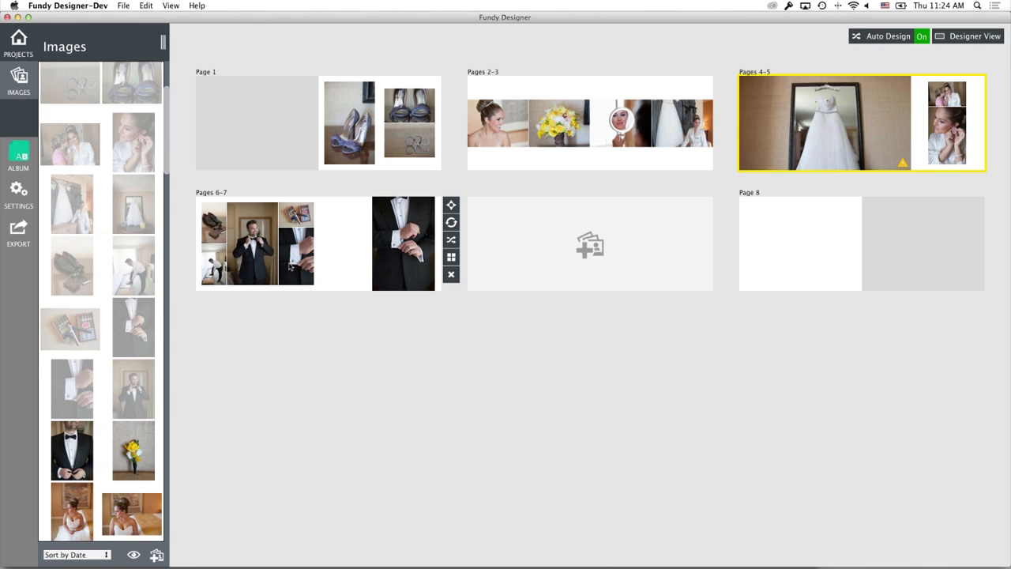
# Step: Remove the cufflink close-up from the pages 6-7 spread and apply a 1:1 five-photo strip layout across both pages
pyautogui.doubleClick(301, 265)
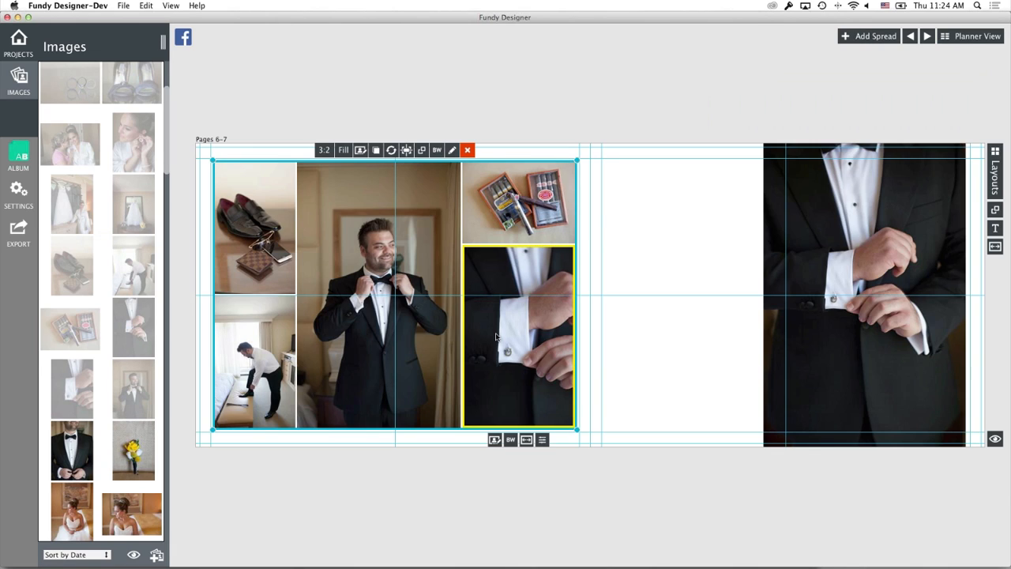
pyautogui.press('Delete')
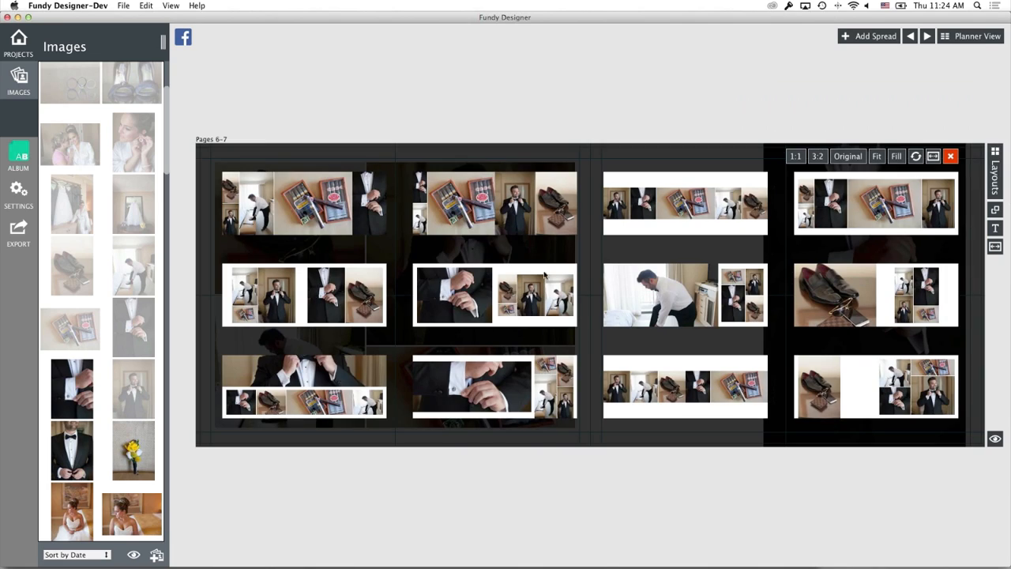
pyautogui.click(916, 157)
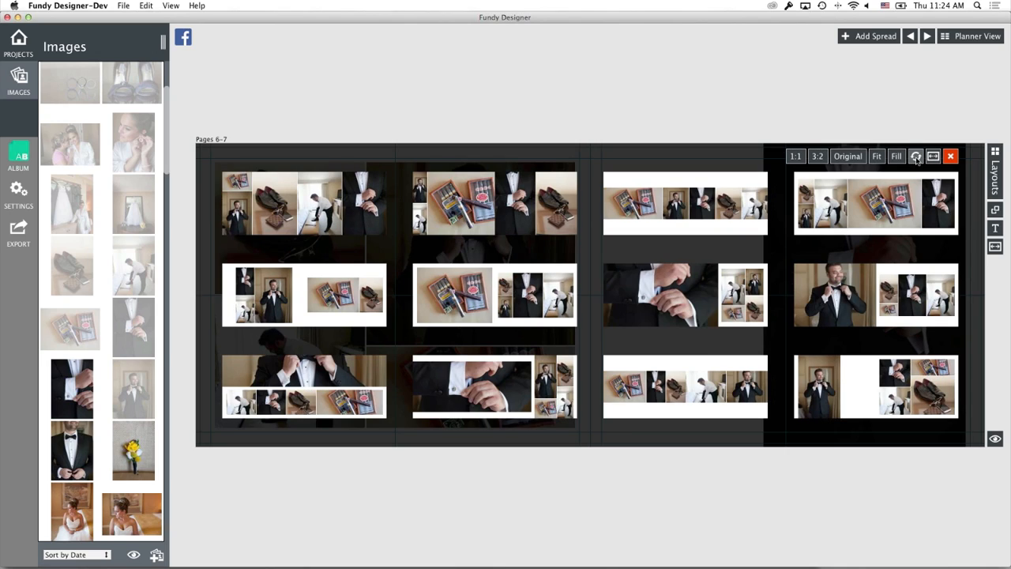
pyautogui.click(795, 156)
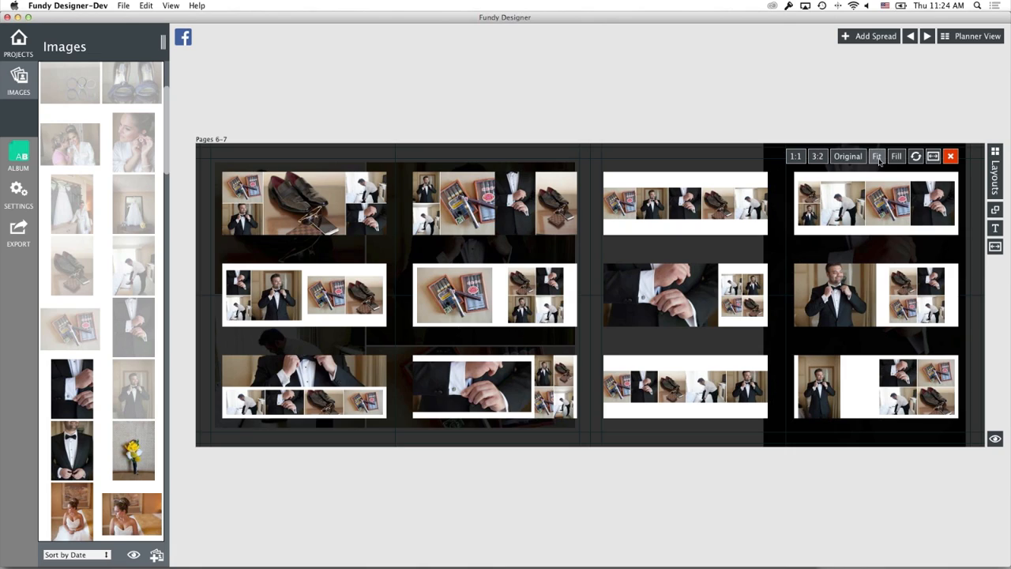
pyautogui.click(703, 210)
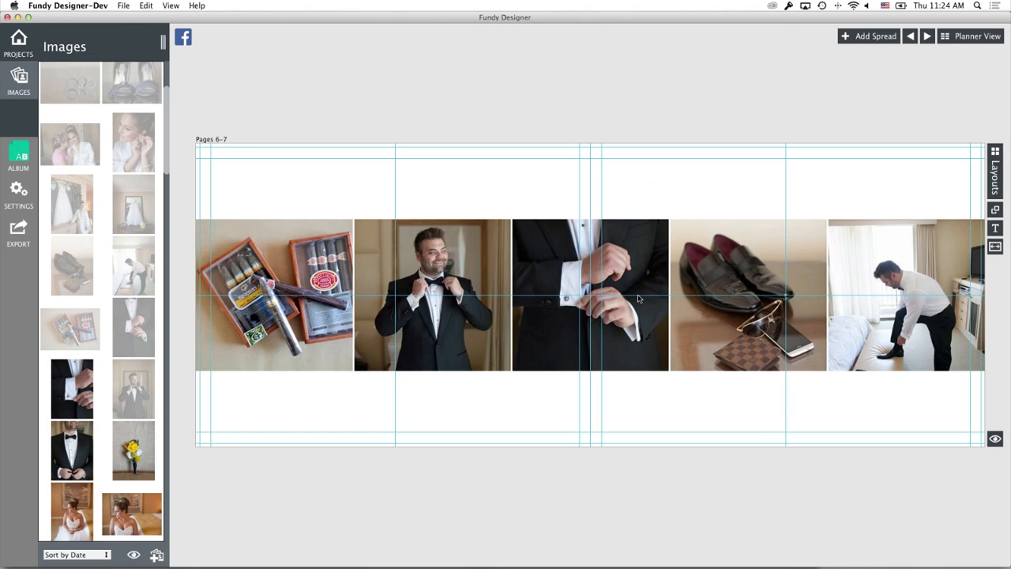
pyautogui.click(971, 35)
# Step: Add the photo of the yellow boutonniere to the pages 2-3 spread
pyautogui.scroll(-5, 146, 296)
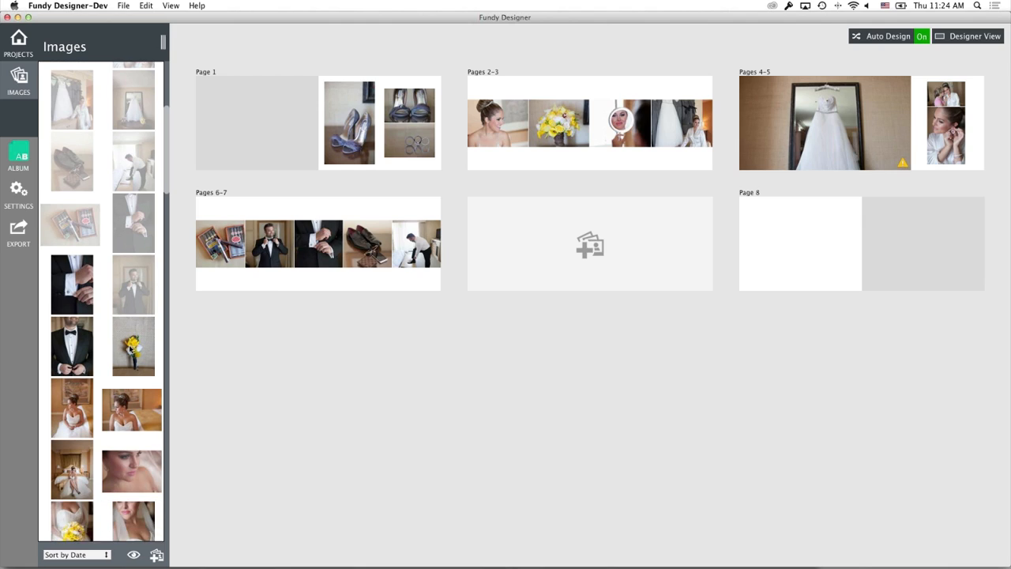
pyautogui.click(137, 289)
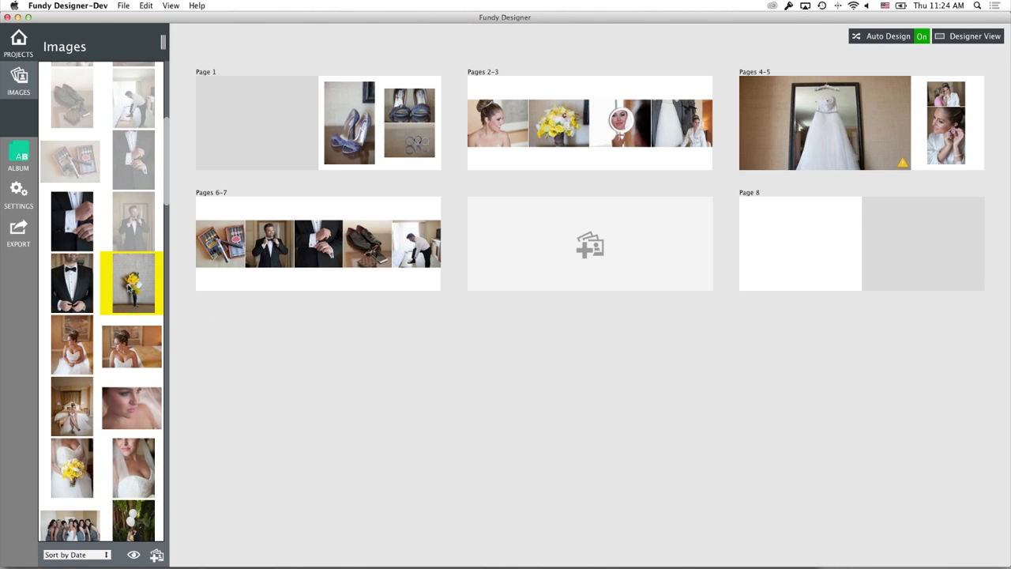
pyautogui.moveTo(145, 294); pyautogui.dragTo(609, 135)
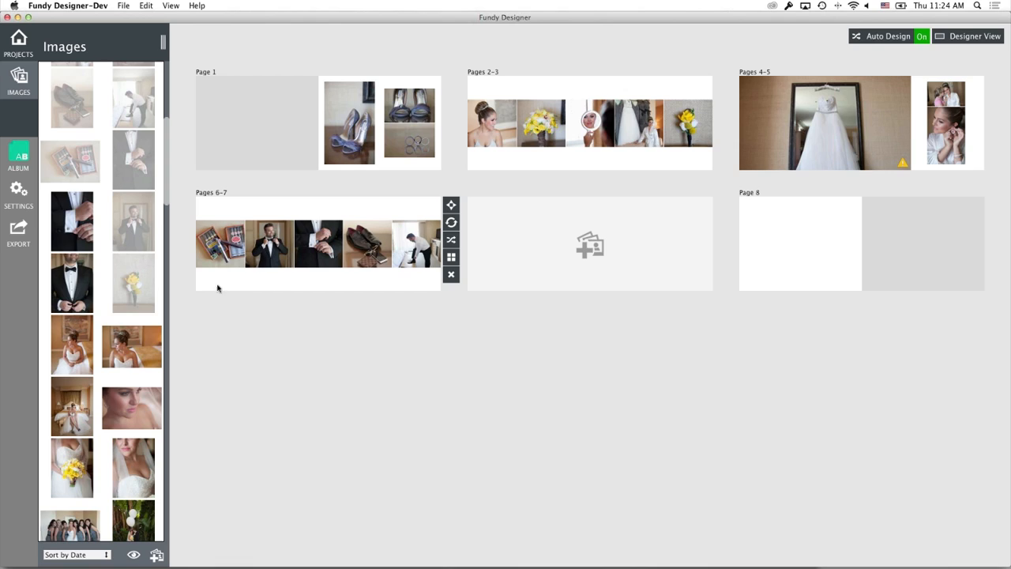
# Step: Place the four bridal portraits taken in the hotel bedroom on a new spread, pages 8-9
pyautogui.scroll(-2, 100, 363)
pyautogui.scroll(-1, 100, 362)
pyautogui.click(88, 302)
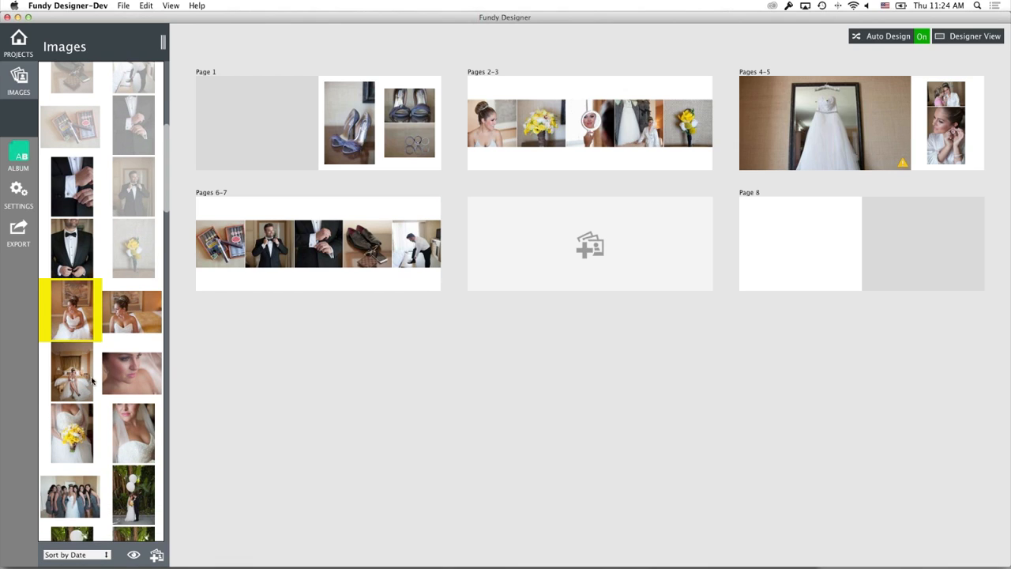
pyautogui.keyDown('shift'); pyautogui.click(134, 374); pyautogui.keyUp('shift')
pyautogui.moveTo(133, 373); pyautogui.dragTo(574, 277)
# Step: Add the bride's bouquet and veil close-up photos to the pages 8-9 spread
pyautogui.scroll(-1, 118, 398)
pyautogui.scroll(-2, 118, 397)
pyautogui.click(72, 371)
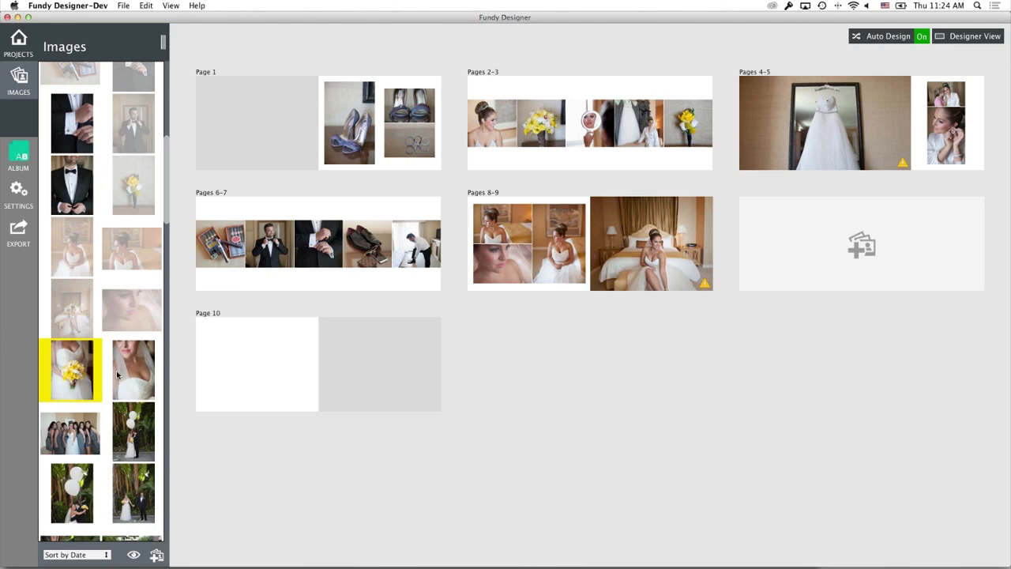
pyautogui.keyDown('shift'); pyautogui.click(116, 371); pyautogui.keyUp('shift')
pyautogui.moveTo(134, 373); pyautogui.dragTo(524, 239)
# Step: Place the four garden photos of the couple, from the balloon shots to the embrace, on a new spread, pages 10-11
pyautogui.scroll(-1, 111, 371)
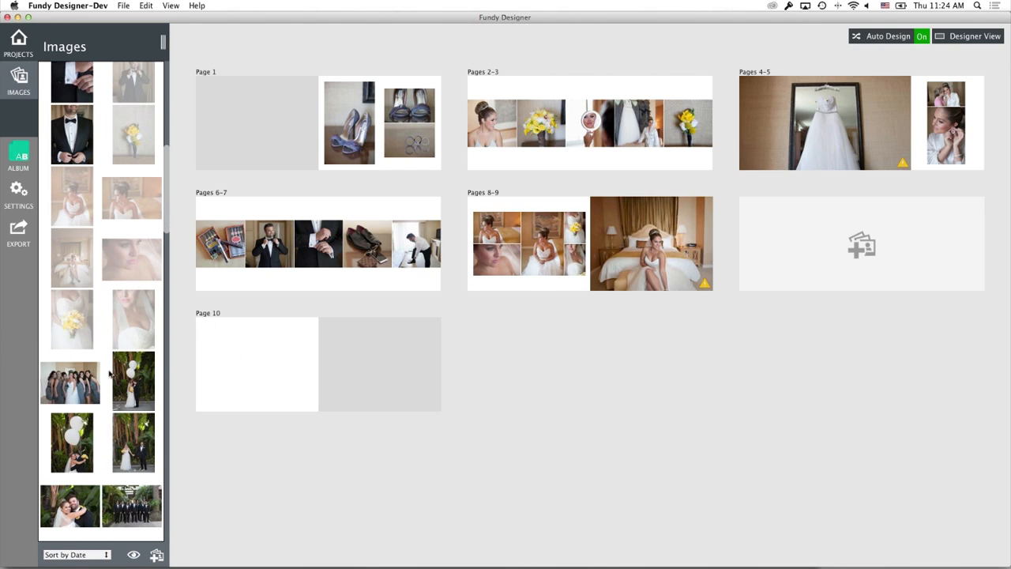
pyautogui.scroll(-2, 65, 386)
pyautogui.scroll(-2, 65, 386)
pyautogui.click(67, 325)
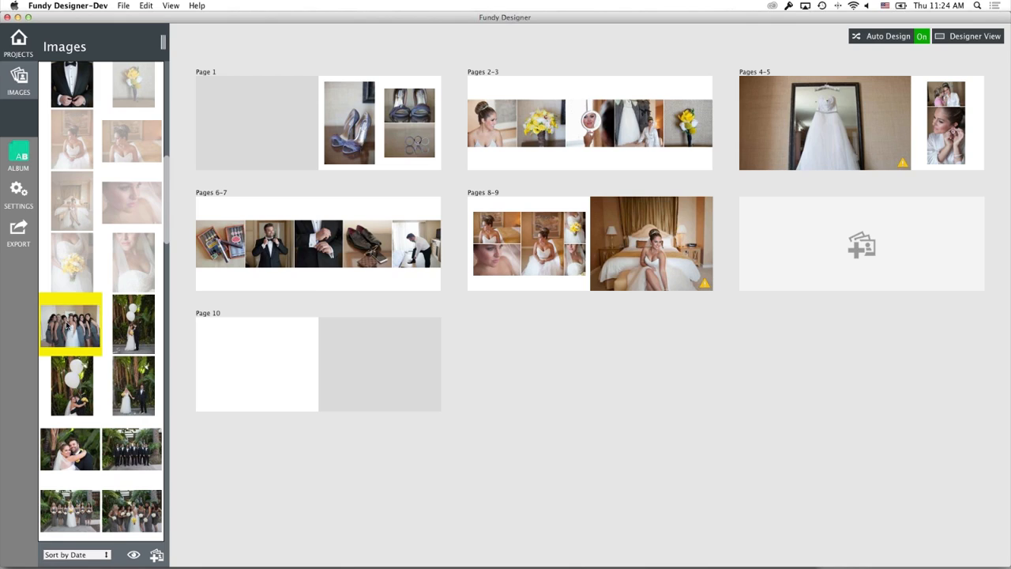
pyautogui.scroll(-2, 68, 326)
pyautogui.click(127, 296)
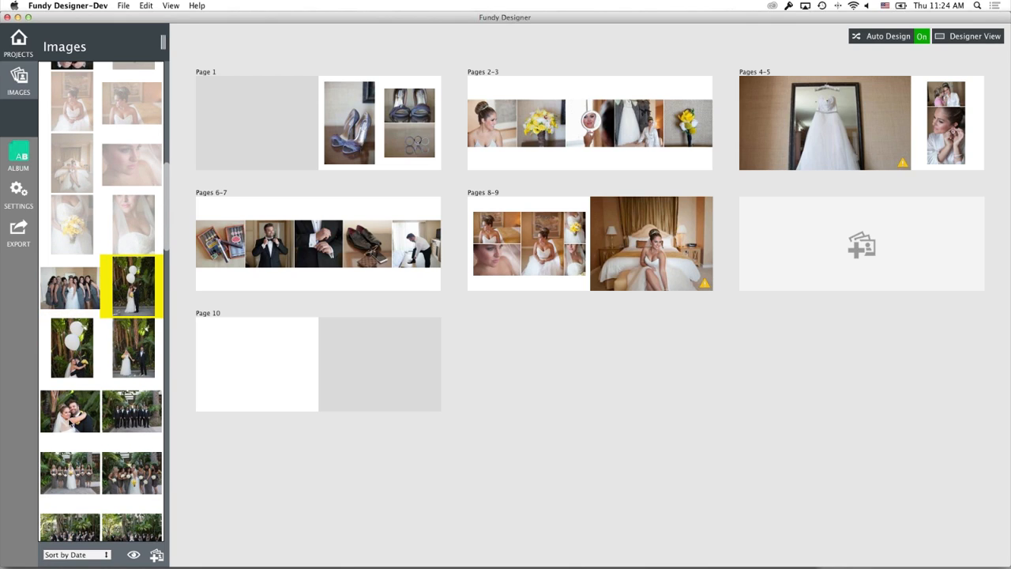
pyautogui.keyDown('shift'); pyautogui.click(71, 425); pyautogui.keyUp('shift')
pyautogui.moveTo(265, 344); pyautogui.dragTo(861, 237)
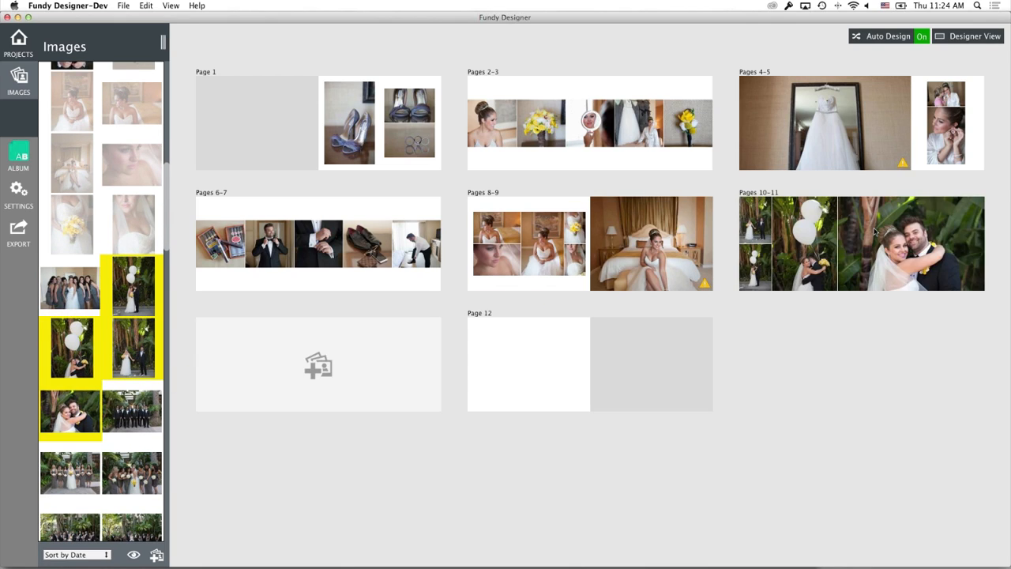
# Step: Place the indoor bridesmaids photo, the groomsmen photo and the two garden bridesmaids photos on a new spread, pages 12-13
pyautogui.click(138, 412)
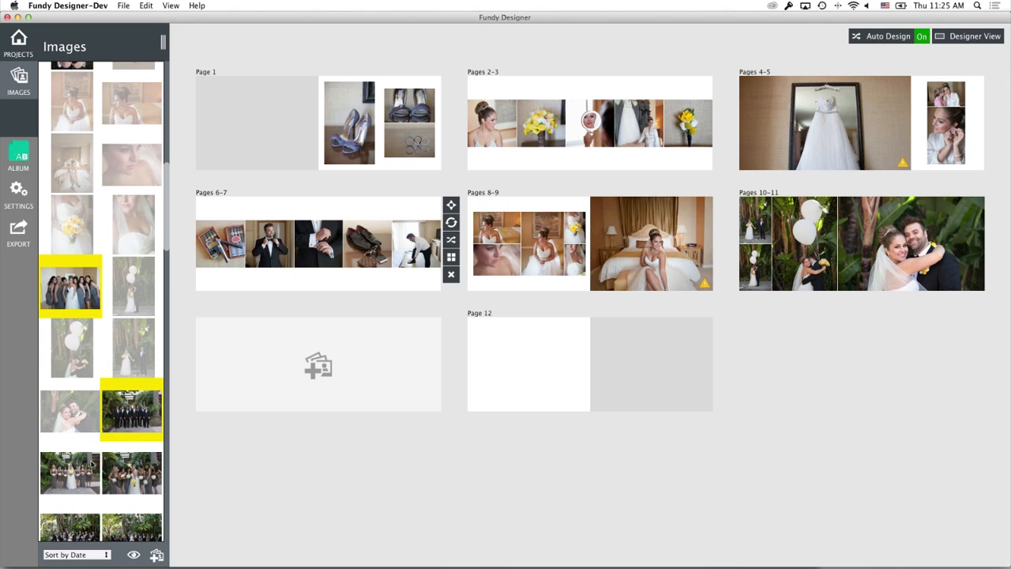
pyautogui.keyDown('super'); pyautogui.click(79, 471); pyautogui.keyUp('super')
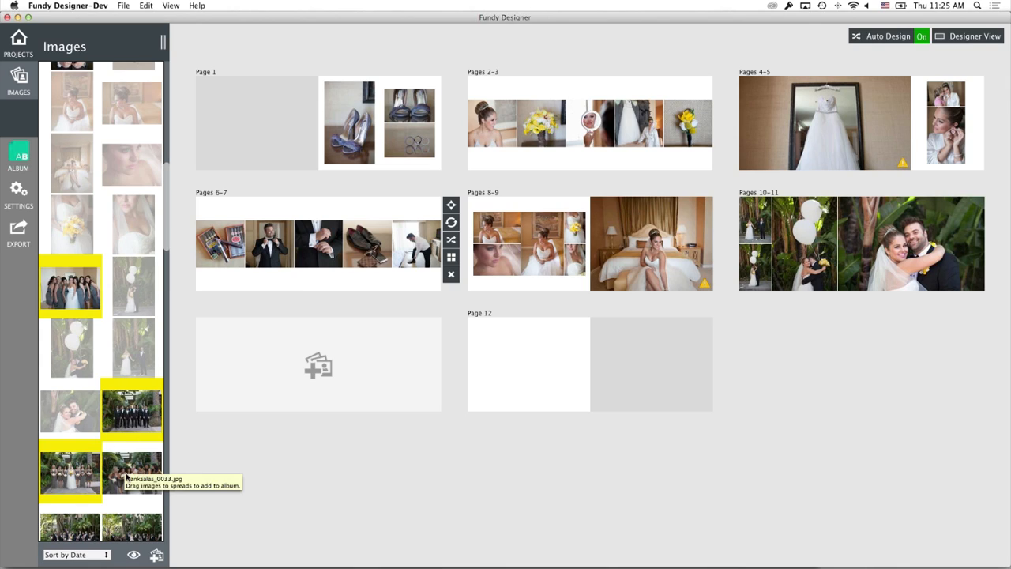
pyautogui.keyDown('super'); pyautogui.click(126, 473); pyautogui.keyUp('super')
pyautogui.click(319, 365)
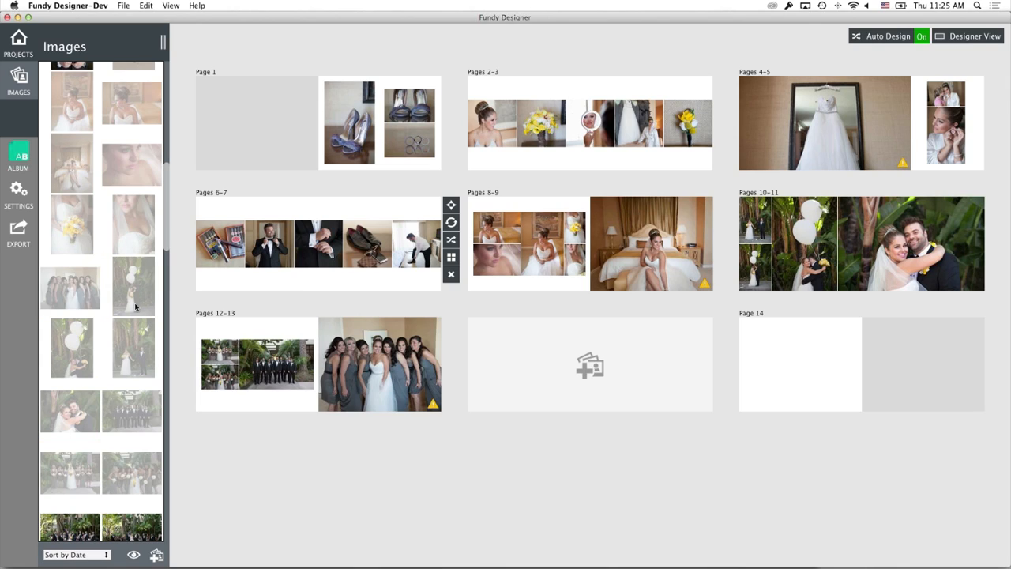
# Step: Place the four following wedding party group photos, ending with the bride among the groomsmen, on a new spread, pages 14-15
pyautogui.scroll(-4, 92, 374)
pyautogui.click(79, 375)
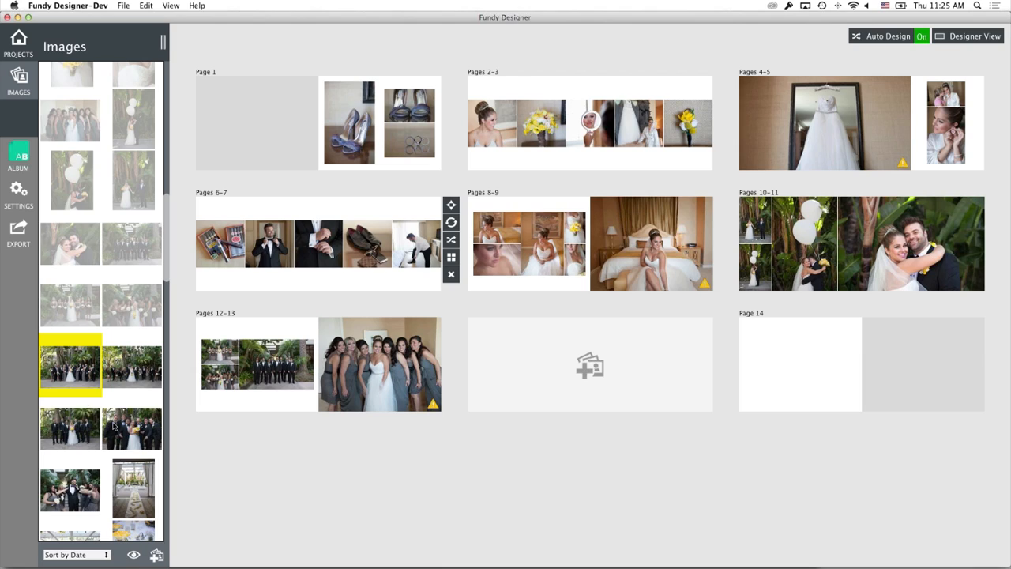
pyautogui.keyDown('shift'); pyautogui.click(115, 427); pyautogui.keyUp('shift')
pyautogui.moveTo(116, 427); pyautogui.dragTo(485, 370)
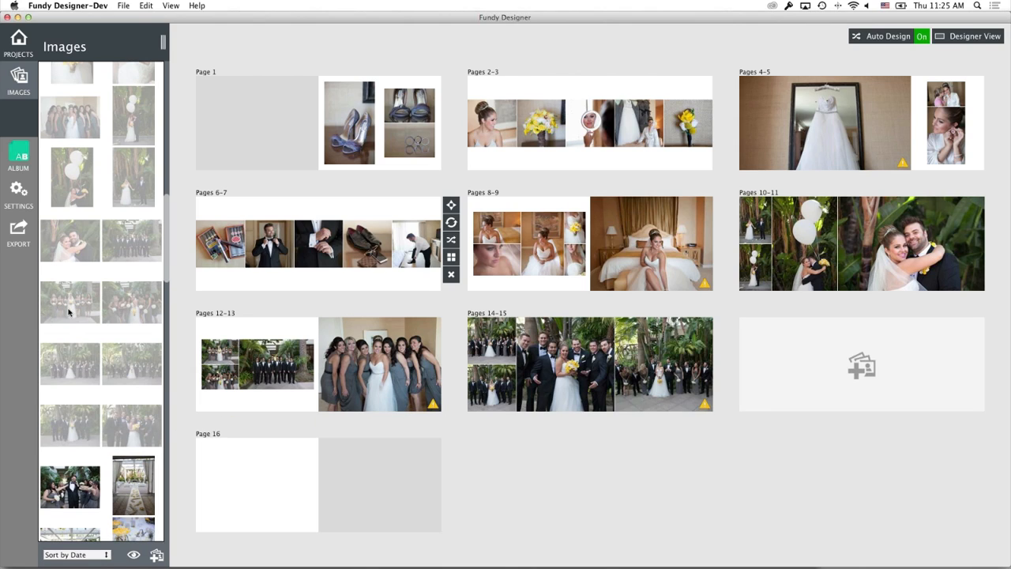
# Step: Place the five ceremony venue and table detail photos, from the aisle to the drink on the plate, on a new spread, pages 16-17
pyautogui.scroll(-4, 70, 292)
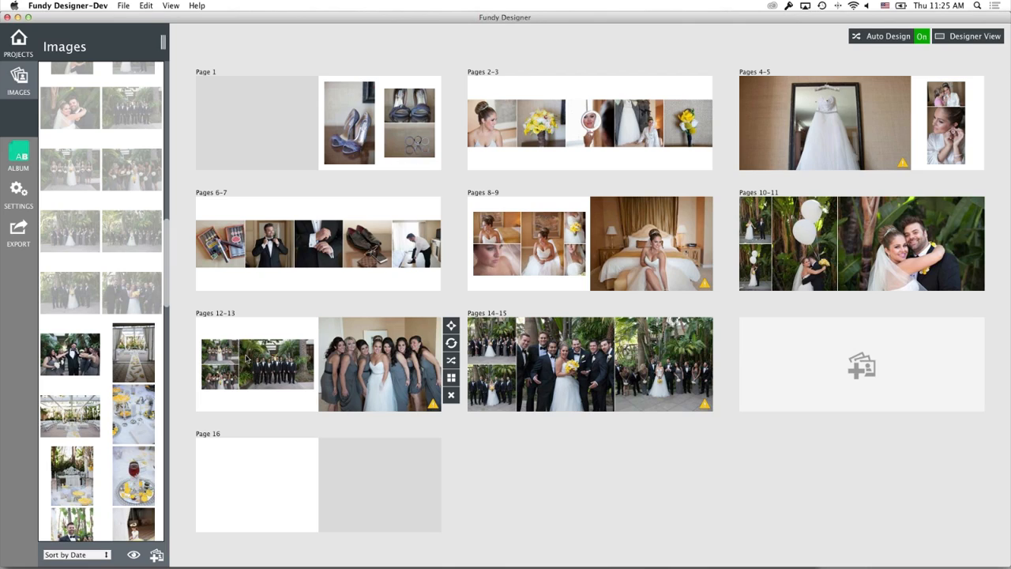
pyautogui.scroll(-1, 123, 347)
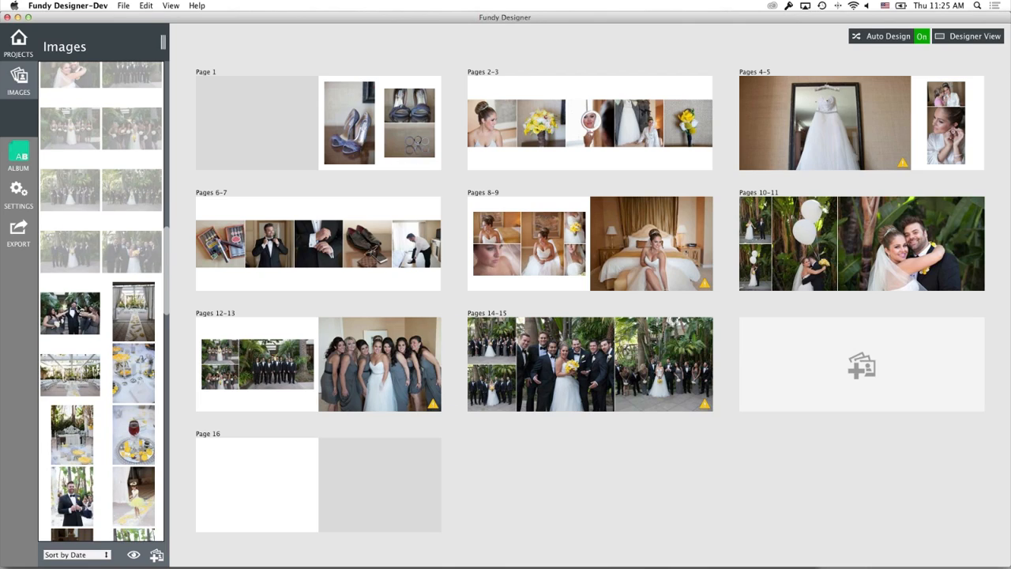
pyautogui.click(136, 326)
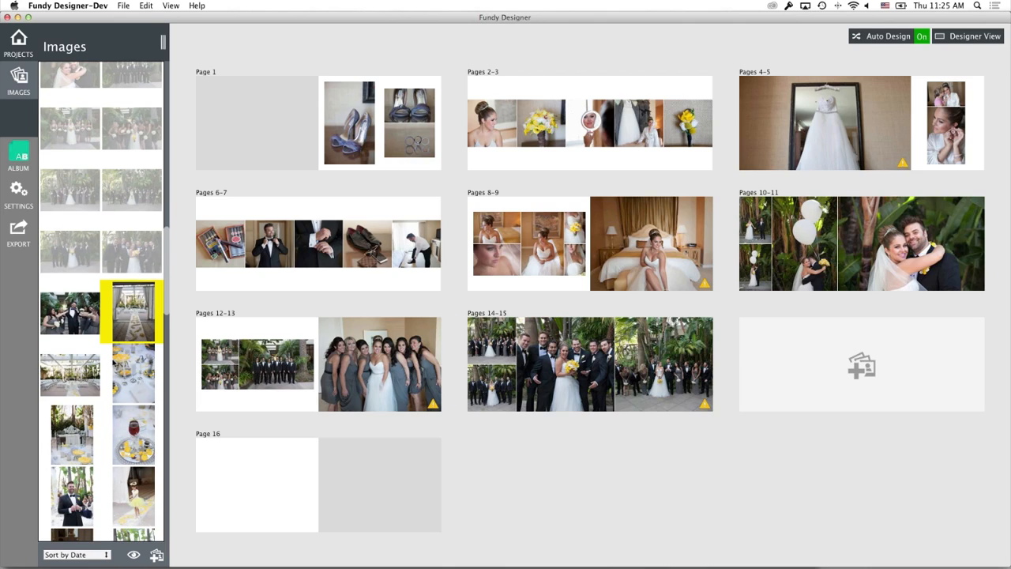
pyautogui.keyDown('shift'); pyautogui.click(146, 427); pyautogui.keyUp('shift')
pyautogui.moveTo(146, 427); pyautogui.dragTo(857, 365)
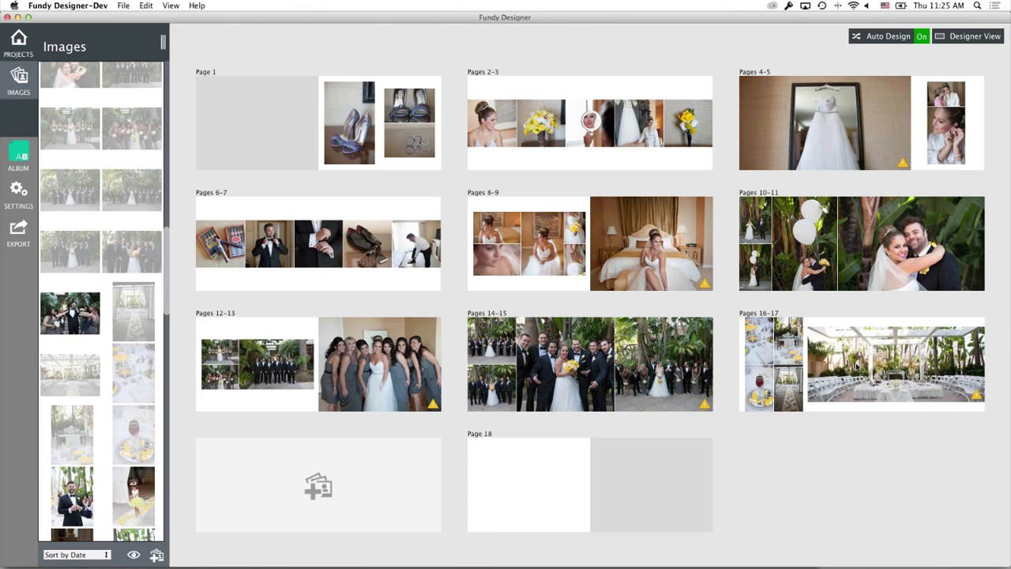
# Step: Place the two photos of the waiting groom and the two flower girl photos on a new spread, pages 18-19
pyautogui.scroll(-3, 116, 326)
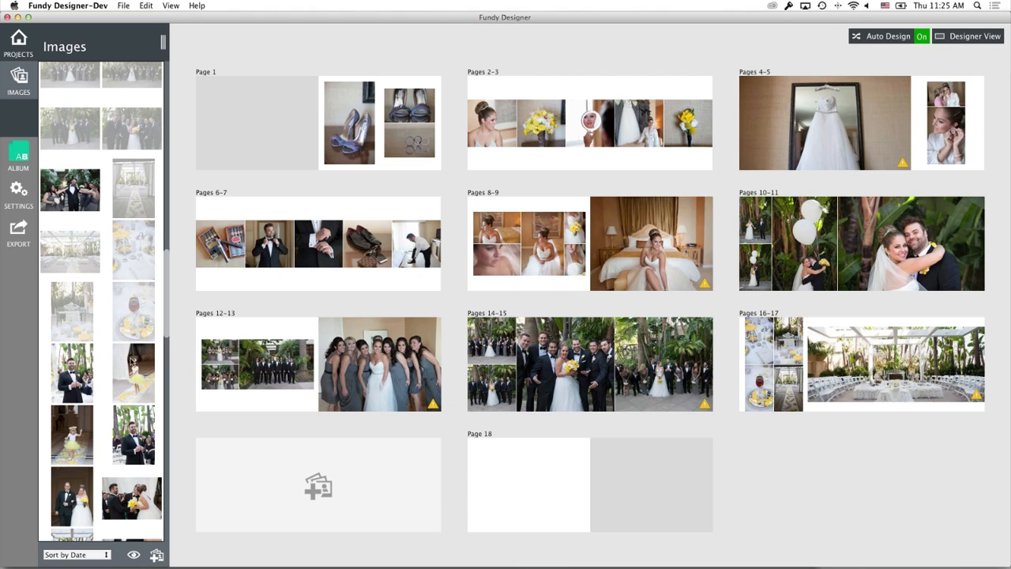
pyautogui.click(72, 372)
pyautogui.scroll(-2, 110, 383)
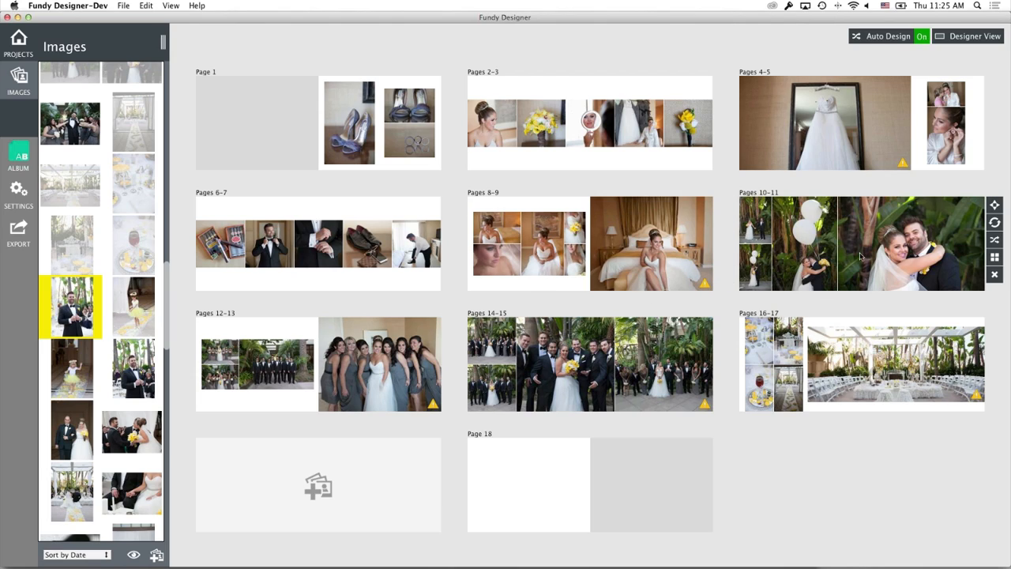
pyautogui.scroll(-1, 158, 303)
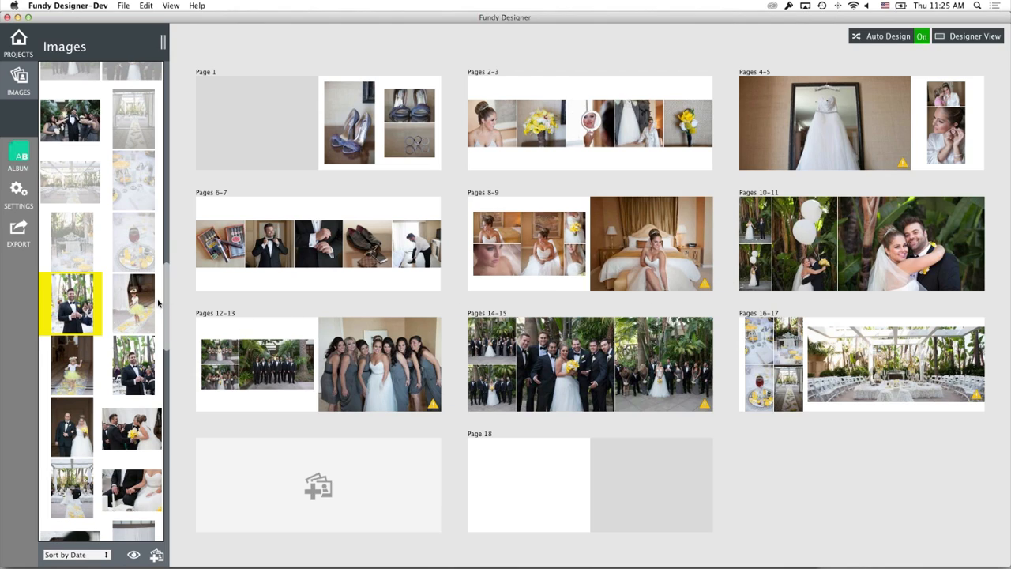
pyautogui.scroll(-2, 158, 302)
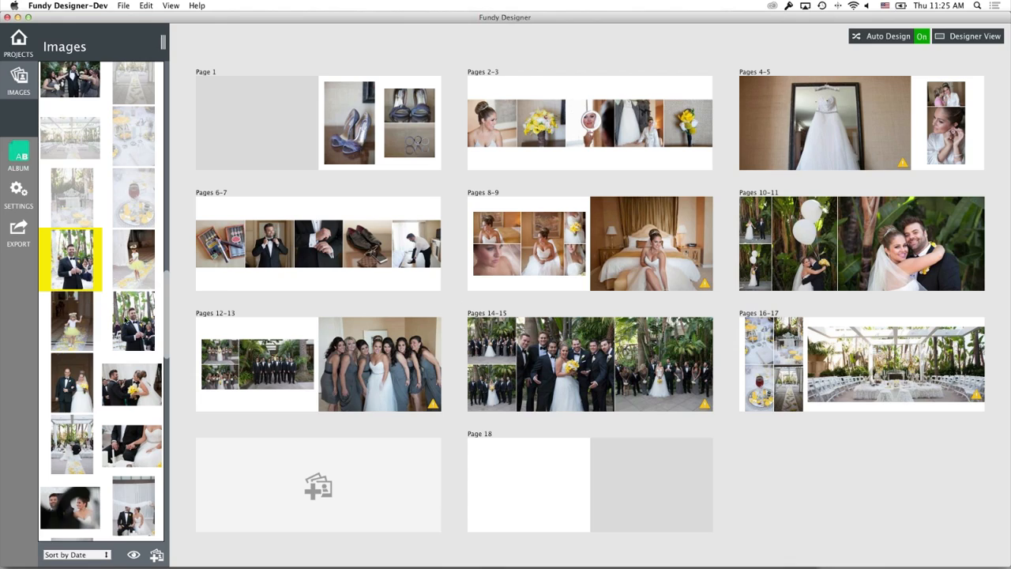
pyautogui.keyDown('shift'); pyautogui.click(124, 320); pyautogui.keyUp('shift')
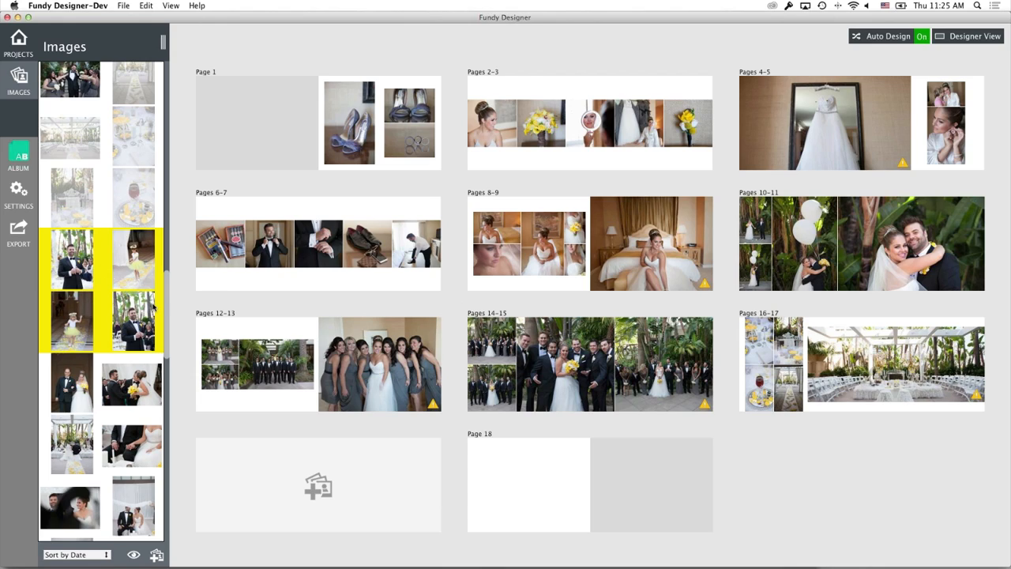
pyautogui.moveTo(140, 319); pyautogui.dragTo(331, 501)
# Step: Place the four ceremony photos, from the bride's entrance to the couple seated holding hands, on a new spread, pages 20-21
pyautogui.scroll(-7, 87, 237)
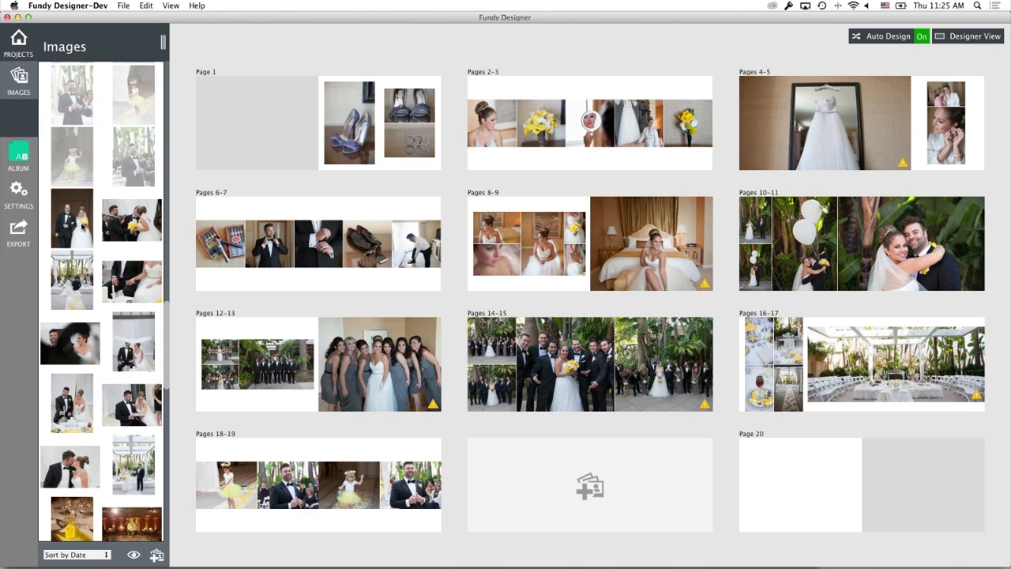
pyautogui.click(81, 227)
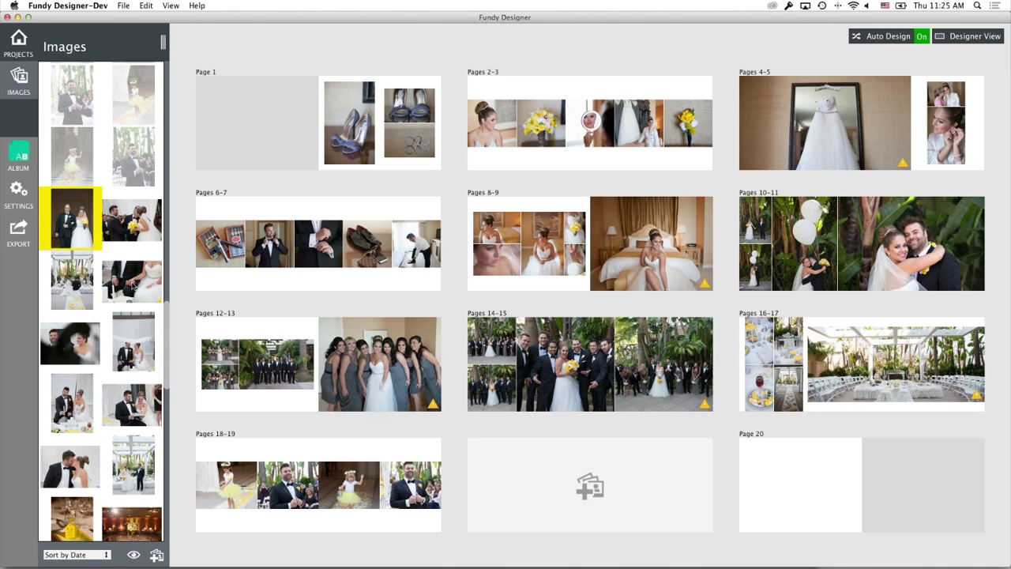
pyautogui.keyDown('shift'); pyautogui.click(142, 289); pyautogui.keyUp('shift')
pyautogui.moveTo(143, 289); pyautogui.dragTo(585, 492)
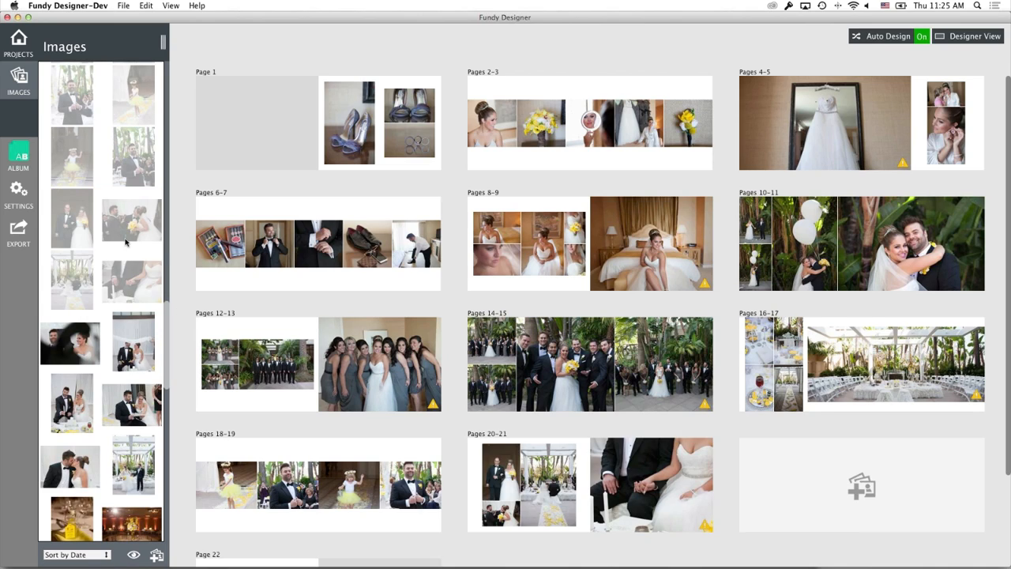
# Step: Place the four ceremony photos of the seated couple, starting with the blurred foreground shot, on a new spread, pages 22-23
pyautogui.click(70, 343)
pyautogui.scroll(-4, 70, 343)
pyautogui.moveTo(70, 241); pyautogui.dragTo(838, 483)
# Step: Place the five reception room and table decoration photos on a new spread, pages 24-25
pyautogui.scroll(-2, 79, 335)
pyautogui.scroll(-5, 79, 335)
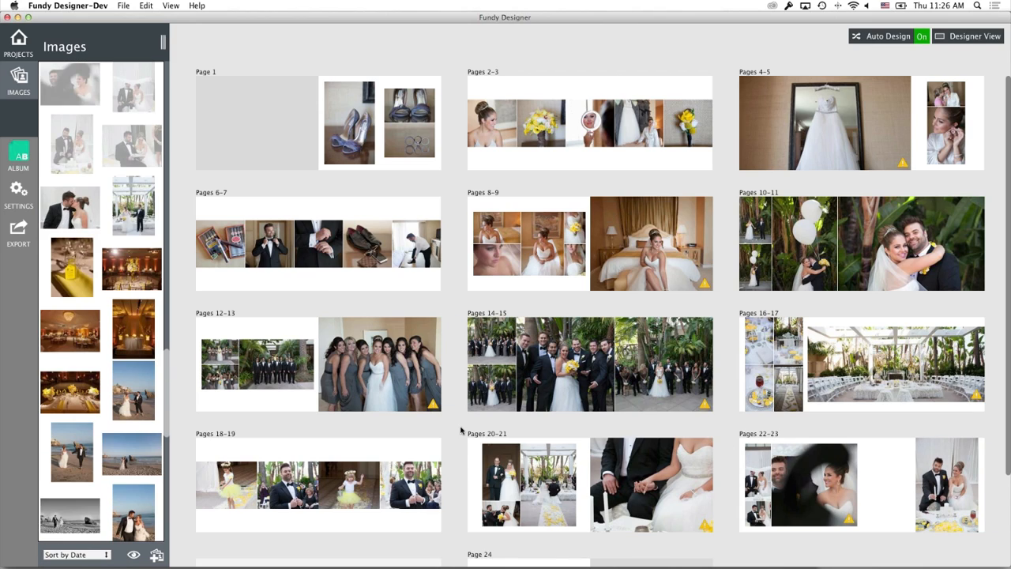
pyautogui.scroll(-5, 461, 430)
pyautogui.click(72, 267)
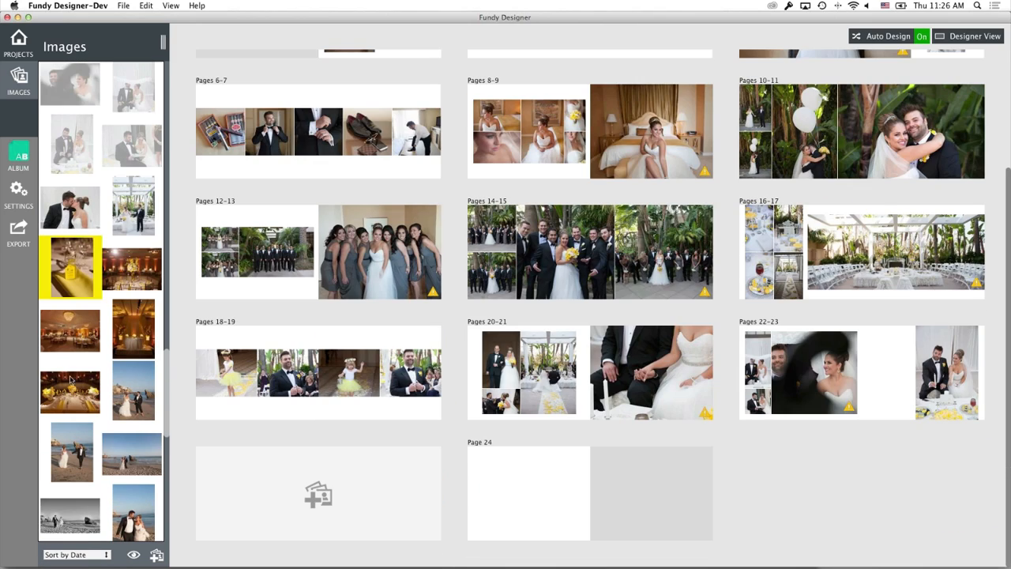
pyautogui.keyDown('shift'); pyautogui.click(70, 390); pyautogui.keyUp('shift')
pyautogui.moveTo(71, 390); pyautogui.dragTo(321, 488)
# Step: Place the three colour beach walking photos on pages 26-27 and the black-and-white beach photo alone on pages 28-29
pyautogui.scroll(-4, 72, 267)
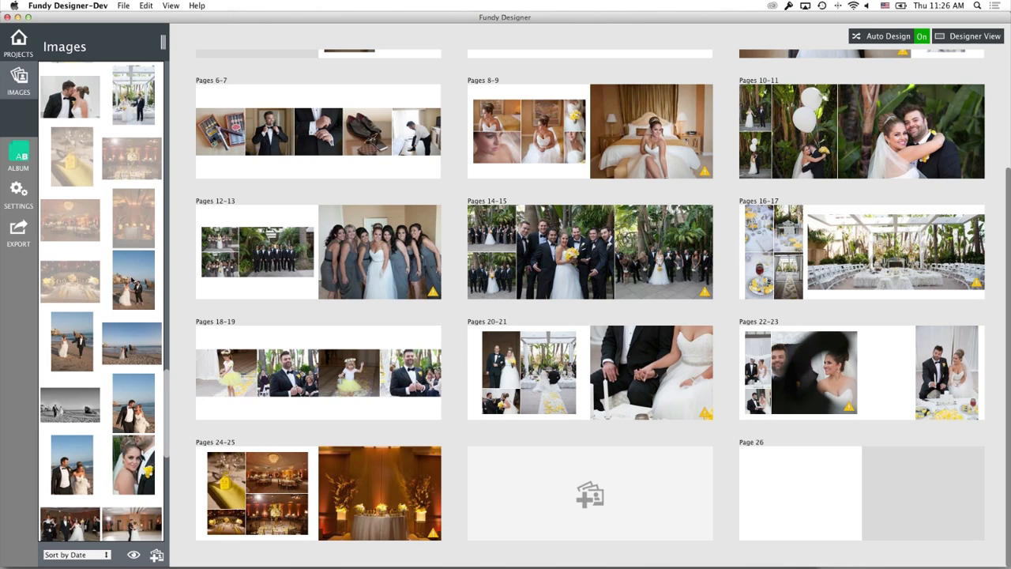
pyautogui.click(132, 286)
pyautogui.keyDown('shift'); pyautogui.click(132, 343); pyautogui.keyUp('shift')
pyautogui.moveTo(132, 343); pyautogui.dragTo(555, 487)
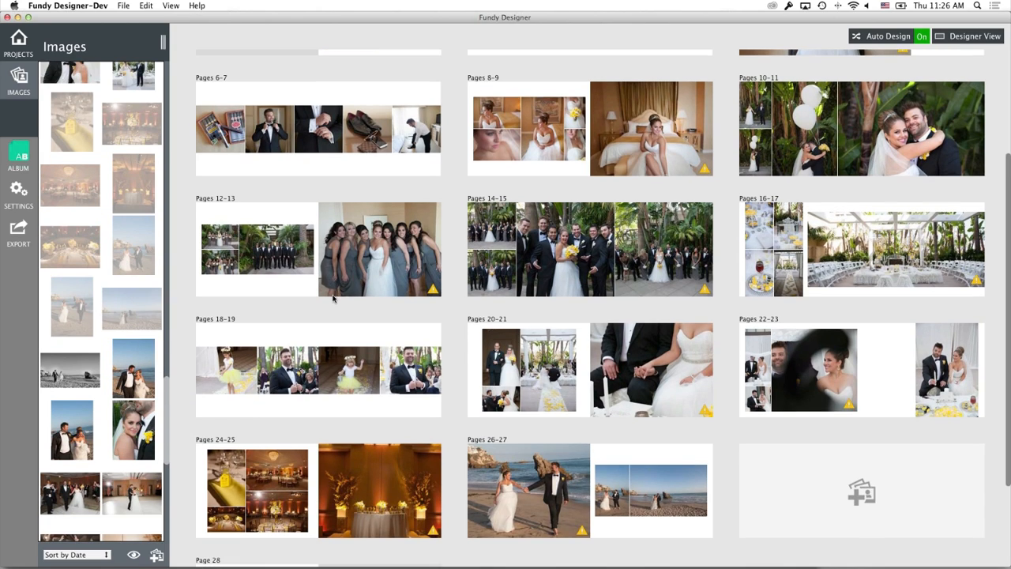
pyautogui.scroll(-3, 334, 297)
pyautogui.moveTo(70, 367); pyautogui.dragTo(842, 348)
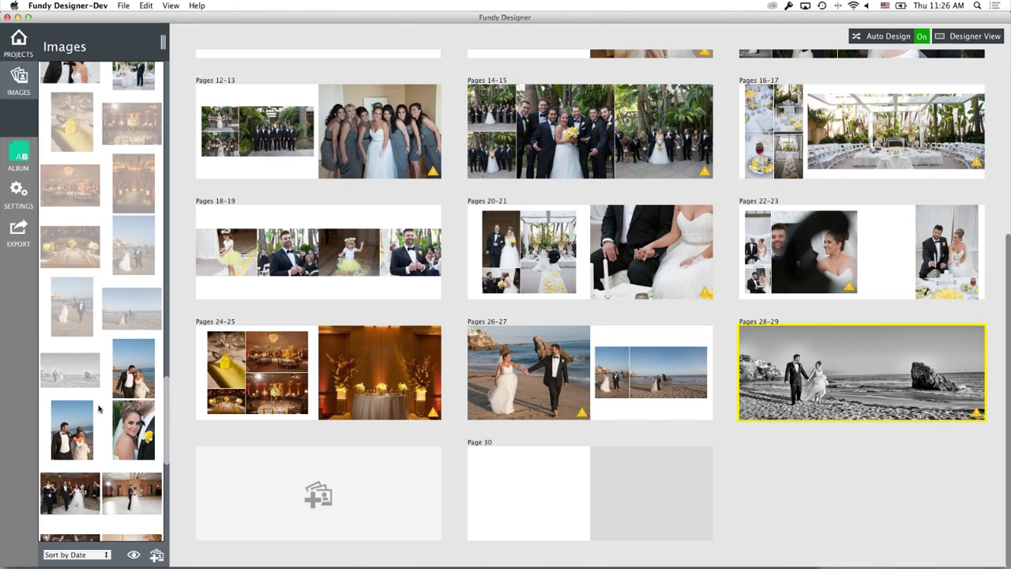
# Step: Place the two beach portraits of the couple and the bride's close-up on a new spread, pages 30-31
pyautogui.scroll(-1, 136, 370)
pyautogui.click(140, 340)
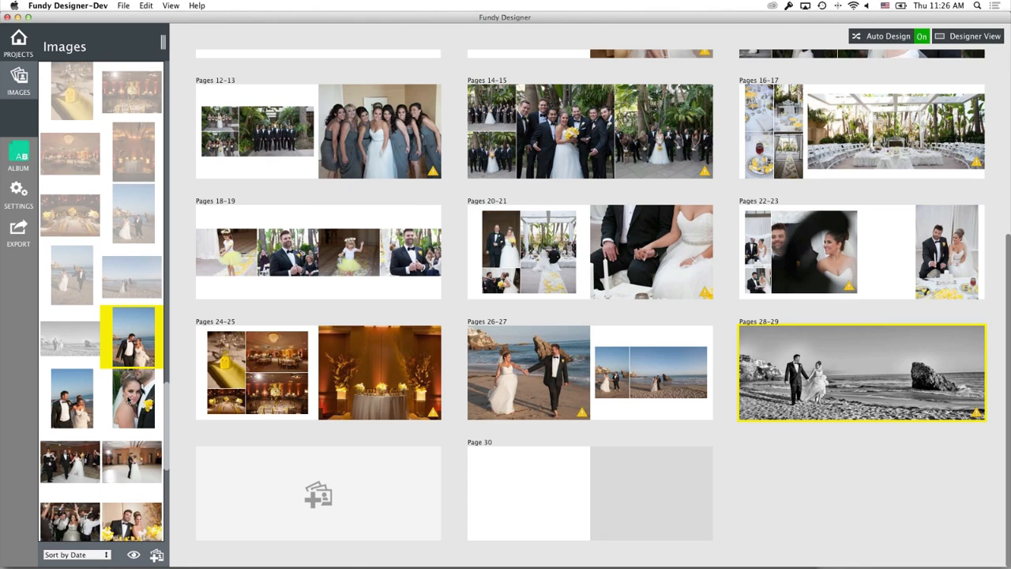
pyautogui.moveTo(129, 401); pyautogui.dragTo(320, 485)
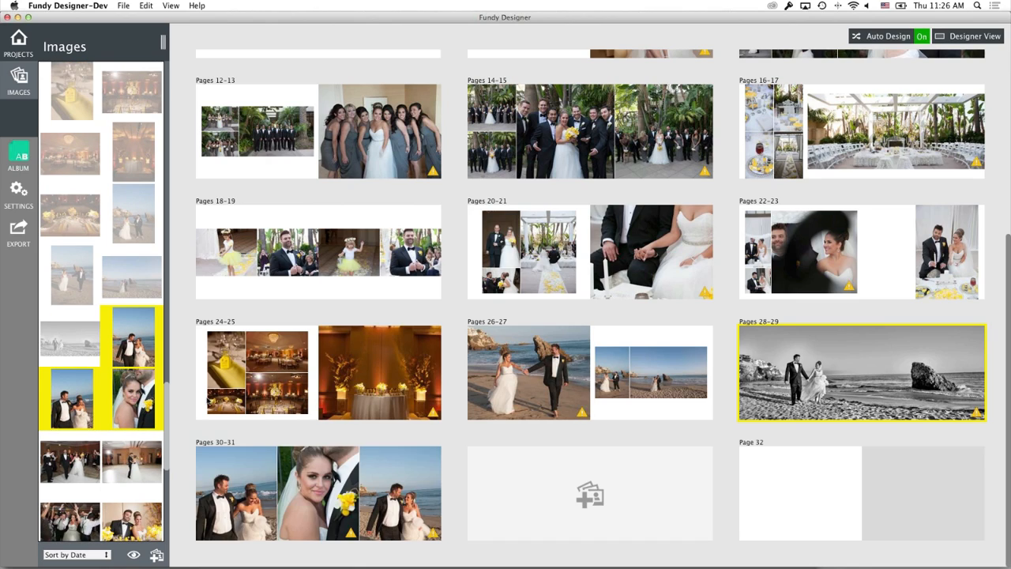
# Step: Place the four reception photos, from the couple's entrance to their portrait among yellow flowers, on a new spread, pages 32-33
pyautogui.scroll(-4, 149, 340)
pyautogui.click(64, 330)
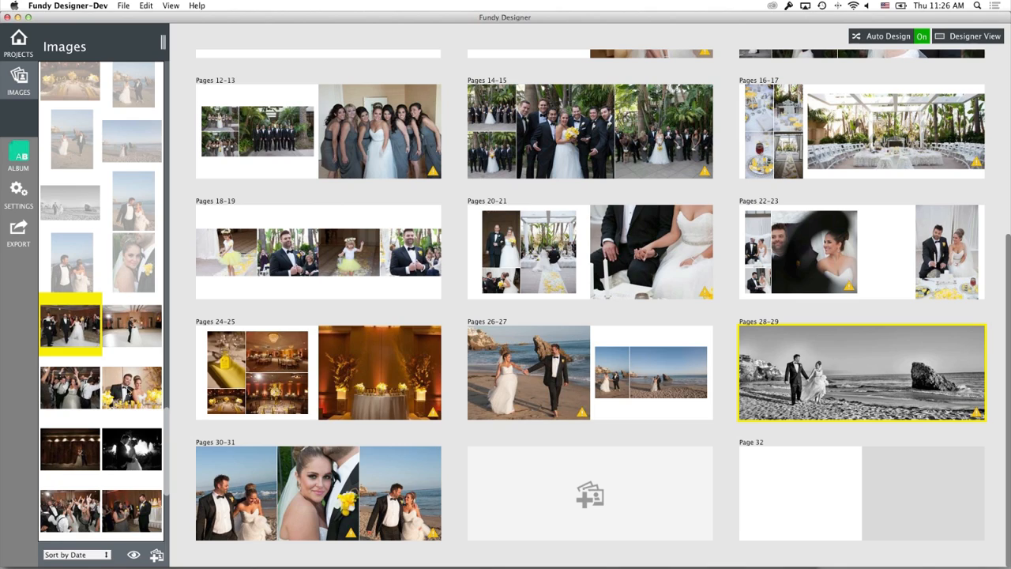
pyautogui.keyDown('shift'); pyautogui.click(125, 389); pyautogui.keyUp('shift')
pyautogui.moveTo(125, 389); pyautogui.dragTo(477, 450)
pyautogui.scroll(-5, 110, 369)
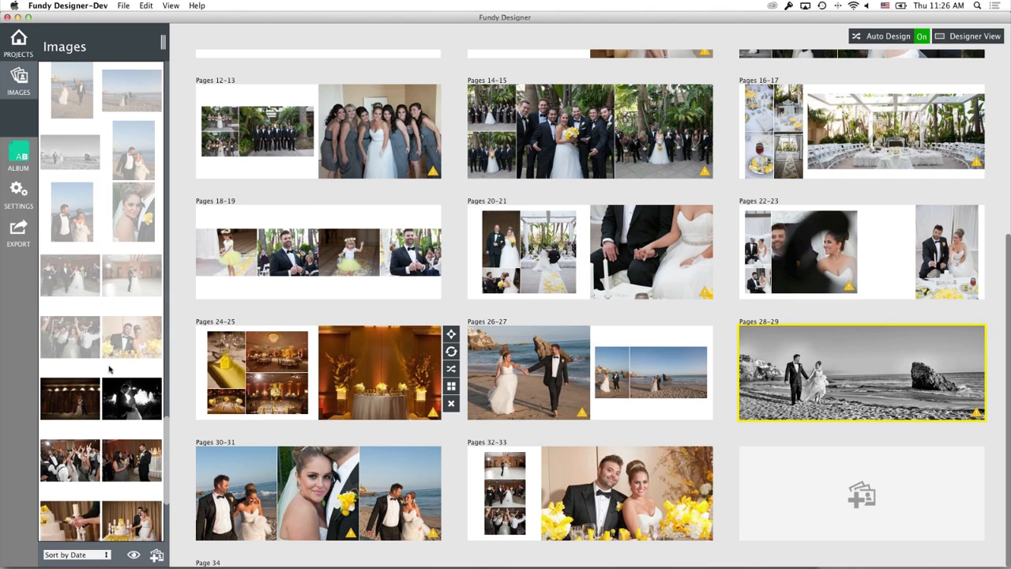
# Step: Place the black-and-white backlit photo of the couple on the album's last single page and the dark wood-wall photo on new spread 34-35
pyautogui.click(116, 308)
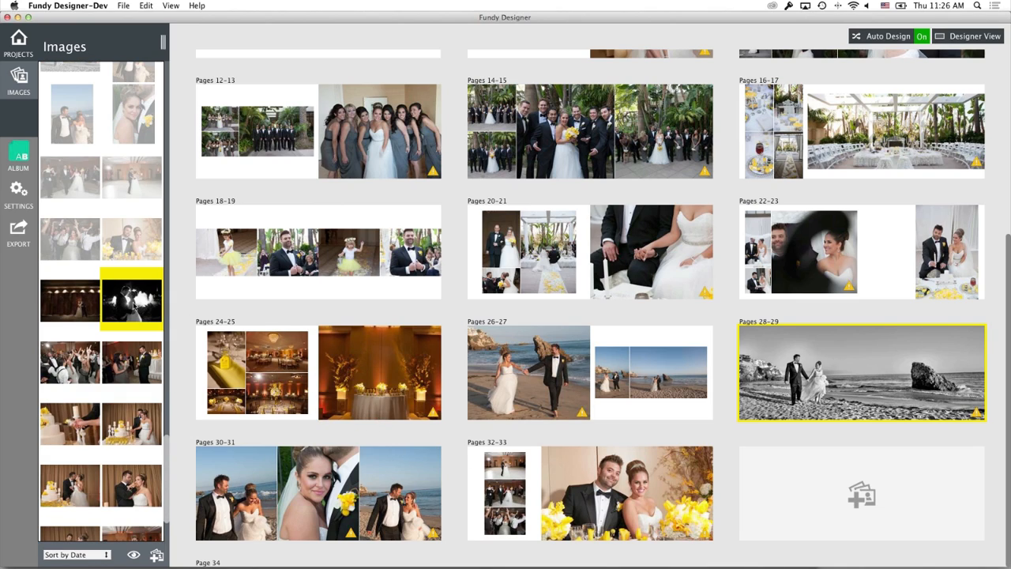
pyautogui.moveTo(320, 337)
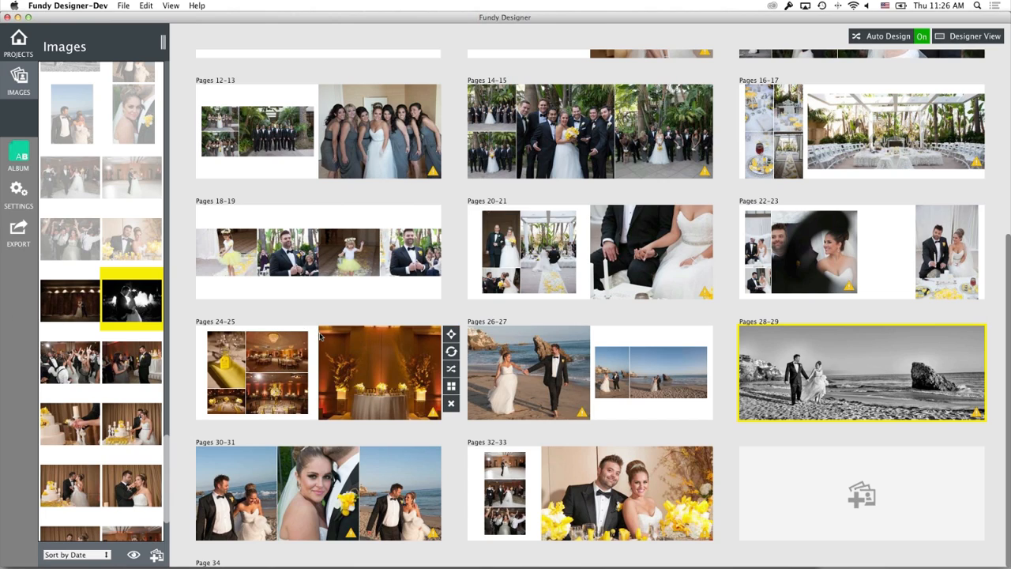
pyautogui.scroll(-2, 320, 337)
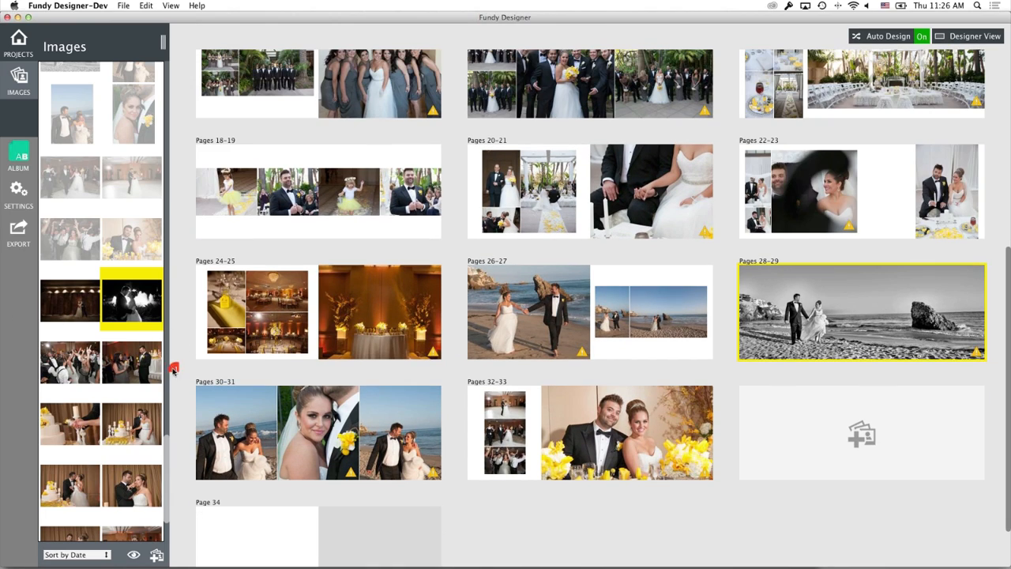
pyautogui.click(291, 535)
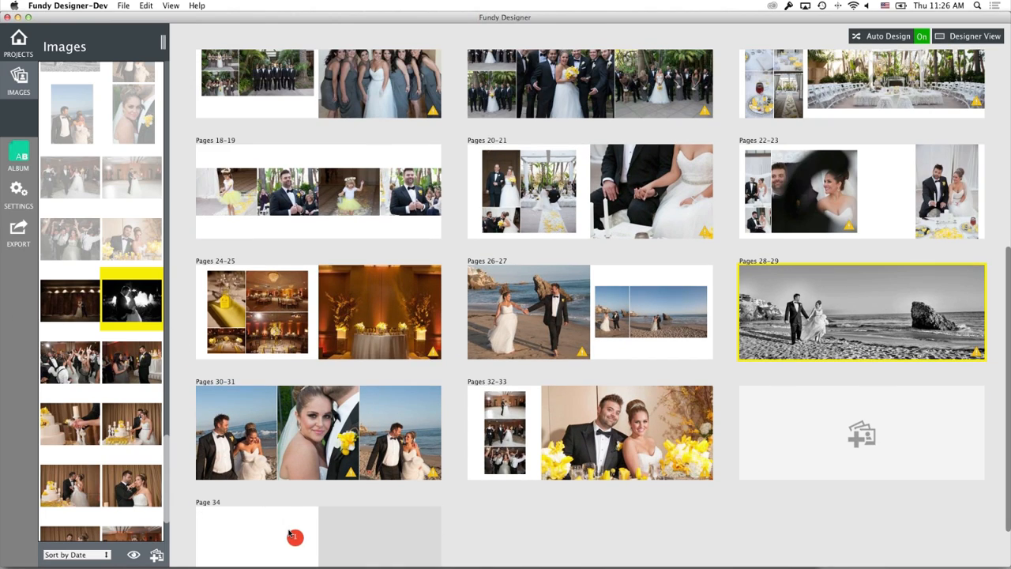
pyautogui.click(70, 305)
pyautogui.click(836, 477)
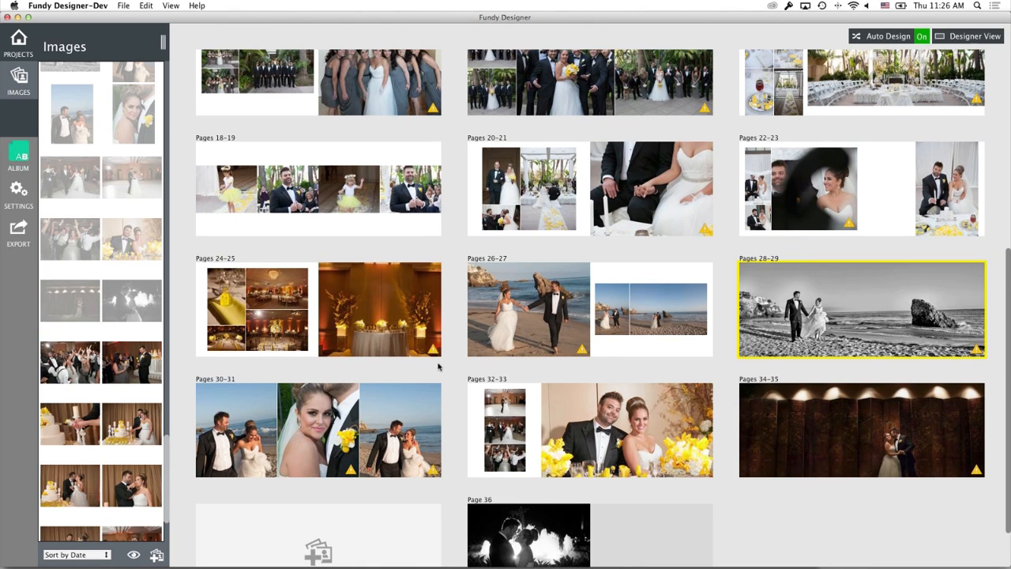
# Step: Add the remaining photo of the dancing crowd to the group of small reception photos on pages 32-33
pyautogui.scroll(-2, 438, 366)
pyautogui.click(64, 362)
pyautogui.moveTo(70, 361); pyautogui.dragTo(504, 373)
pyautogui.click(126, 372)
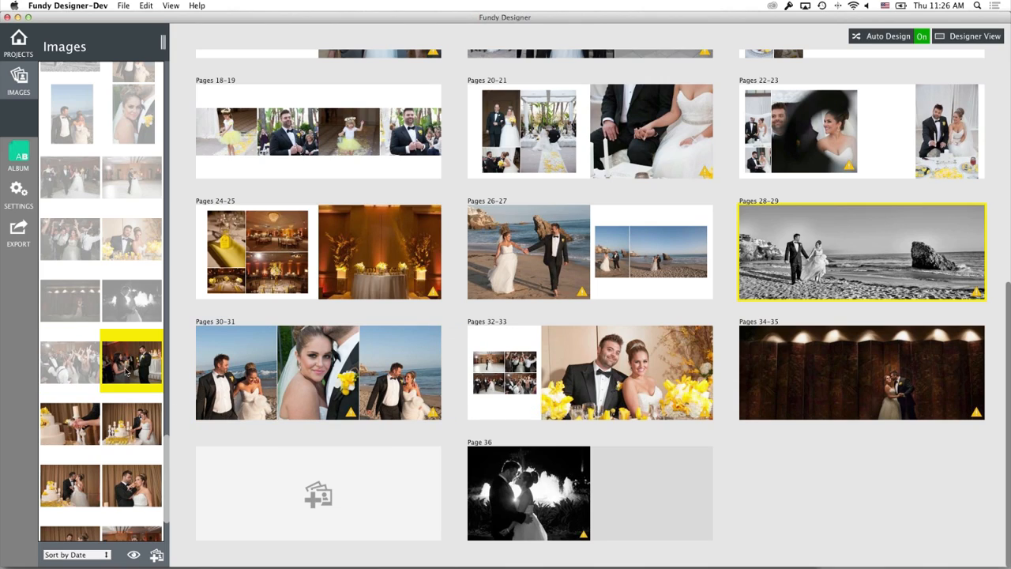
# Step: Place the five cake-cutting and toast photos on a new spread, pages 36-37
pyautogui.click(82, 423)
pyautogui.scroll(-1, 81, 424)
pyautogui.scroll(-3, 82, 424)
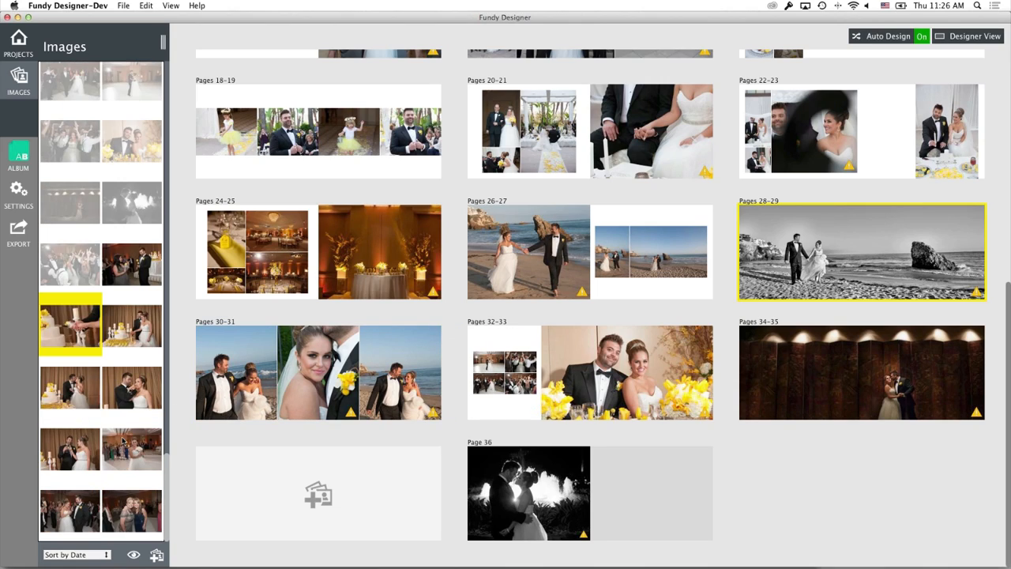
pyautogui.keyDown('shift'); pyautogui.click(85, 449); pyautogui.keyUp('shift')
pyautogui.moveTo(84, 448); pyautogui.dragTo(309, 481)
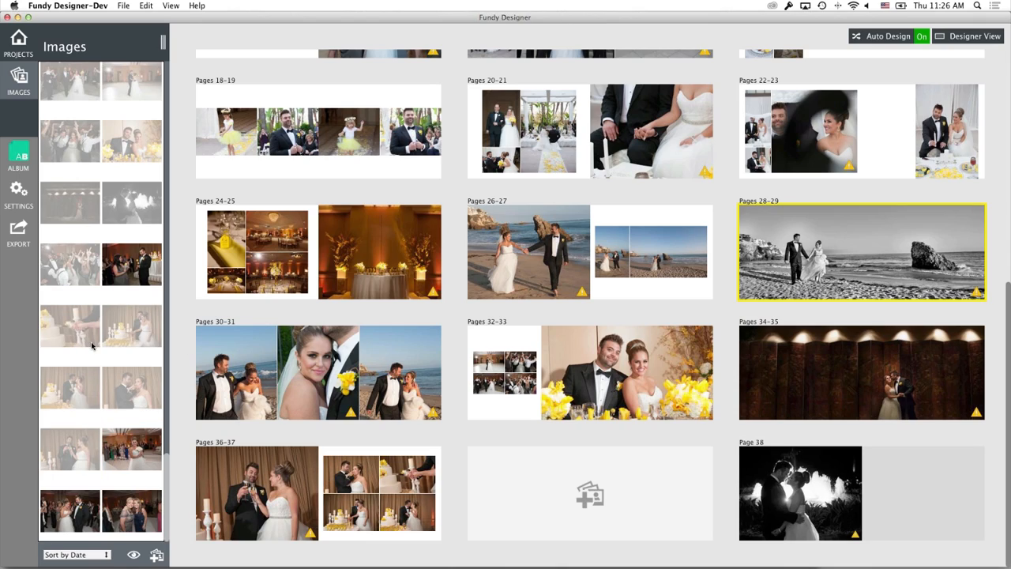
# Step: Filter the image thumbnails to show only the photos not yet used in the album
pyautogui.click(143, 454)
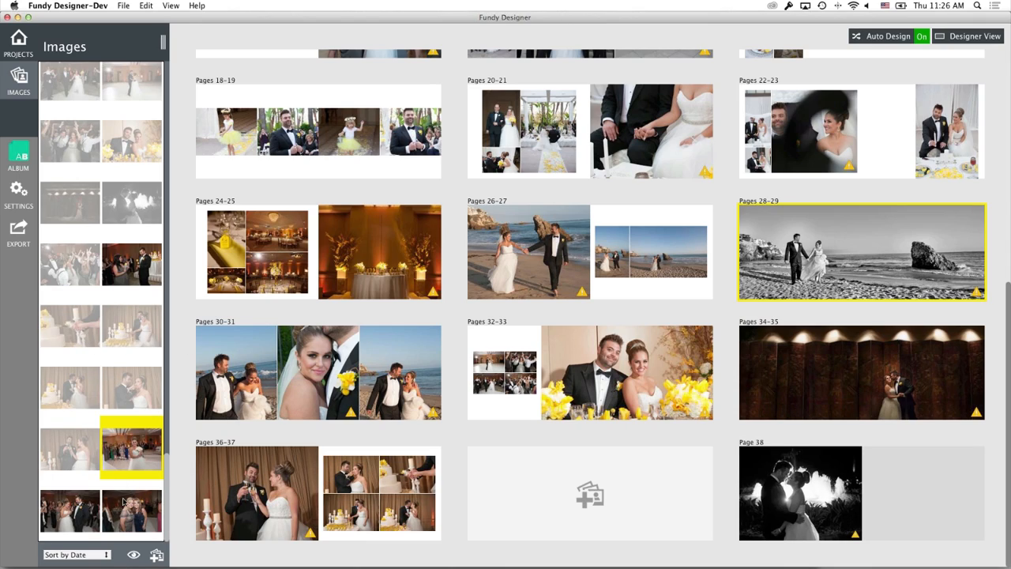
pyautogui.scroll(-15, 123, 500)
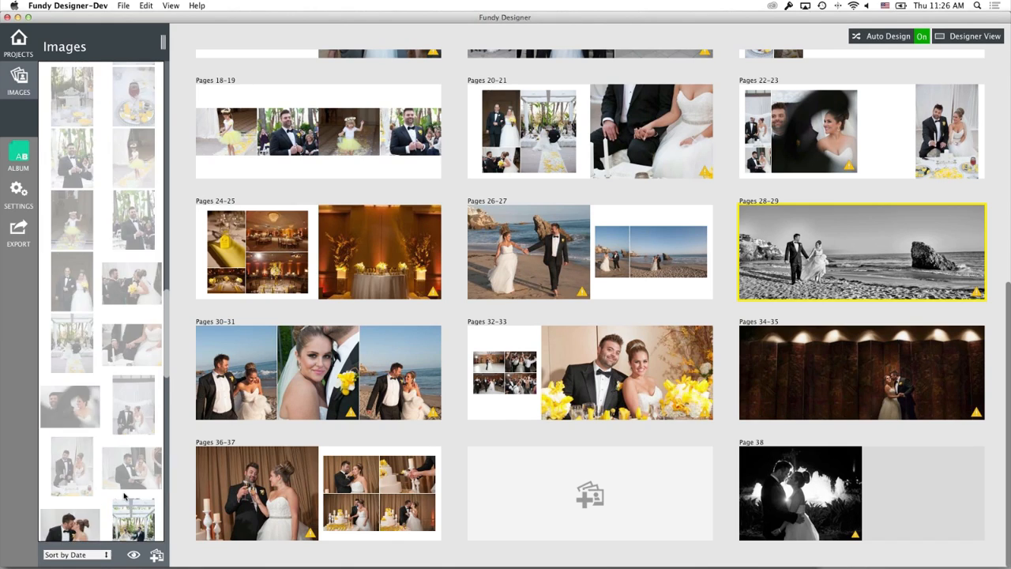
pyautogui.scroll(15, 128, 493)
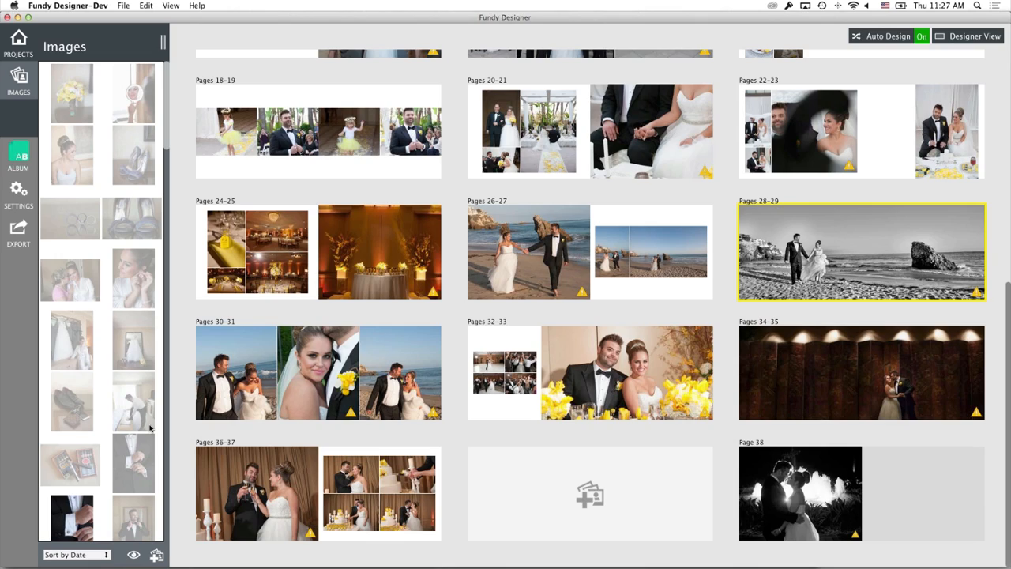
pyautogui.click(172, 5)
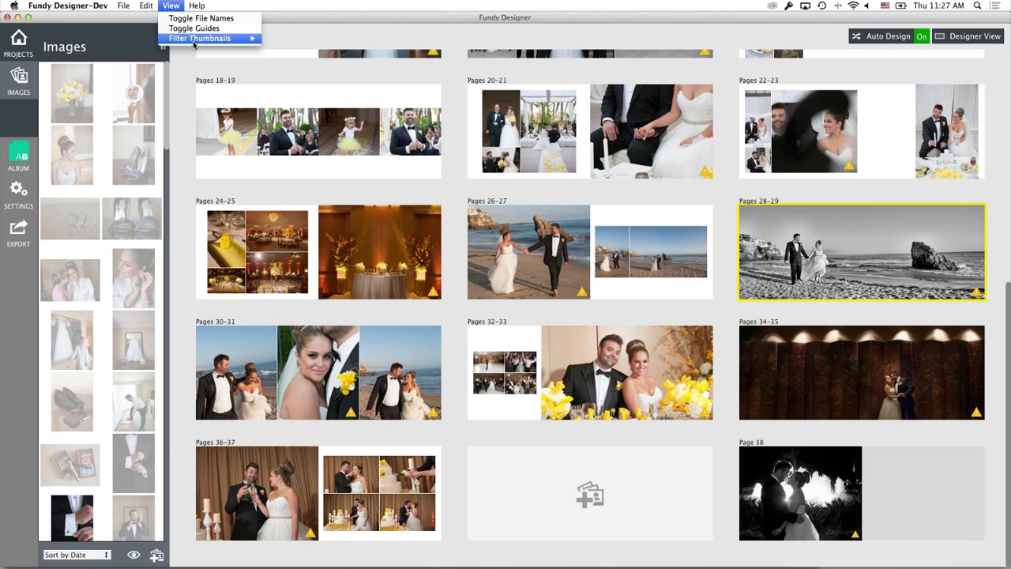
pyautogui.moveTo(197, 39)
pyautogui.click(295, 49)
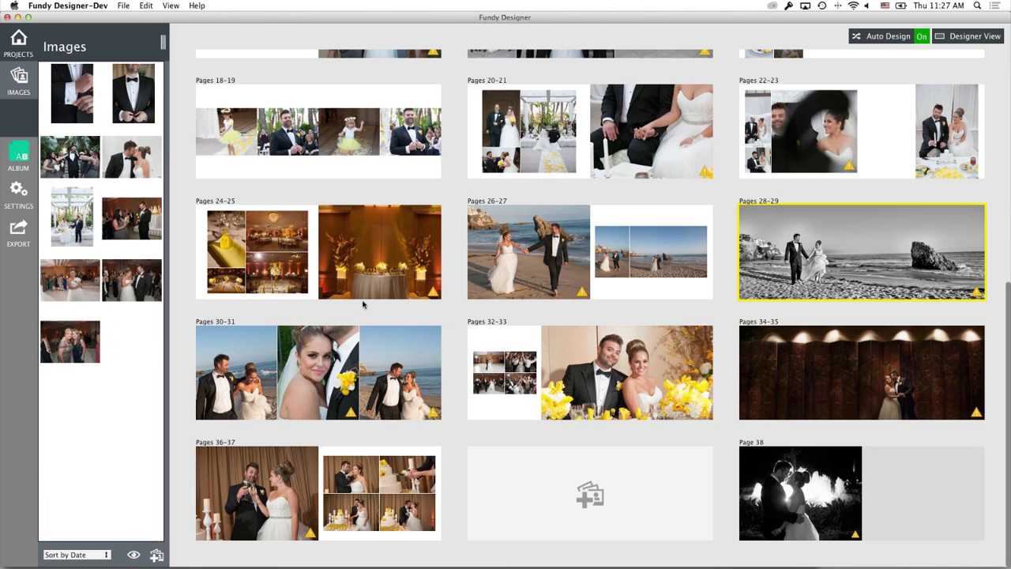
# Step: Change pages 10-11 to the layout with one large portrait of the couple and three small balloon photos beside it
pyautogui.scroll(1, 364, 304)
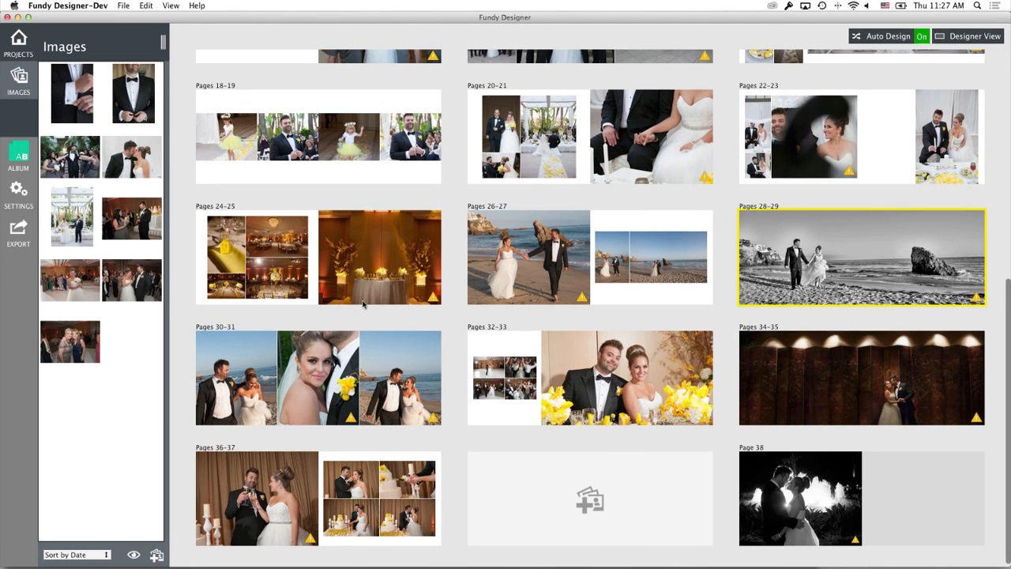
pyautogui.scroll(8, 364, 304)
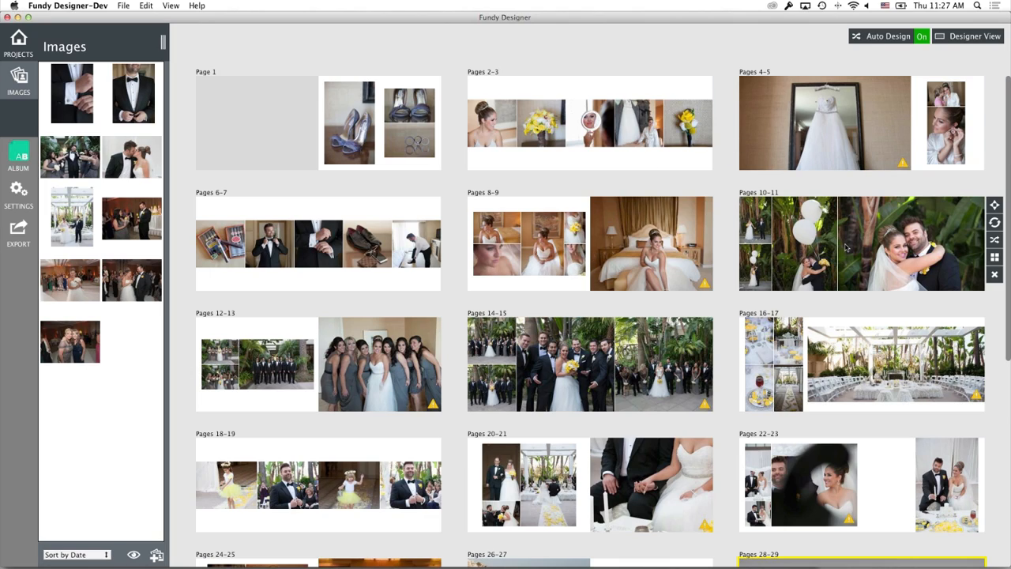
pyautogui.click(994, 257)
pyautogui.click(697, 319)
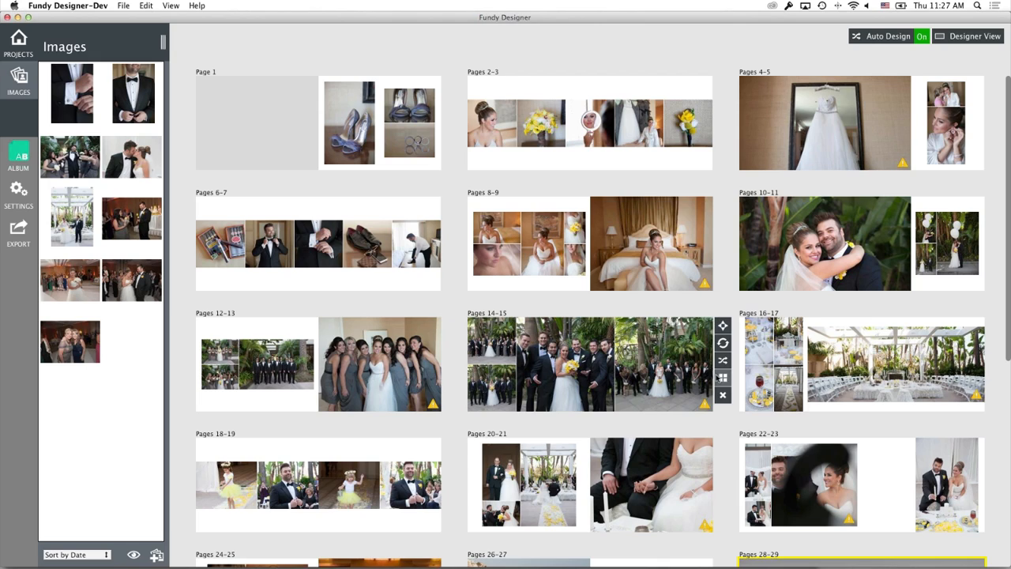
# Step: Shuffle the suggested layouts for pages 14-15 and apply the one with a full-page wedding party photo beside three small photos
pyautogui.click(720, 379)
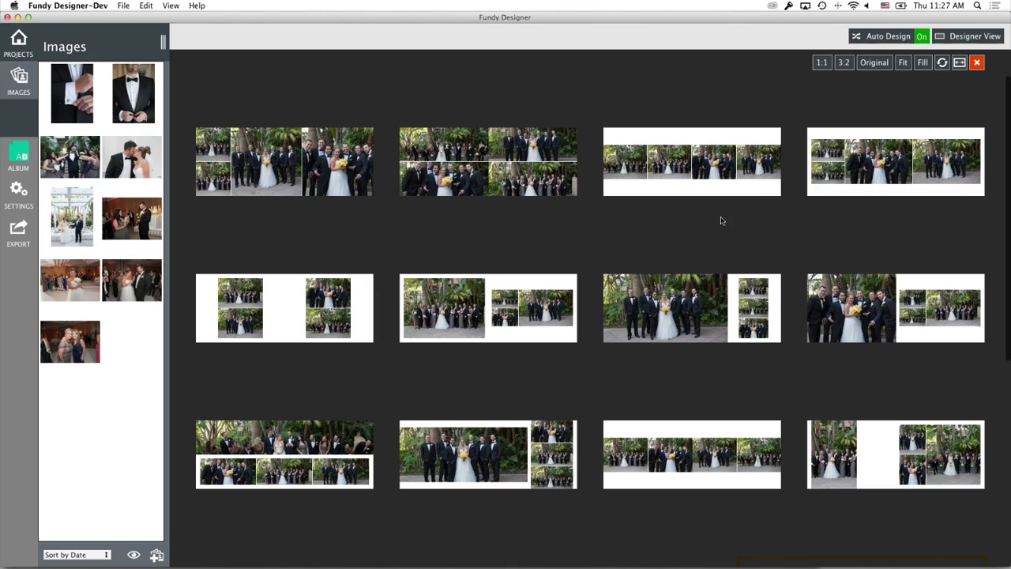
pyautogui.click(941, 63)
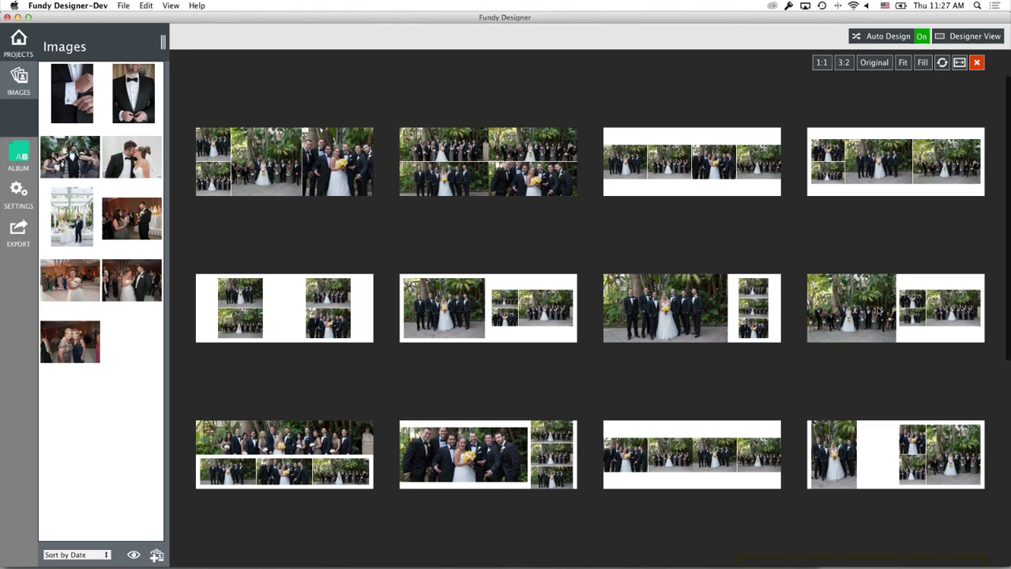
pyautogui.click(880, 311)
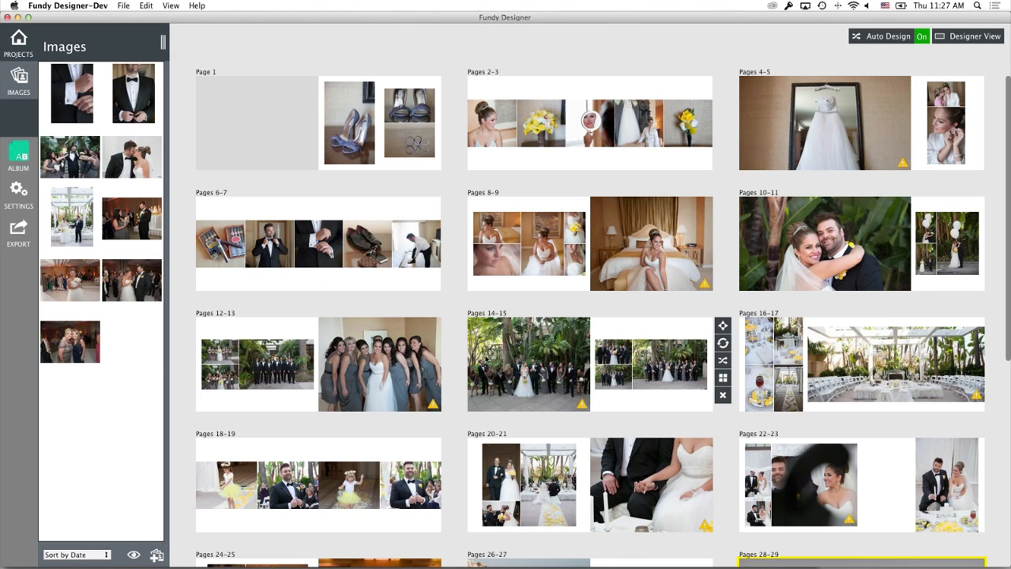
# Step: Open pages 14-15 for detailed editing and set the three-photo drop zone's layout to Rows
pyautogui.scroll(-2, 486, 360)
pyautogui.click(588, 298)
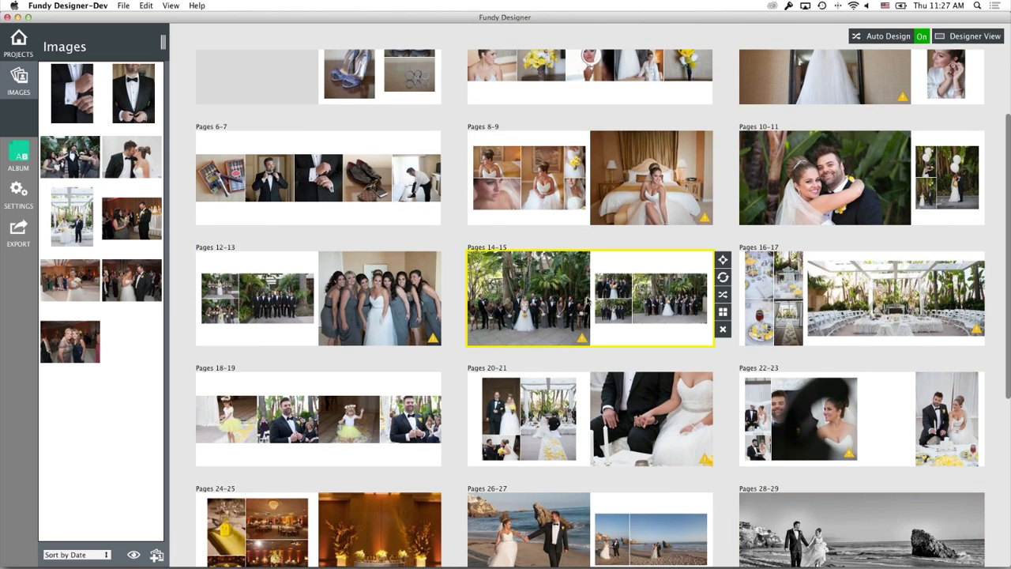
pyautogui.doubleClick(589, 299)
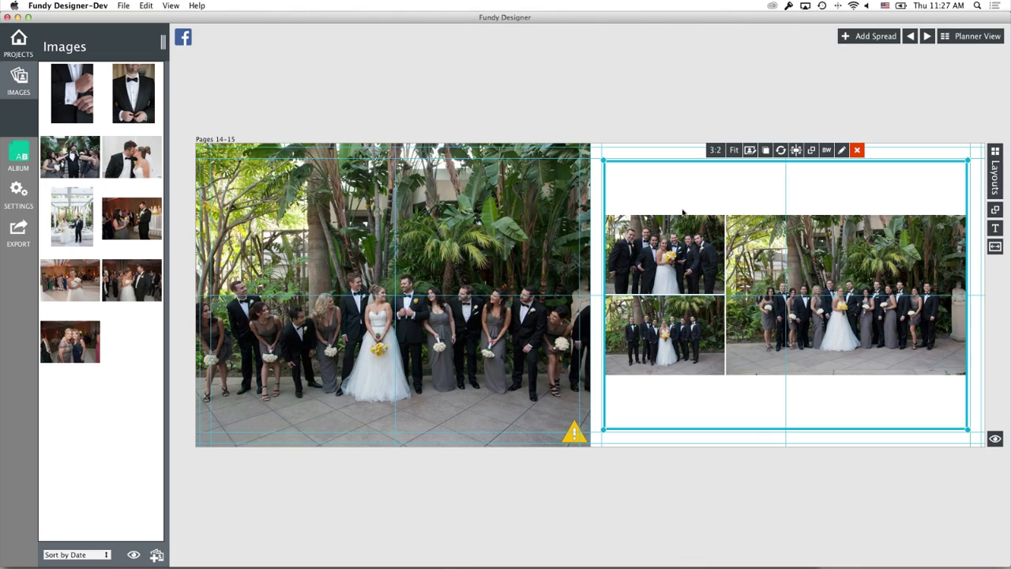
pyautogui.click(843, 151)
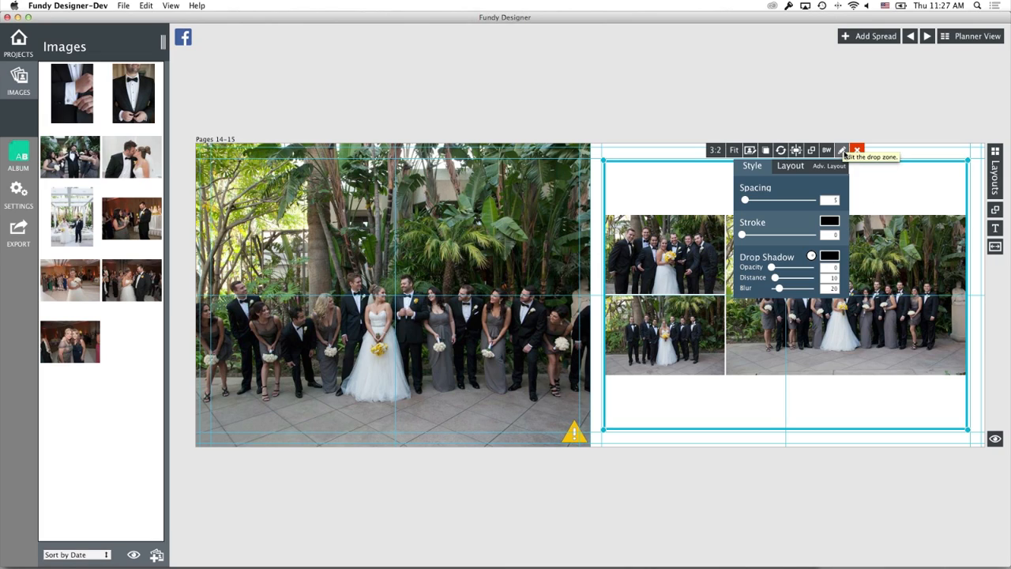
pyautogui.click(776, 172)
pyautogui.click(808, 188)
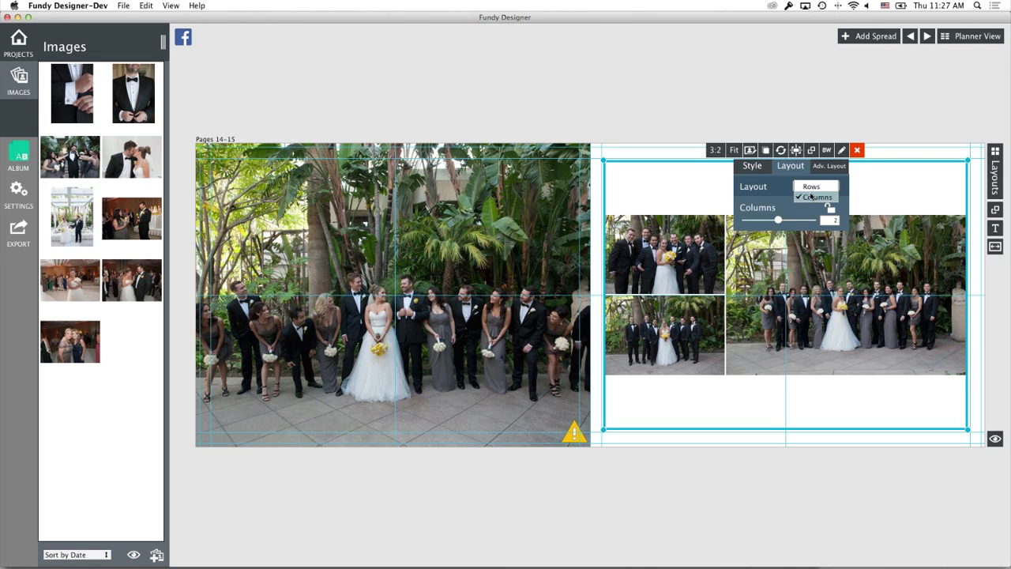
pyautogui.click(811, 191)
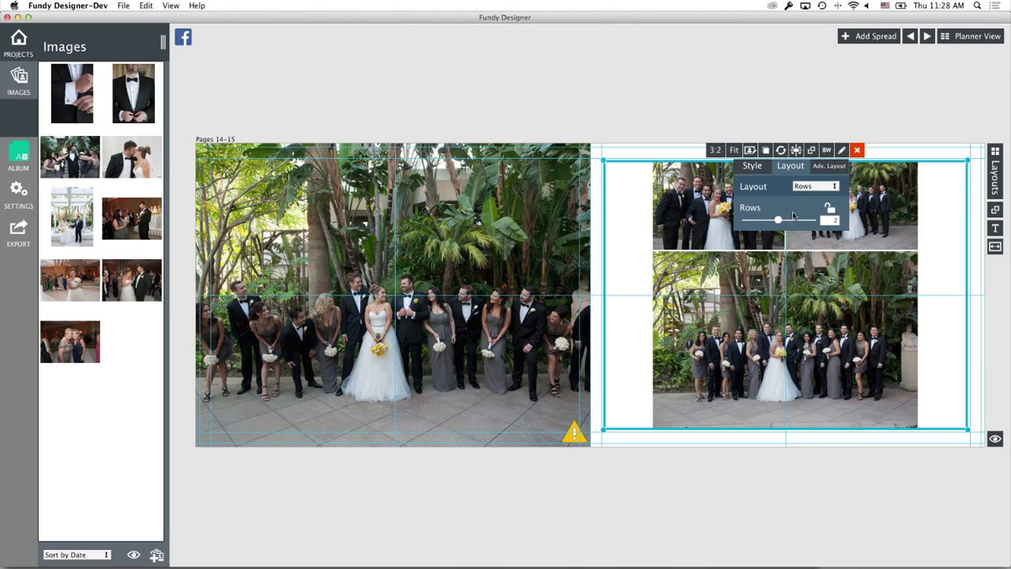
# Step: Set the drop zone's first row to 1 photo and swap the full-length groomsmen photo into that large slot
pyautogui.click(822, 166)
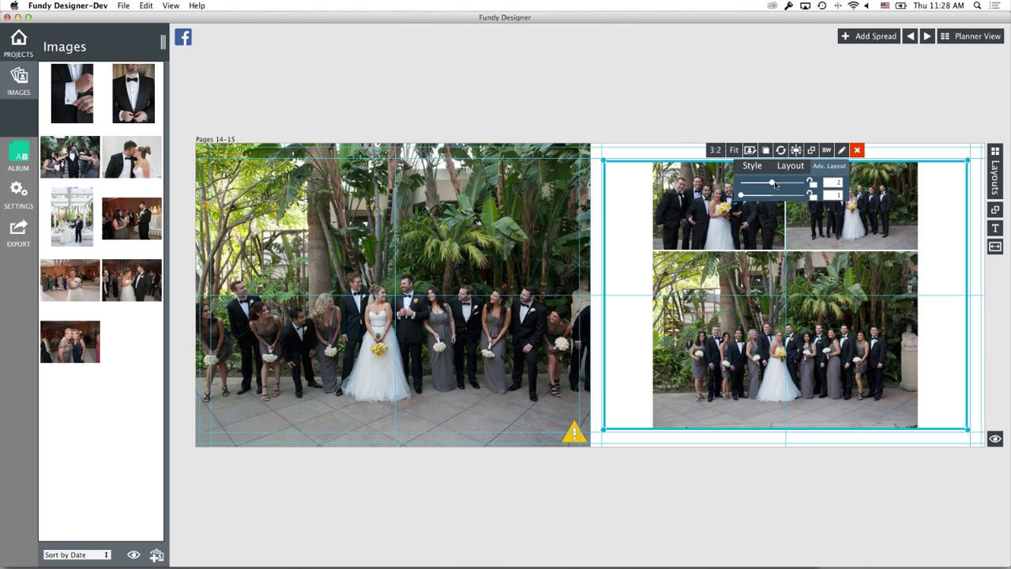
pyautogui.moveTo(770, 184); pyautogui.dragTo(731, 184)
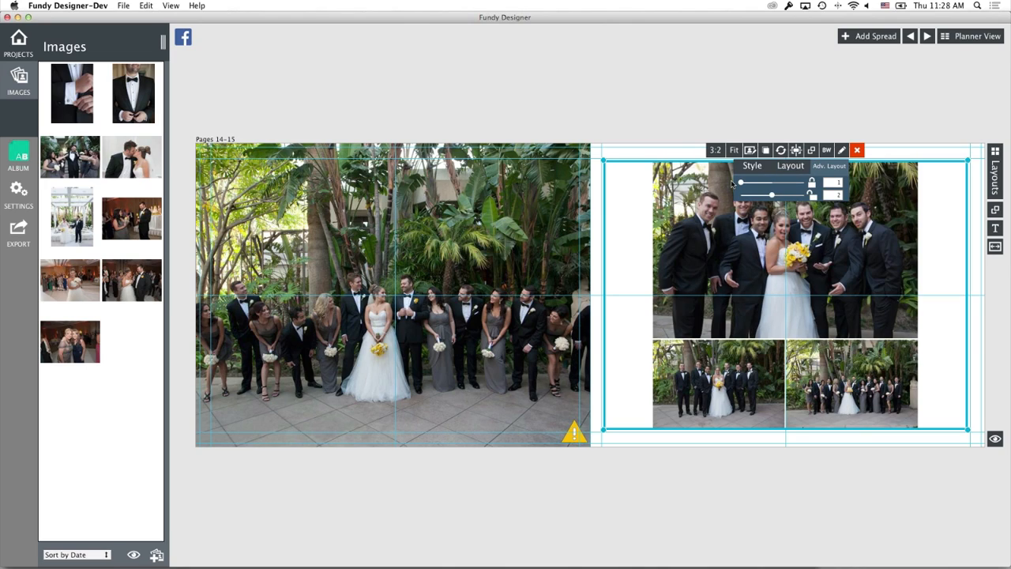
pyautogui.click(723, 395)
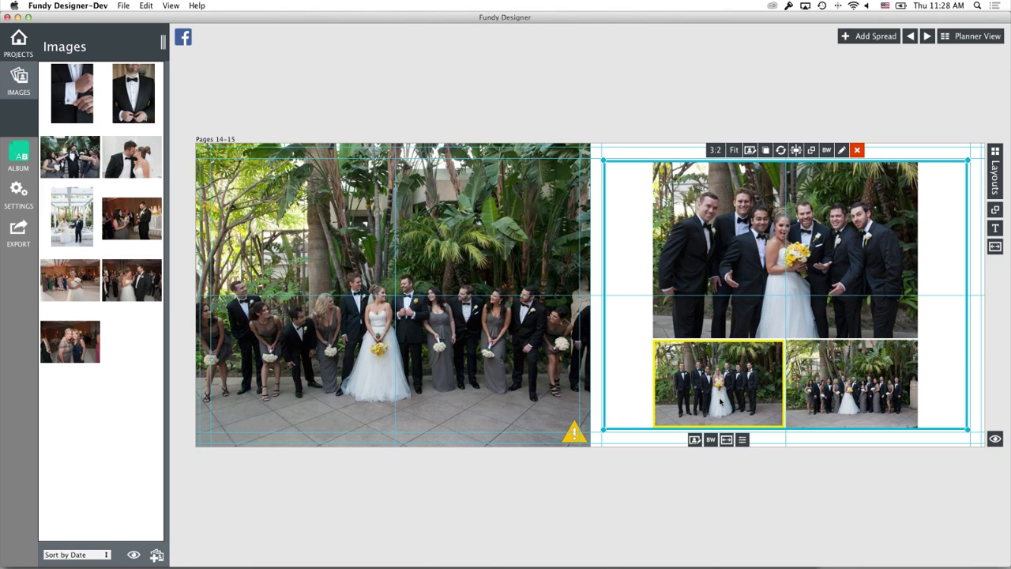
pyautogui.moveTo(731, 396); pyautogui.dragTo(758, 325)
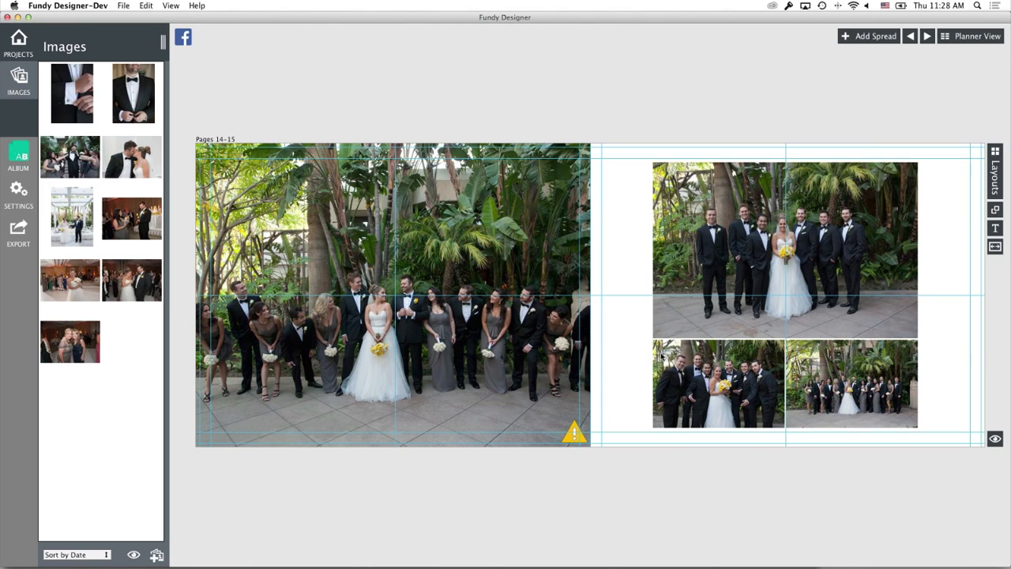
# Step: Change the three-photo drop zone on page 15 to the Columns layout
pyautogui.click(644, 247)
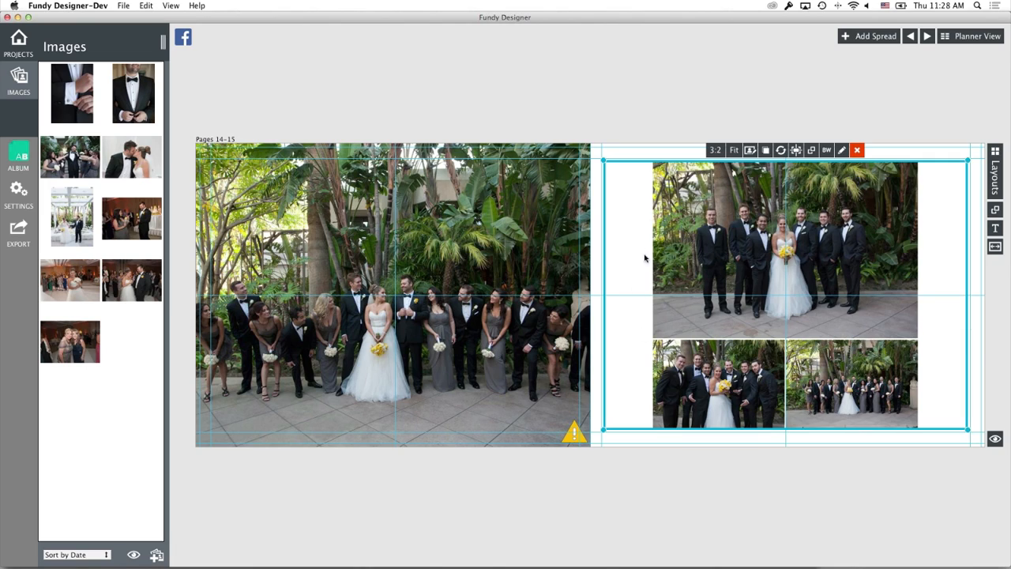
pyautogui.click(841, 151)
pyautogui.click(791, 166)
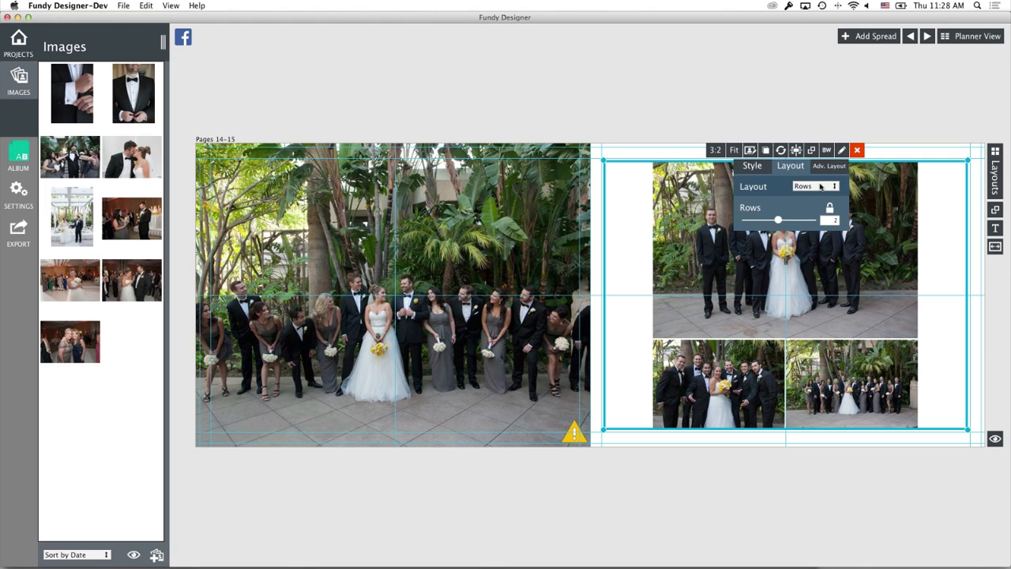
pyautogui.click(821, 186)
pyautogui.click(818, 200)
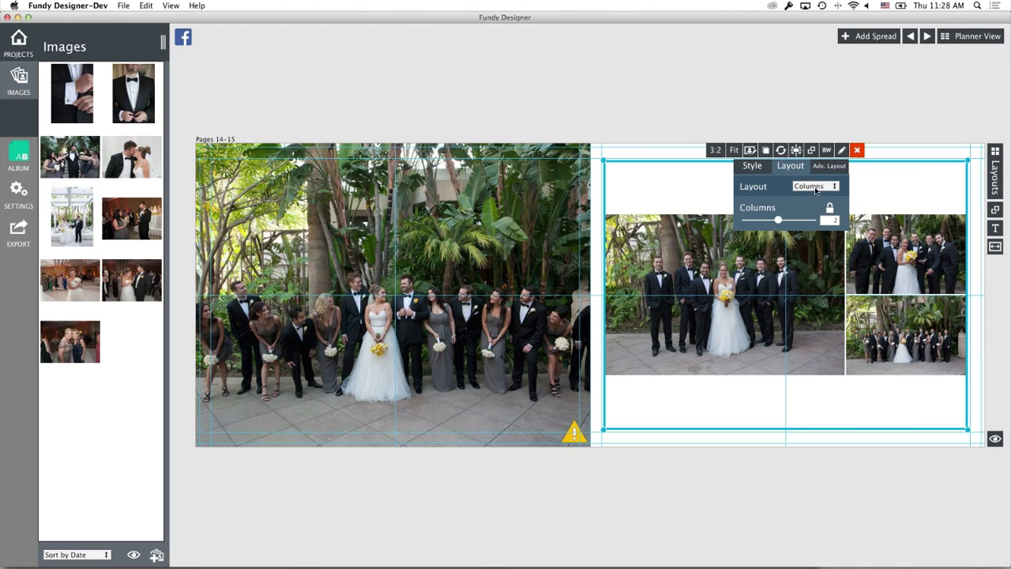
# Step: Return the three-photo drop zone on page 15 to the Rows layout
pyautogui.click(816, 187)
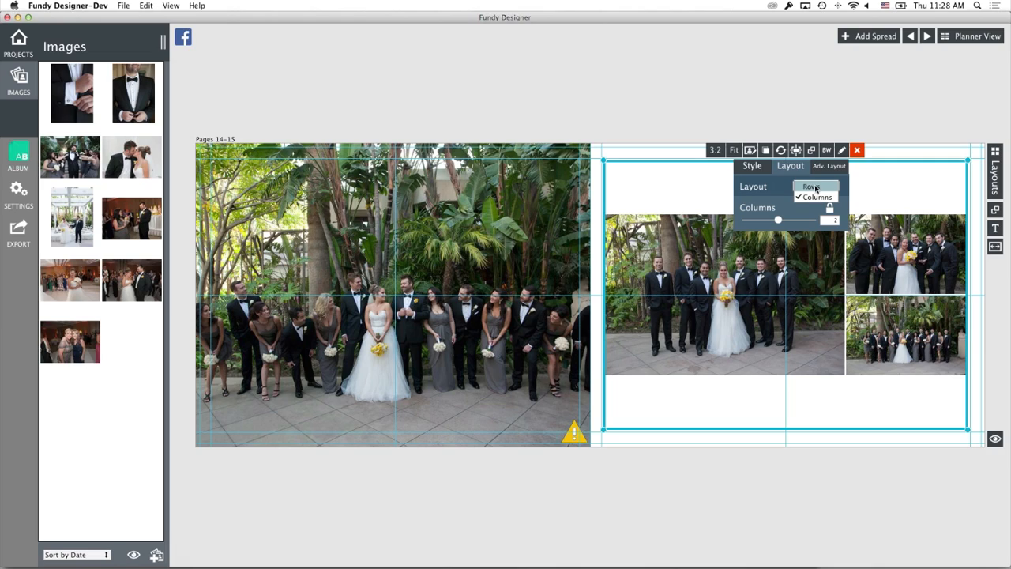
pyautogui.click(702, 192)
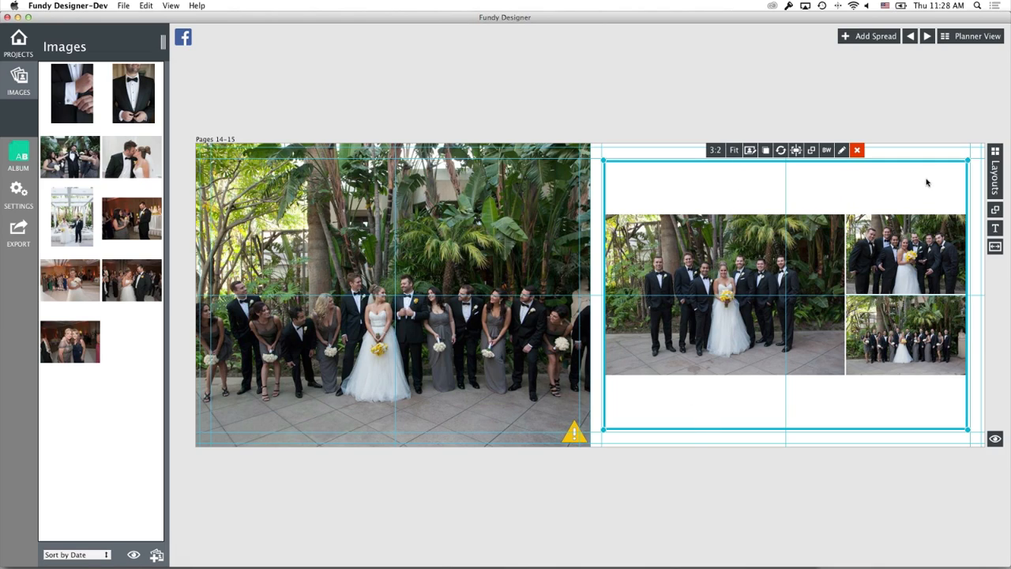
pyautogui.click(841, 150)
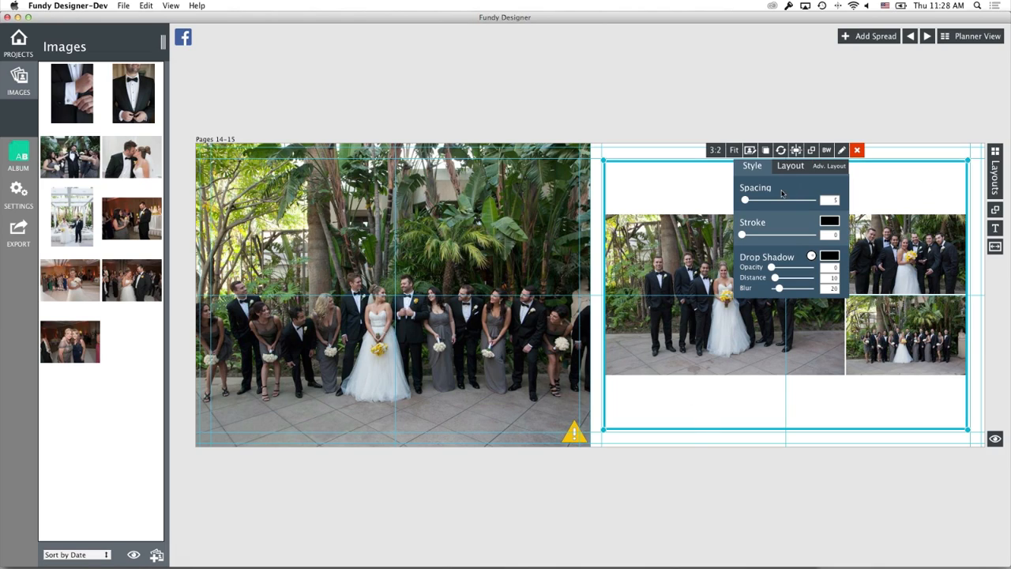
pyautogui.click(790, 165)
pyautogui.click(806, 191)
pyautogui.click(805, 187)
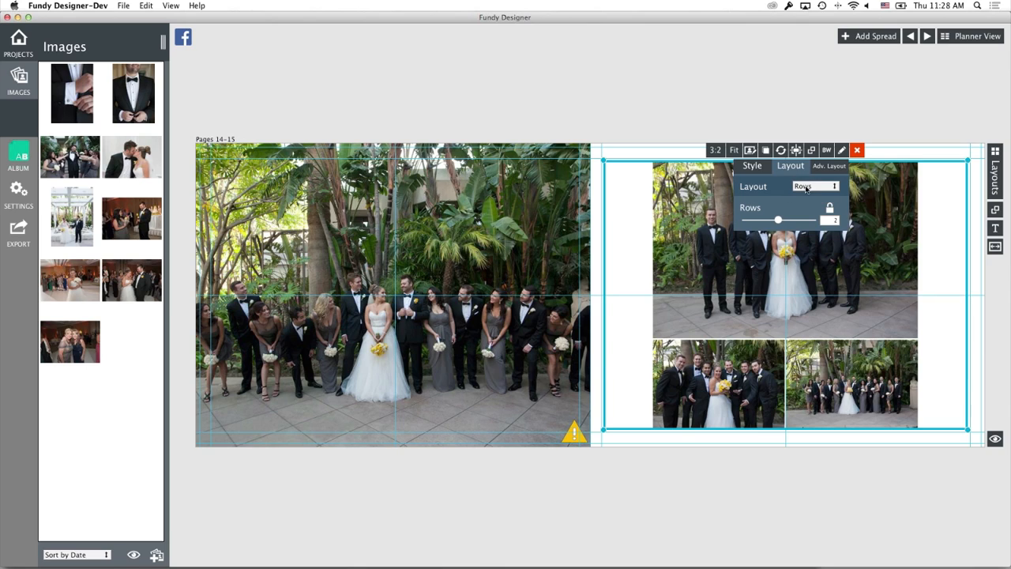
# Step: Return to the overview of all spreads and swap the first two photos on pages 18-19, putting the groom photo first
pyautogui.click(914, 114)
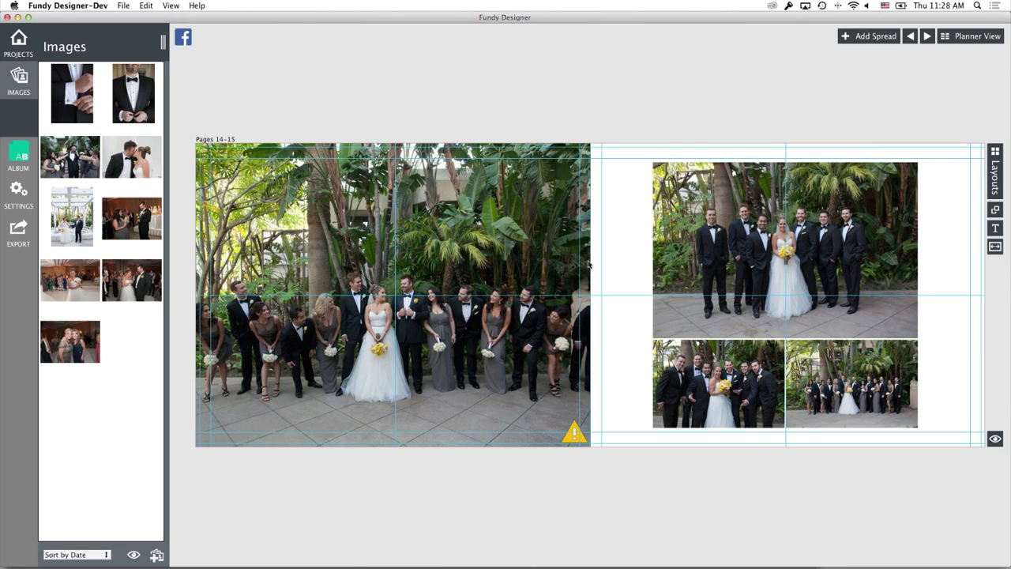
pyautogui.click(968, 37)
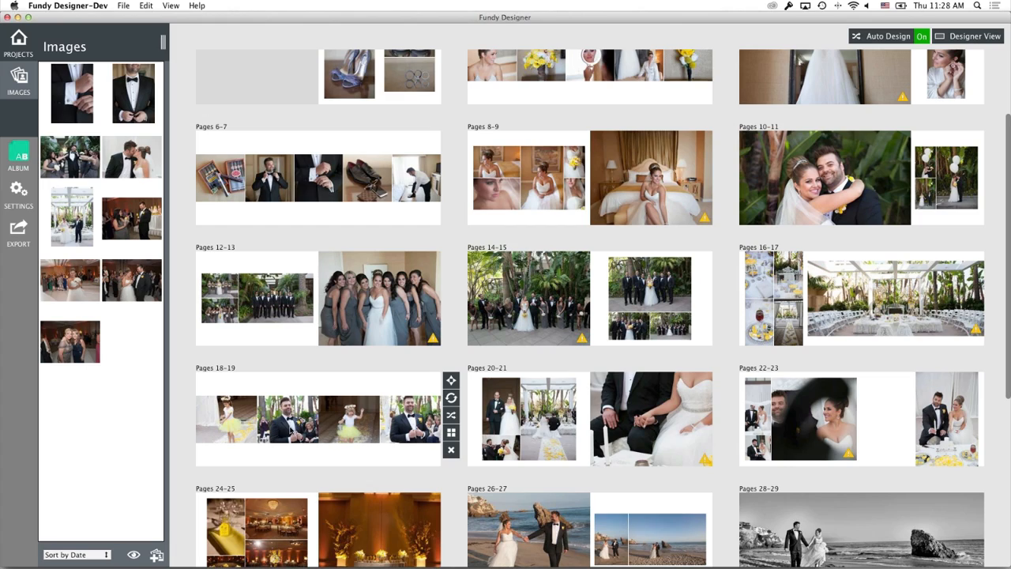
pyautogui.moveTo(296, 430); pyautogui.dragTo(237, 431)
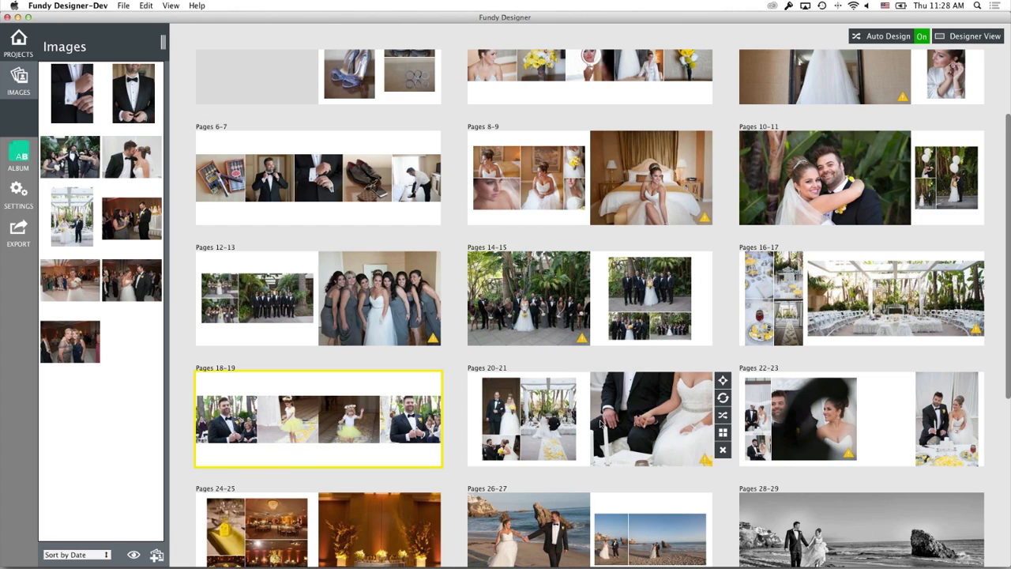
# Step: Open pages 20-21 for detailed editing and set the first column of the three-photo drop zone to 1 photo
pyautogui.click(542, 410)
pyautogui.scroll(-1, 542, 409)
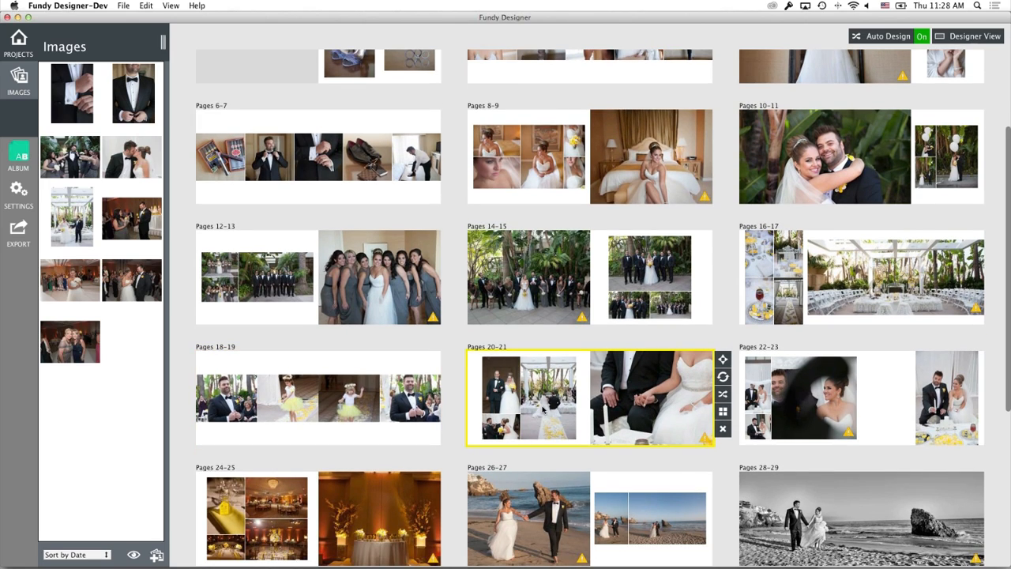
pyautogui.doubleClick(570, 408)
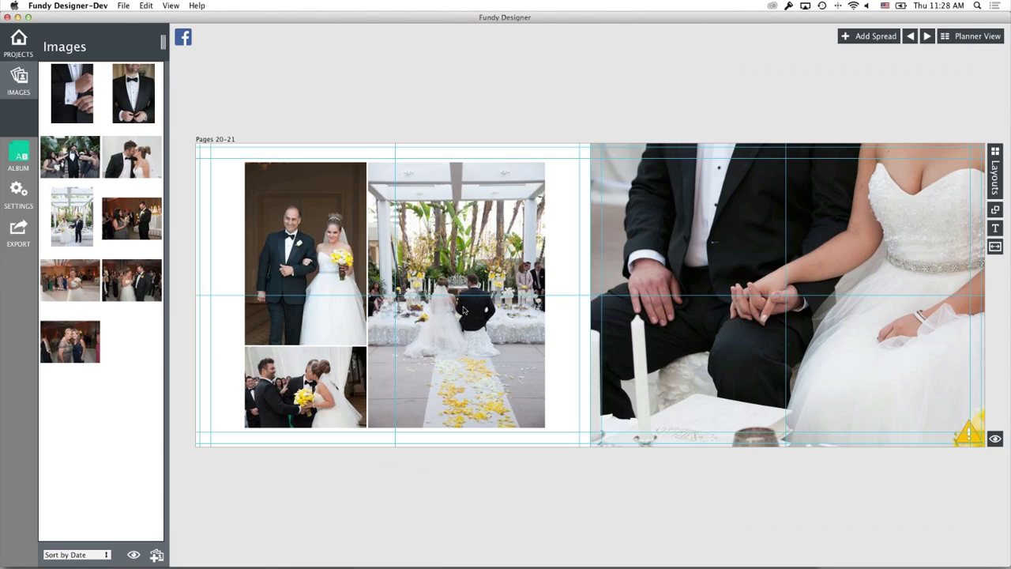
pyautogui.click(463, 309)
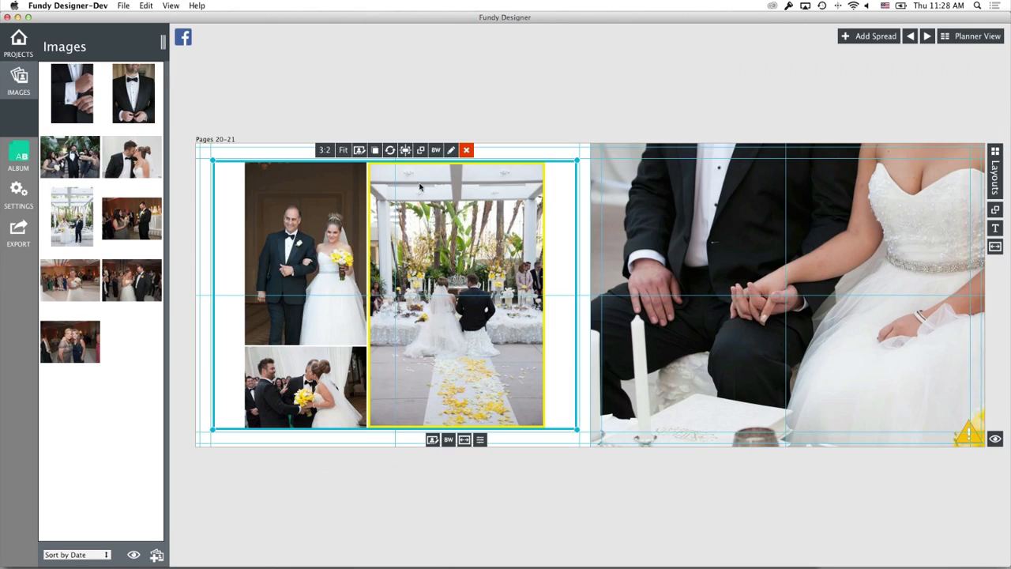
pyautogui.click(451, 150)
pyautogui.click(452, 168)
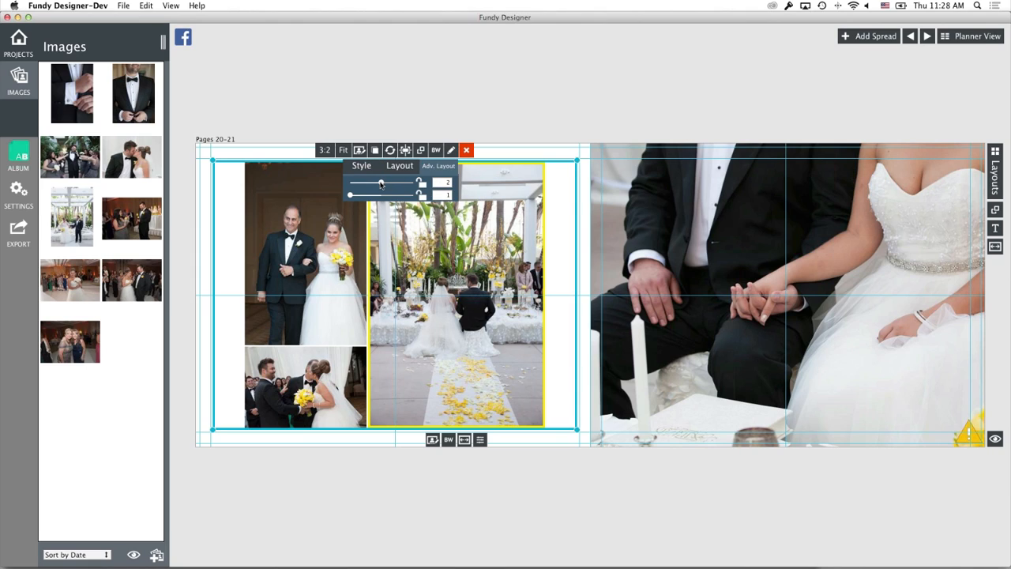
pyautogui.click(353, 184)
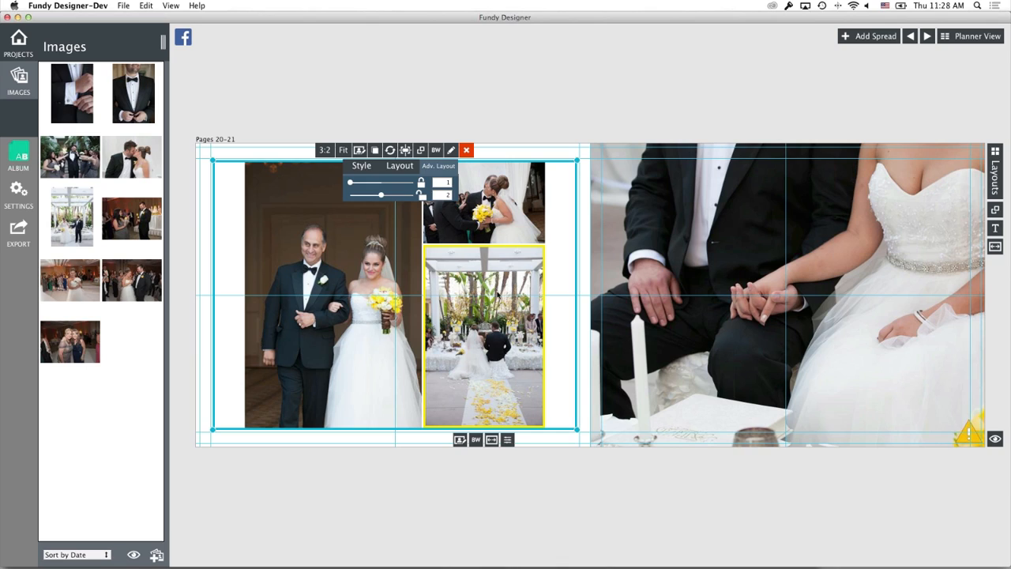
# Step: Return to the overview of all spreads and shuffle pages 22-23 into a different design
pyautogui.click(977, 37)
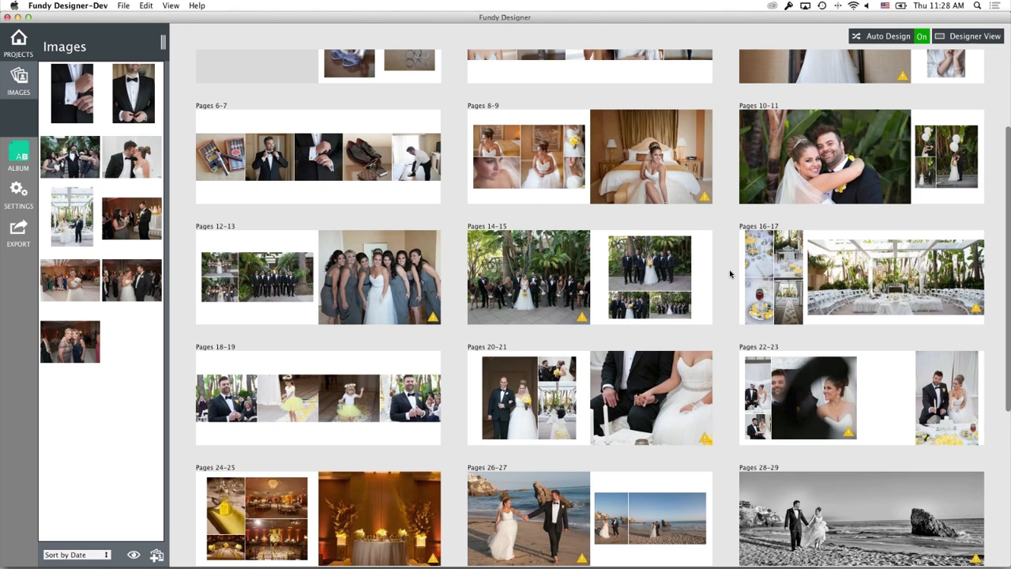
pyautogui.scroll(-5, 730, 273)
pyautogui.click(996, 259)
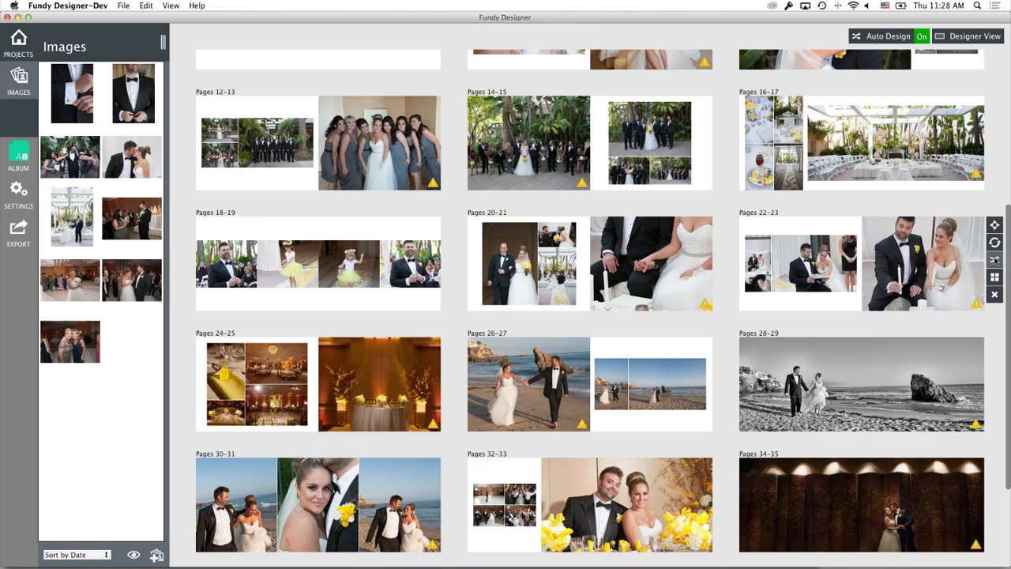
# Step: Shuffle the layouts of pages 22–23 and 26–27, placing the large beach photo before the two small stacked ones on pages 26–27
pyautogui.click(996, 260)
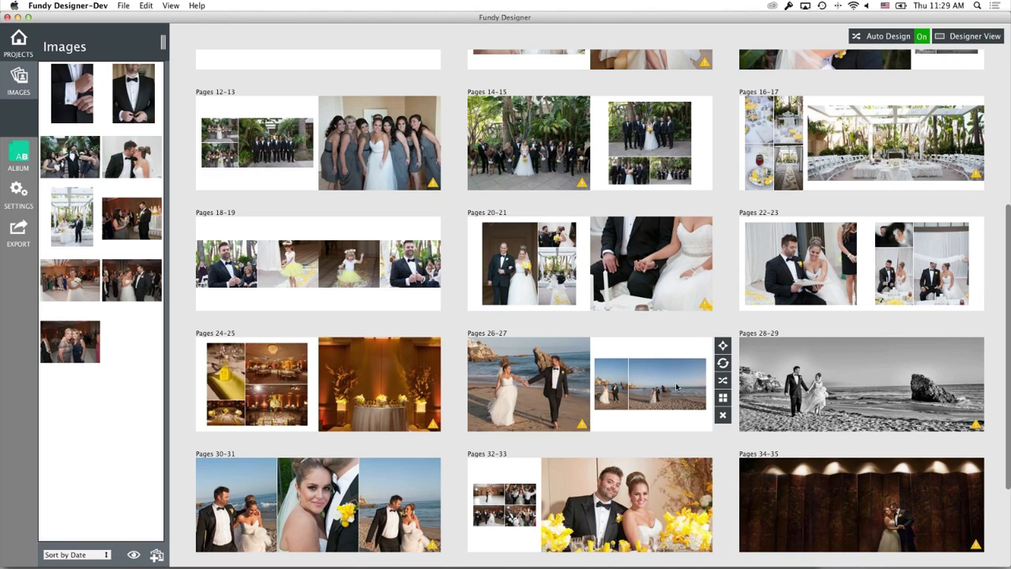
pyautogui.click(723, 380)
pyautogui.click(648, 381)
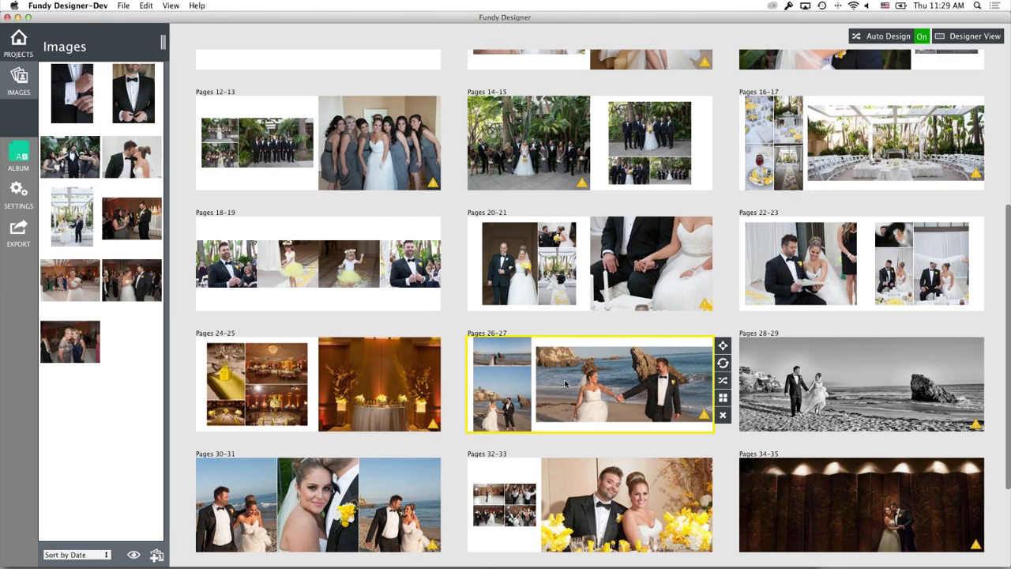
pyautogui.click(608, 377)
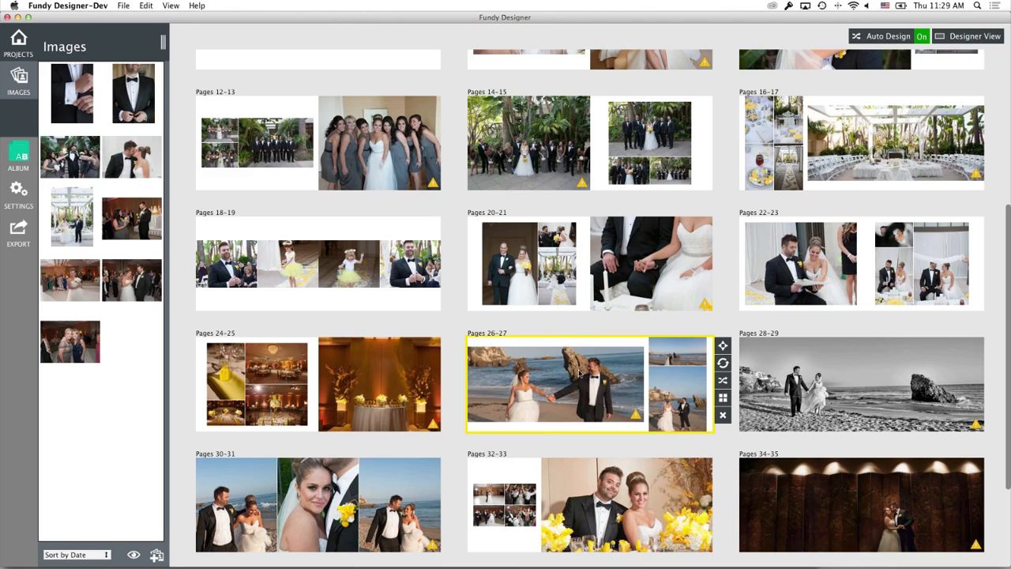
# Step: Open pages 30–31 for editing, then zoom in on the first beach photo and shift its content upward in the frame
pyautogui.scroll(-1, 579, 377)
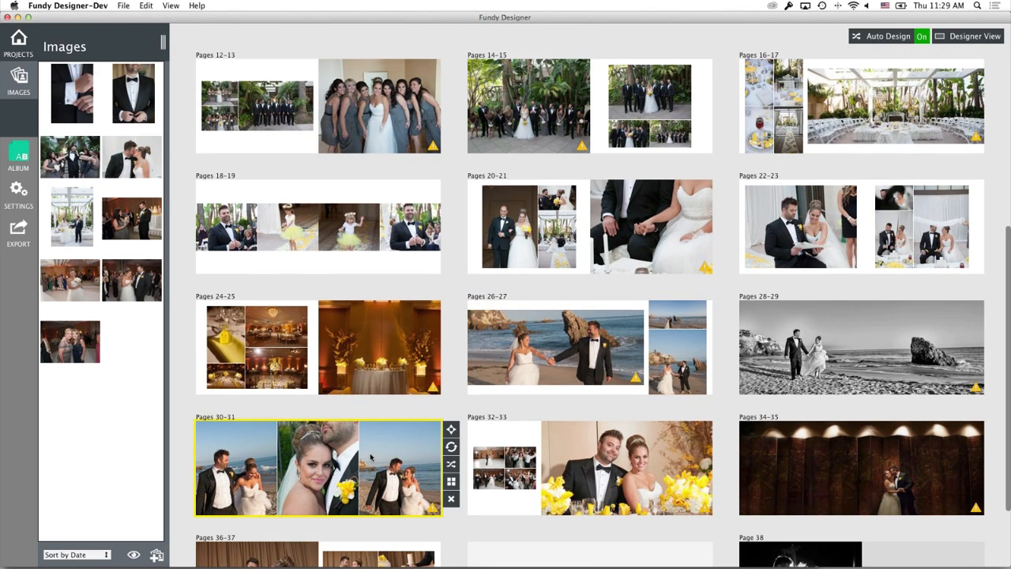
pyautogui.doubleClick(408, 471)
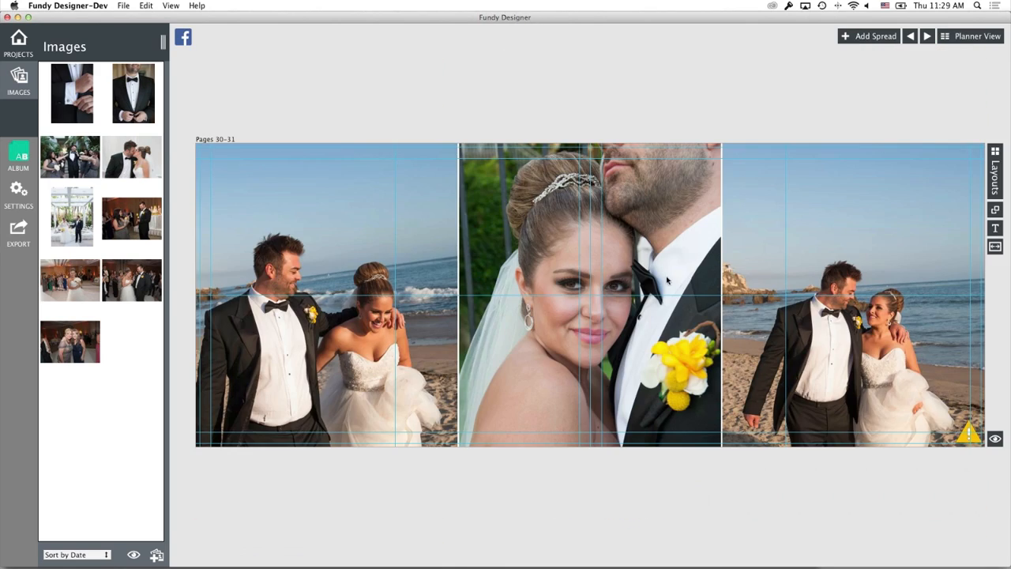
pyautogui.click(381, 307)
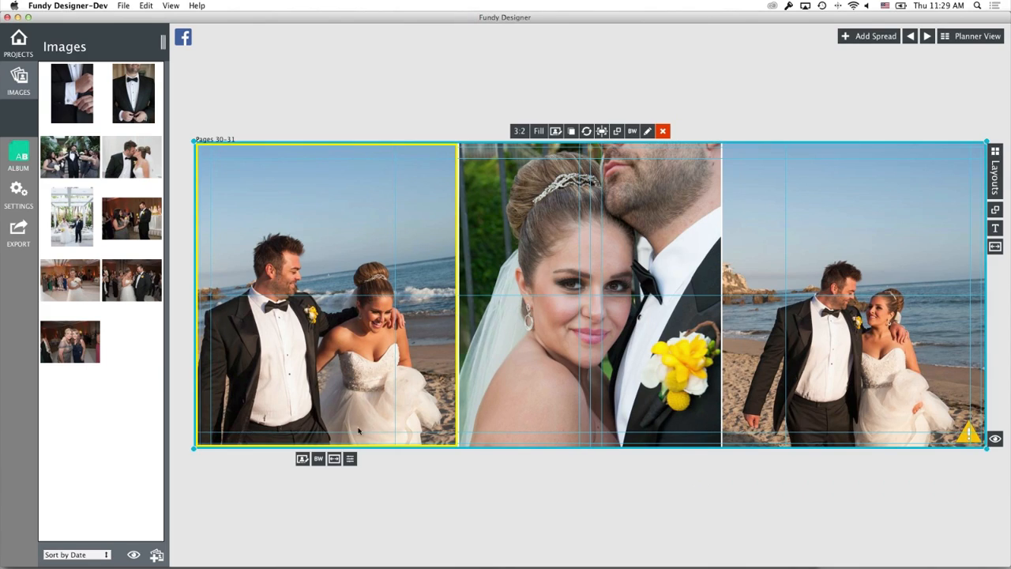
pyautogui.click(350, 458)
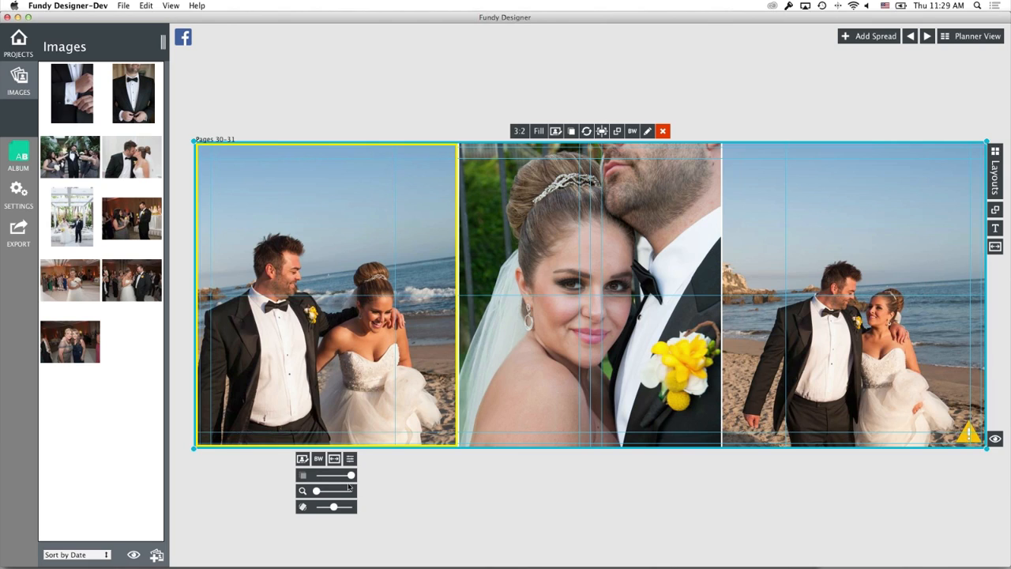
pyautogui.moveTo(316, 492); pyautogui.dragTo(334, 491)
pyautogui.moveTo(324, 311); pyautogui.dragTo(327, 265)
# Step: Zoom in on the third photo of the spread and shift it upward so the couple sits higher in the frame
pyautogui.click(877, 458)
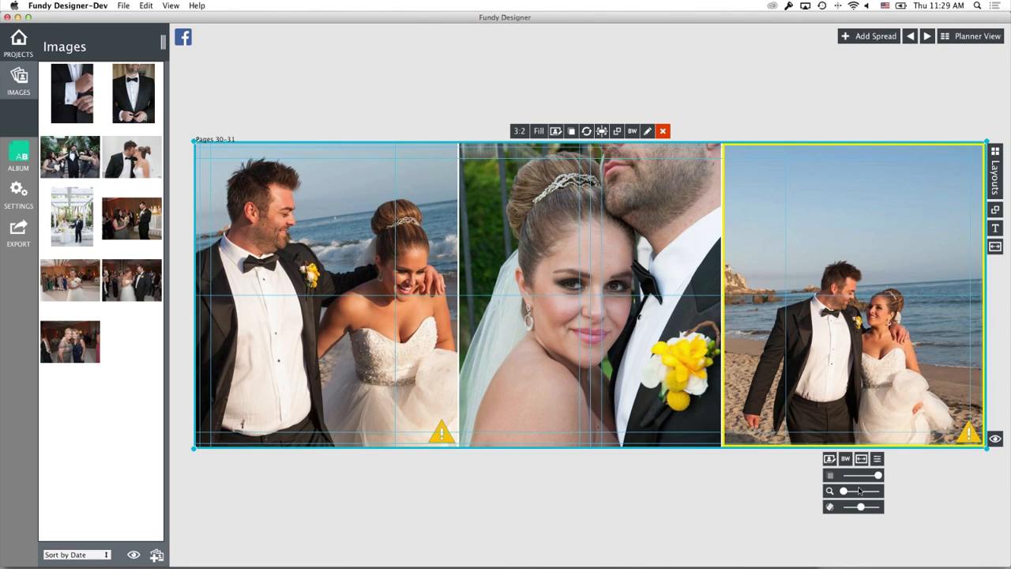
pyautogui.moveTo(852, 495); pyautogui.dragTo(860, 495)
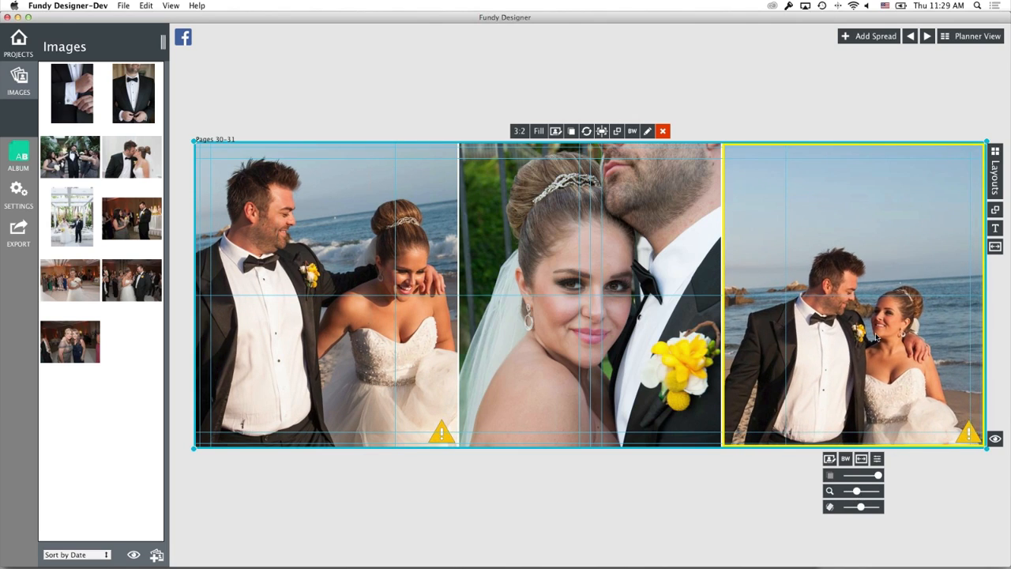
pyautogui.moveTo(878, 322); pyautogui.dragTo(878, 296)
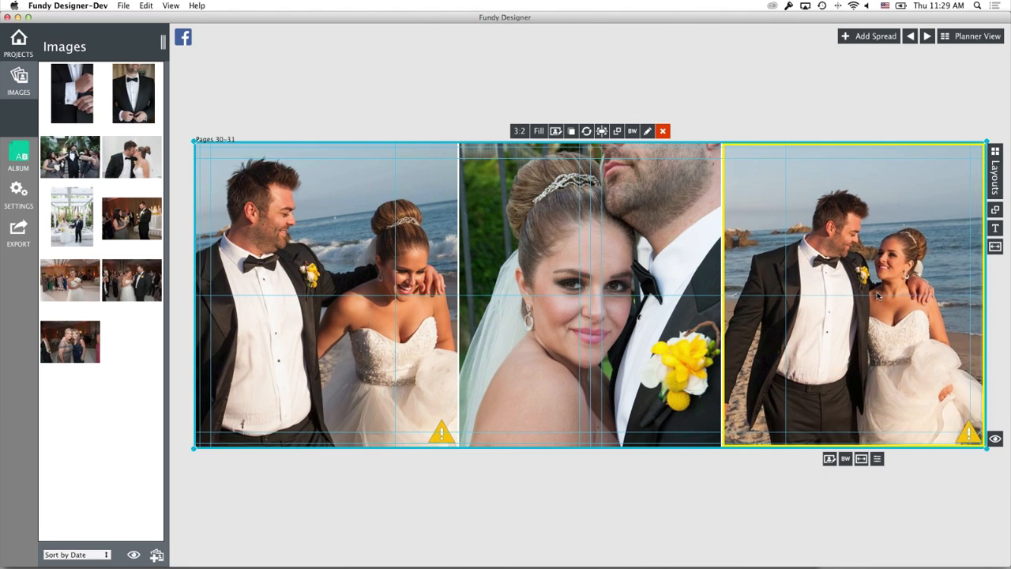
# Step: Lower the opacity of the middle close-up photo so it looks faded between the two beach photos
pyautogui.click(685, 363)
pyautogui.click(613, 459)
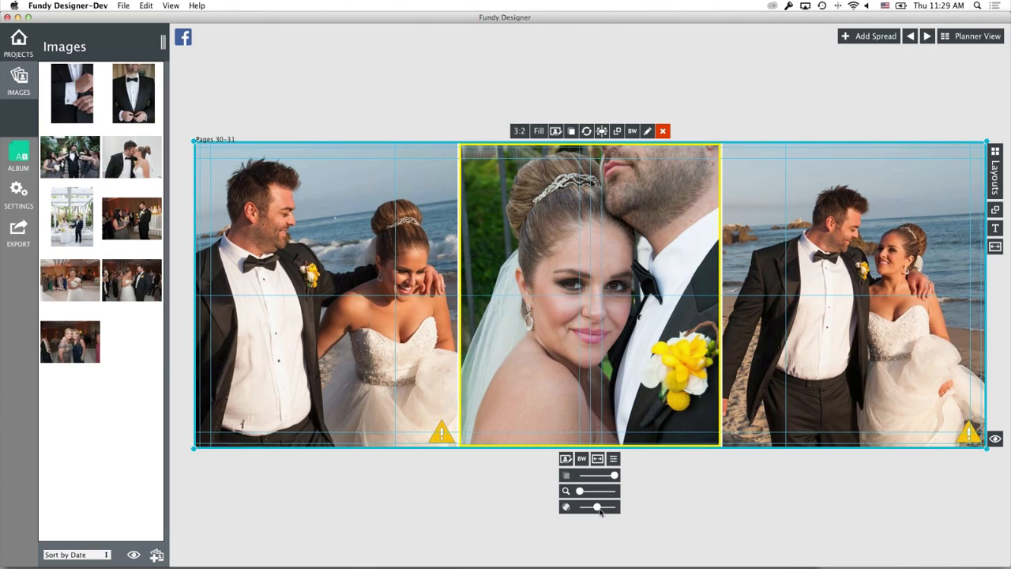
pyautogui.moveTo(615, 476)
pyautogui.mouseDown()
pyautogui.moveTo(605, 476)
pyautogui.moveTo(614, 476)
pyautogui.mouseUp()
# Step: Rotate the third beach photo slightly clockwise to level its horizon
pyautogui.click(880, 391)
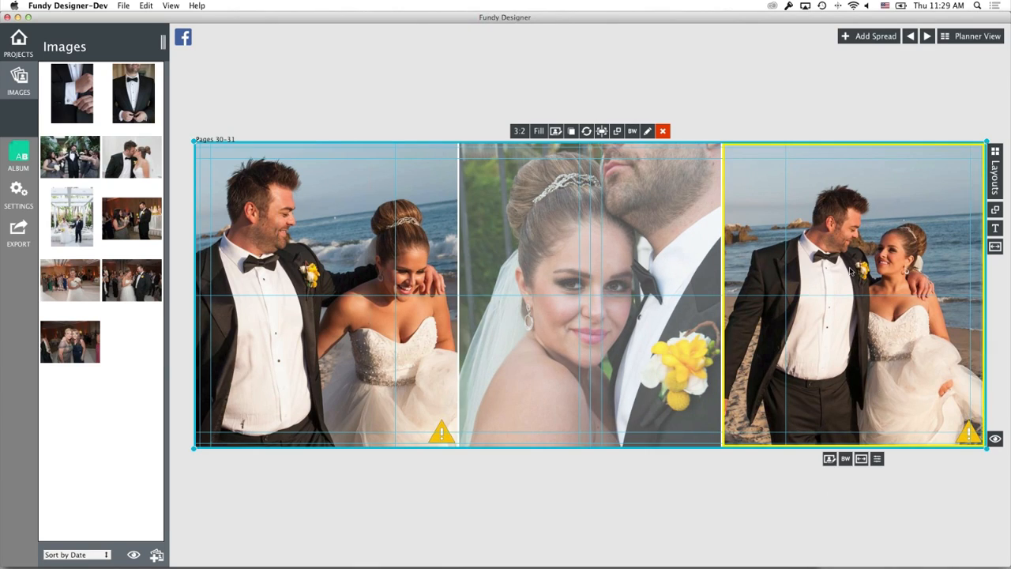
pyautogui.click(877, 459)
pyautogui.moveTo(861, 508); pyautogui.dragTo(864, 508)
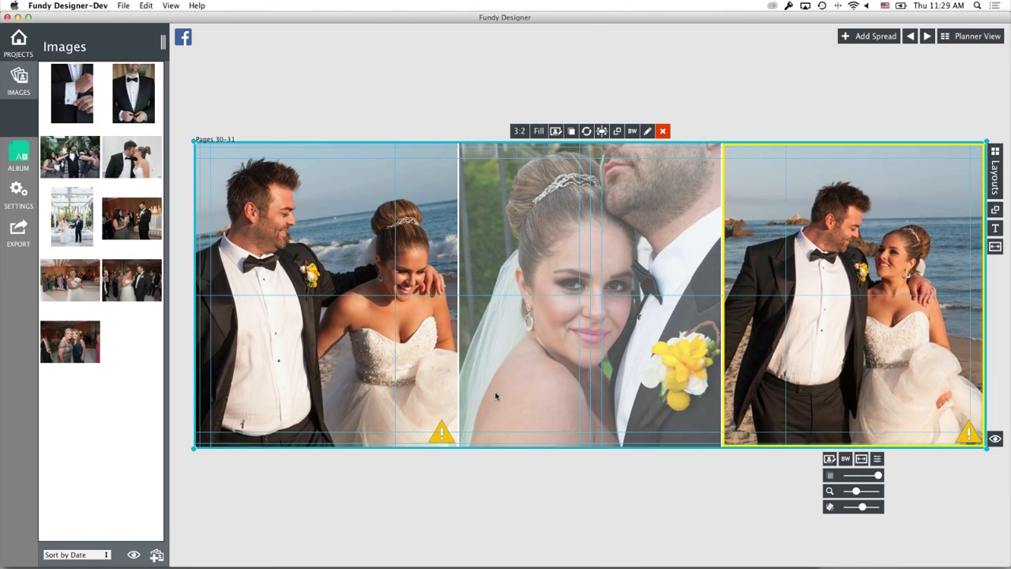
# Step: Rotate the first beach photo clockwise to straighten its sloping horizon, and deselect it
pyautogui.click(413, 391)
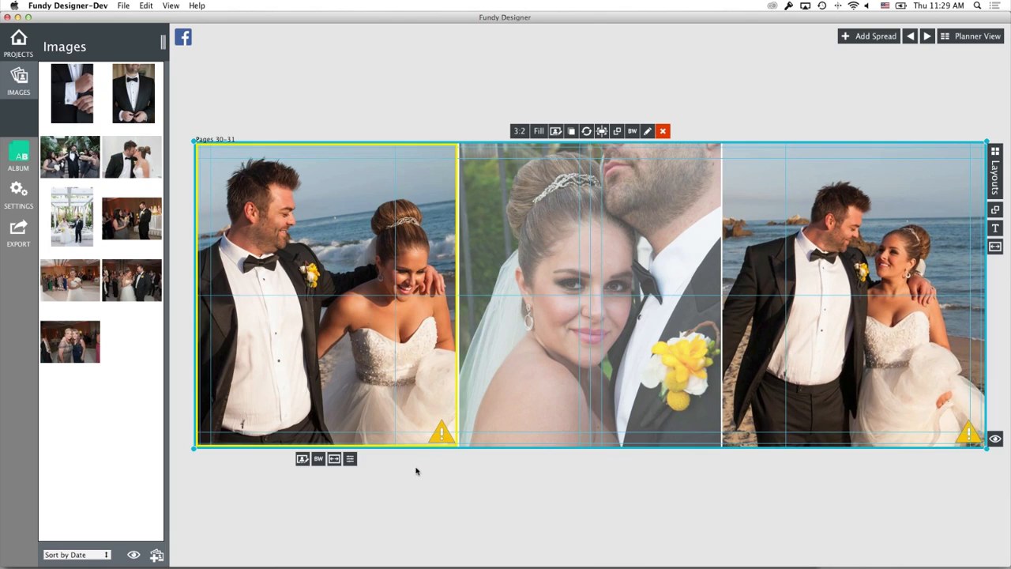
pyautogui.click(350, 458)
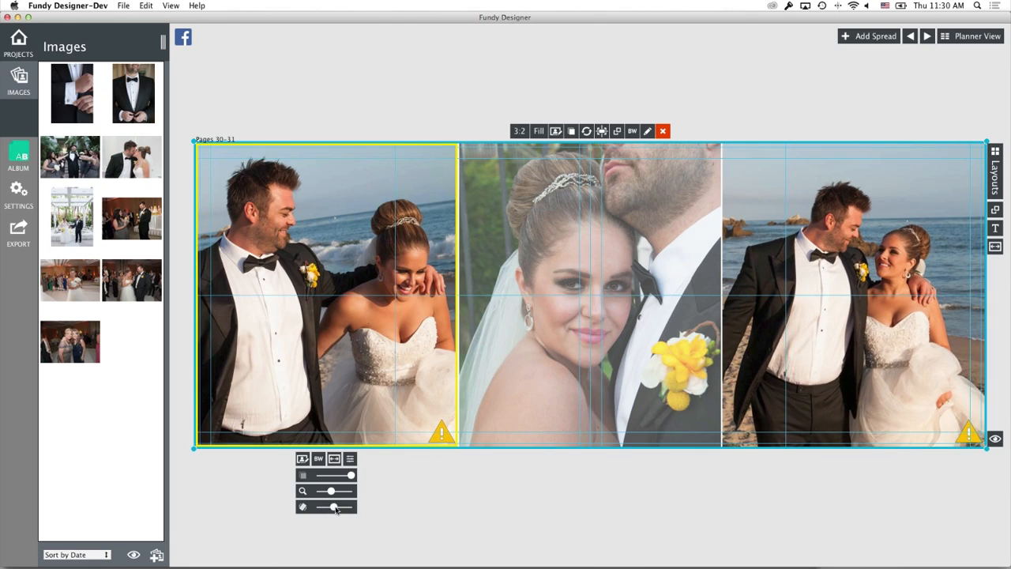
pyautogui.moveTo(335, 508); pyautogui.dragTo(343, 510)
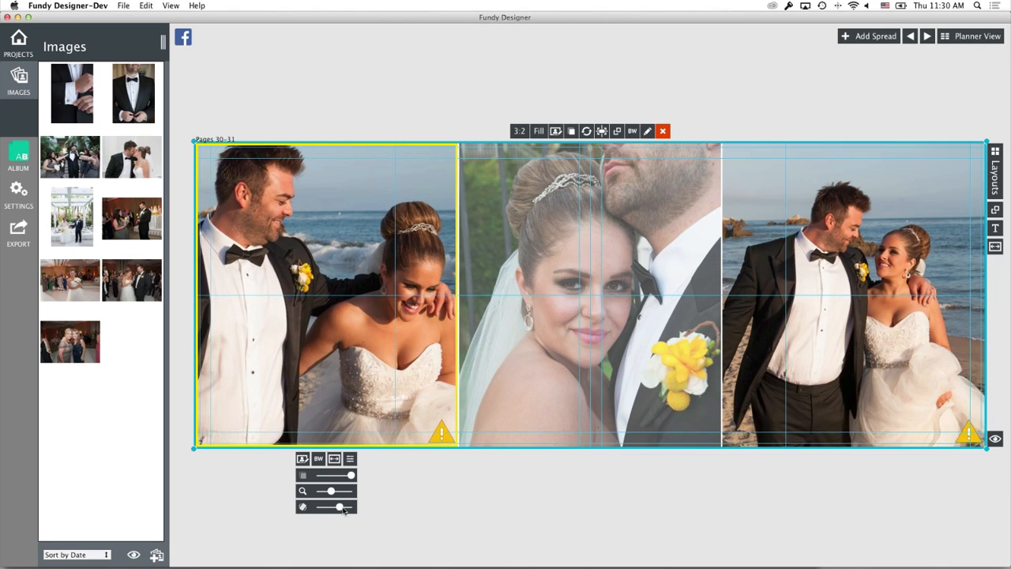
pyautogui.click(603, 498)
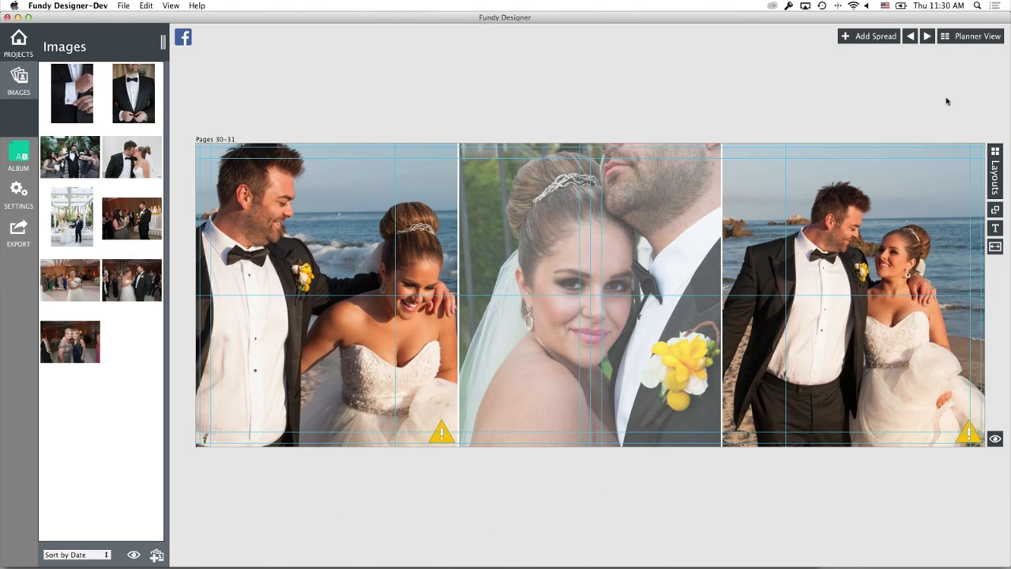
# Step: Remove the white gaps between the three photos on pages 30–31 and return to the overview of all spreads
pyautogui.click(847, 231)
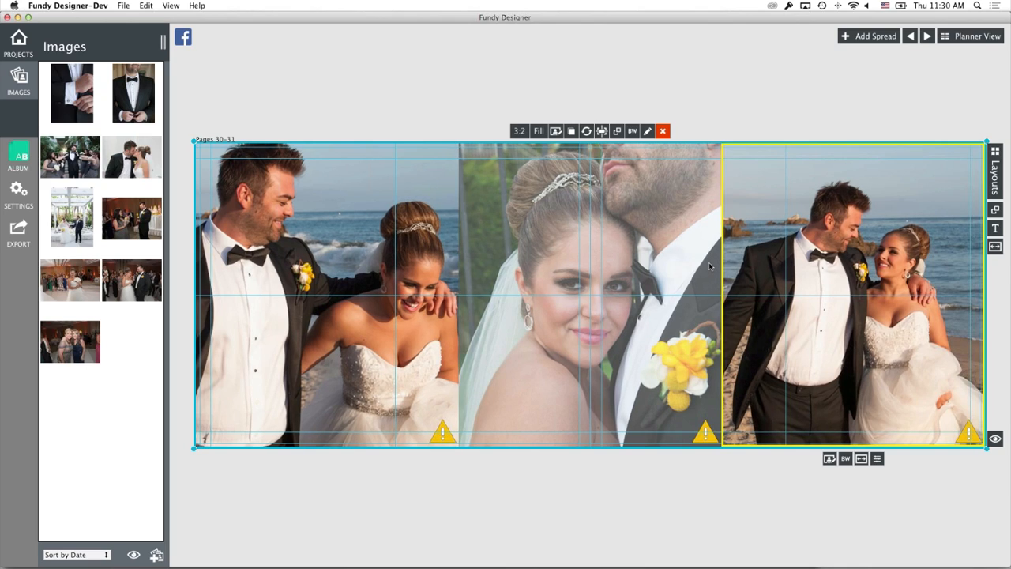
pyautogui.click(727, 77)
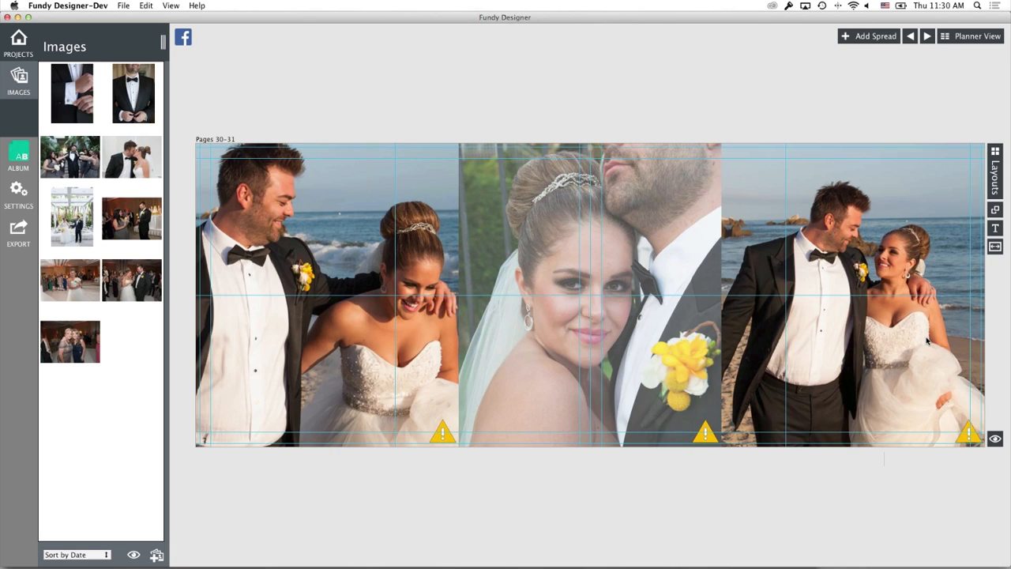
pyautogui.click(977, 36)
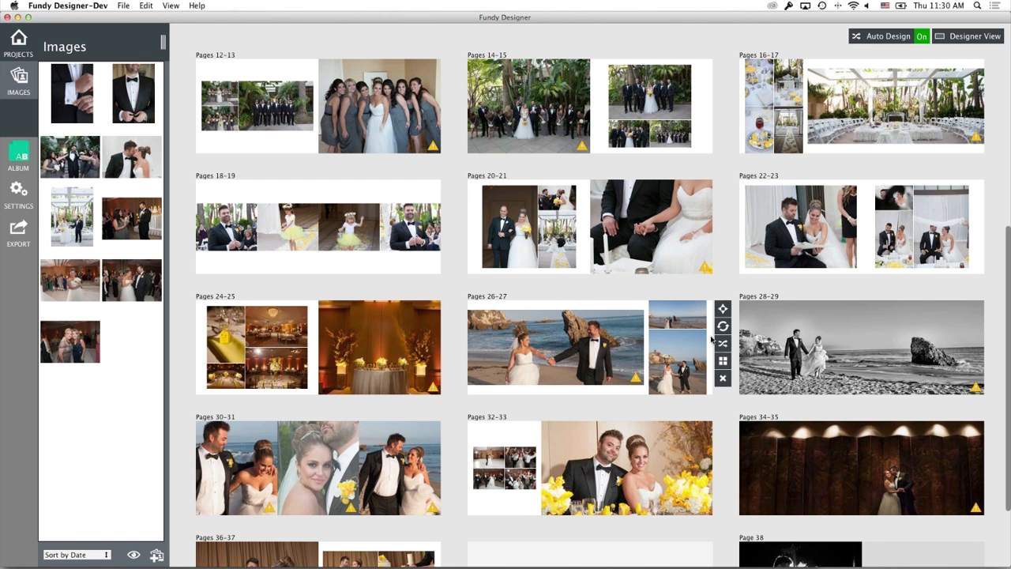
# Step: Swap the large couple photo on pages 32–33 with the first-dance photo from the small collage
pyautogui.scroll(-2, 598, 403)
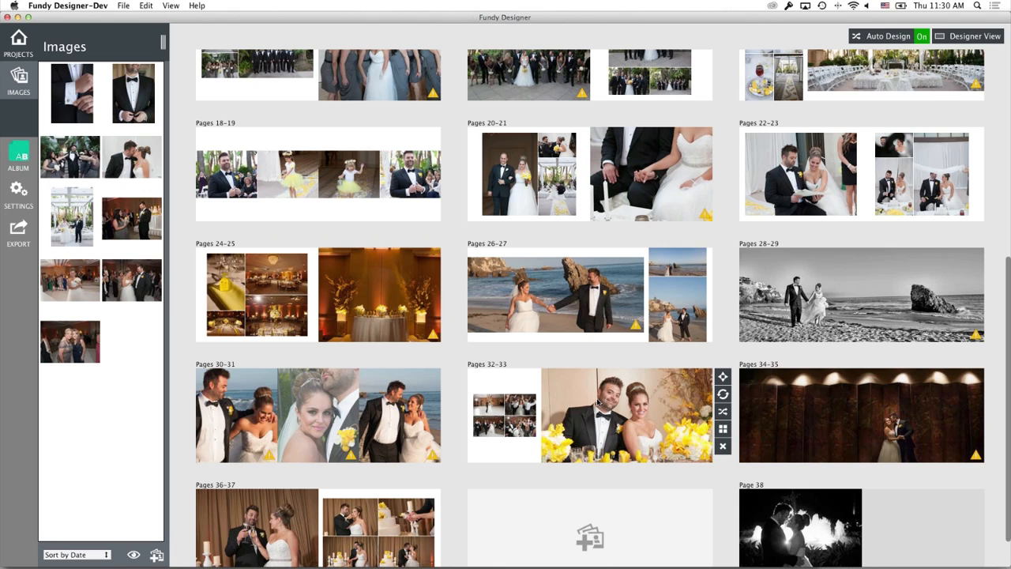
pyautogui.scroll(-2, 598, 403)
pyautogui.click(614, 366)
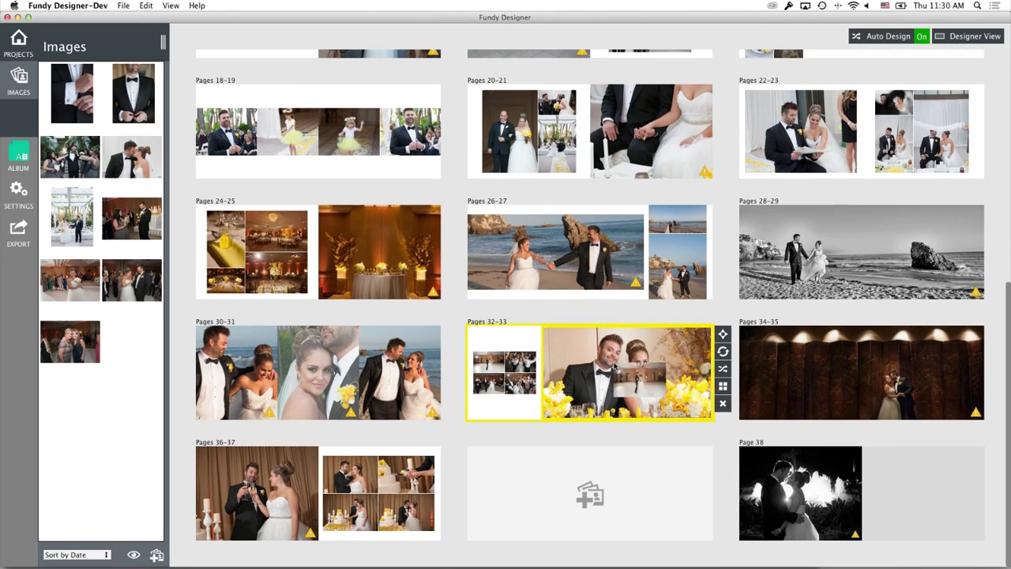
pyautogui.moveTo(615, 366); pyautogui.dragTo(615, 366)
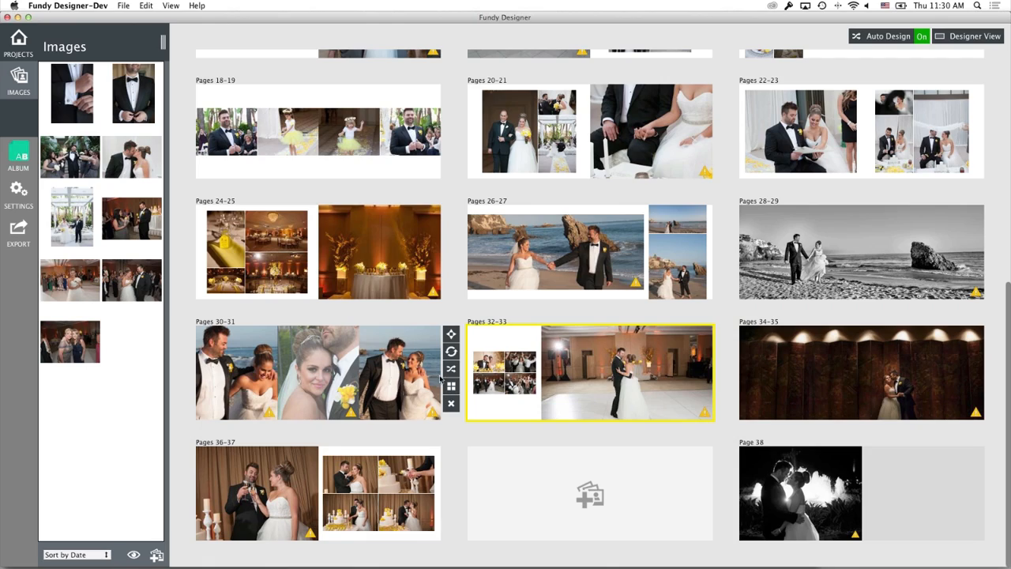
# Step: Try adding the unused photo of the bride on the dance floor to the small collage on pages 32–33
pyautogui.click(68, 281)
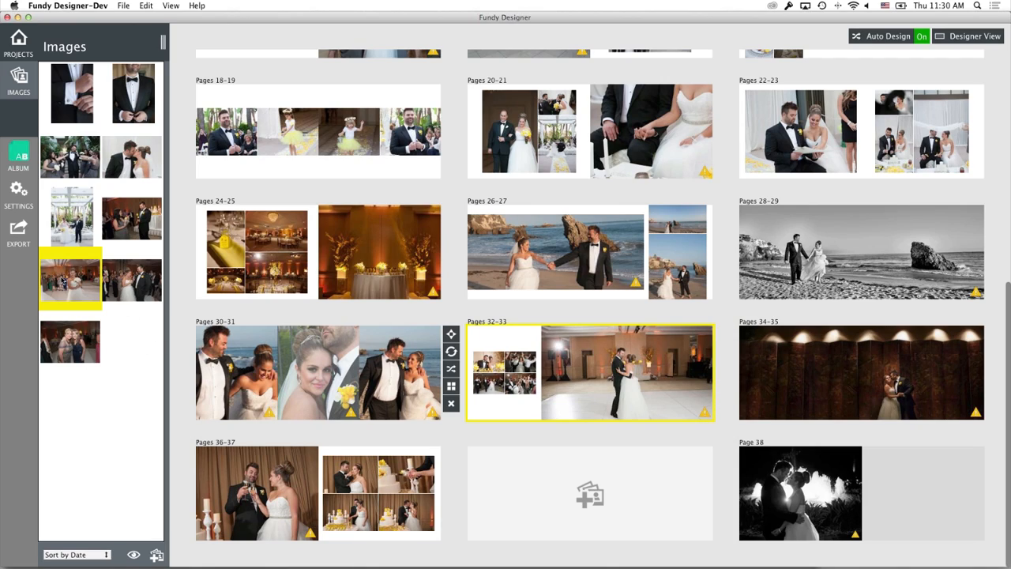
pyautogui.moveTo(65, 281); pyautogui.dragTo(520, 407)
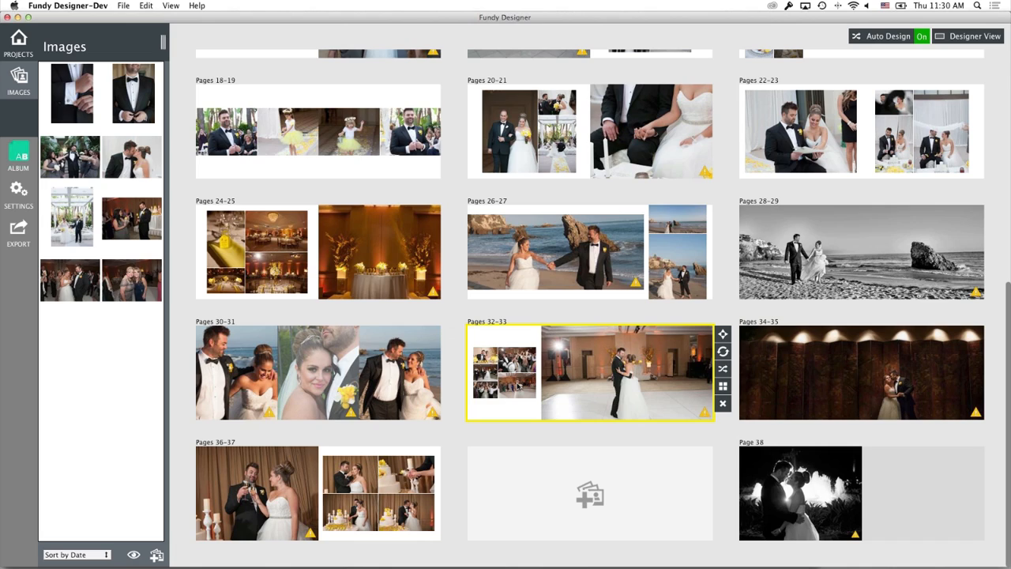
pyautogui.scroll(5, 521, 379)
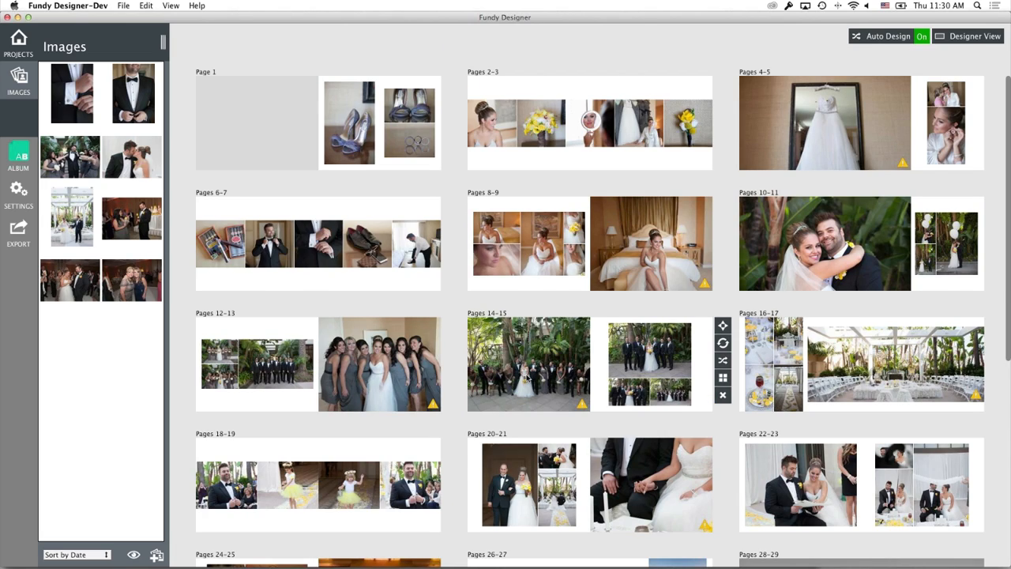
pyautogui.scroll(-5, 528, 378)
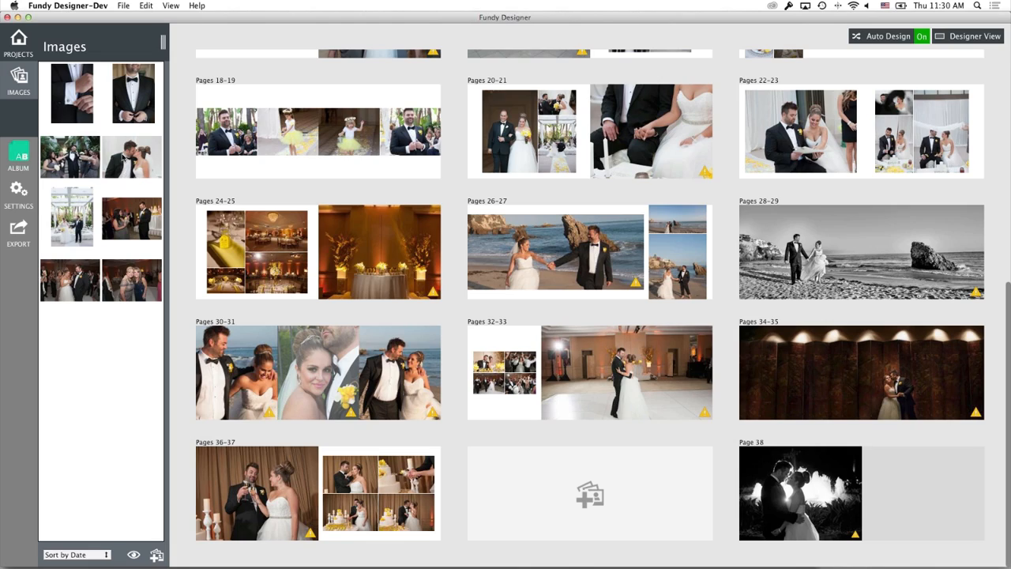
# Step: Try replacing the large first-dance photo on pages 32–33 with the kissing photo, and add the bride's dance-floor photo beside it
pyautogui.moveTo(123, 158); pyautogui.dragTo(605, 357)
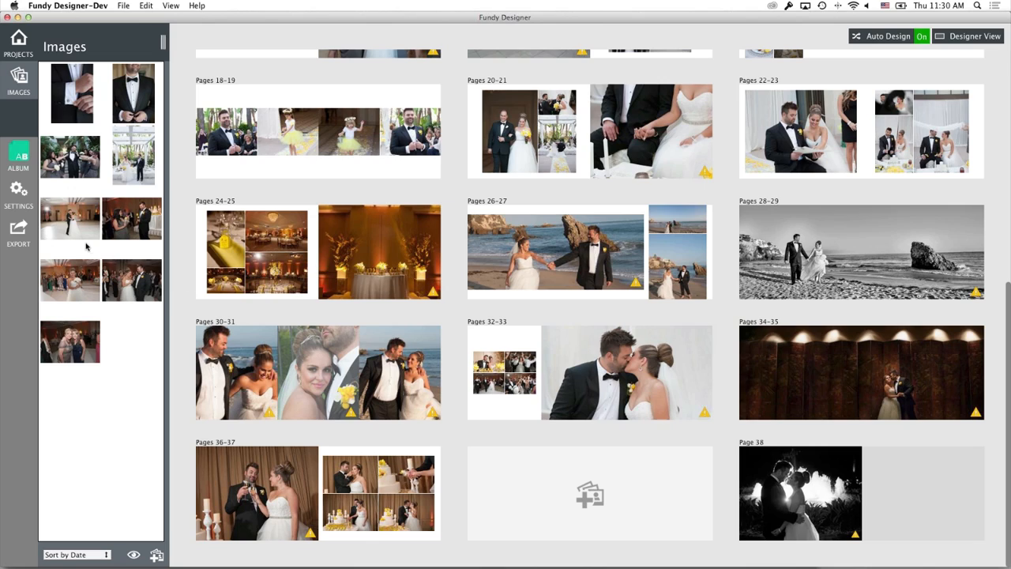
pyautogui.moveTo(81, 272); pyautogui.dragTo(637, 376)
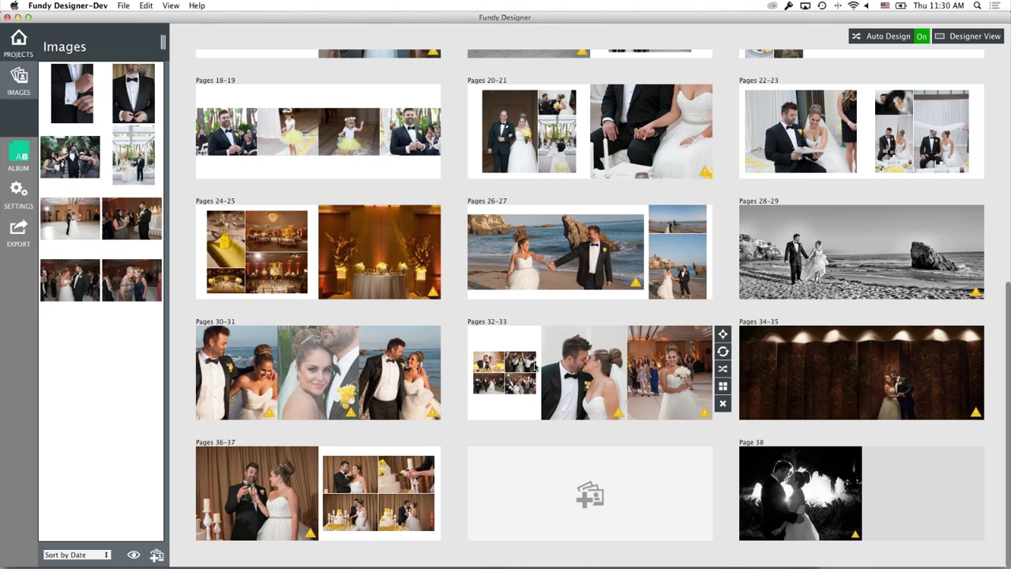
# Step: Open pages 32–33 for editing and delete the bride's dance-floor photo beside the kissing photo
pyautogui.click(657, 372)
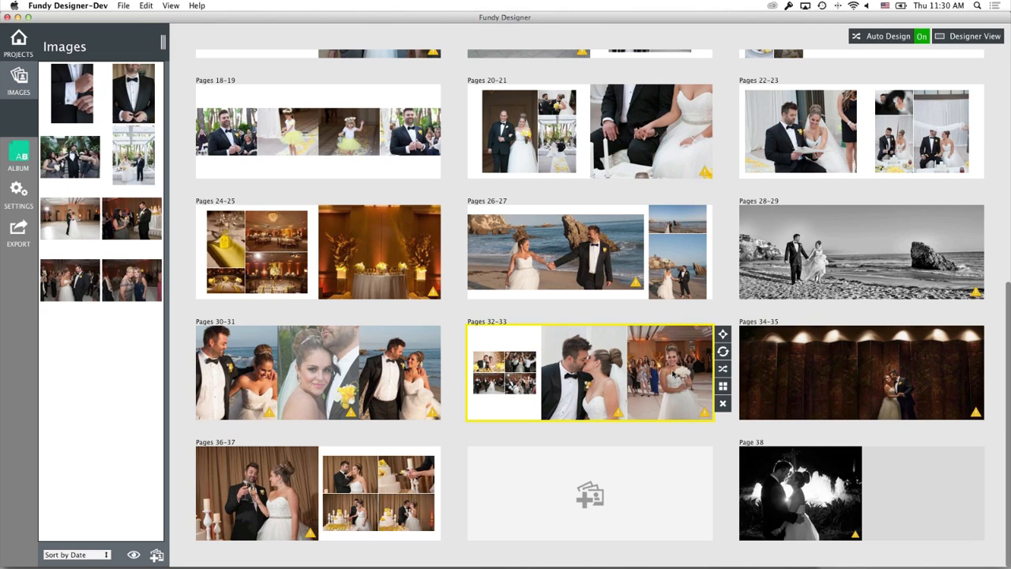
pyautogui.doubleClick(673, 374)
pyautogui.click(788, 326)
pyautogui.press('Delete')
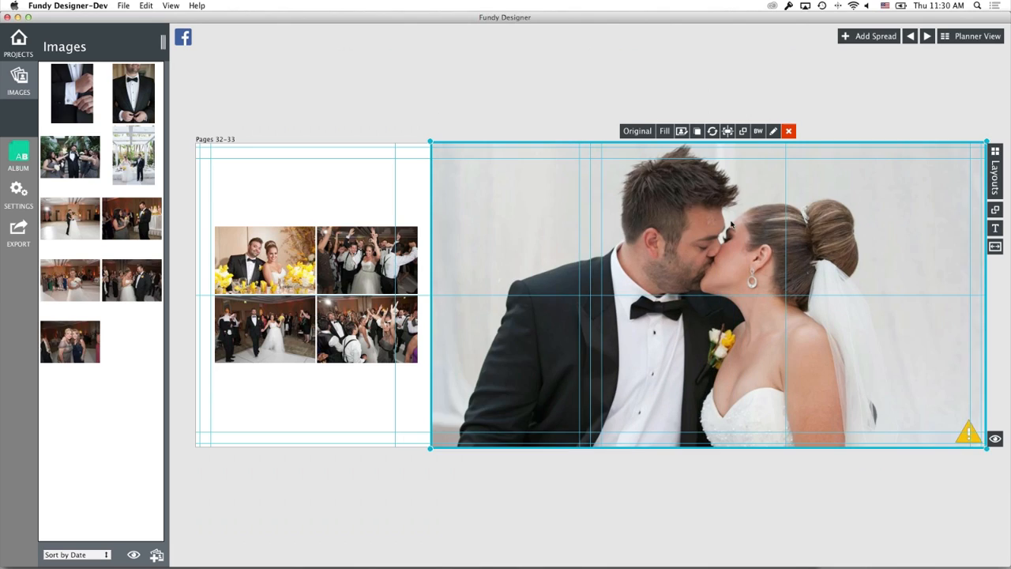
# Step: Return to the spread overview and replace the large kissing photo on pages 32–33 with the unused first-dance photo
pyautogui.click(966, 37)
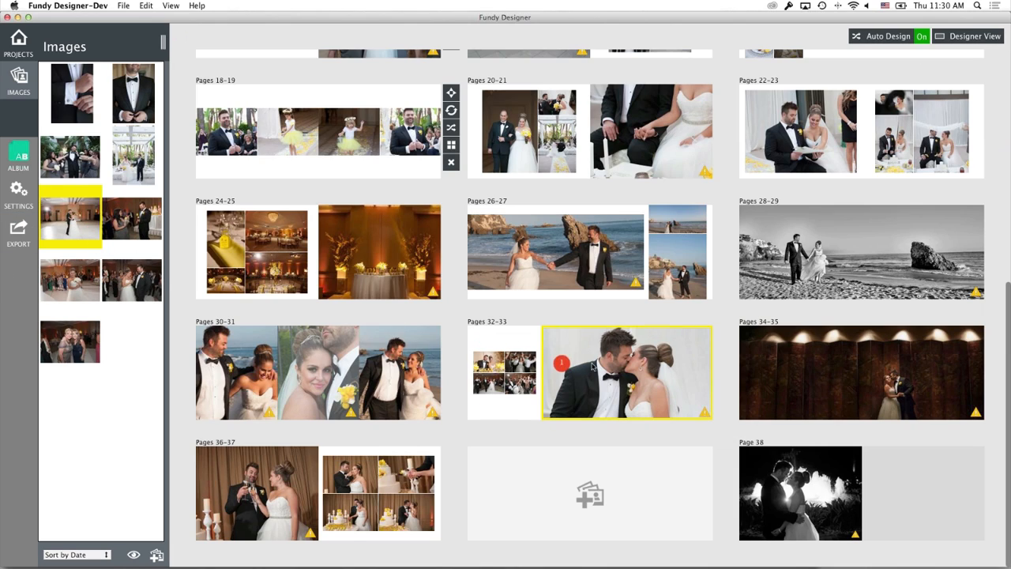
pyautogui.moveTo(593, 365); pyautogui.dragTo(605, 370)
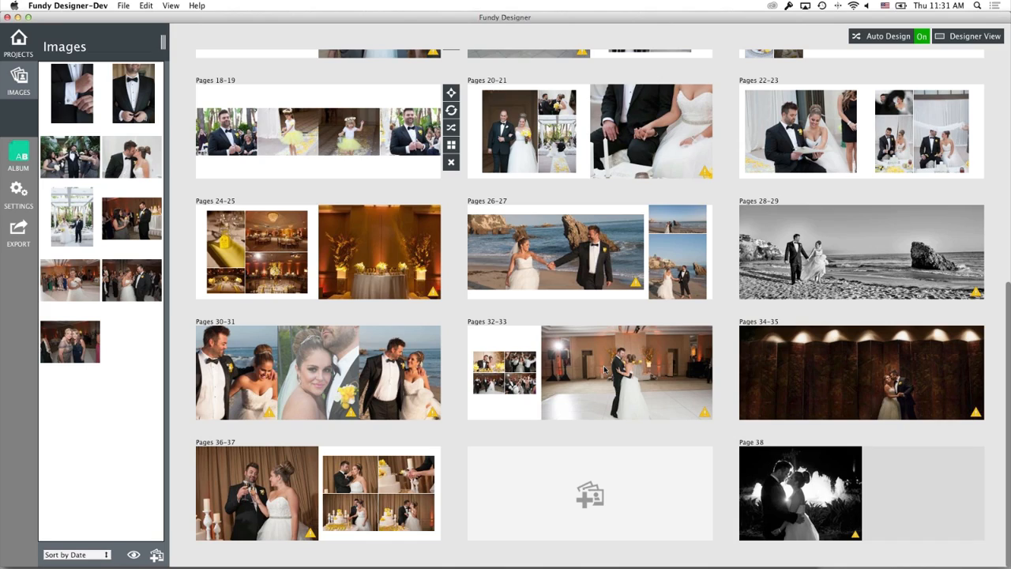
pyautogui.click(924, 374)
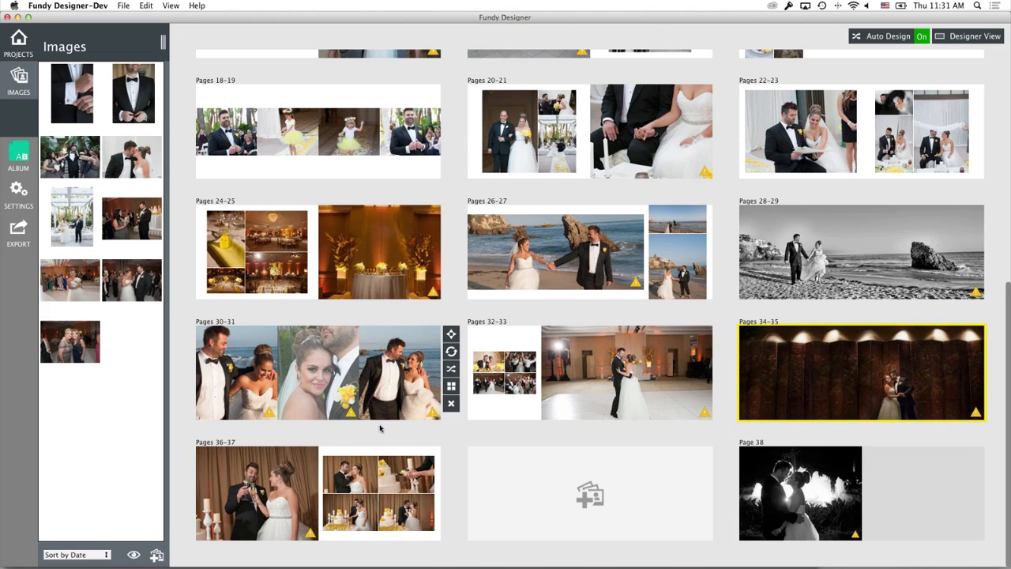
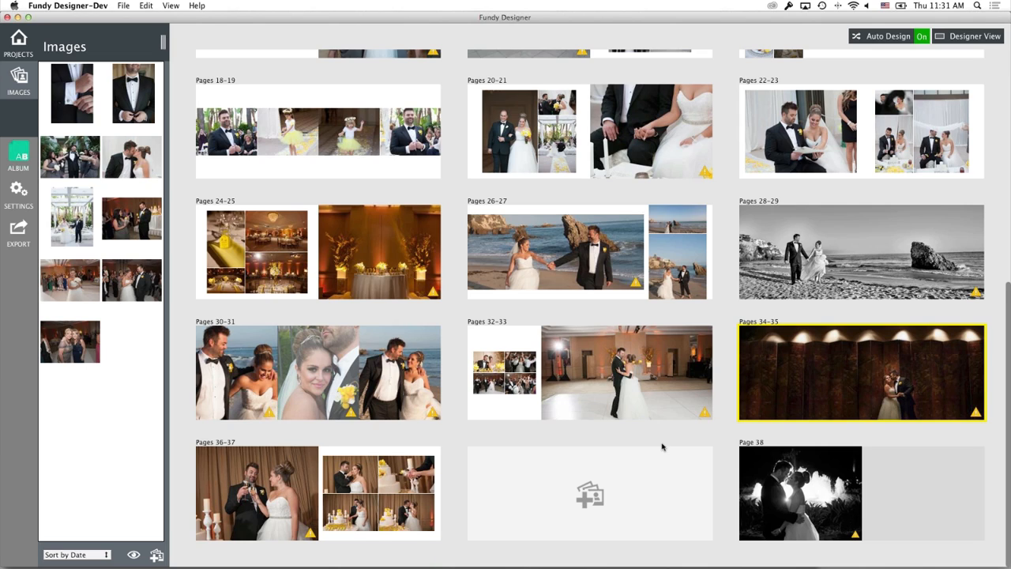
# Step: Save the album and add a new Image Brander item to the most recent project
pyautogui.scroll(5, 662, 446)
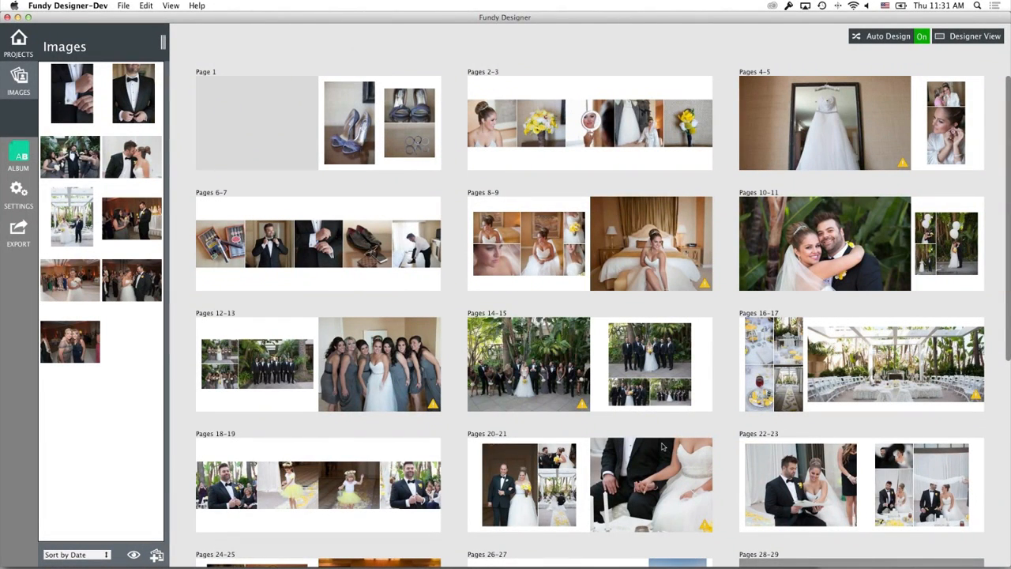
pyautogui.moveTo(667, 399)
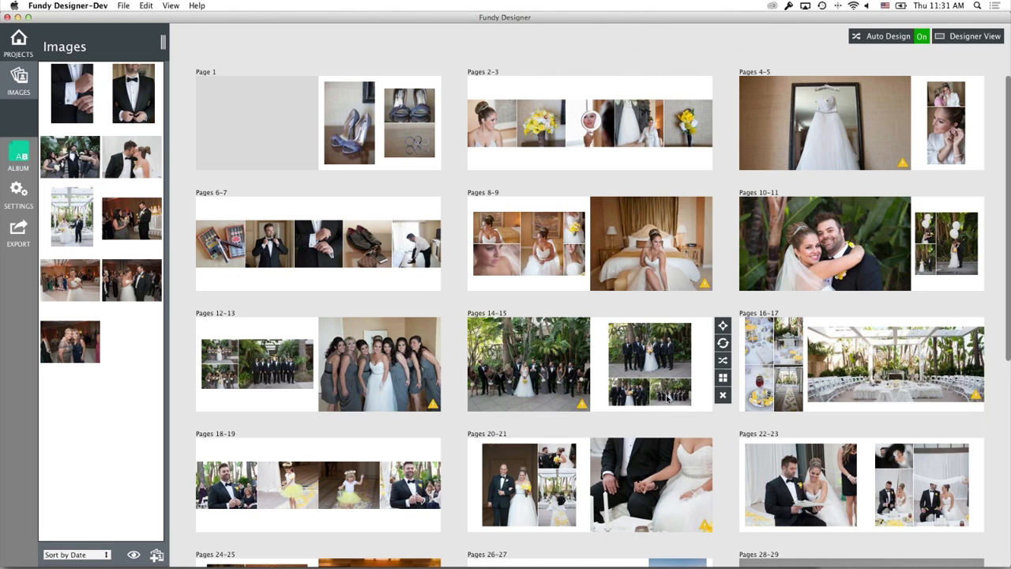
pyautogui.press('super+s')
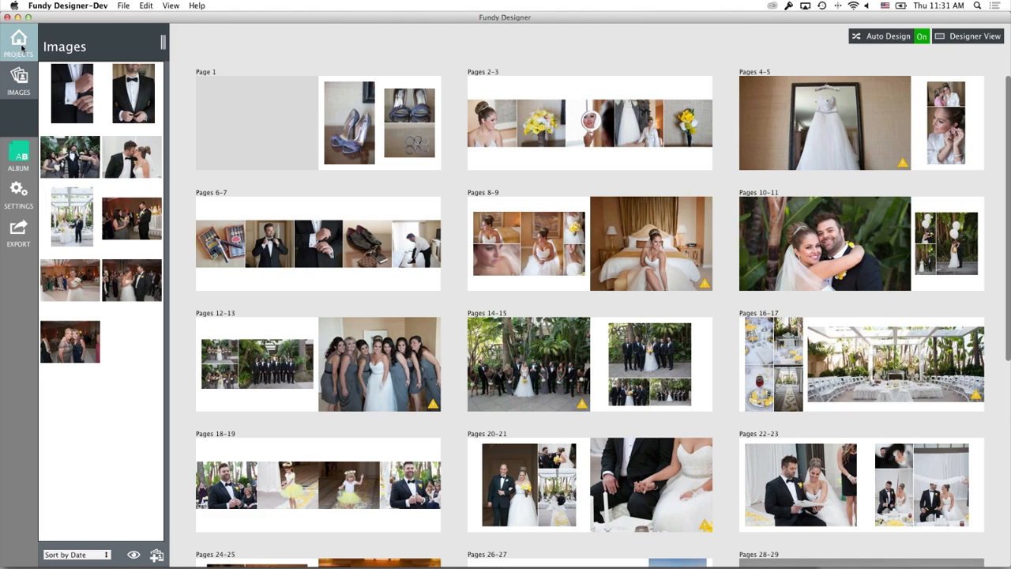
pyautogui.click(21, 49)
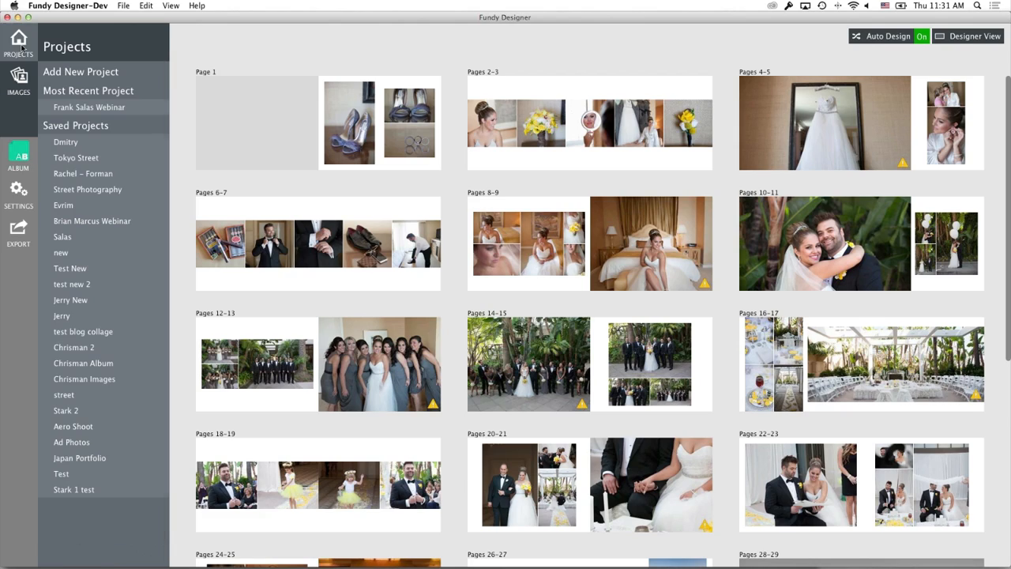
pyautogui.click(109, 108)
pyautogui.click(212, 81)
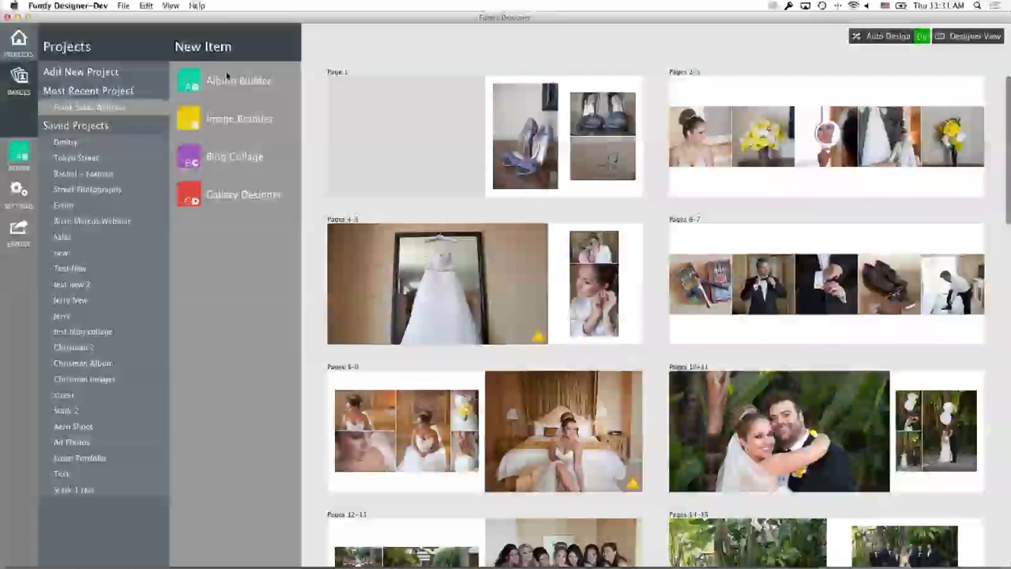
pyautogui.click(226, 118)
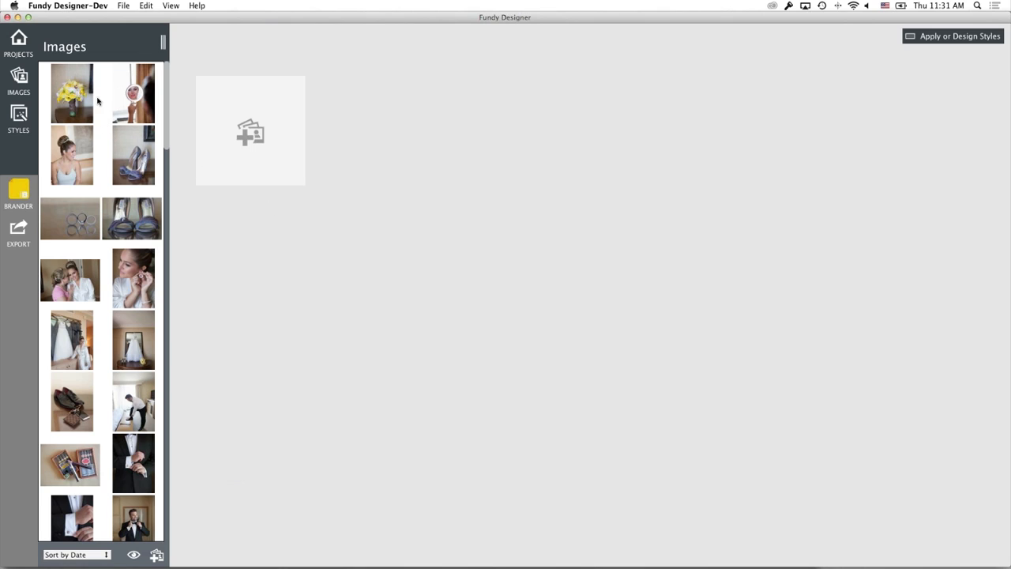
# Step: Add the front-view shoes, hanging wedding dress, cigar boxes and groom adjusting his bow tie photos to the Image Brander
pyautogui.click(79, 104)
pyautogui.click(129, 106)
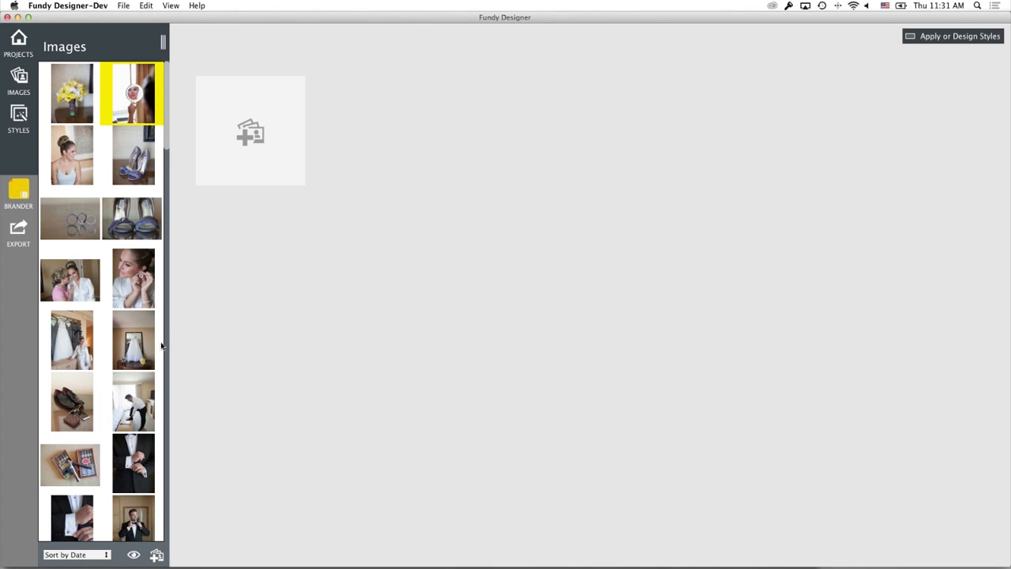
pyautogui.click(143, 350)
pyautogui.scroll(-3, 143, 429)
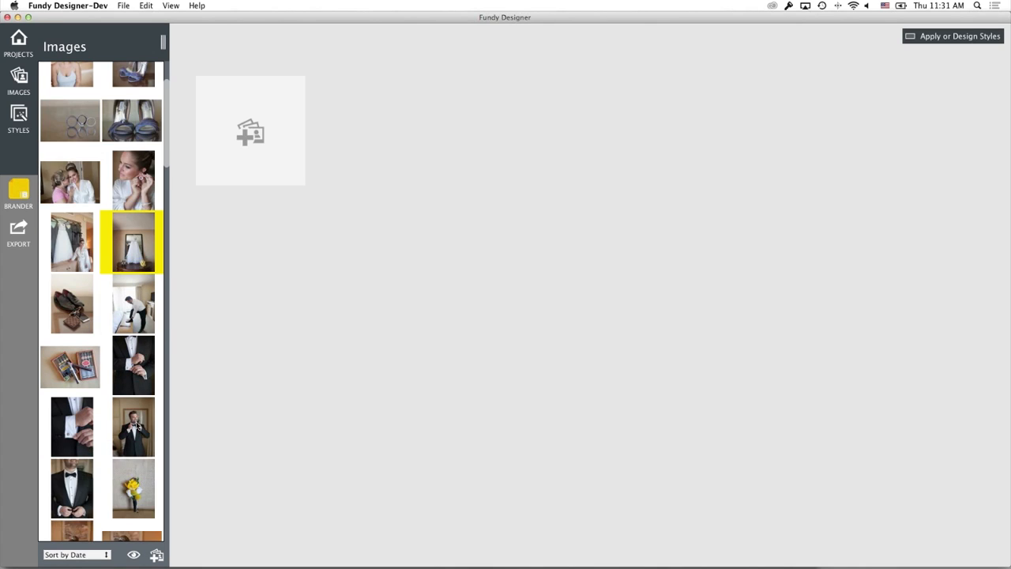
pyautogui.click(135, 424)
pyautogui.click(59, 348)
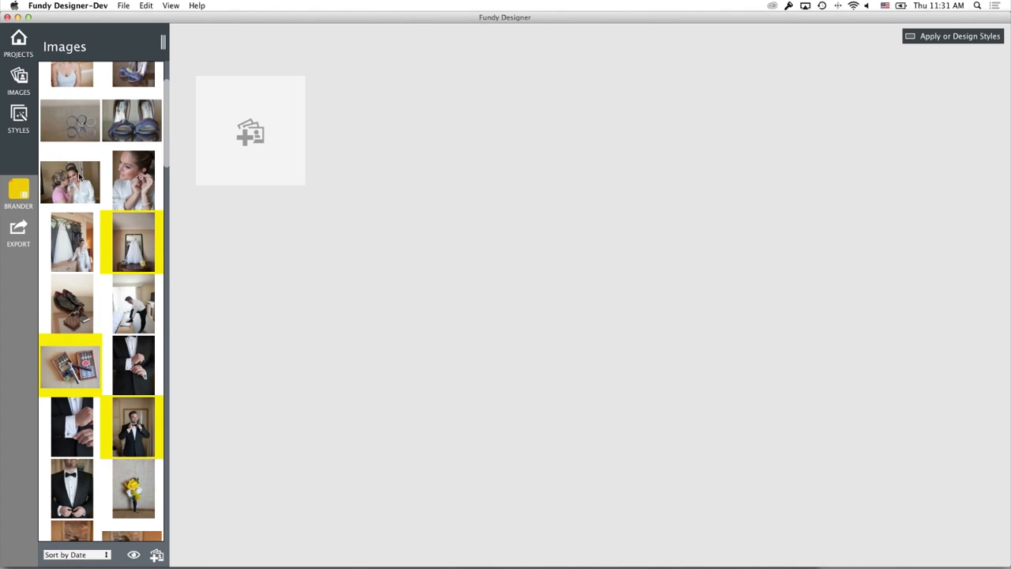
pyautogui.moveTo(146, 121); pyautogui.dragTo(272, 134)
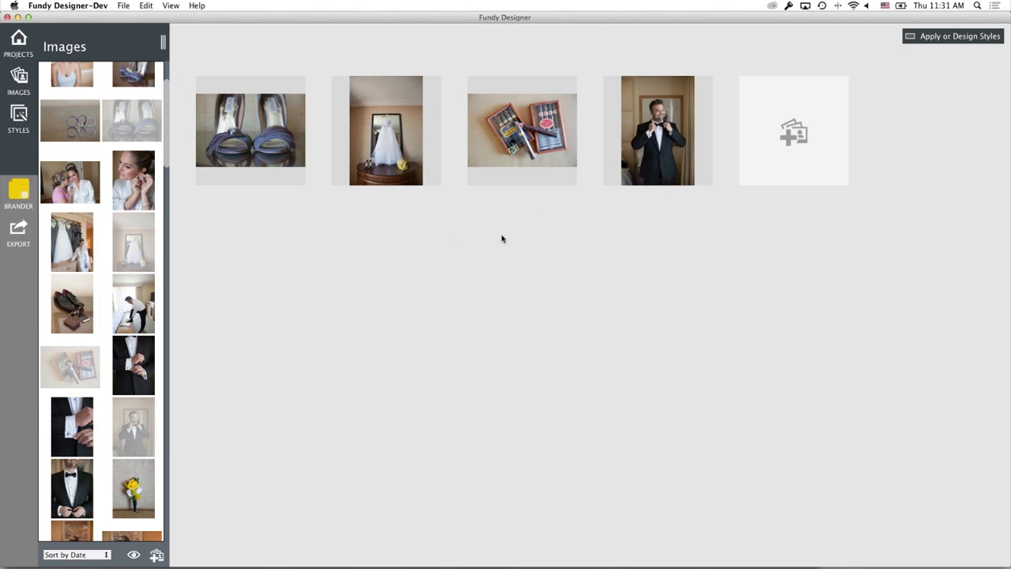
# Step: Add the wedding rings, the black-and-white couple portrait and the dark wood-wall couple photo to the Image Brander
pyautogui.moveTo(76, 130); pyautogui.dragTo(819, 157)
pyautogui.scroll(-20, 99, 436)
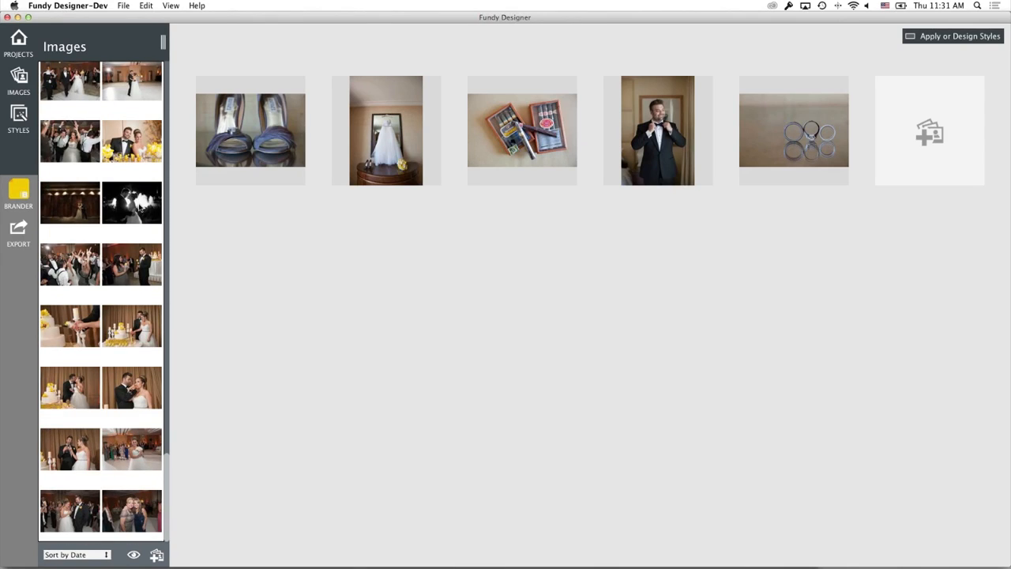
pyautogui.click(140, 199)
pyautogui.click(921, 159)
pyautogui.click(92, 203)
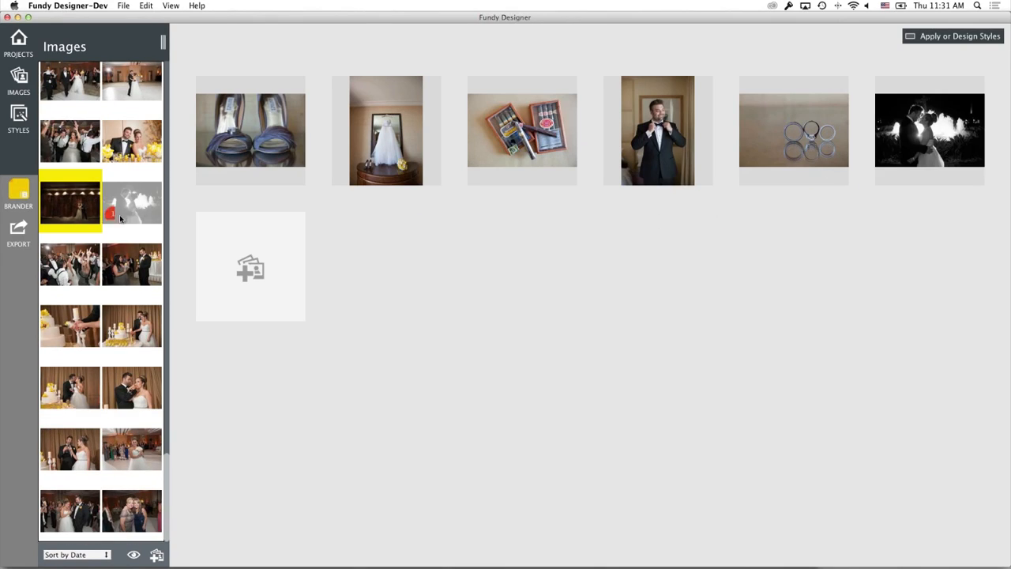
pyautogui.click(261, 277)
# Step: Open the shoes photo in the style editor and import fs-logo copy.png from the Desktop as its logo
pyautogui.click(266, 150)
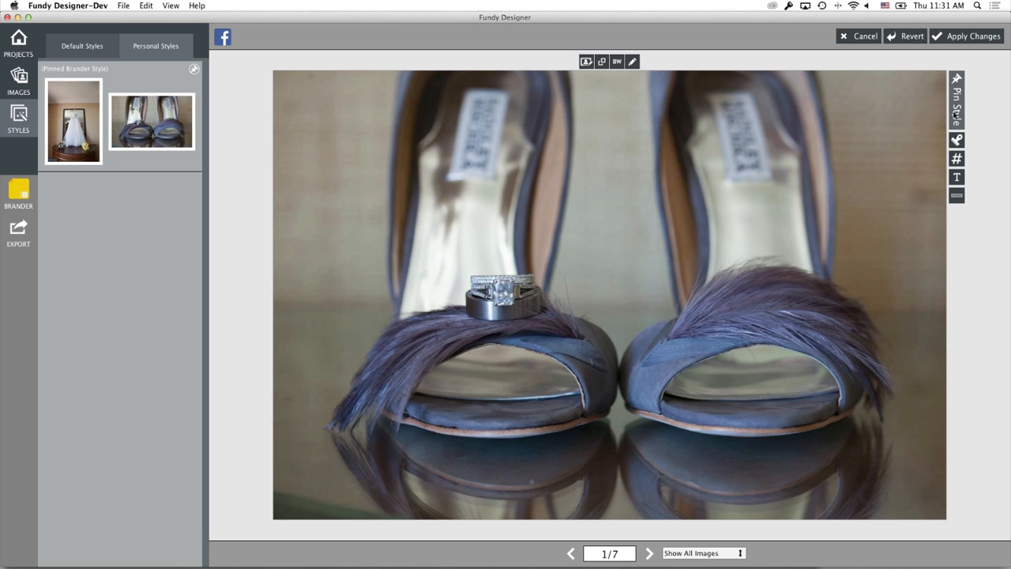
pyautogui.click(957, 140)
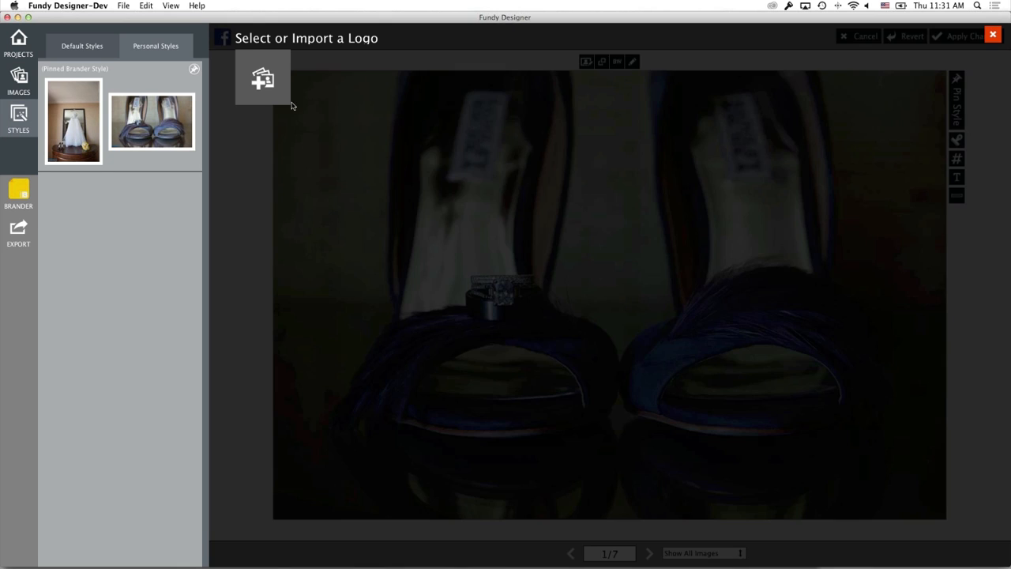
pyautogui.click(248, 79)
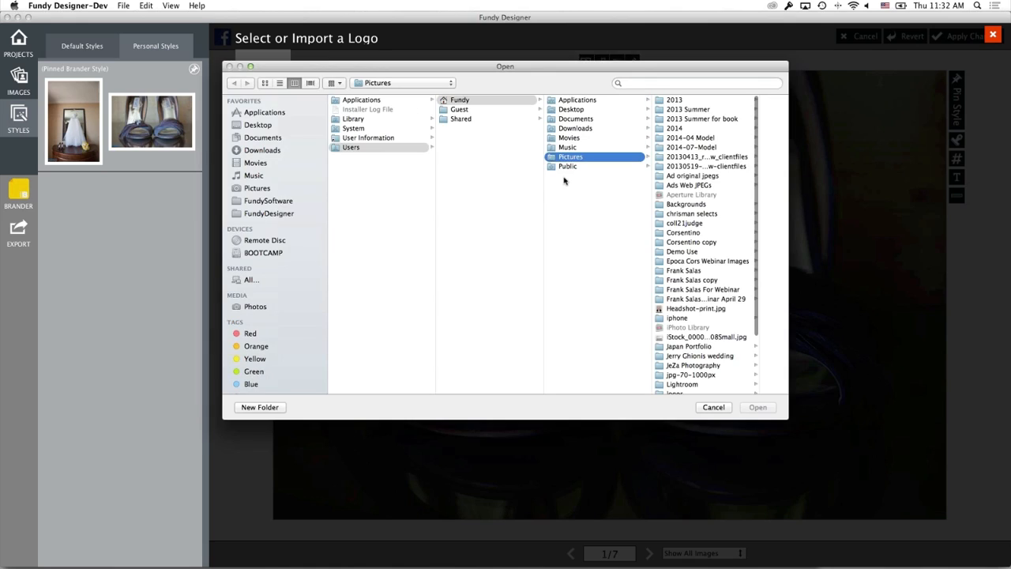
pyautogui.click(579, 110)
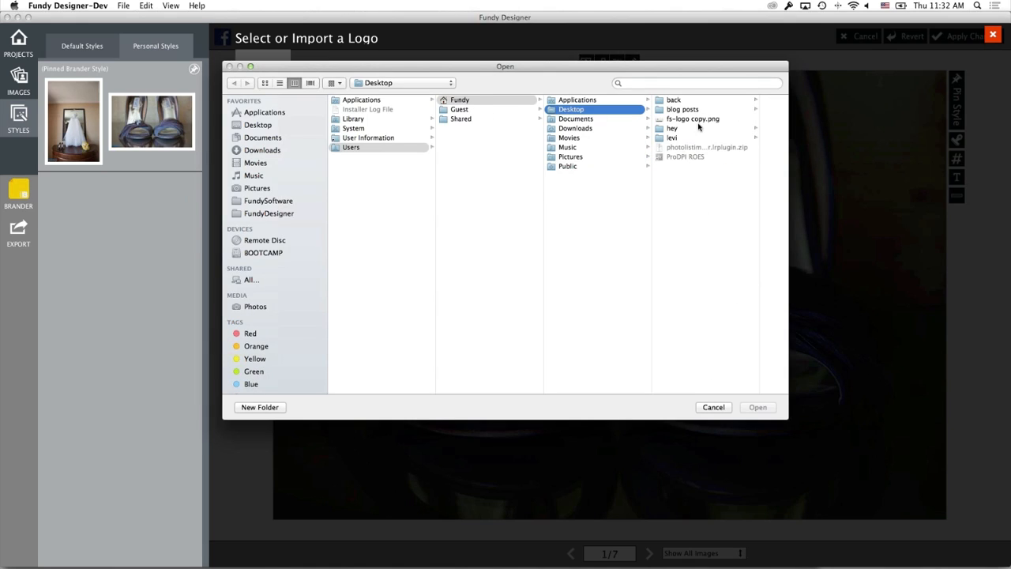
pyautogui.click(697, 119)
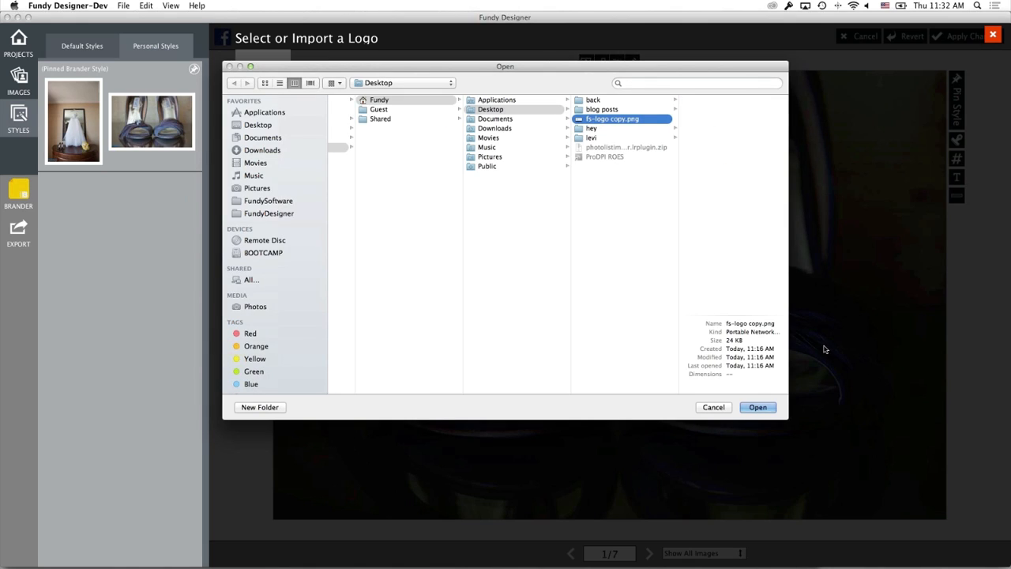
pyautogui.click(759, 407)
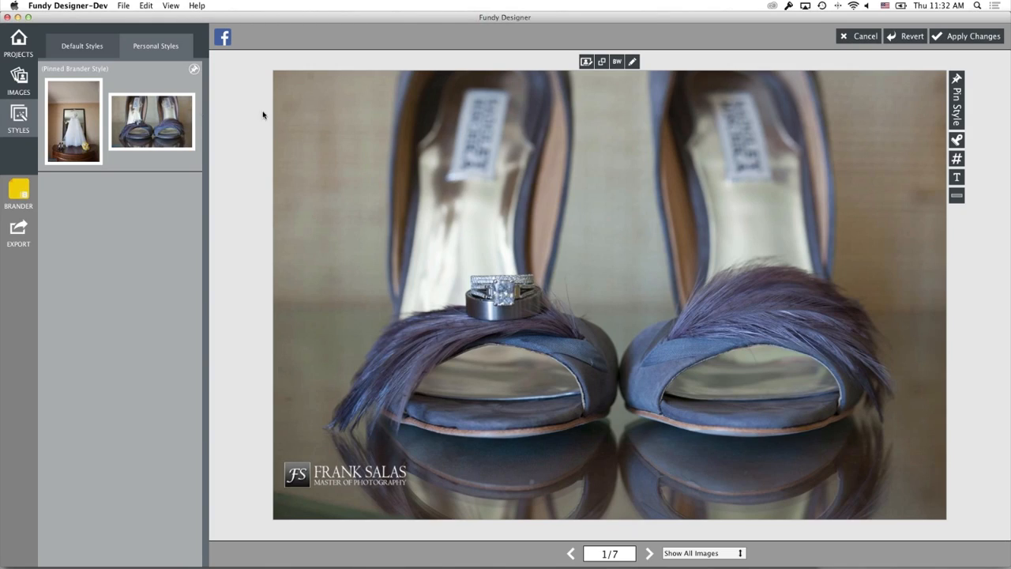
# Step: Try the default Framed with Stroke & Shadow style on the shoes photo, and apply the plain Framed style
pyautogui.click(111, 45)
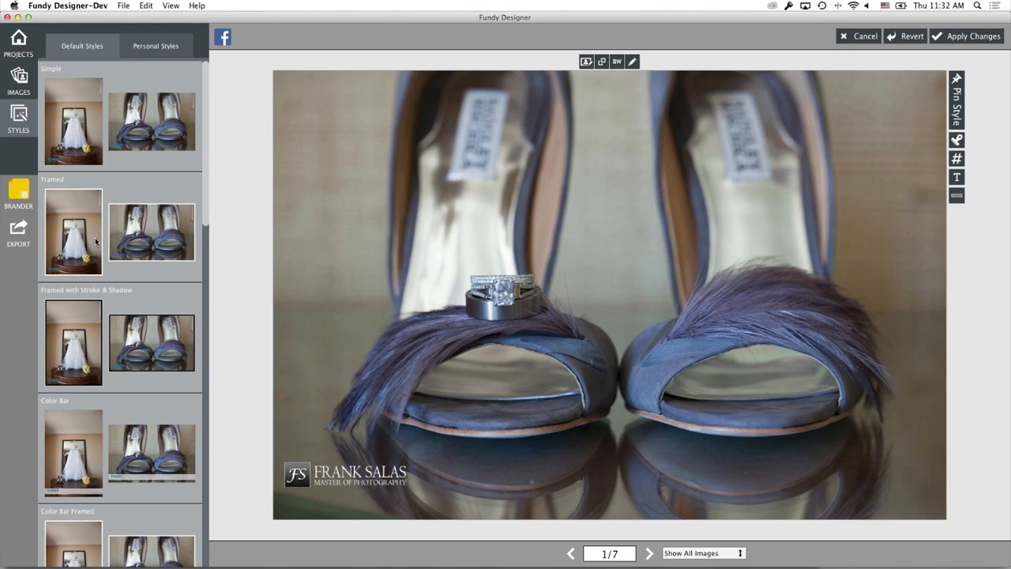
pyautogui.click(96, 242)
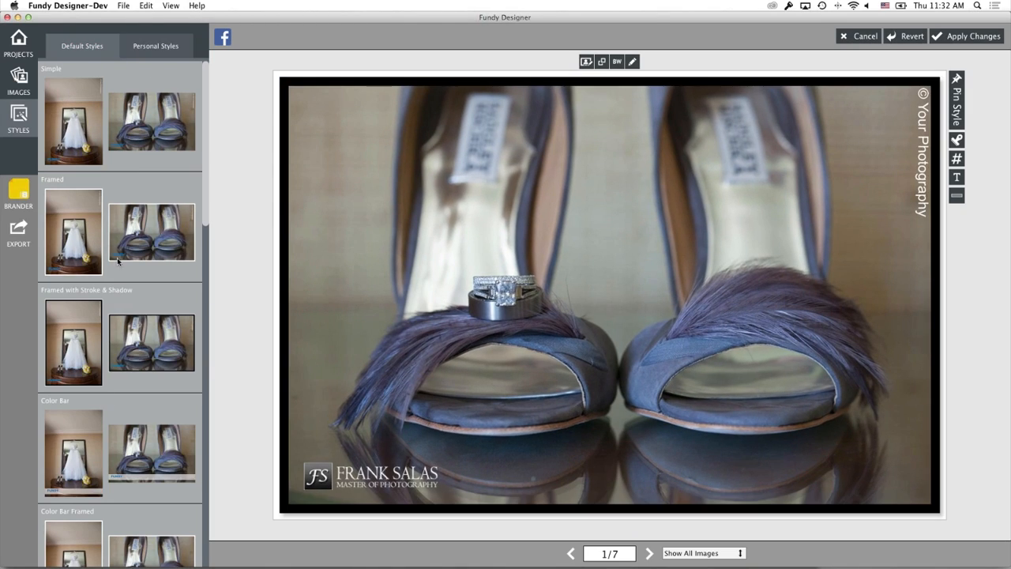
pyautogui.click(118, 256)
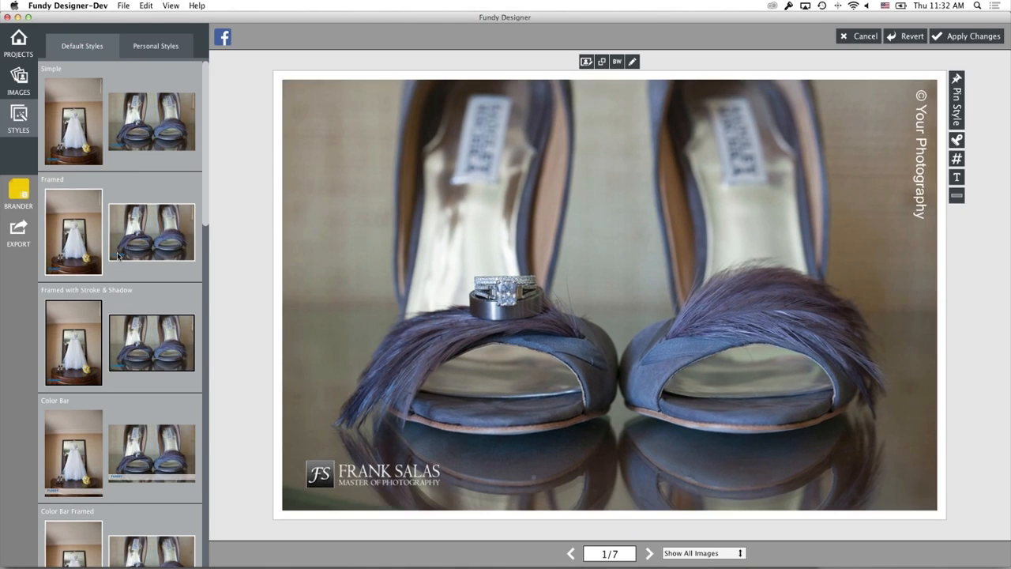
# Step: Replace the "Your Photography" placeholder after the copyright symbol with the photographer's full name
pyautogui.click(920, 169)
pyautogui.click(988, 232)
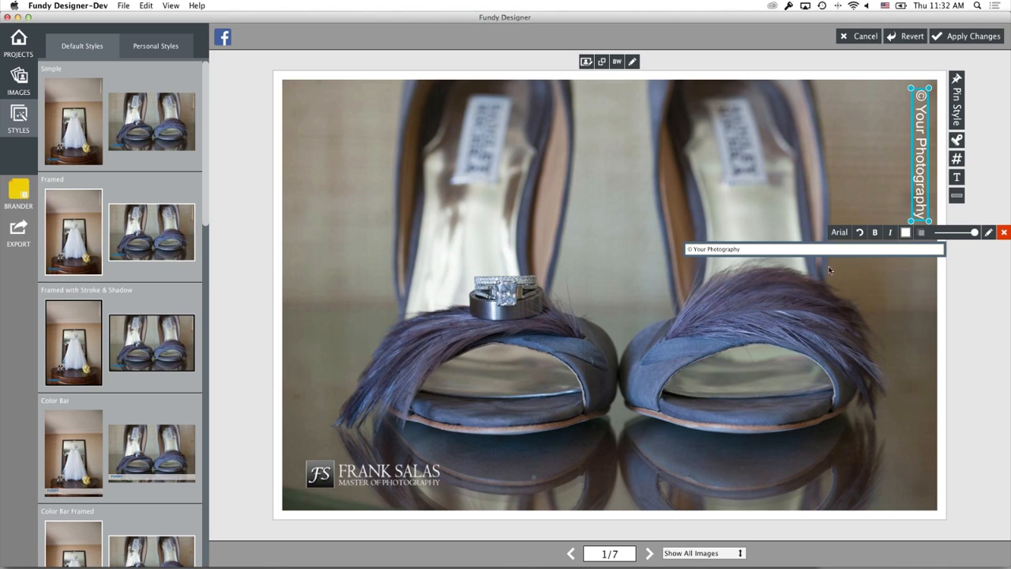
pyautogui.moveTo(748, 248); pyautogui.dragTo(693, 249)
pyautogui.write('Frank Salas')
pyautogui.press('Return')
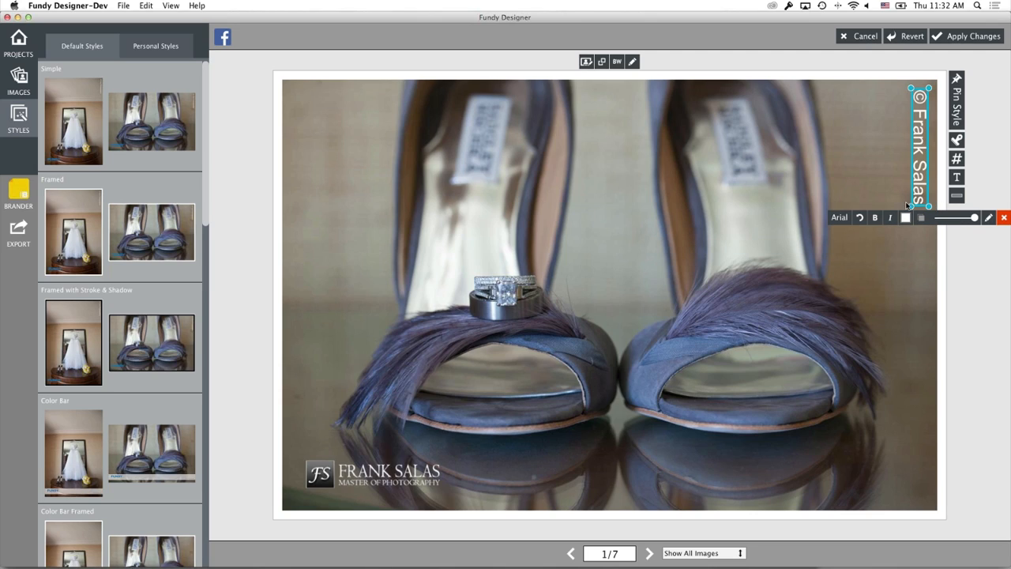
# Step: Shrink the vertical copyright text, move it close to the photo's upper-right corner, and apply the branding to all images
pyautogui.moveTo(908, 204); pyautogui.dragTo(905, 145)
pyautogui.moveTo(889, 165); pyautogui.dragTo(926, 112)
pyautogui.click(964, 38)
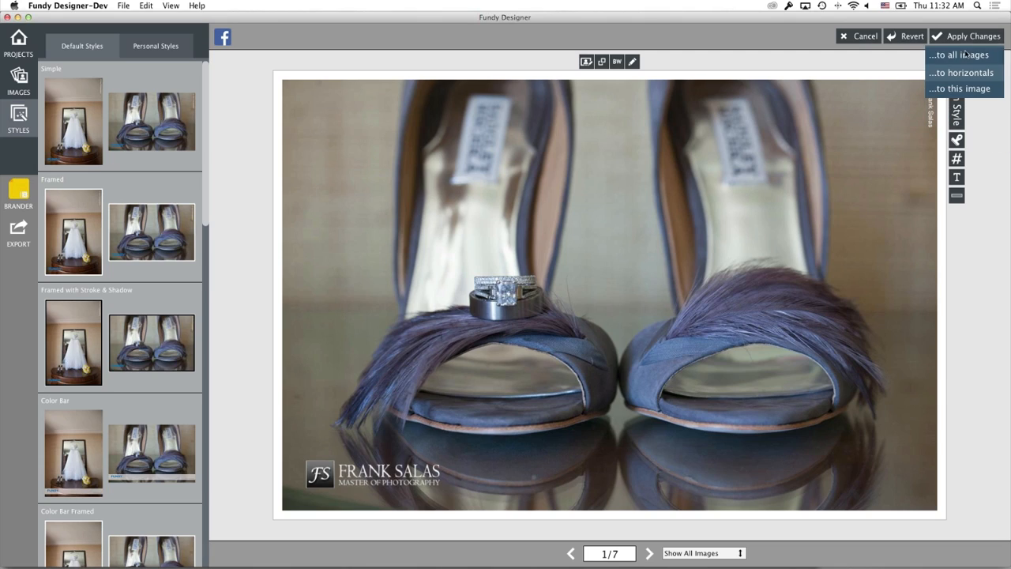
pyautogui.click(965, 55)
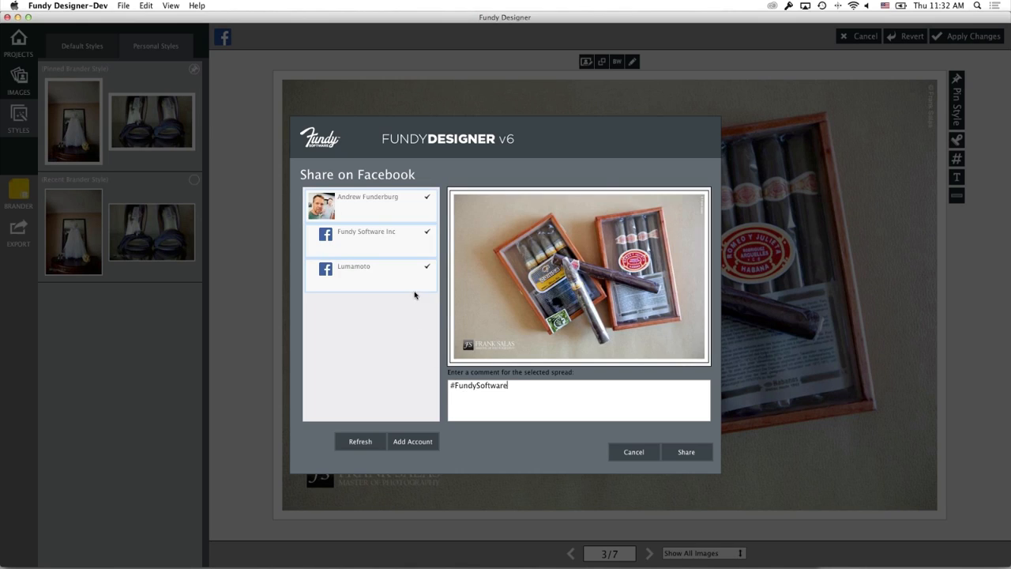
# Step: Share the cigar boxes photo on Facebook, excluding Lumamoto, with "Great webinar with OnOne Software and" plus the photographer's name before #FundySoftware
pyautogui.click(448, 386)
pyautogui.write('Great webinar wi')
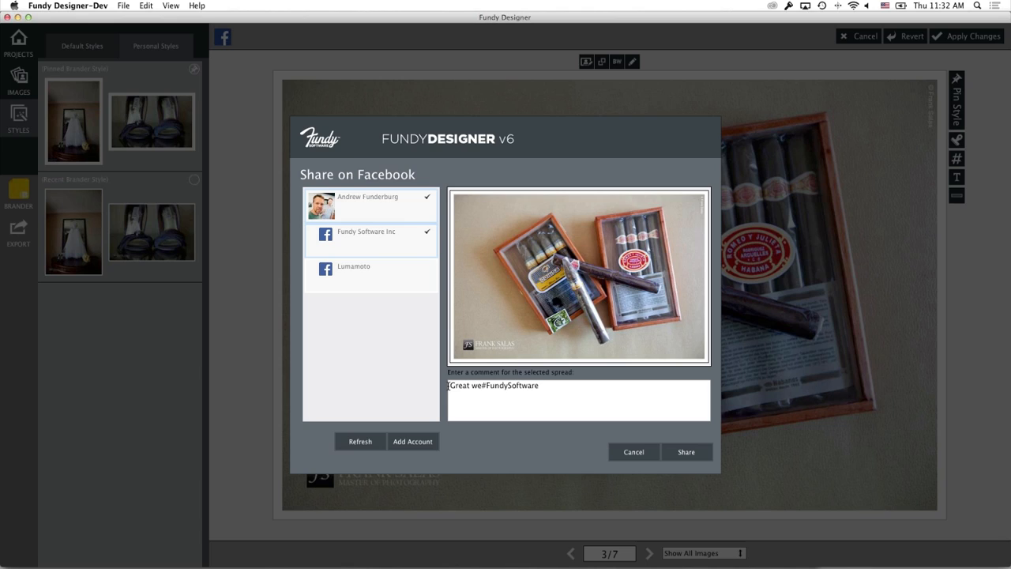
pyautogui.write('th OnOne Soft')
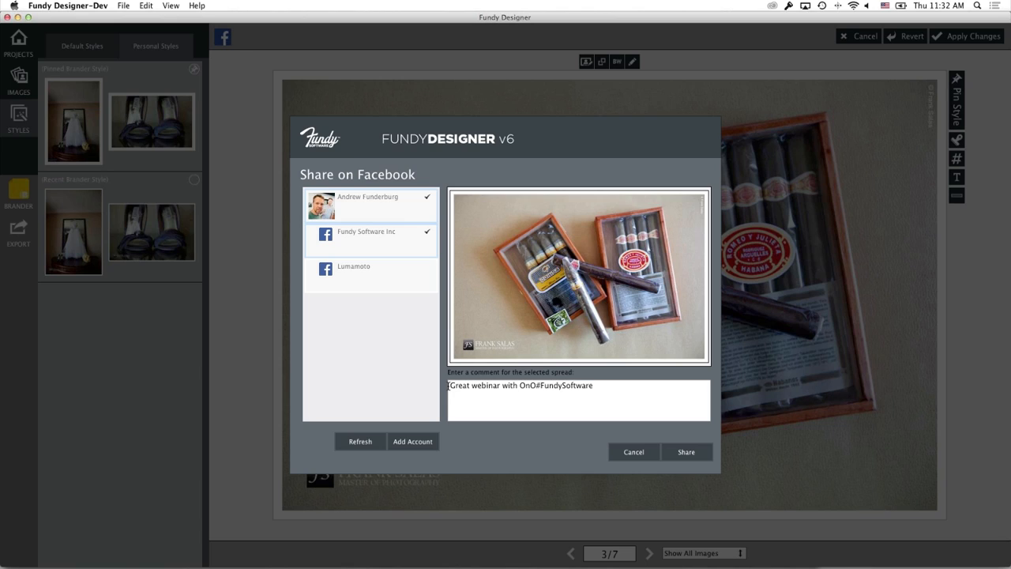
pyautogui.write('ware and Frank ')
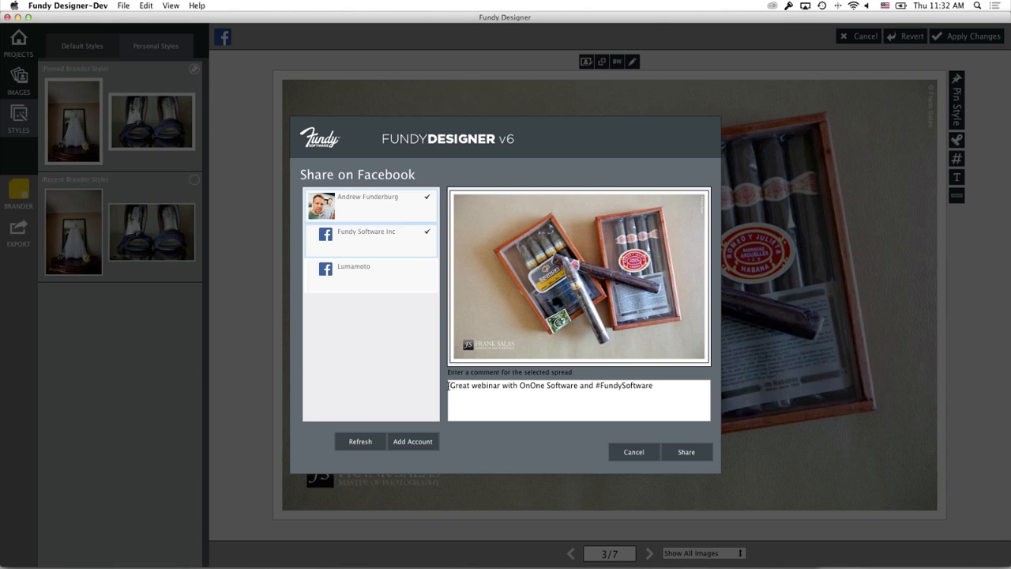
pyautogui.write('Salas.')
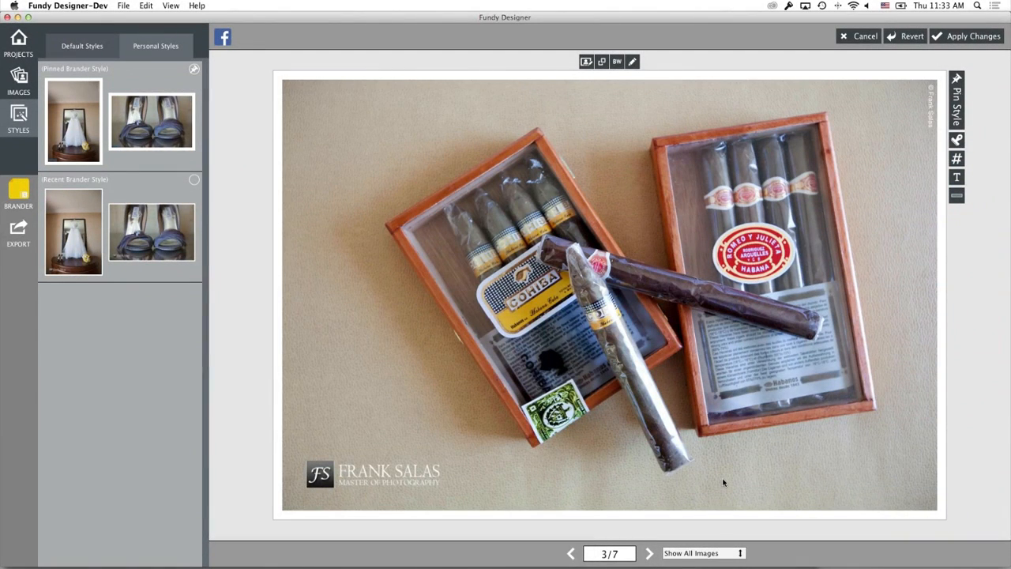
# Step: Return from the style editor to the branded image overview and open the export settings, dismissing the Facebook share status
pyautogui.click(18, 231)
pyautogui.click(583, 196)
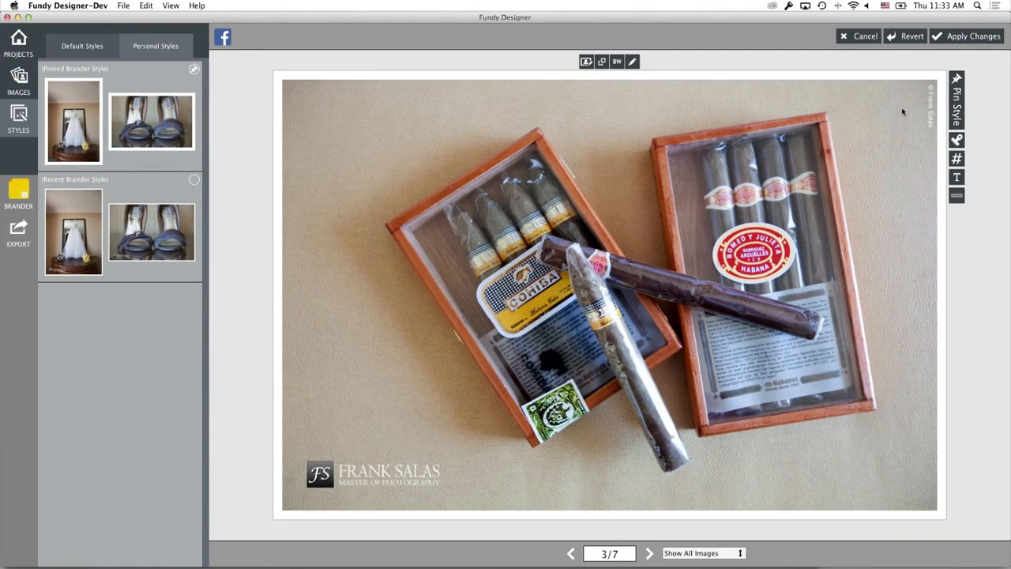
pyautogui.click(987, 36)
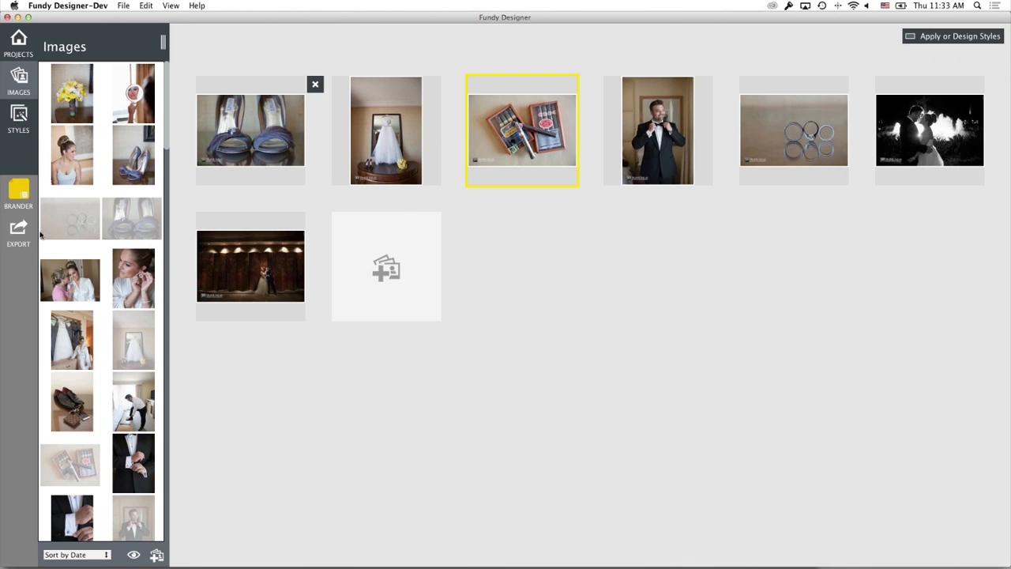
pyautogui.click(30, 231)
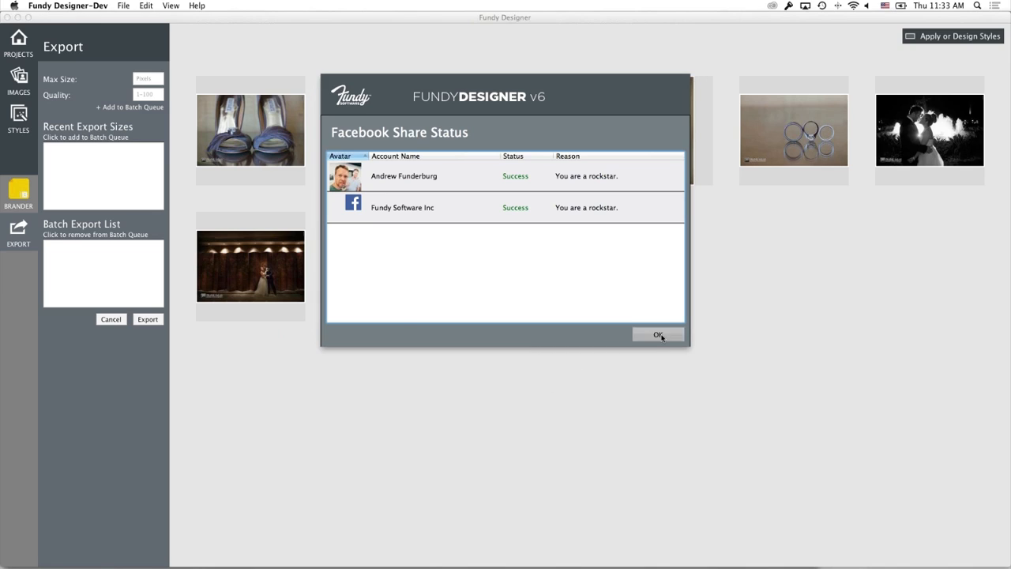
pyautogui.click(659, 335)
# Step: Add a new Blog Collage item to the most recent project
pyautogui.click(18, 41)
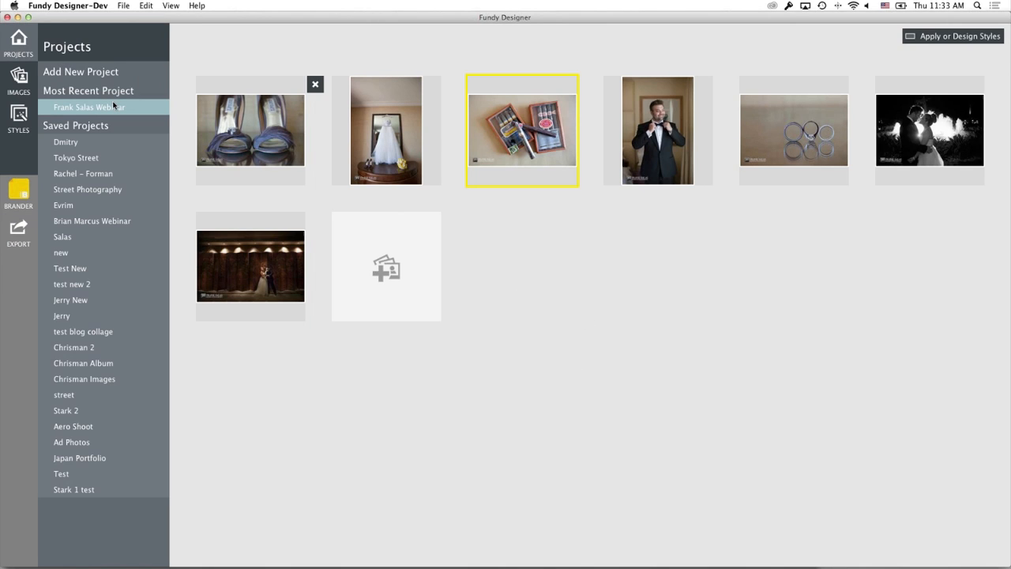
pyautogui.click(113, 105)
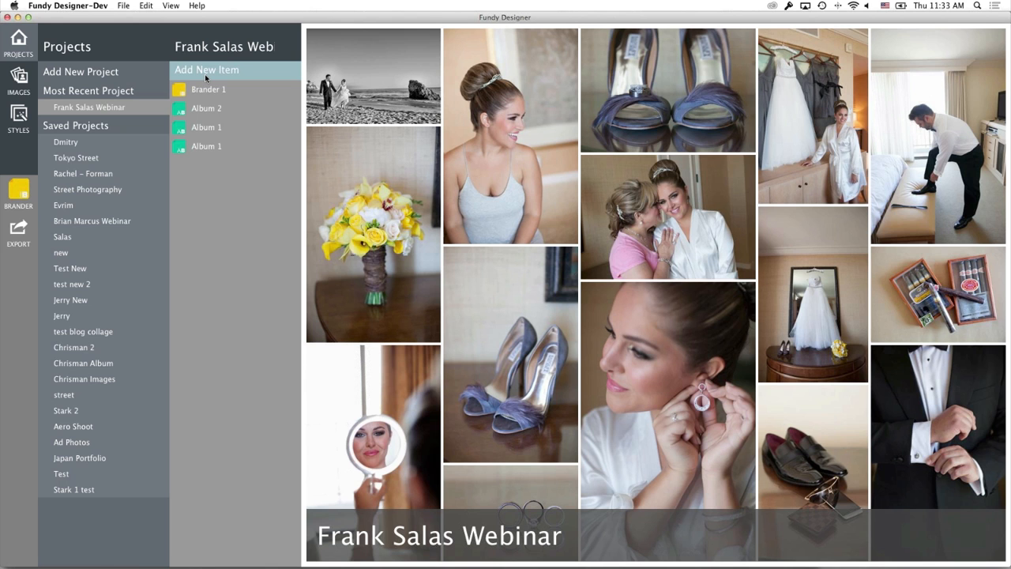
pyautogui.click(205, 73)
pyautogui.click(224, 169)
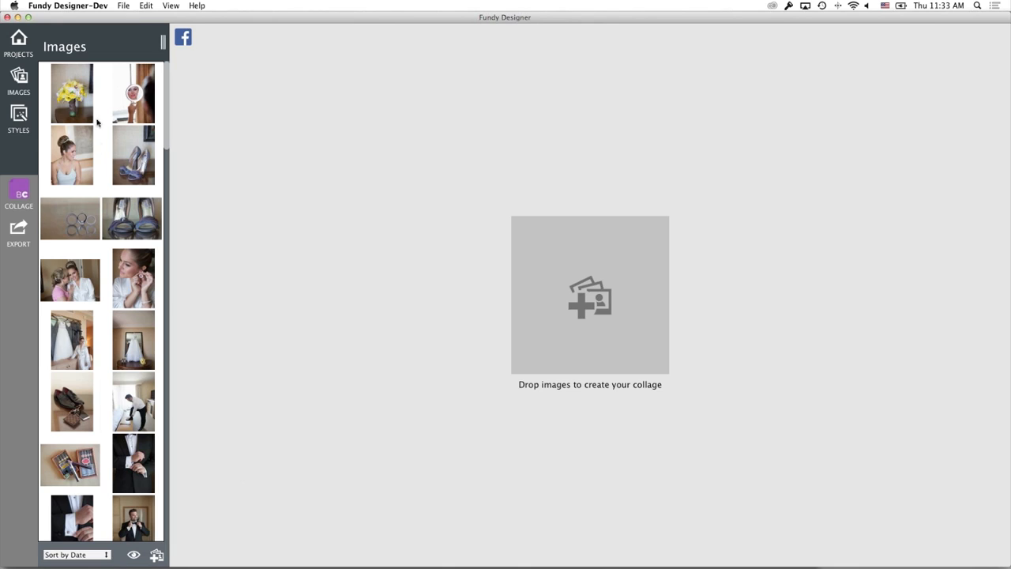
# Step: Create the collage from the first seven images, from the bouquet to the bride with her mother, and remove the upright shoes photo
pyautogui.keyDown('shift'); pyautogui.click(74, 291); pyautogui.keyUp('shift')
pyautogui.moveTo(74, 291); pyautogui.dragTo(516, 288)
pyautogui.click(728, 361)
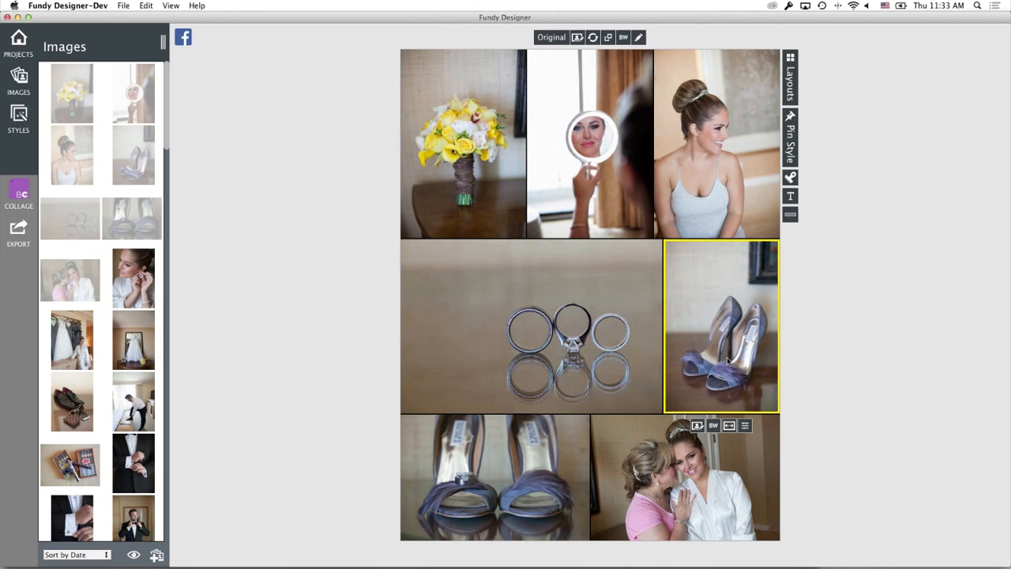
pyautogui.press('Delete')
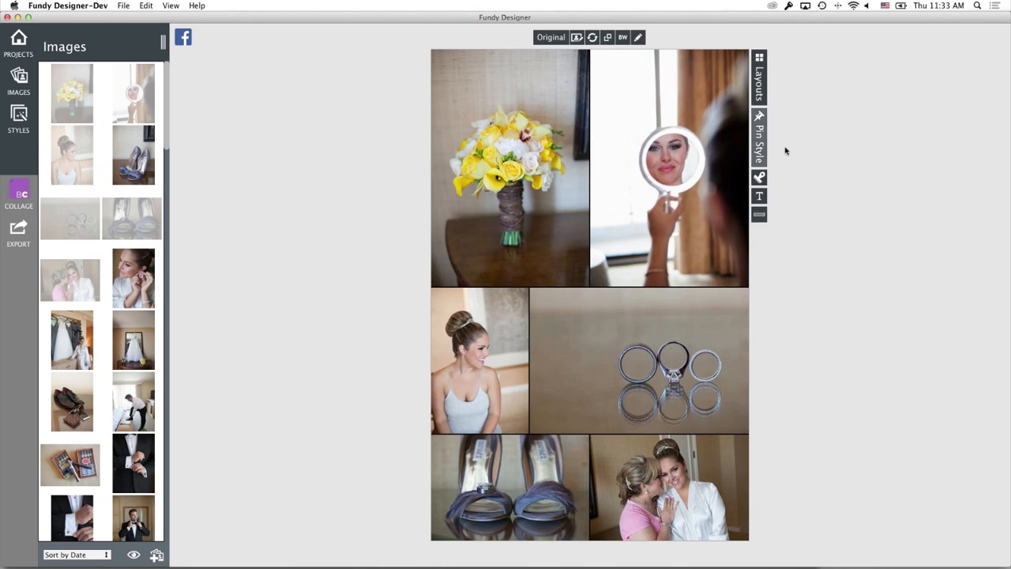
# Step: Set the first row of the collage to 3 images in the advanced layout settings
pyautogui.click(638, 37)
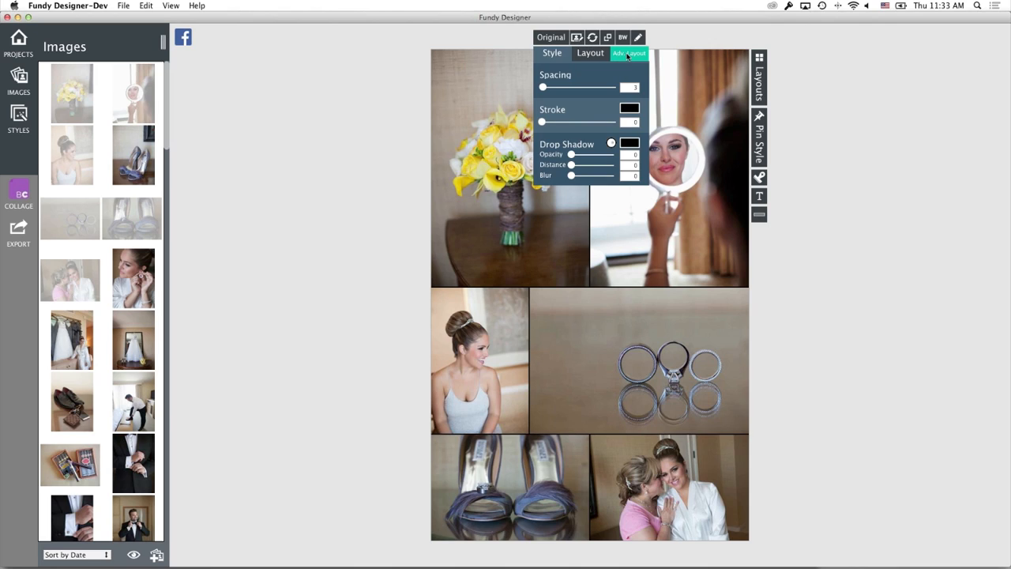
pyautogui.click(626, 55)
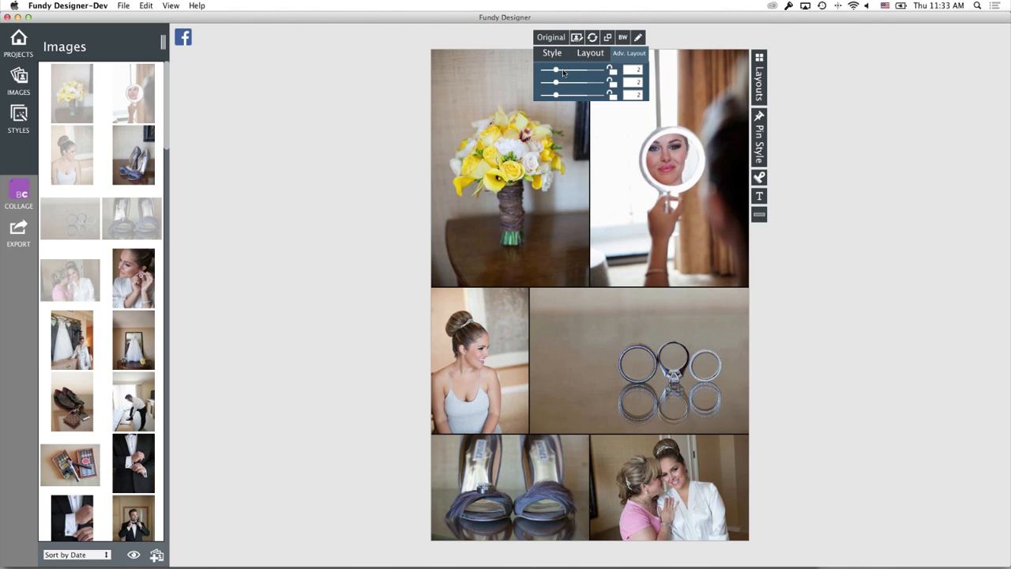
pyautogui.moveTo(566, 72); pyautogui.dragTo(572, 71)
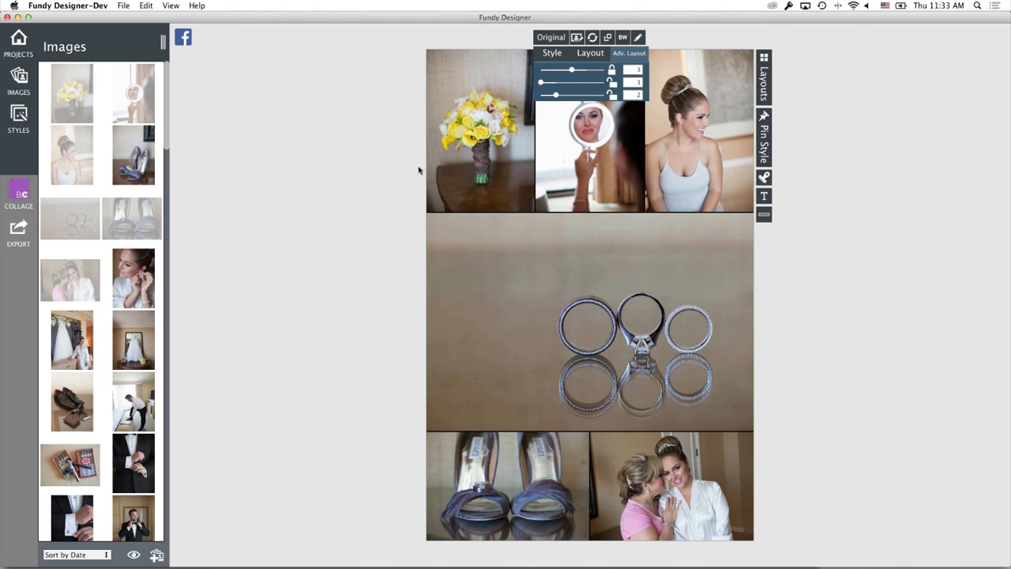
# Step: Apply the pinned brander style to the collage and replace its Fundy logo with the photographer's logo
pyautogui.click(10, 128)
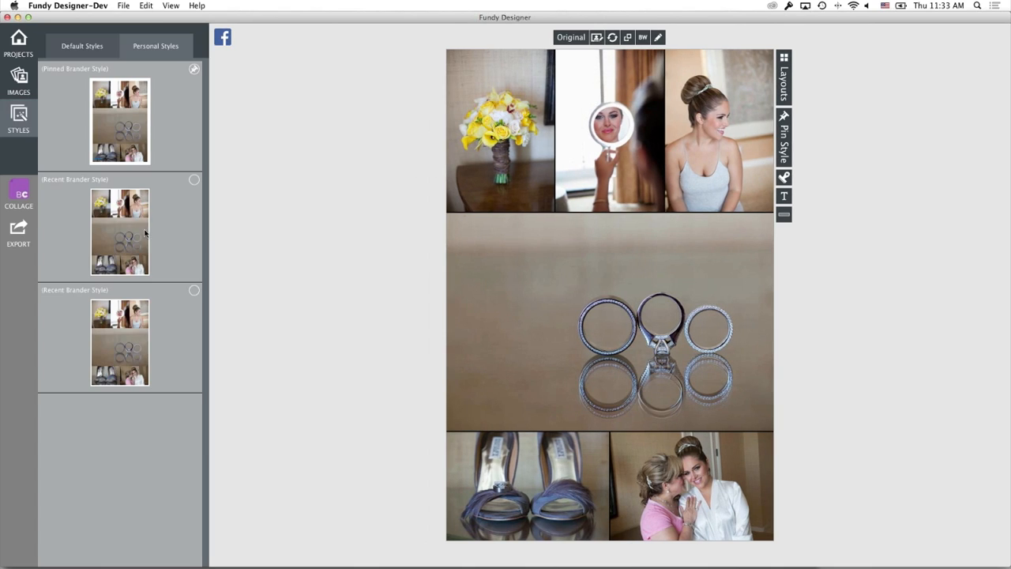
pyautogui.click(132, 118)
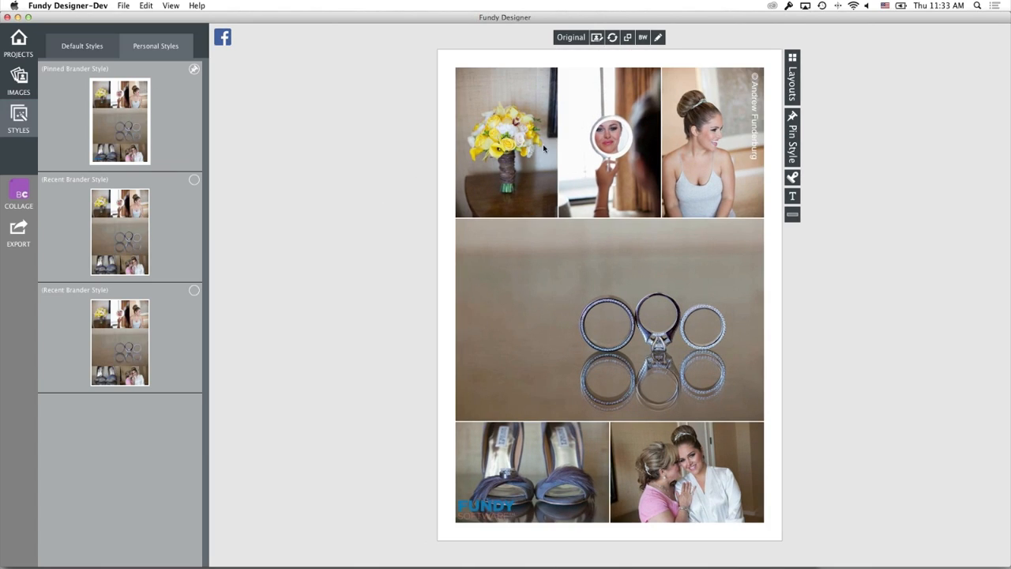
pyautogui.click(793, 177)
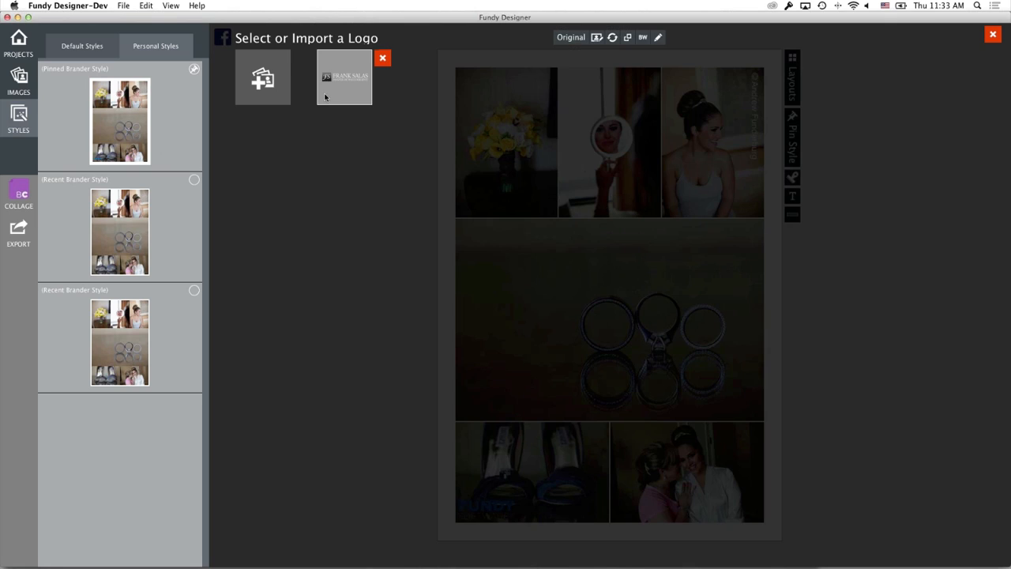
pyautogui.click(344, 77)
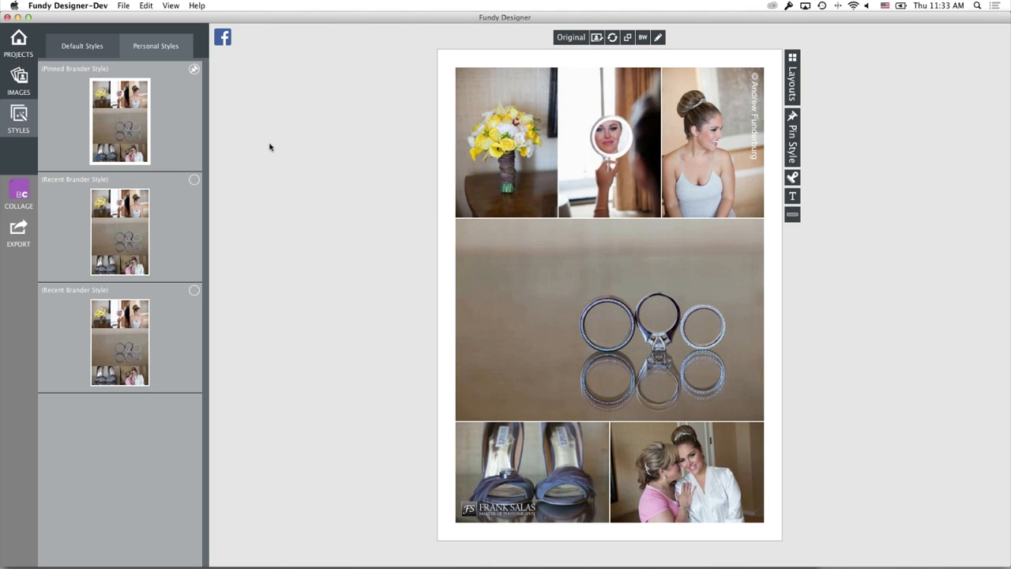
# Step: Open the album of the most recent project and look through its spreads from beginning to end
pyautogui.click(21, 53)
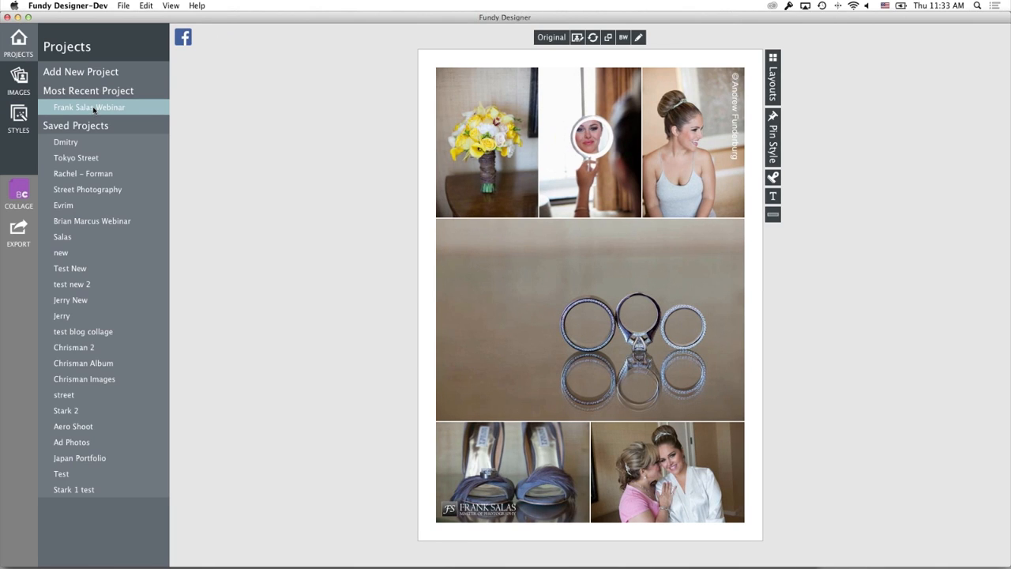
pyautogui.click(94, 107)
pyautogui.click(237, 126)
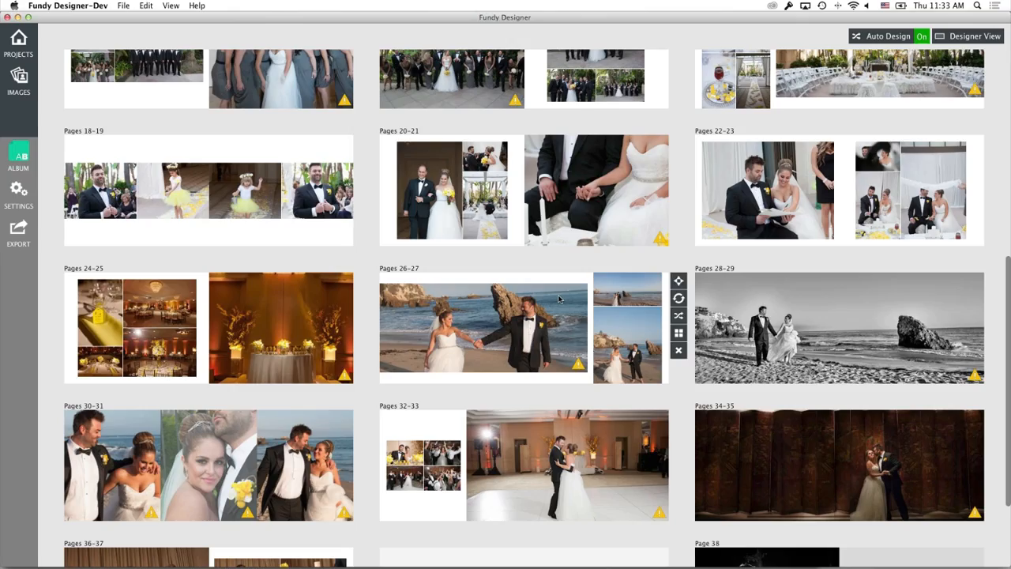
pyautogui.scroll(10, 558, 298)
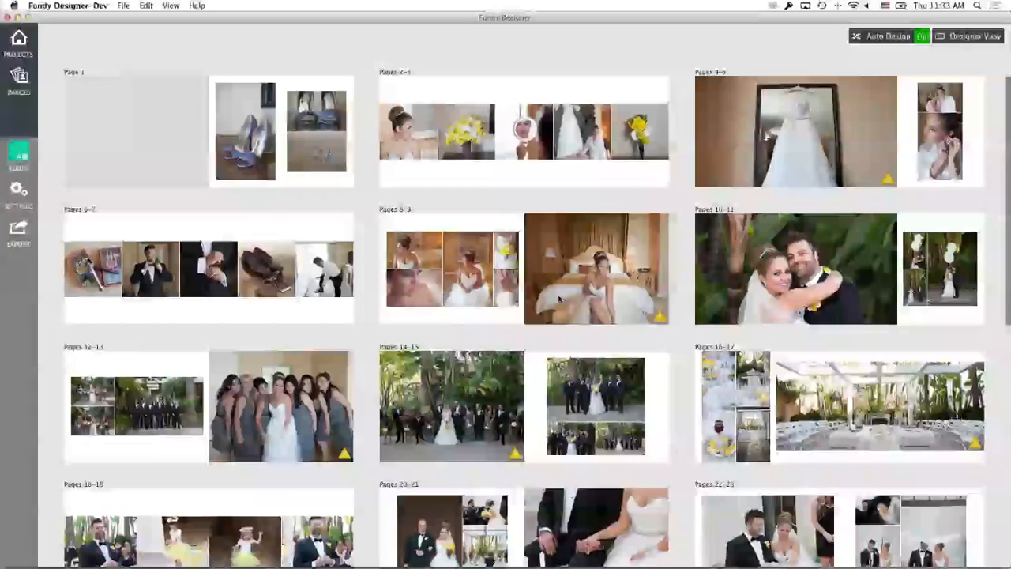
pyautogui.scroll(-5, 559, 298)
pyautogui.scroll(5, 558, 297)
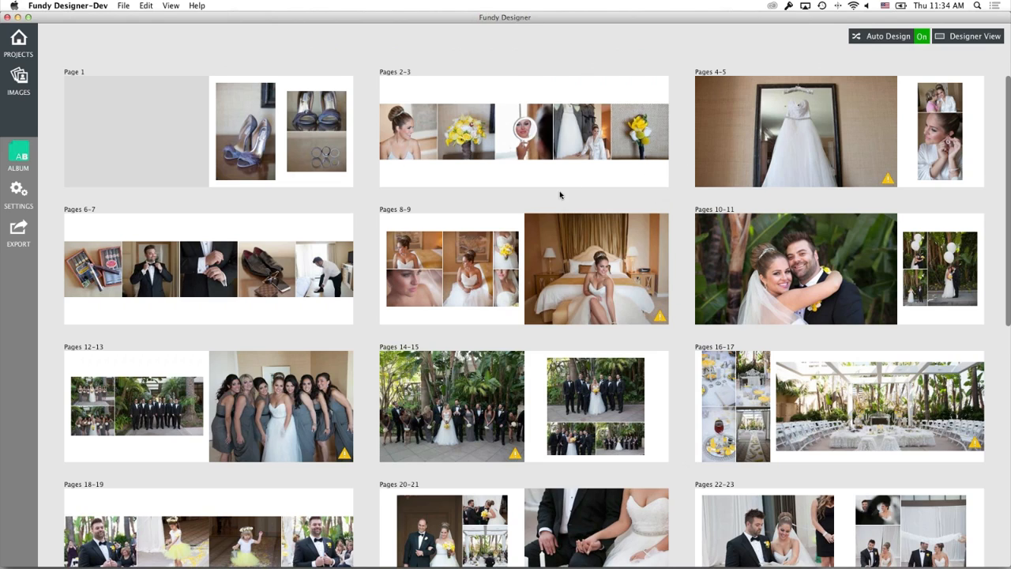
# Step: Add a text area above the photos on pages 2-3 reading "Custom text for you"
pyautogui.doubleClick(557, 138)
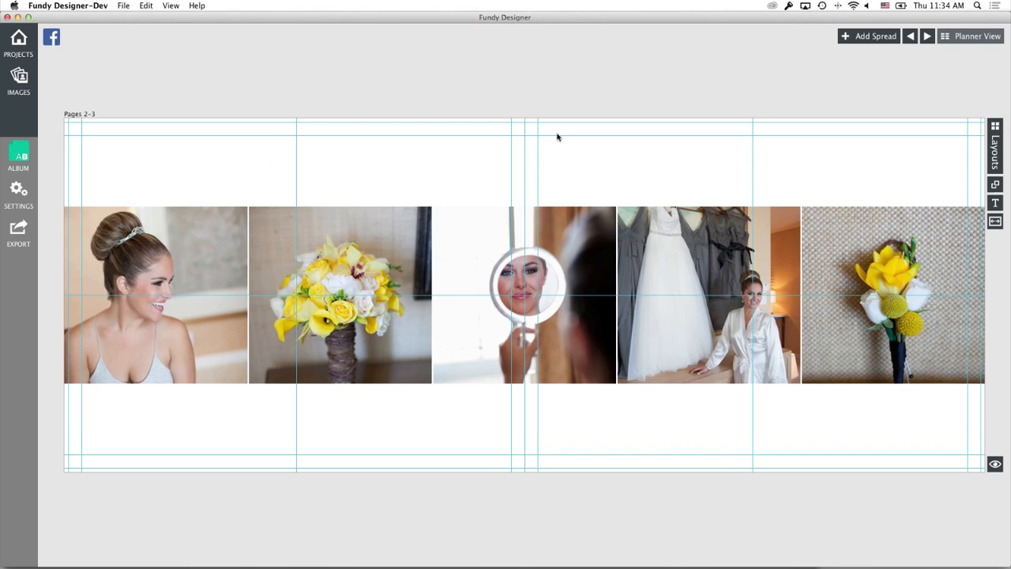
pyautogui.click(995, 202)
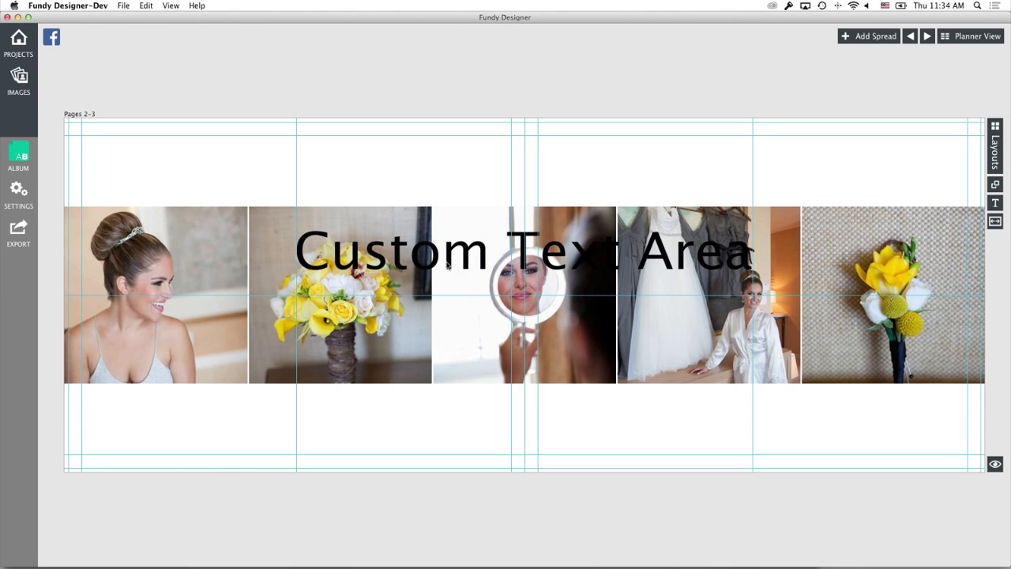
pyautogui.click(496, 271)
pyautogui.moveTo(409, 187)
pyautogui.mouseDown()
pyautogui.moveTo(312, 131)
pyautogui.moveTo(243, 116)
pyautogui.mouseUp()
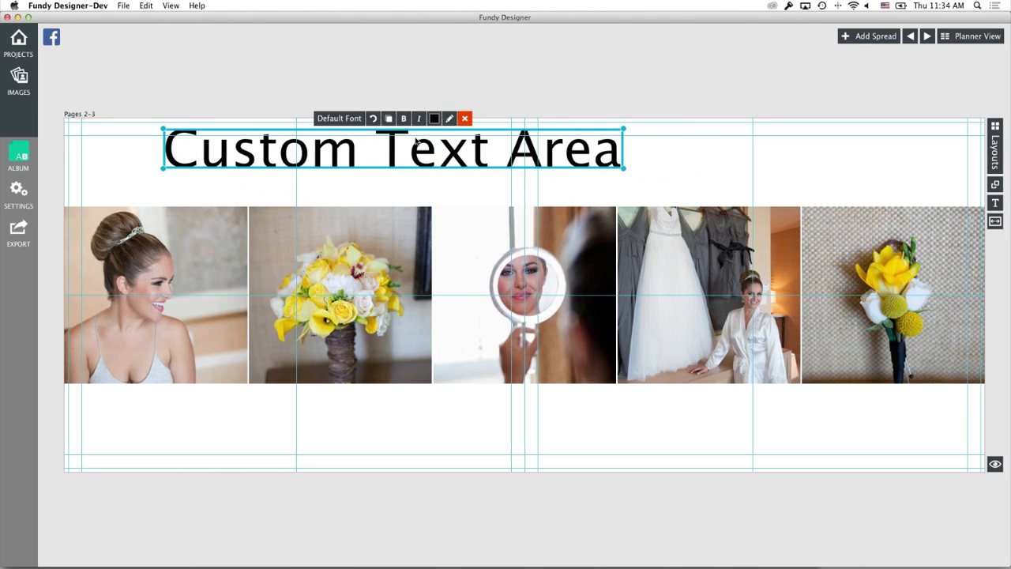
pyautogui.click(449, 118)
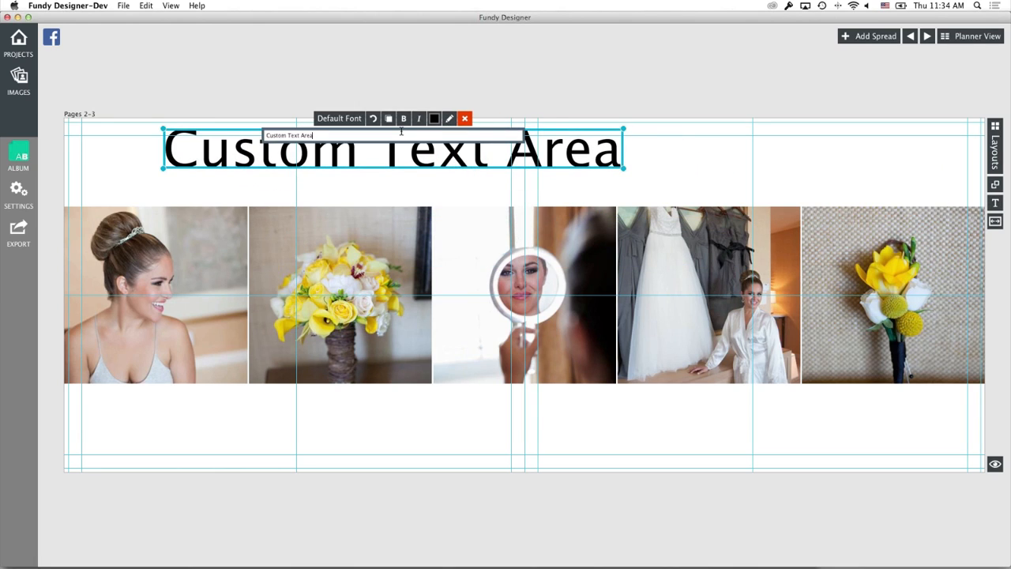
pyautogui.press('super+a')
pyautogui.write('Cu')
pyautogui.press('Return')
# Step: Format the custom text on pages 2-3 in bold Helvetica and colour it pink
pyautogui.click(355, 119)
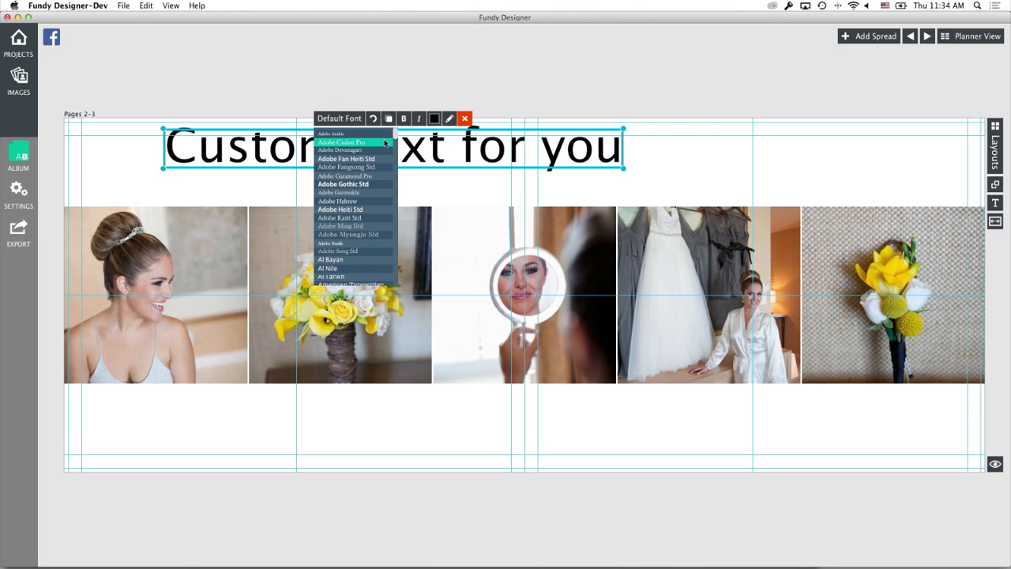
pyautogui.moveTo(395, 141); pyautogui.dragTo(394, 197)
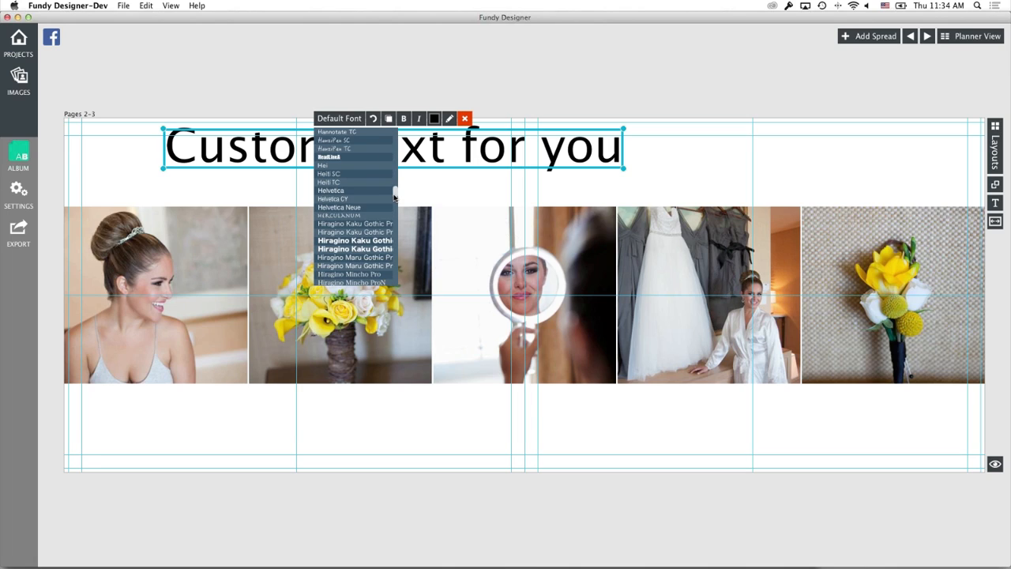
pyautogui.click(373, 190)
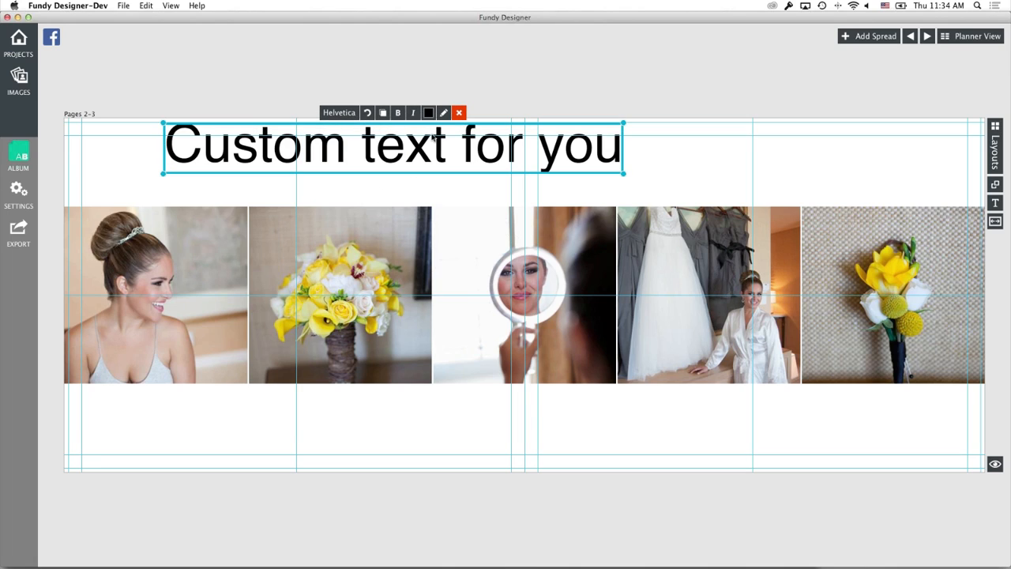
pyautogui.click(397, 113)
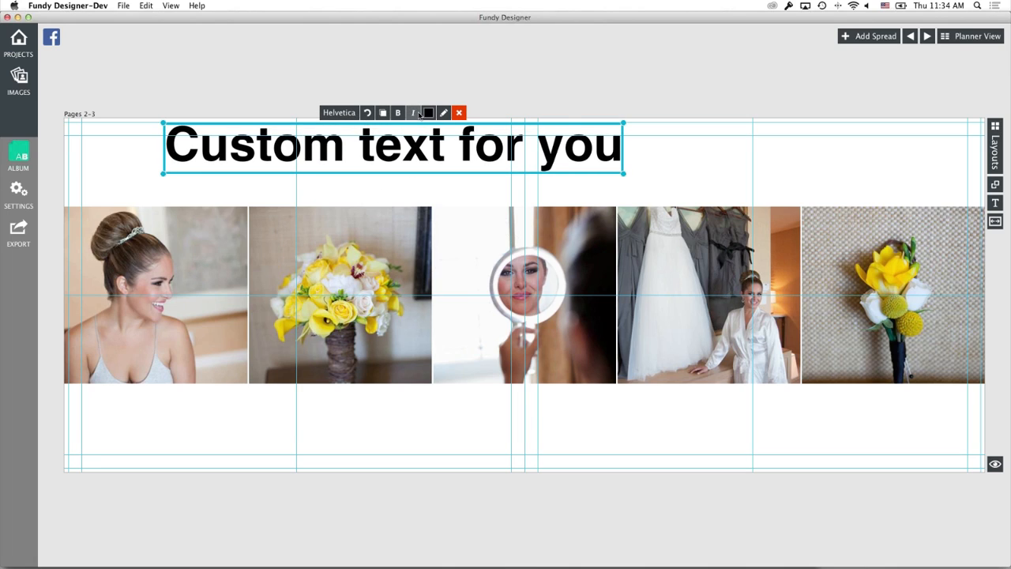
pyautogui.click(427, 113)
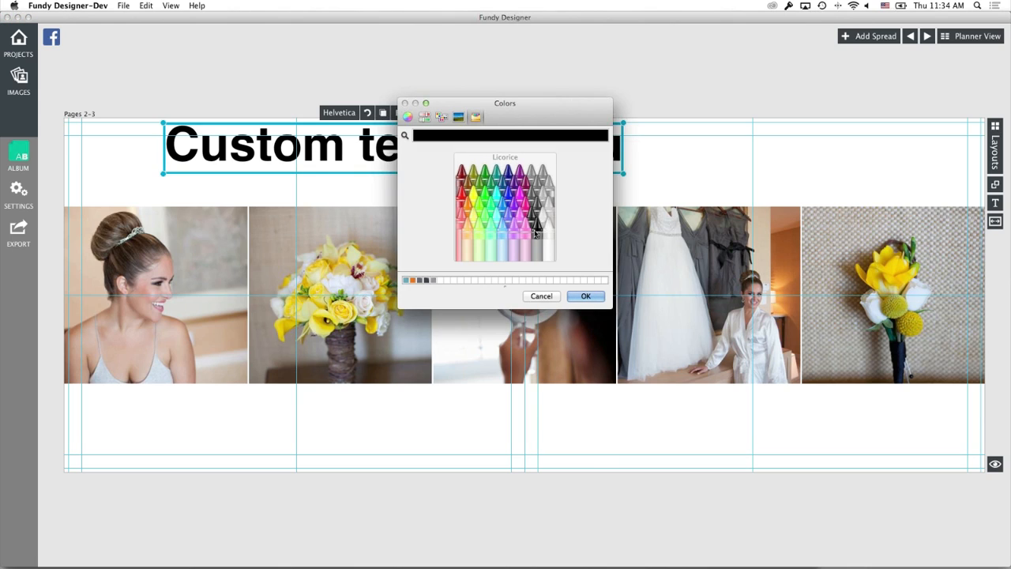
pyautogui.click(531, 227)
pyautogui.click(584, 296)
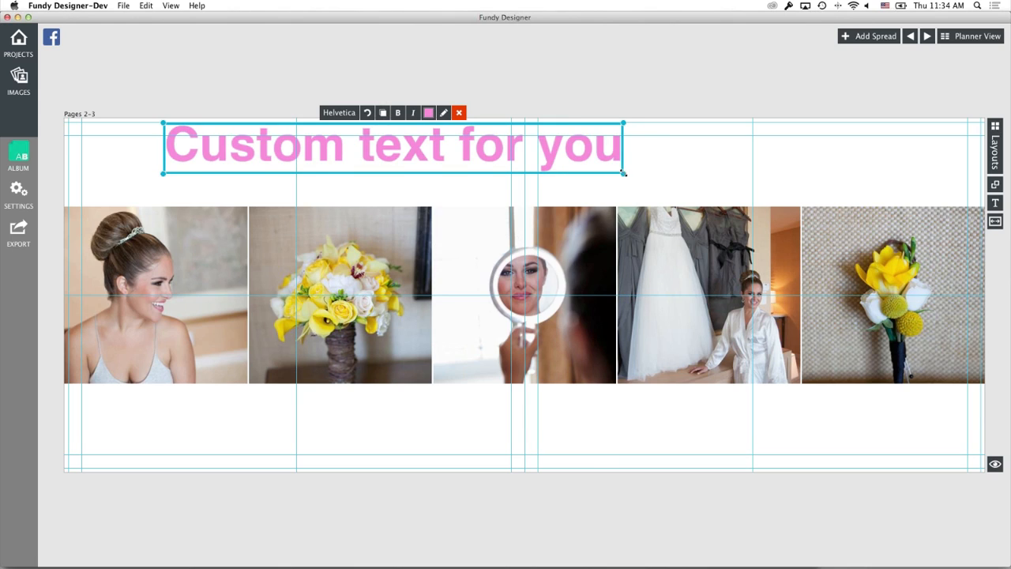
# Step: Shrink the pink custom text, move it down the spread, rotate it to vertical, and delete it
pyautogui.moveTo(620, 168); pyautogui.dragTo(467, 151)
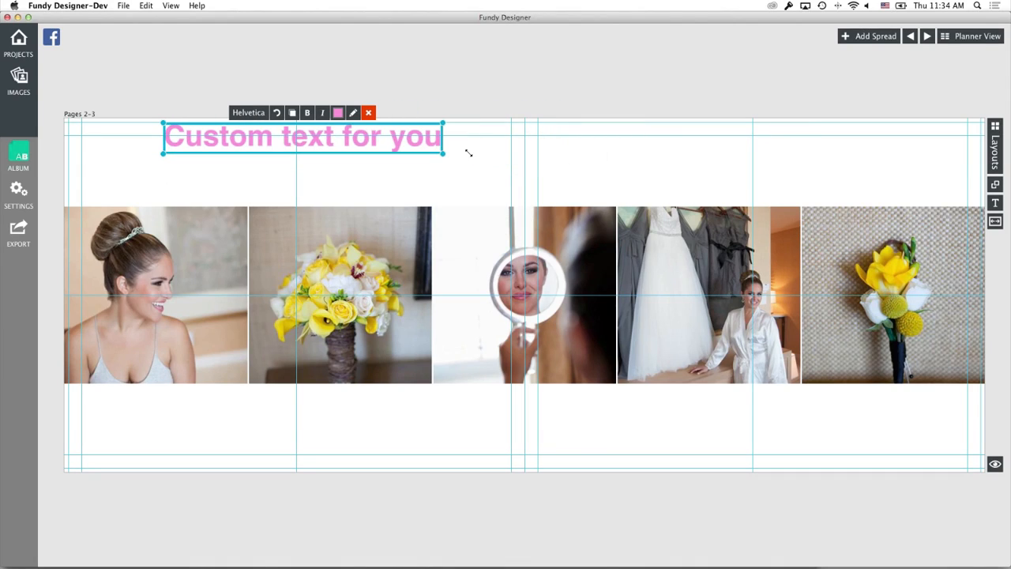
pyautogui.moveTo(406, 120); pyautogui.dragTo(471, 414)
pyautogui.click(342, 402)
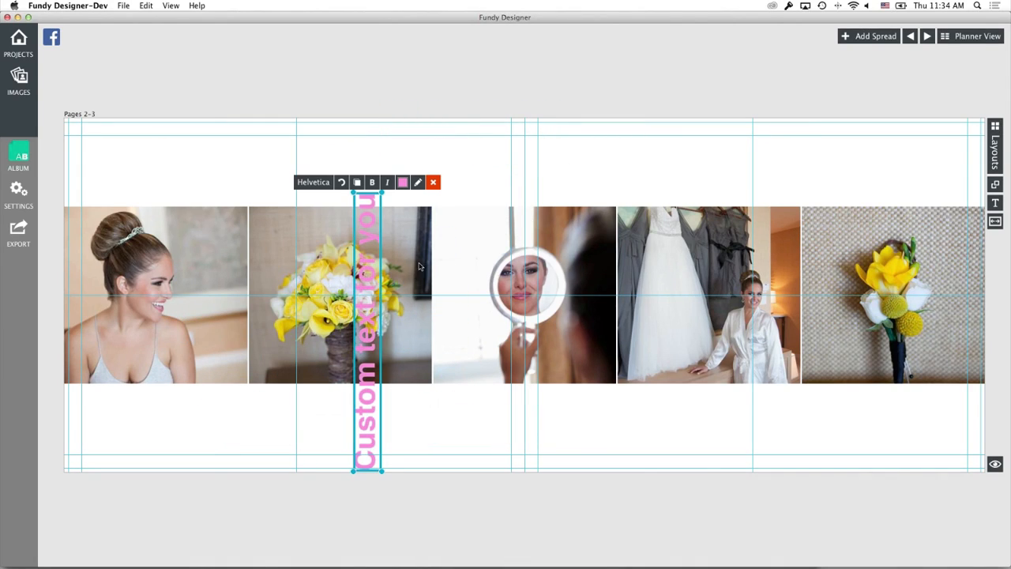
pyautogui.click(433, 182)
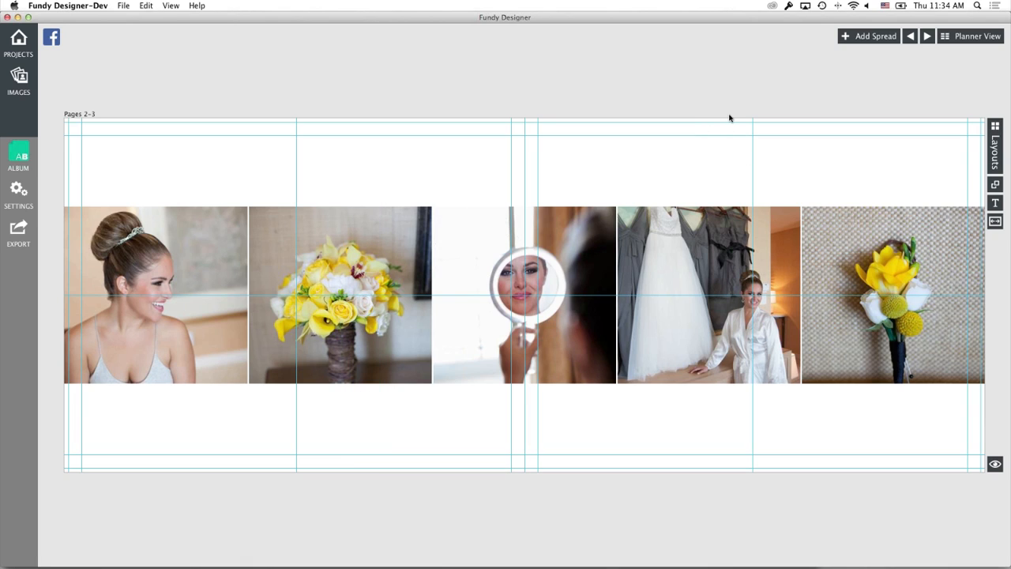
# Step: Return to the overview of all spreads and review the album from the first page to page 38
pyautogui.click(997, 35)
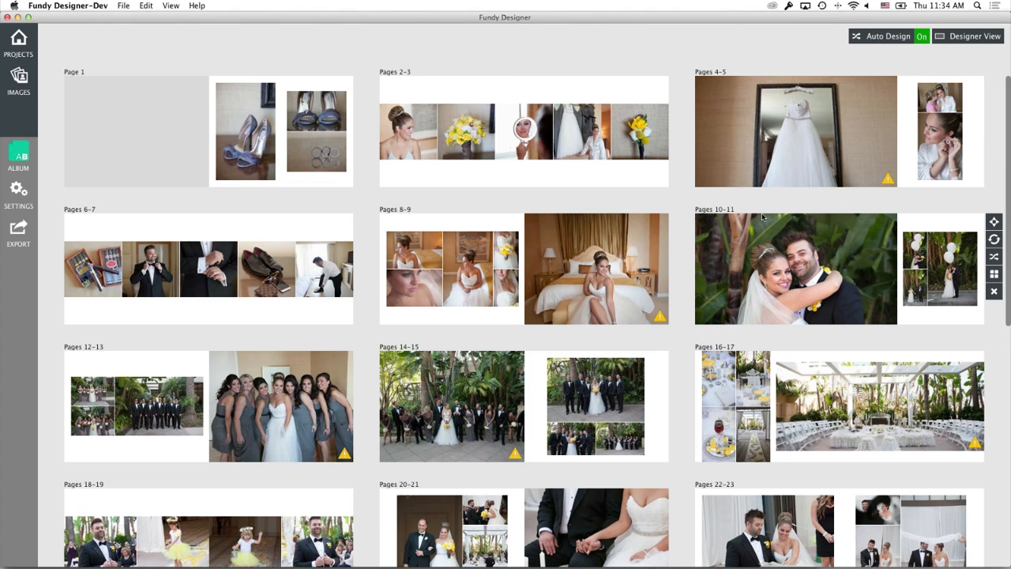
pyautogui.scroll(-2, 763, 216)
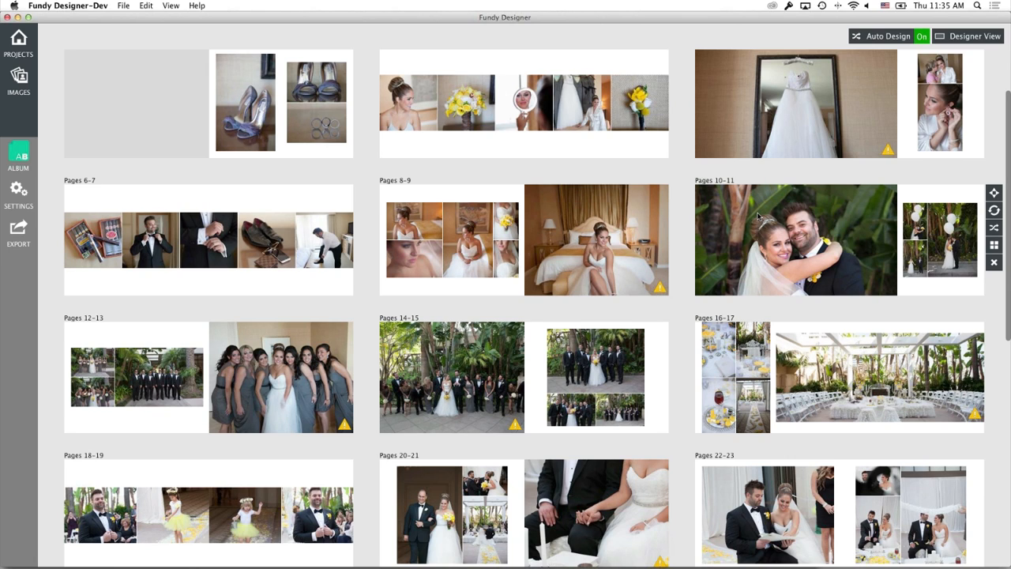
pyautogui.scroll(-5, 758, 215)
pyautogui.scroll(-10, 758, 216)
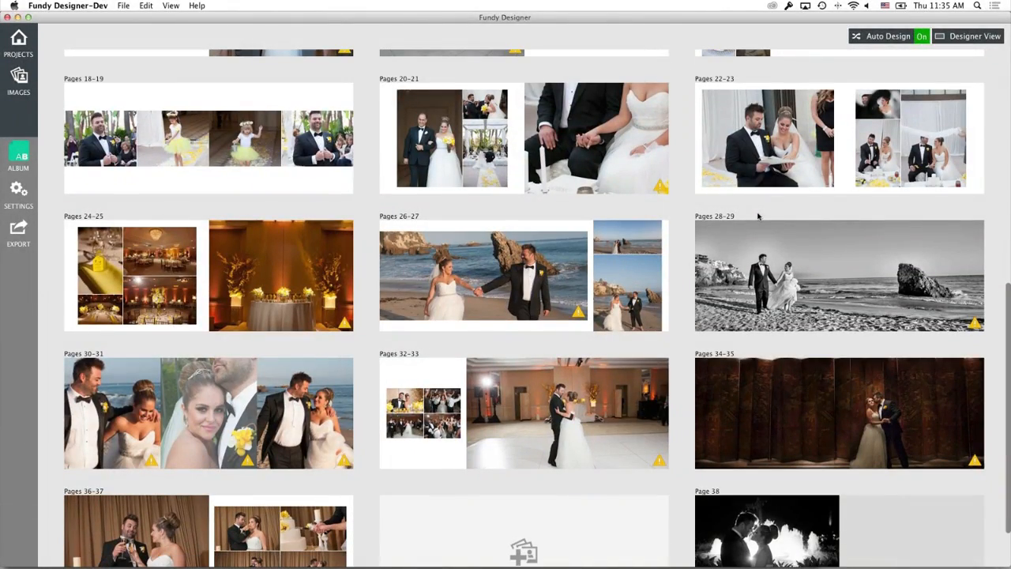
pyautogui.scroll(2, 758, 216)
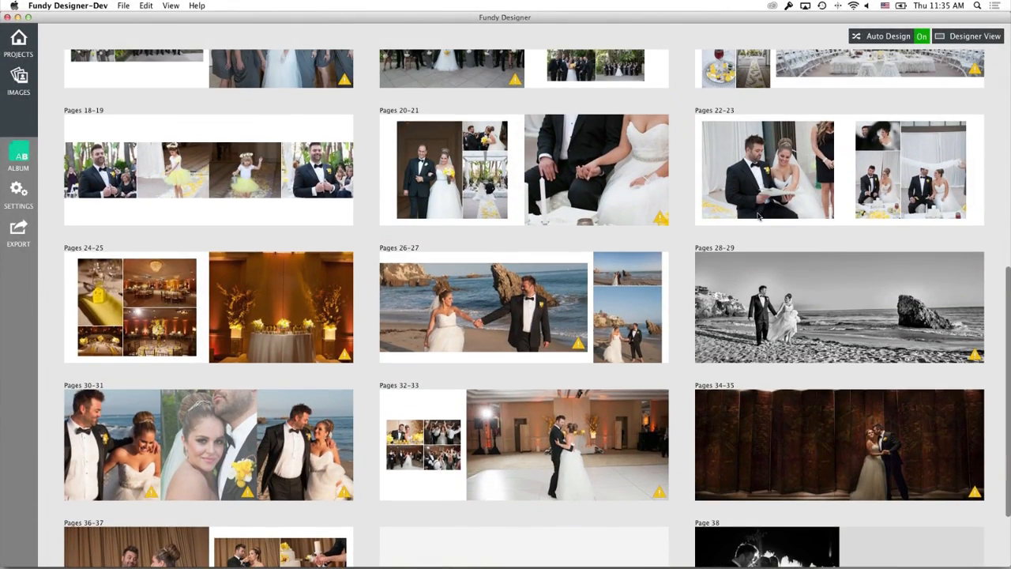
pyautogui.scroll(15, 758, 216)
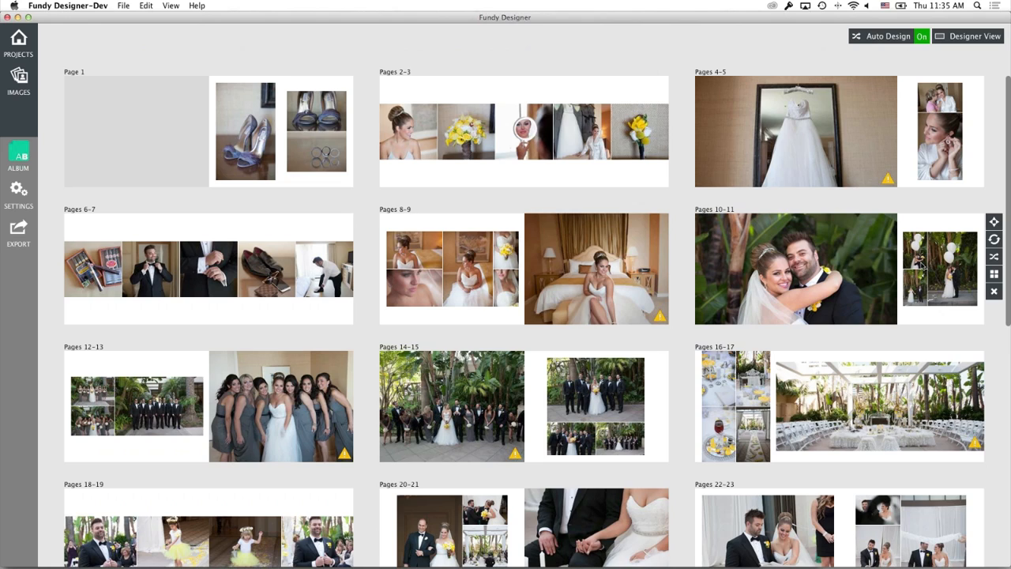
# Step: Open the pages 10-11 spread, inspect the editing options of its photo groups, and show the project images with the large couple photo selected
pyautogui.doubleClick(922, 267)
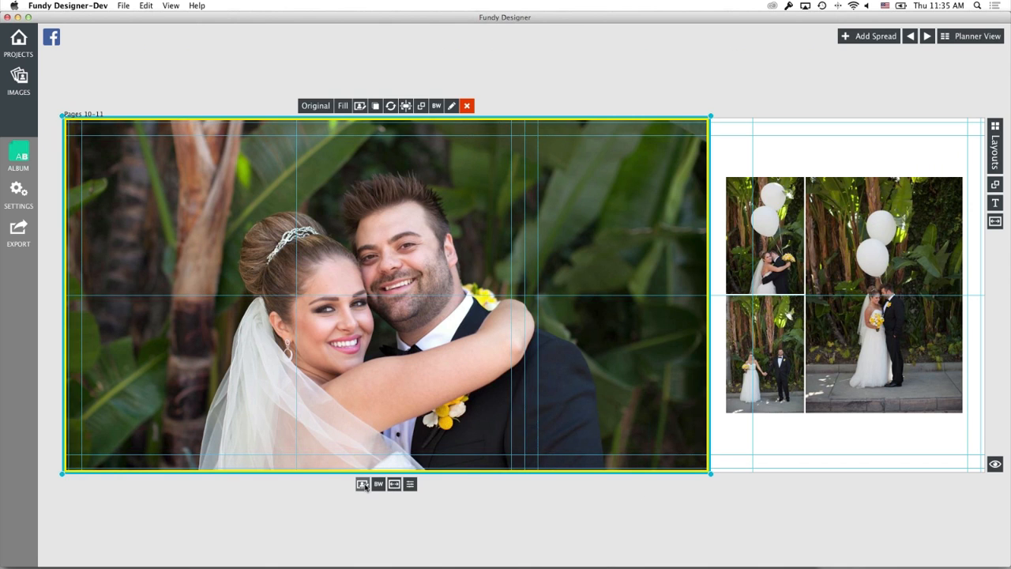
pyautogui.click(797, 305)
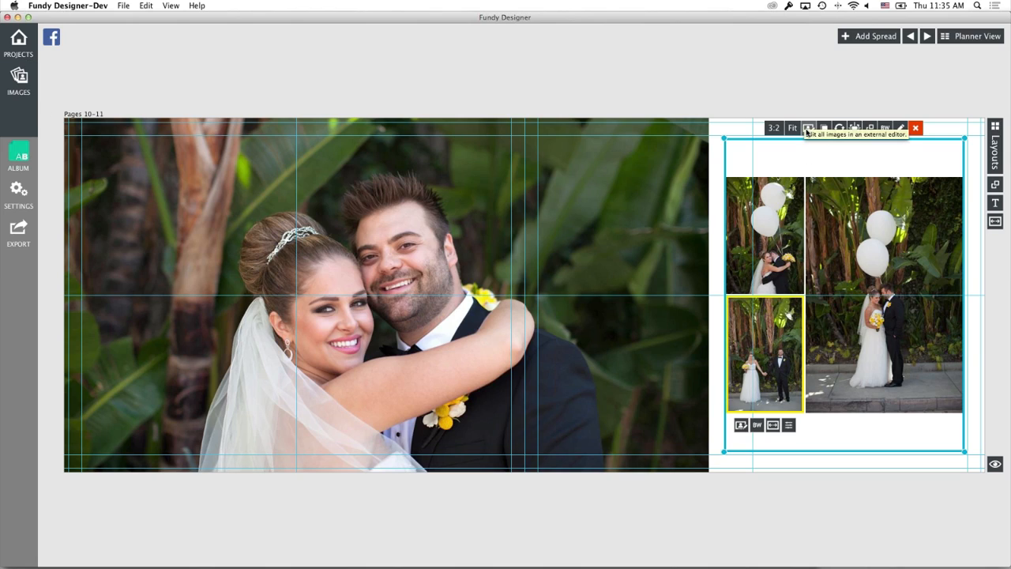
pyautogui.click(482, 126)
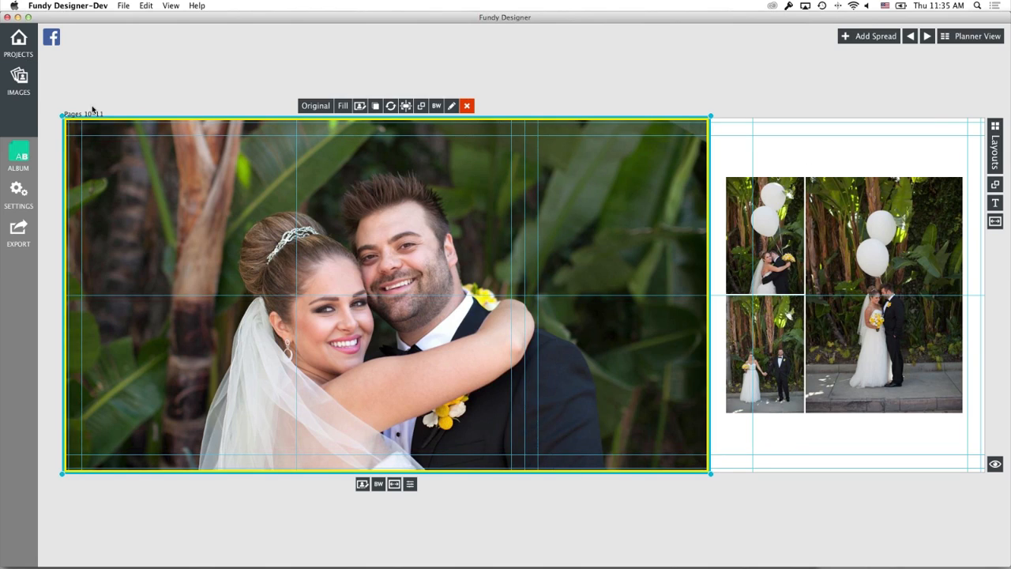
pyautogui.click(21, 87)
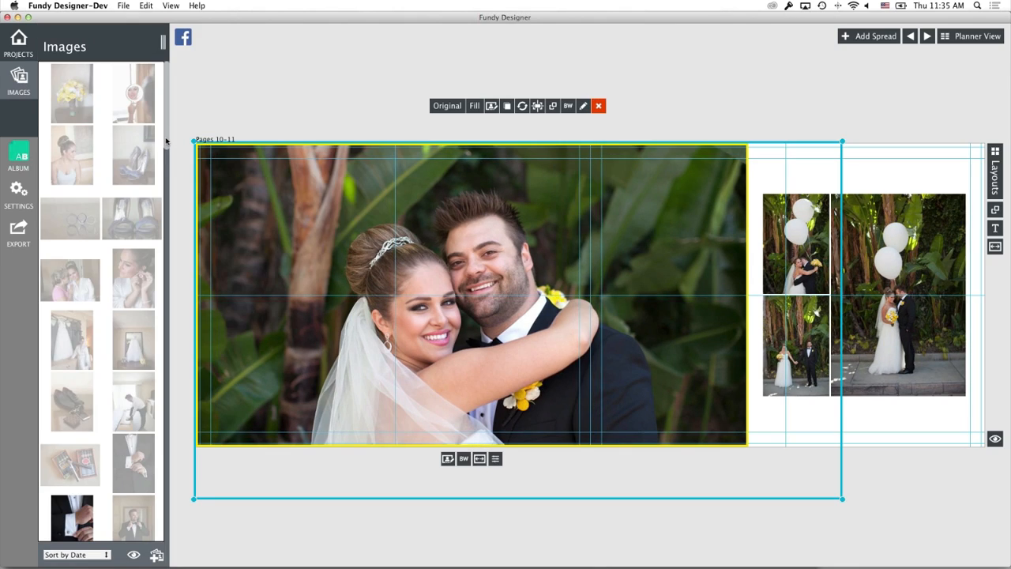
# Step: Select the four outdoor couple photos in the project images and open their originals for editing in Perfect Photo Suite 8
pyautogui.scroll(-3, 162, 205)
pyautogui.moveTo(164, 208); pyautogui.dragTo(164, 246)
pyautogui.click(137, 270)
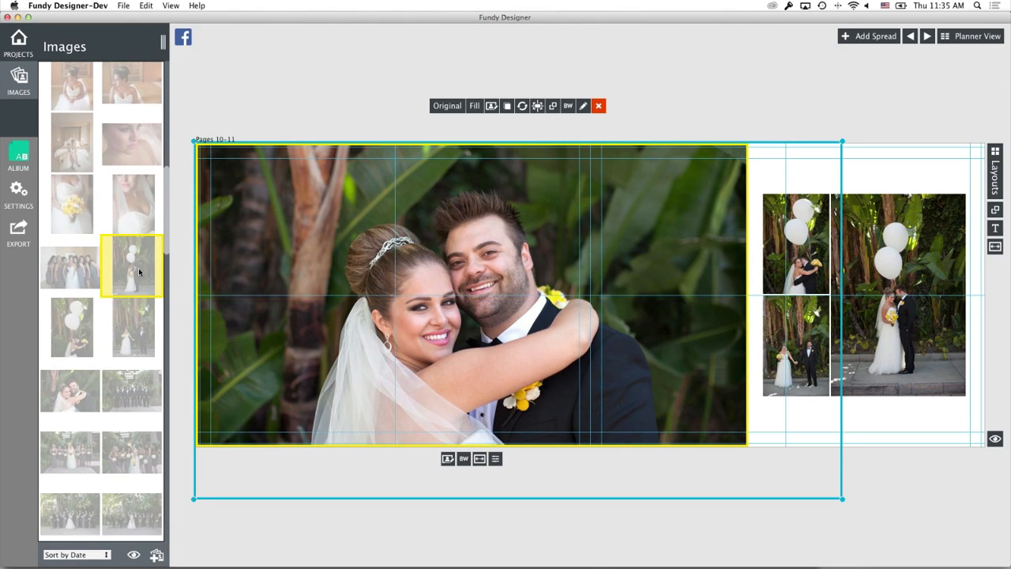
pyautogui.keyDown('shift'); pyautogui.click(93, 391); pyautogui.keyUp('shift')
pyautogui.rightClick(87, 389)
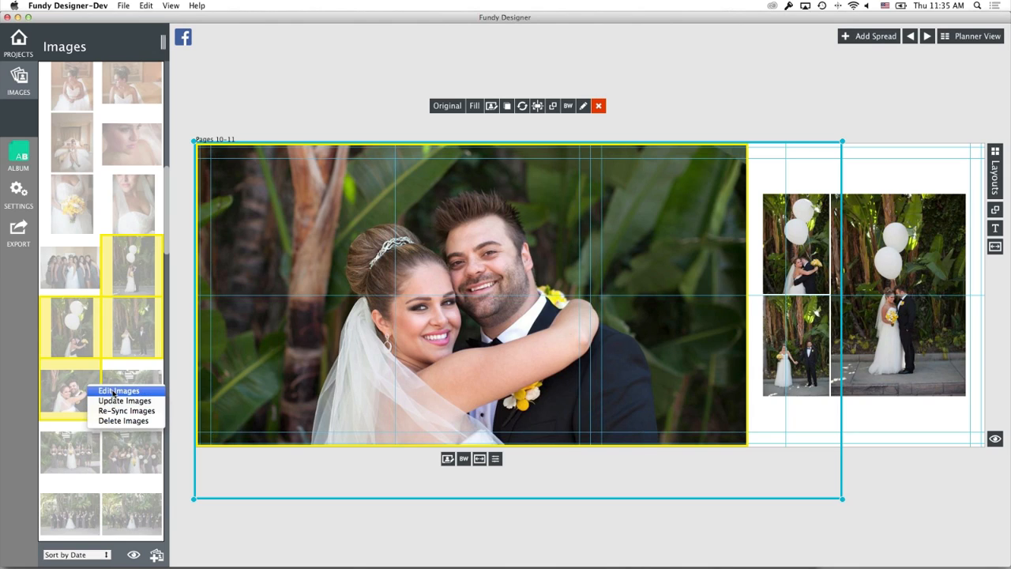
pyautogui.click(115, 391)
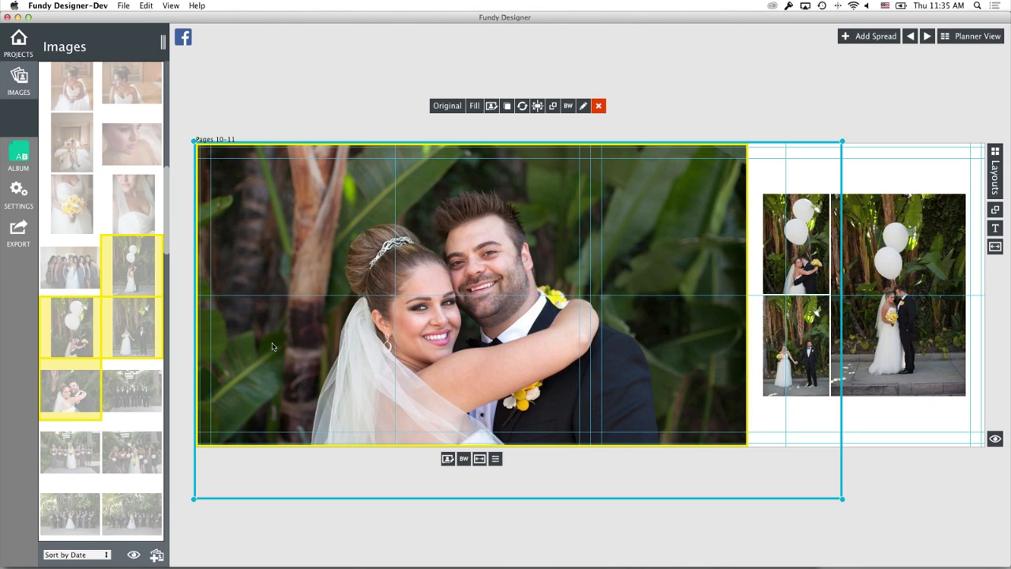
pyautogui.click(579, 197)
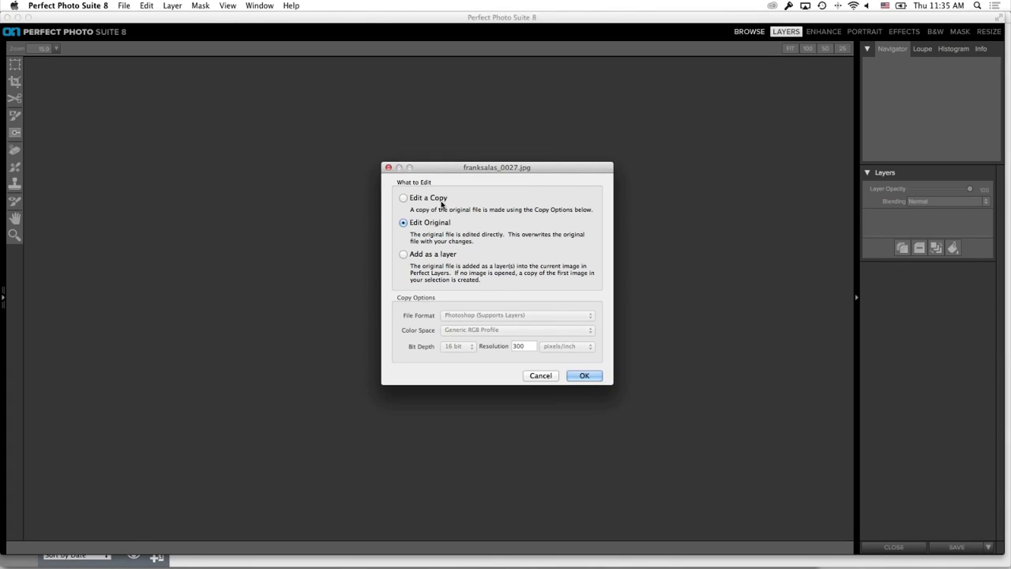
pyautogui.click(585, 376)
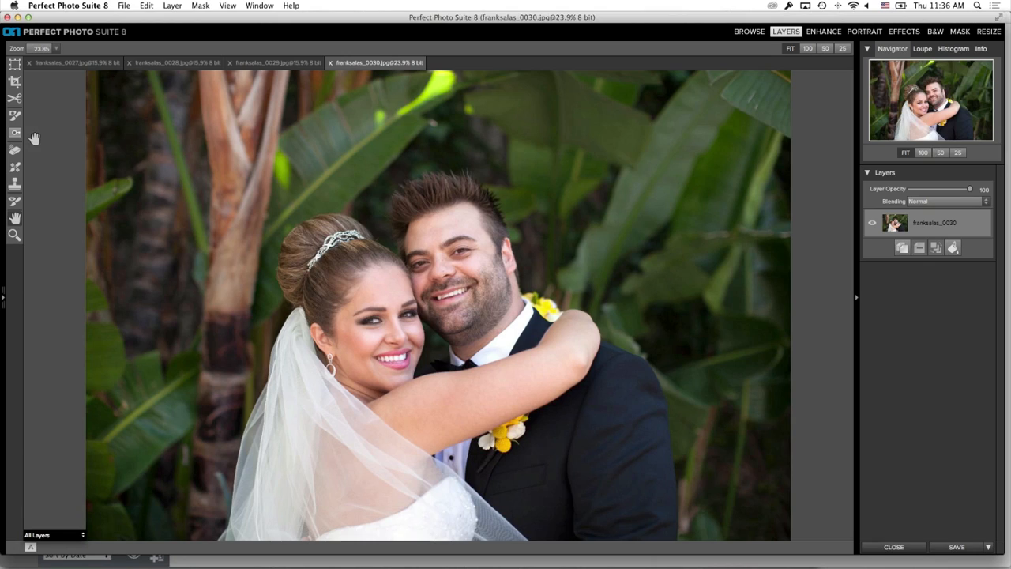
# Step: Look through the four opened couple photos, images 0027 to 0030
pyautogui.click(91, 65)
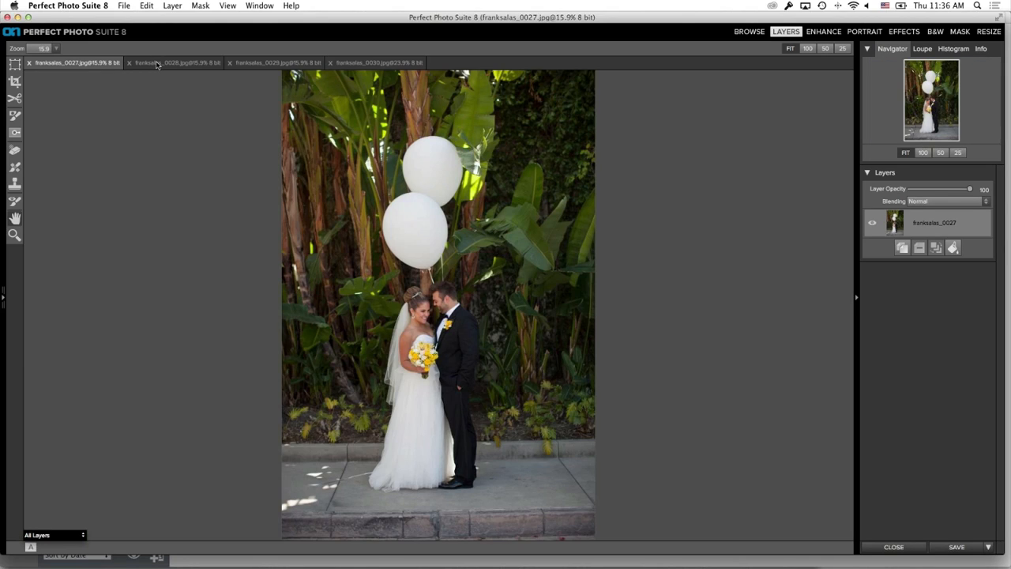
pyautogui.click(158, 66)
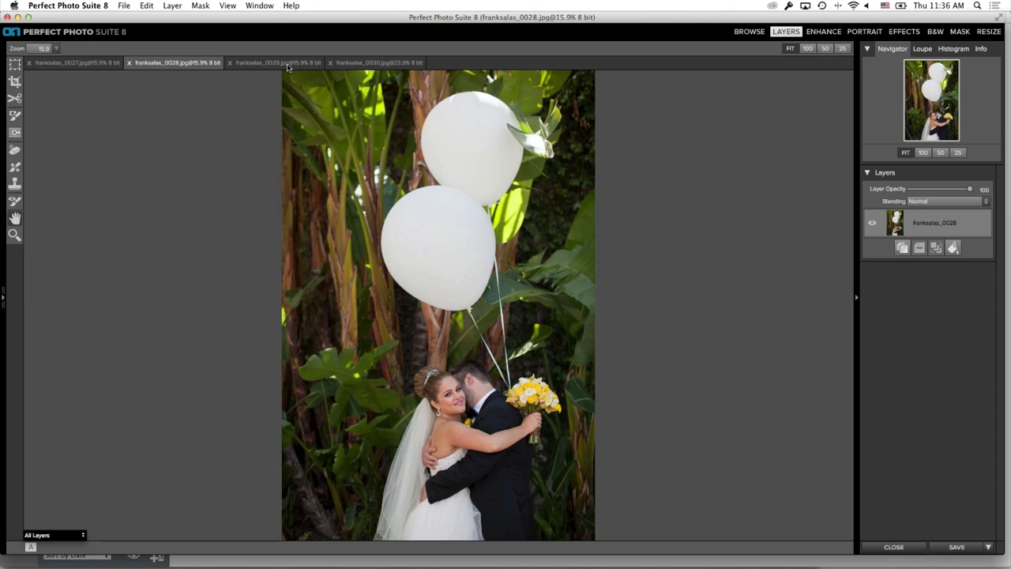
pyautogui.click(288, 65)
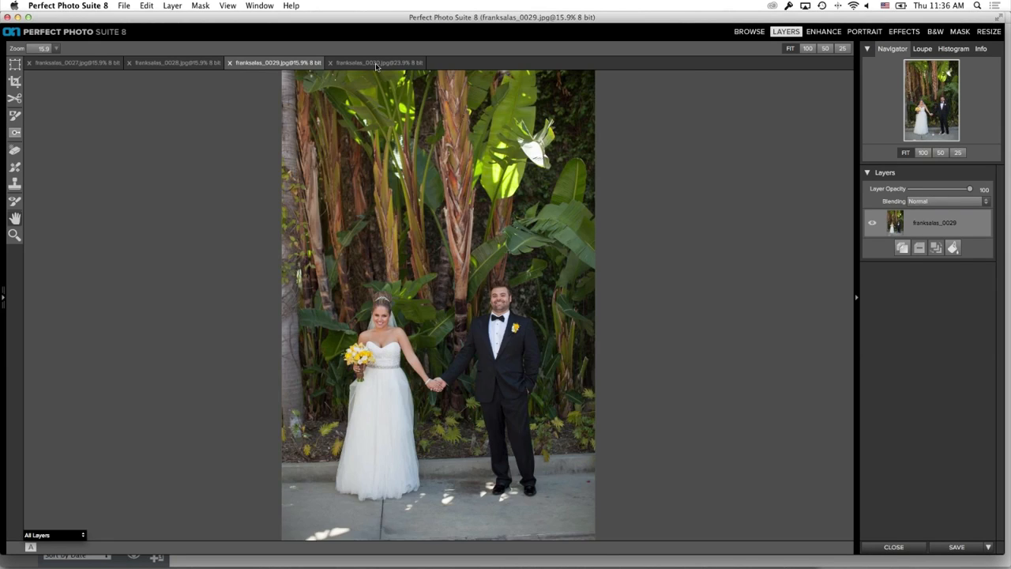
pyautogui.click(378, 66)
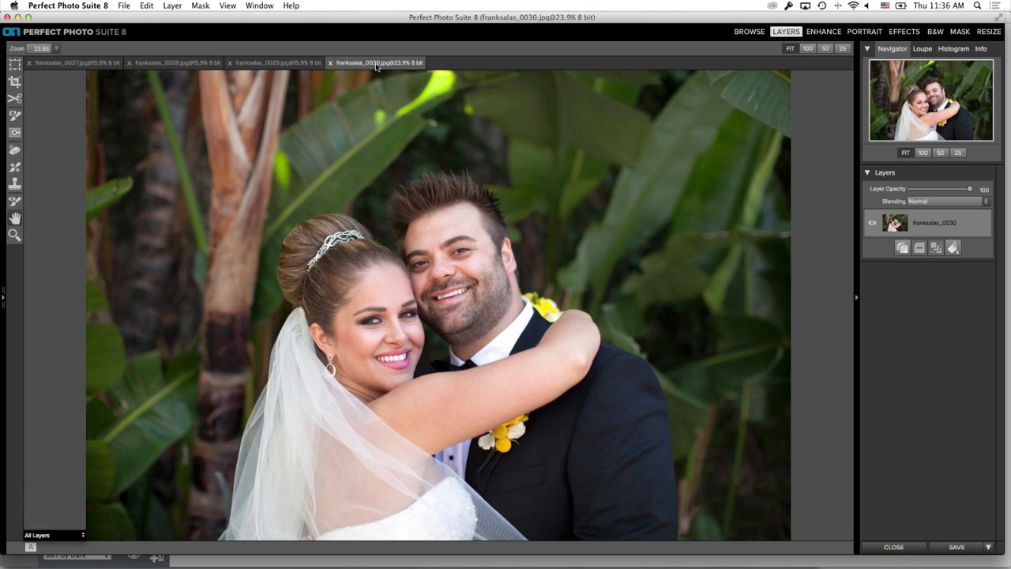
pyautogui.click(158, 65)
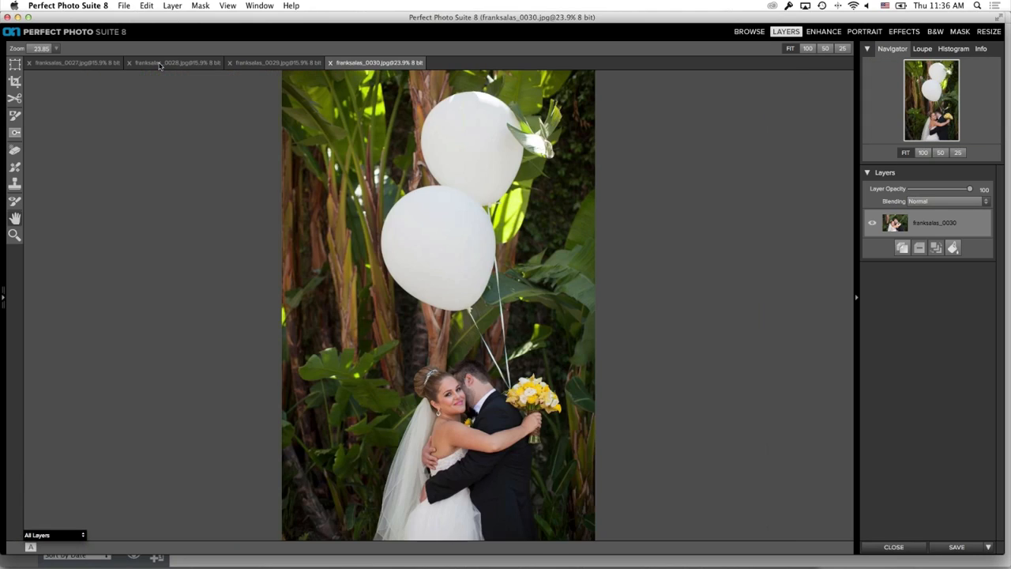
# Step: Apply the Webinar preset "Wedding - Vintage #1" in Effects to image 0029 of the couple holding hands
pyautogui.click(278, 68)
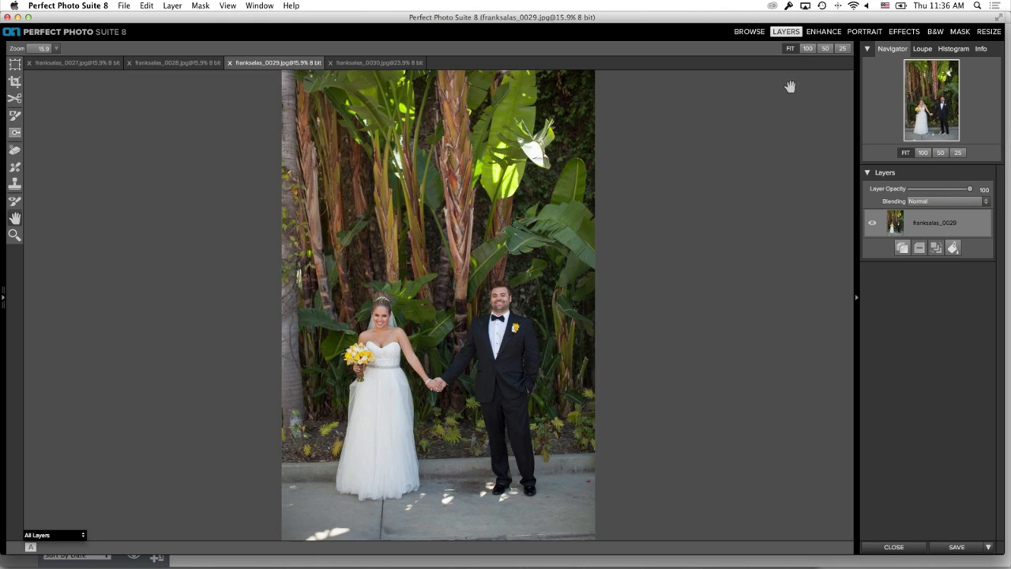
pyautogui.click(906, 33)
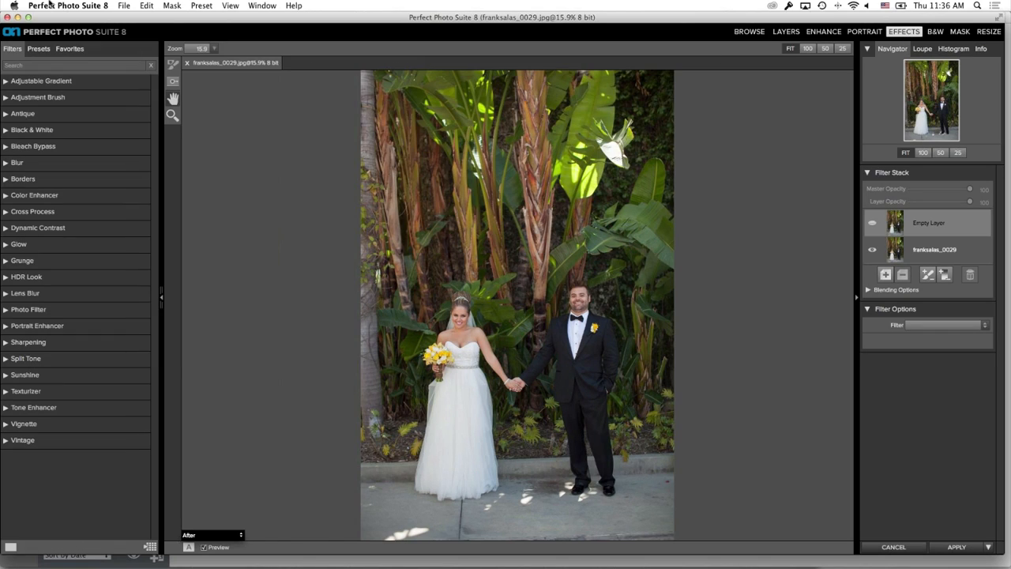
pyautogui.click(39, 49)
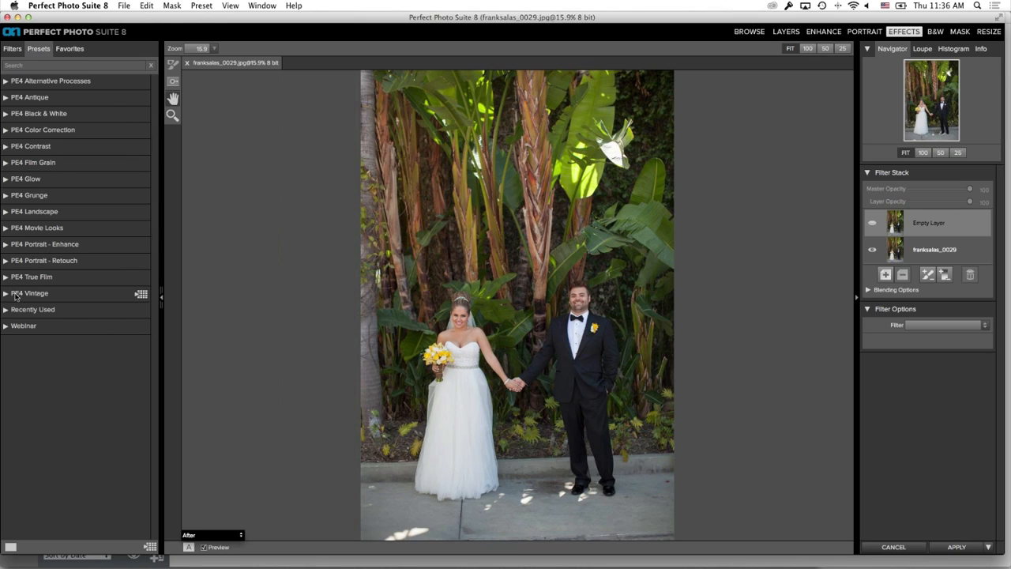
pyautogui.click(34, 333)
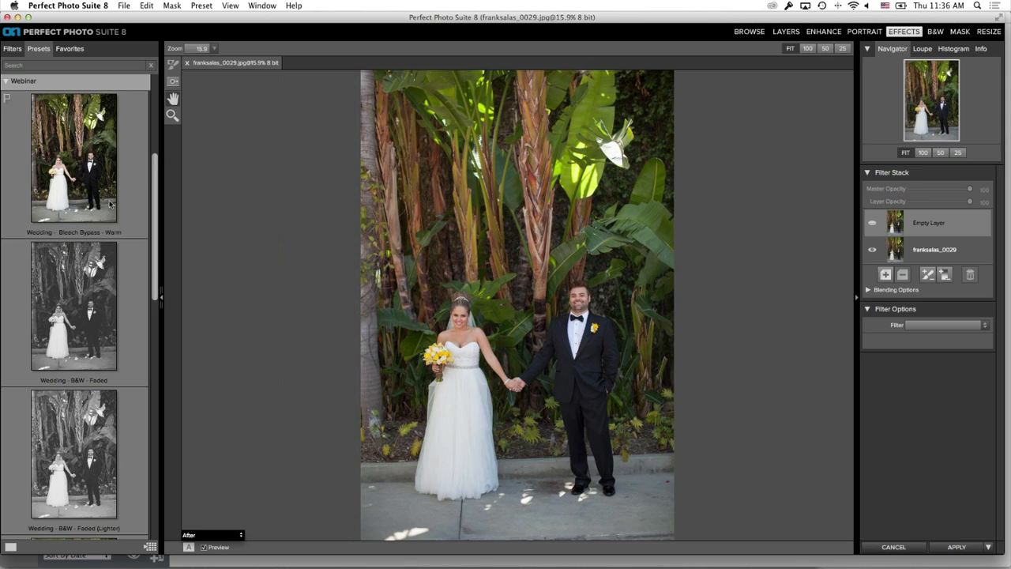
pyautogui.scroll(-5, 147, 197)
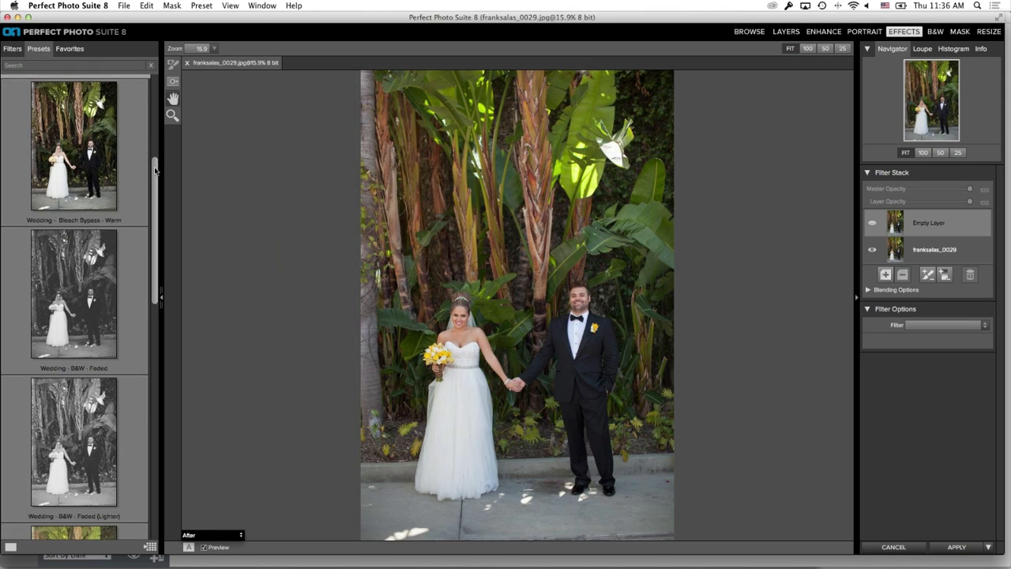
pyautogui.scroll(-3, 141, 231)
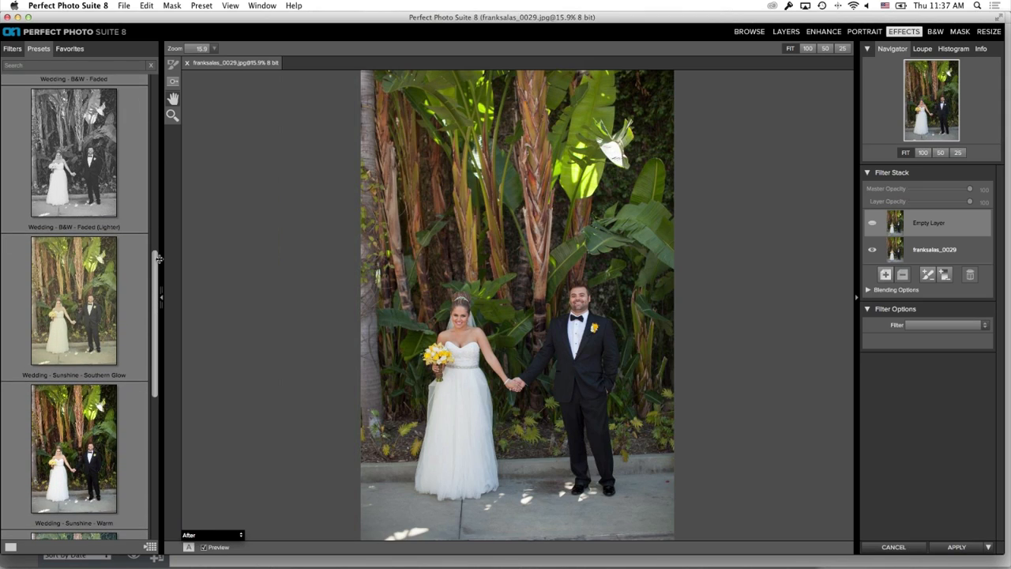
pyautogui.moveTo(154, 267); pyautogui.dragTo(135, 418)
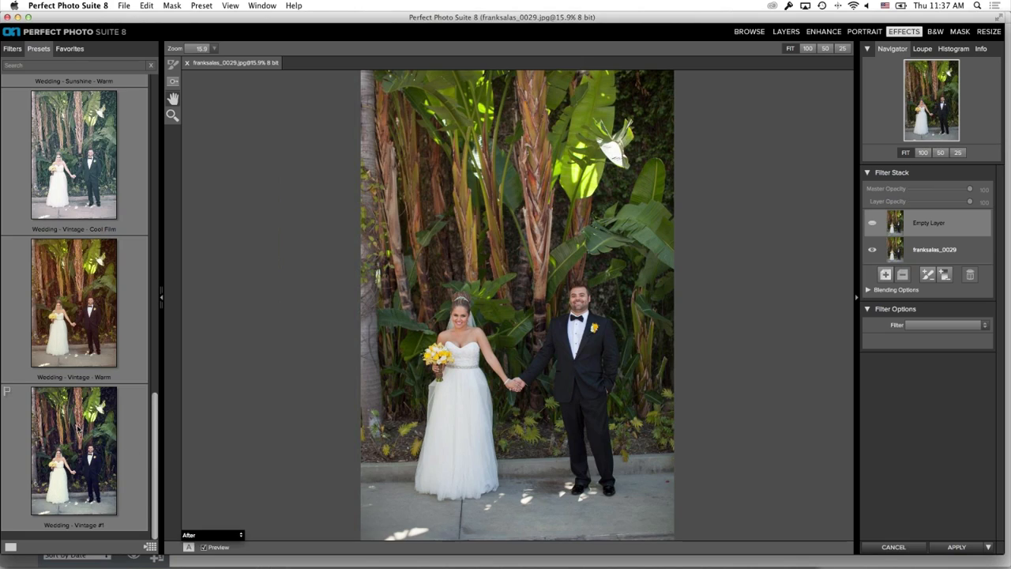
pyautogui.click(76, 427)
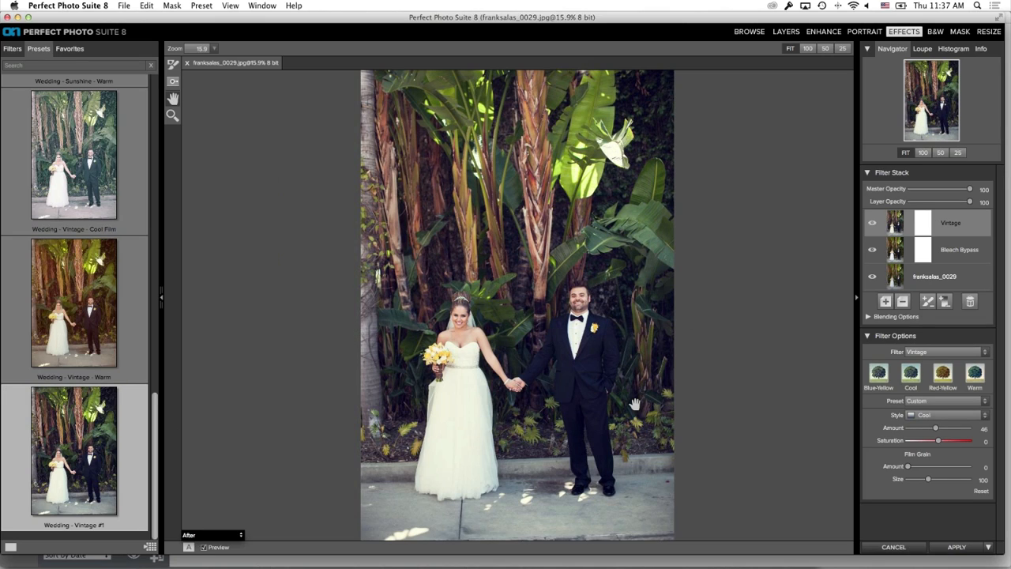
pyautogui.click(959, 547)
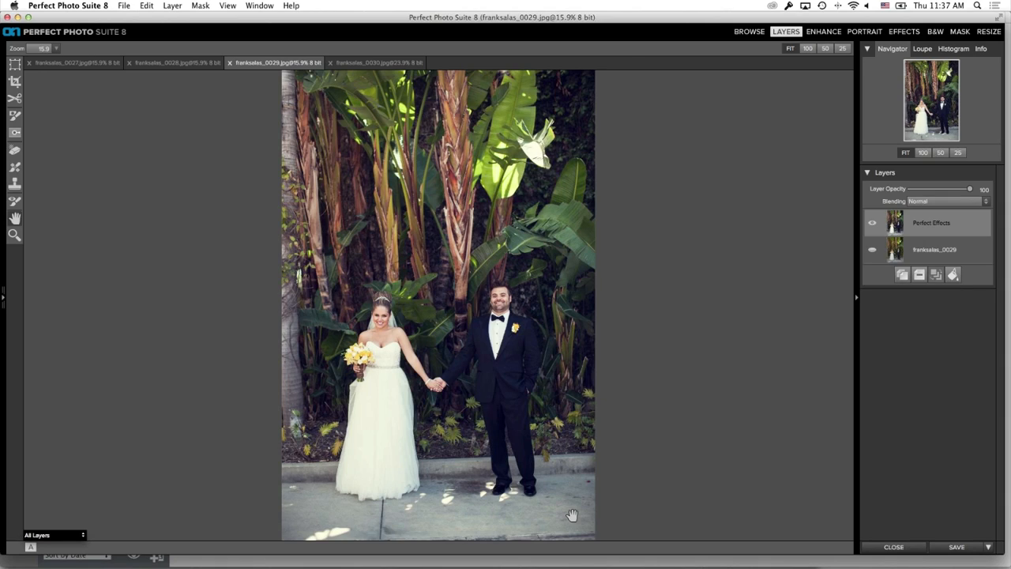
# Step: Retouch the small spot at the edge of the pavement beside the groom in image 0029
pyautogui.click(13, 154)
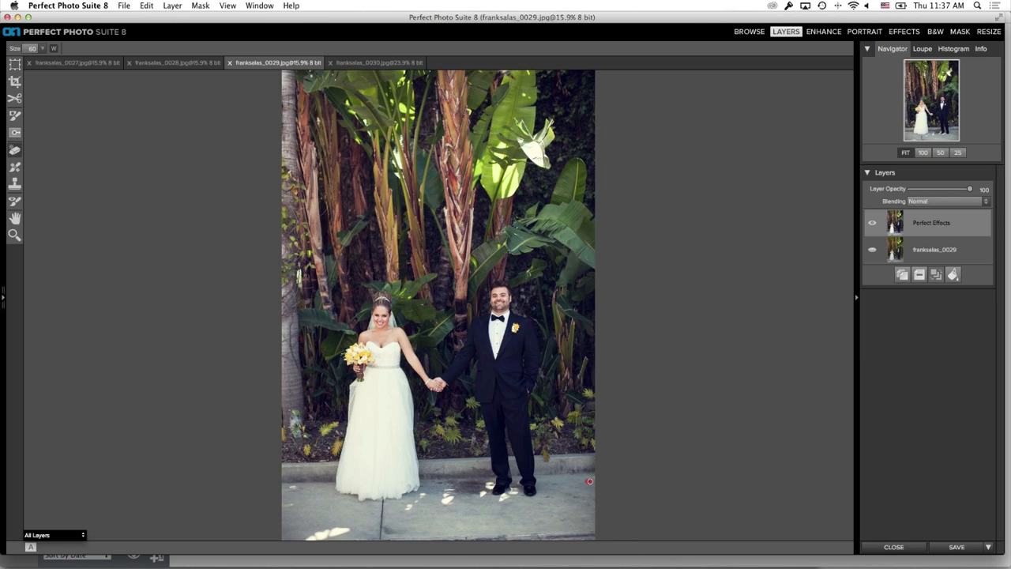
pyautogui.moveTo(591, 481); pyautogui.dragTo(587, 481)
# Step: Apply the Webinar preset "Wedding - Vintage #1" in Effects to image 0030, the close-up of the couple
pyautogui.click(356, 63)
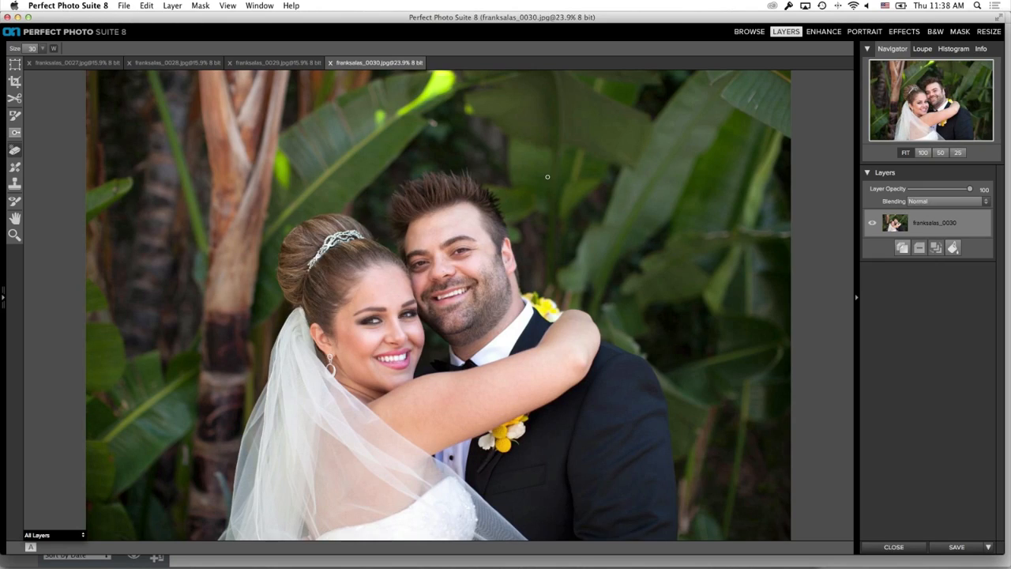
pyautogui.click(905, 31)
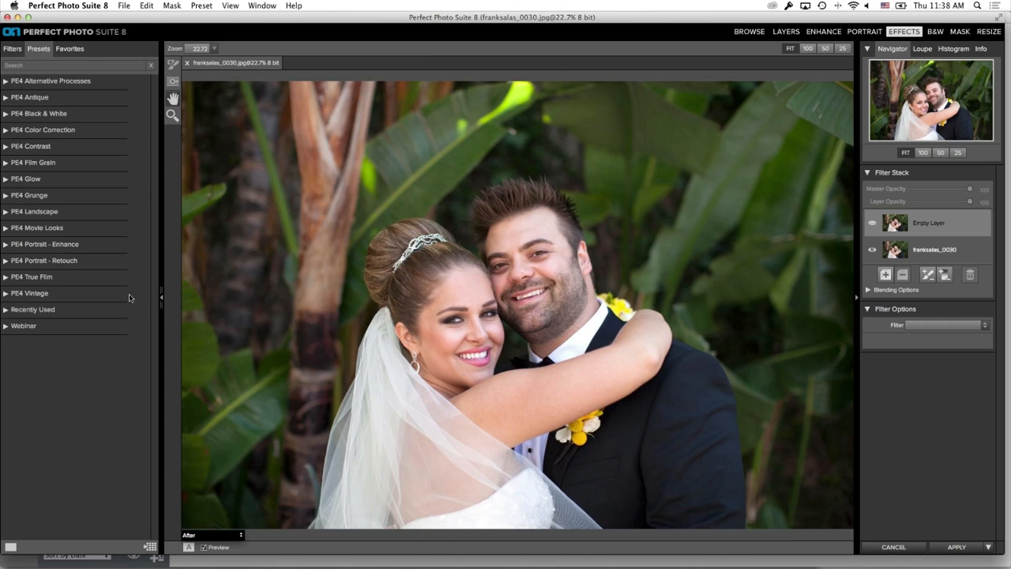
pyautogui.click(46, 327)
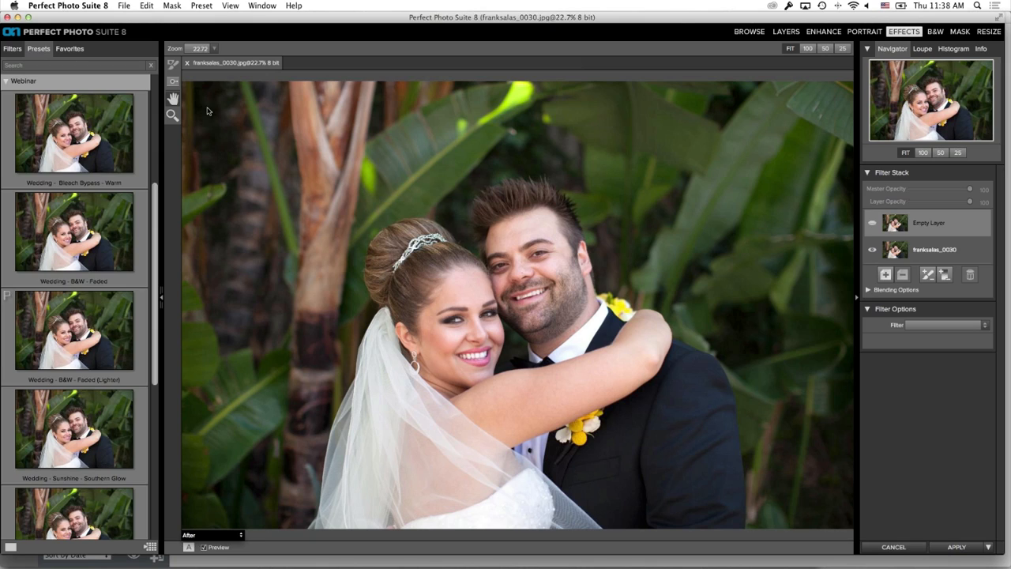
pyautogui.scroll(-8, 130, 433)
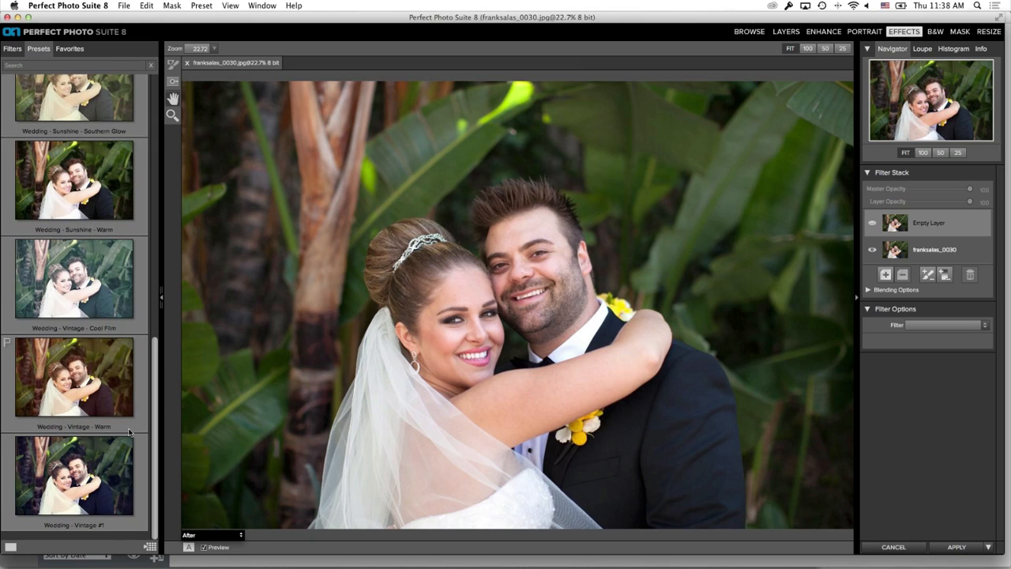
pyautogui.click(76, 489)
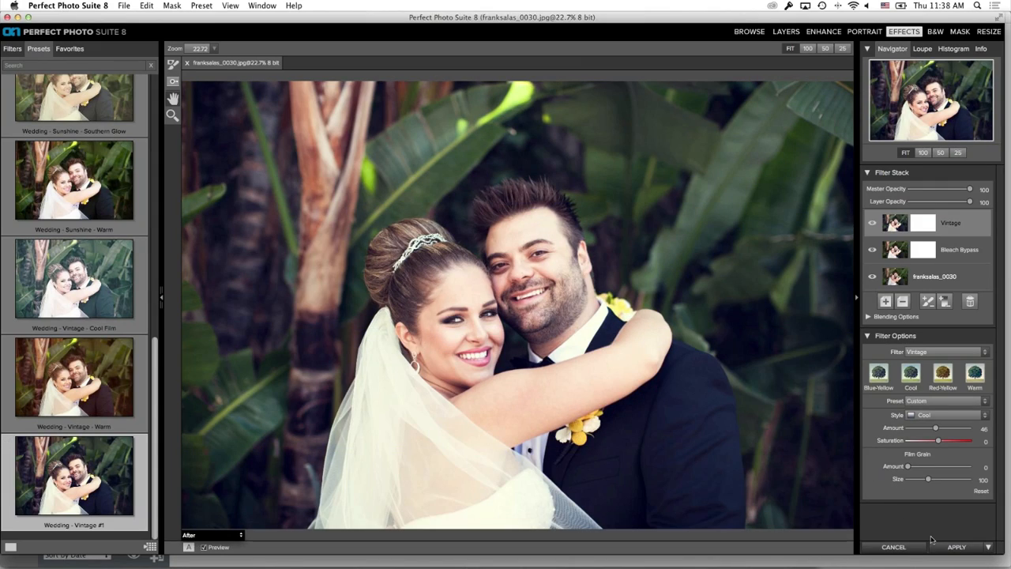
pyautogui.click(952, 548)
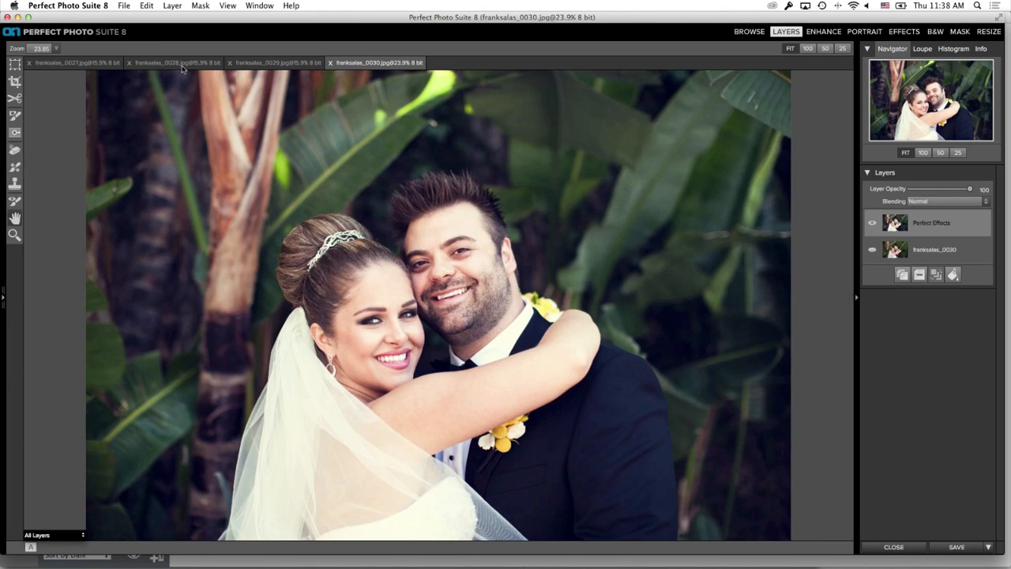
# Step: Apply the Webinar preset "Wedding - Vintage #1" in Effects to image 0028 of the embracing couple with balloons
pyautogui.click(181, 64)
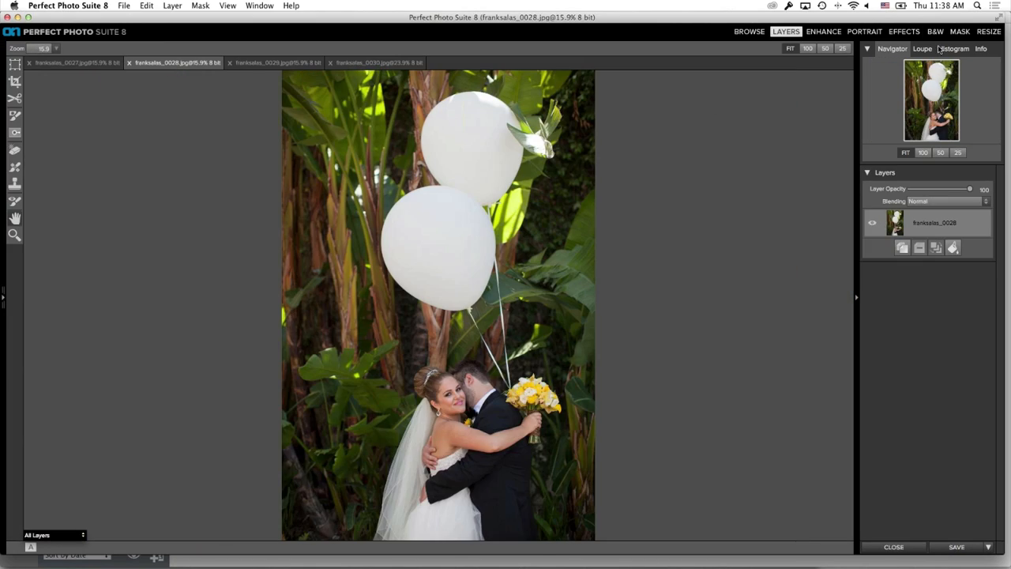
pyautogui.click(906, 32)
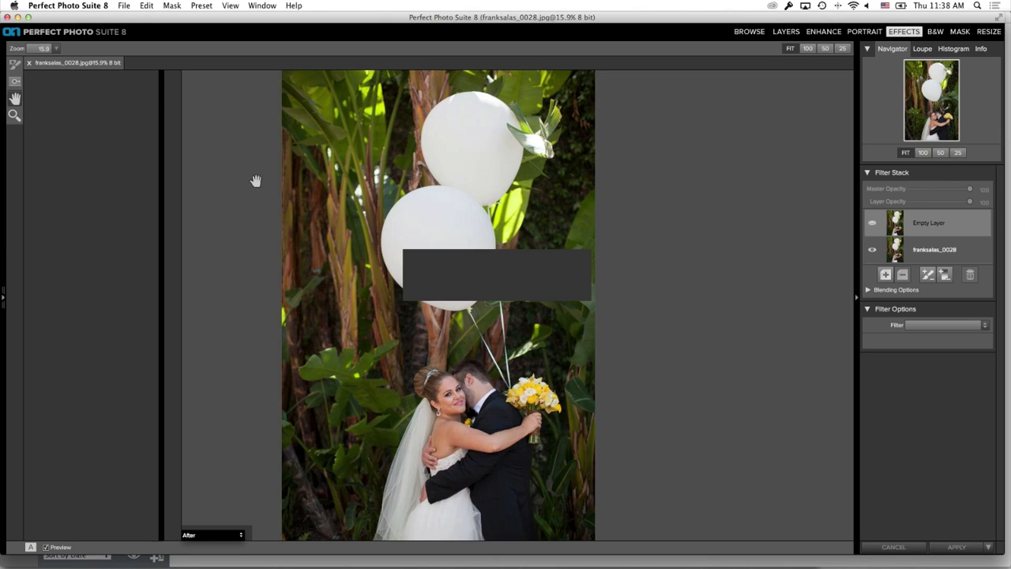
pyautogui.click(22, 326)
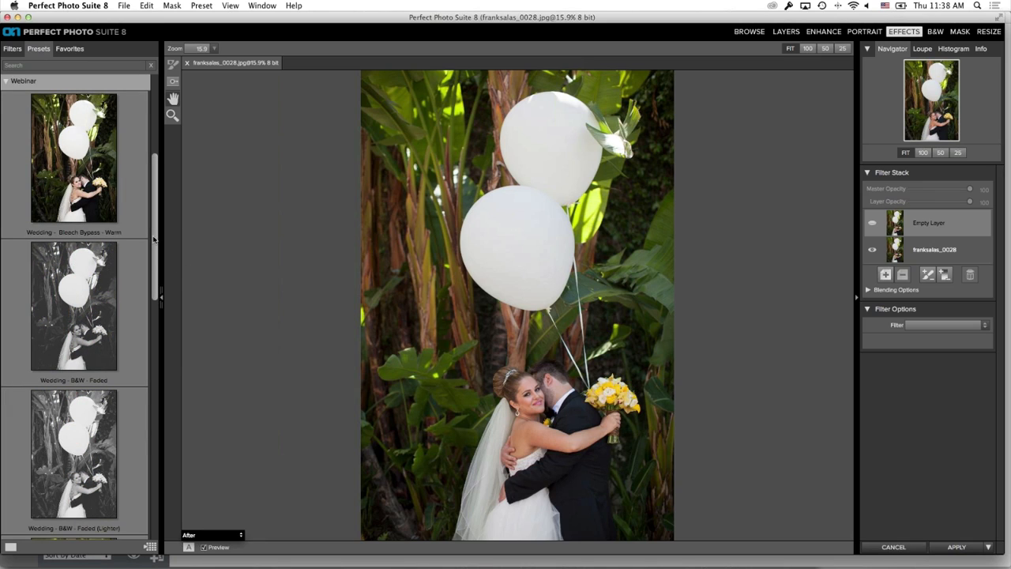
pyautogui.scroll(-10, 129, 508)
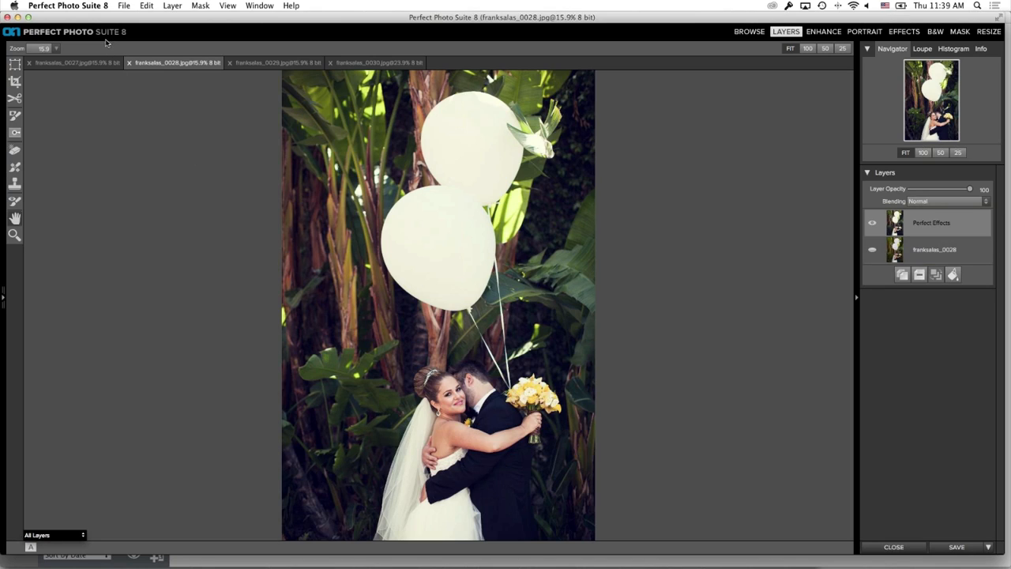
# Step: Save the edited images 0028 and 0029 over their original files
pyautogui.click(125, 6)
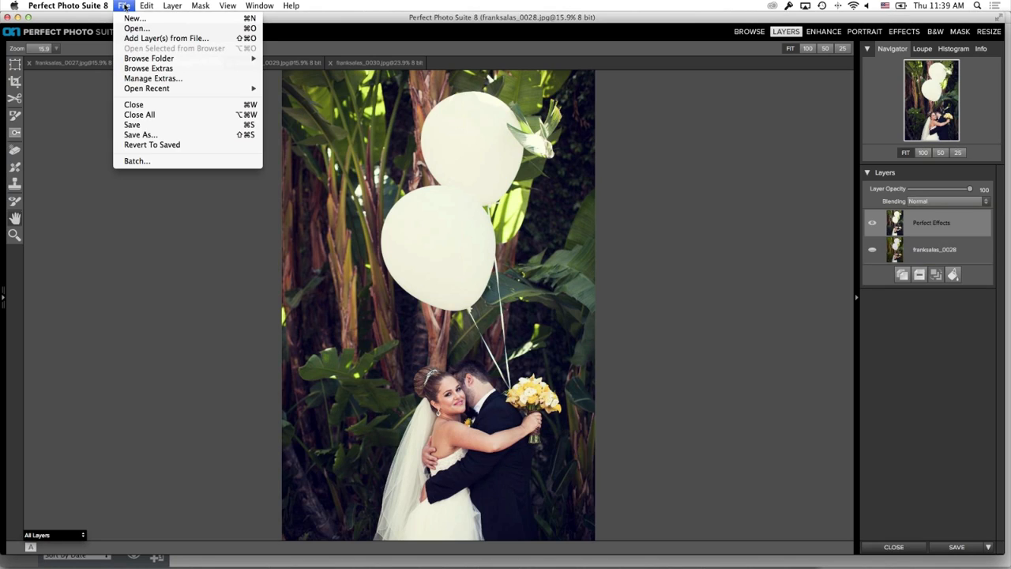
pyautogui.click(156, 128)
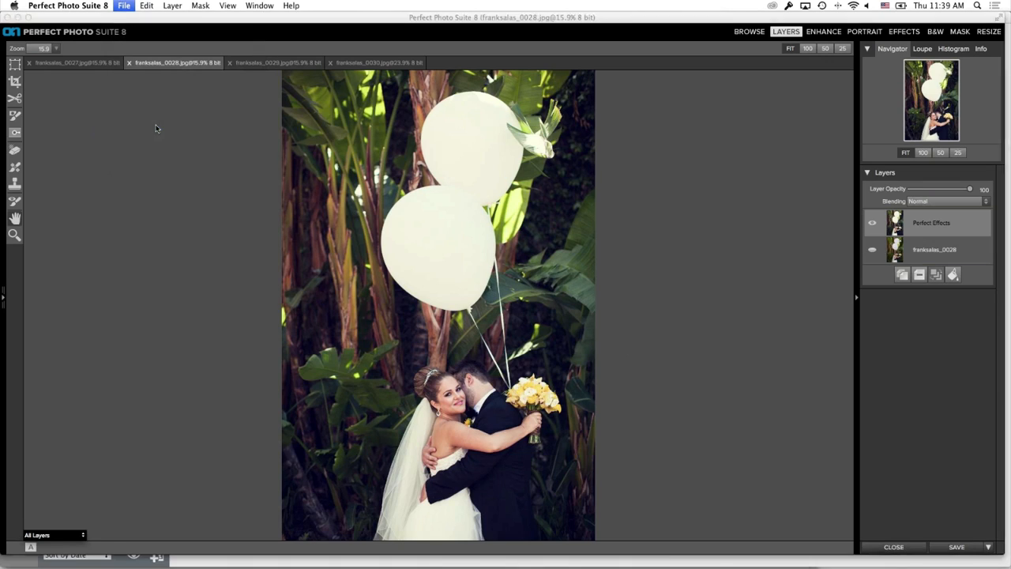
pyautogui.click(244, 65)
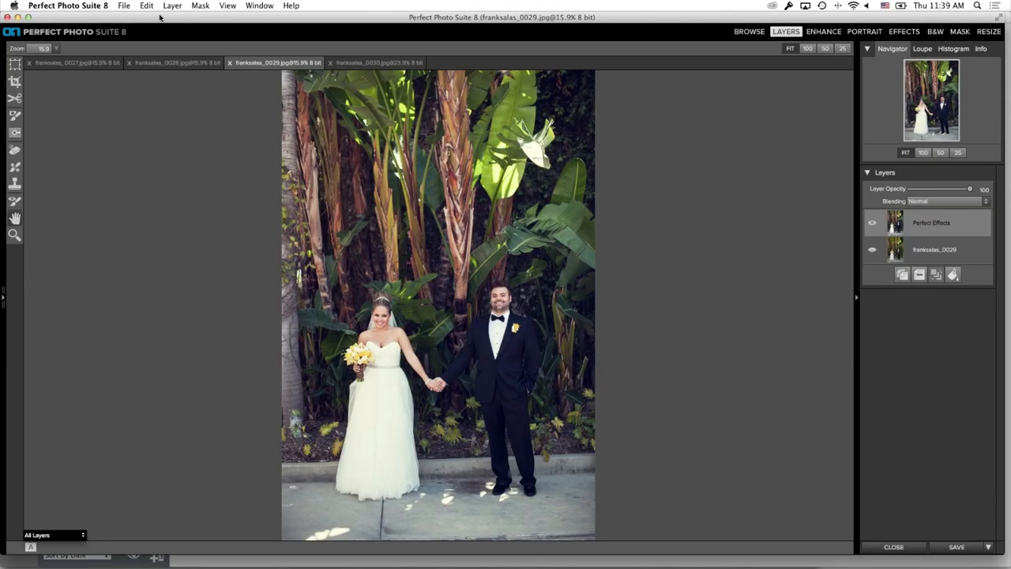
pyautogui.click(125, 6)
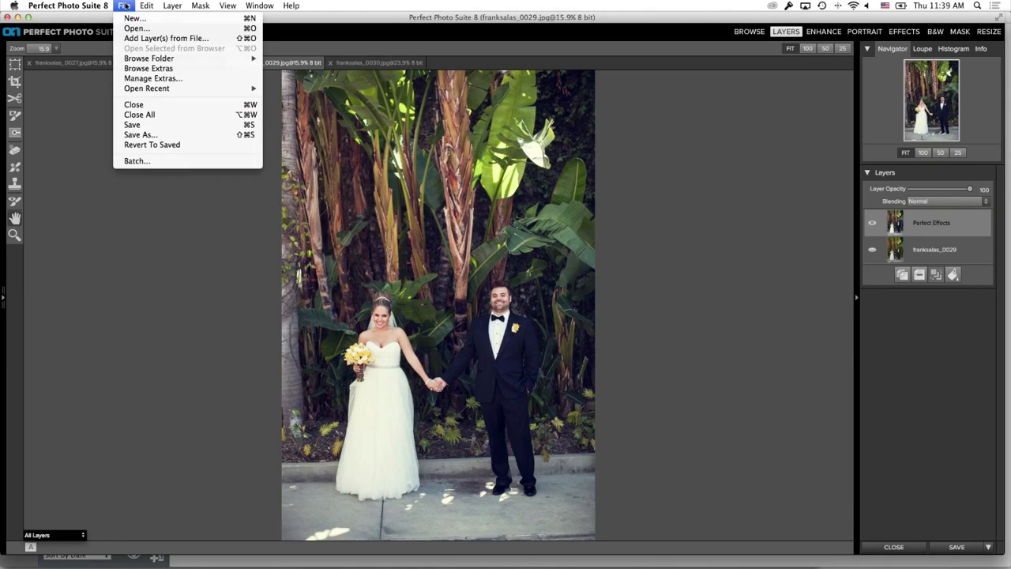
pyautogui.click(139, 126)
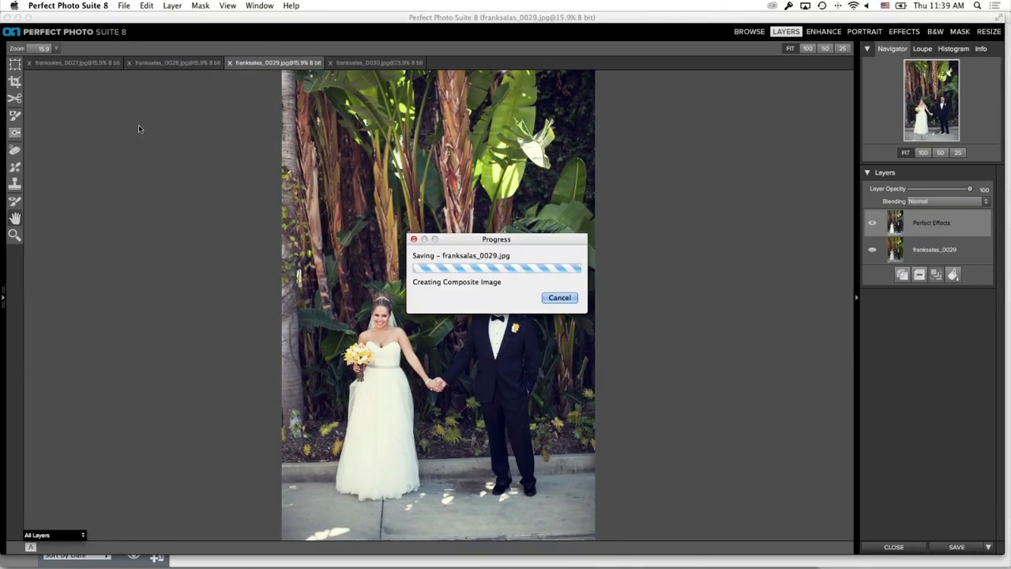
# Step: Save the edited image 0030, the close-up of the couple, over its original file
pyautogui.click(347, 65)
pyautogui.click(124, 6)
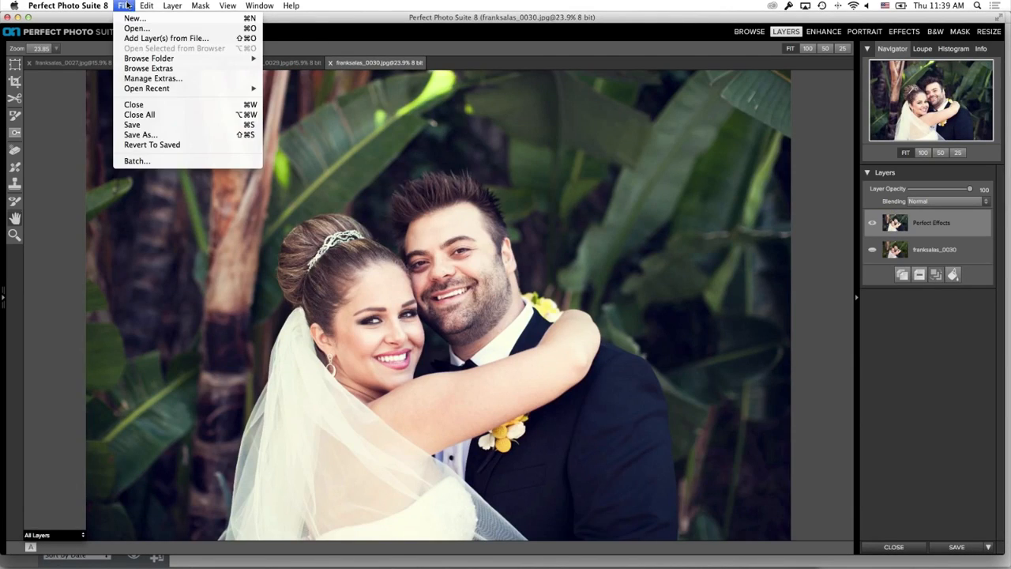
pyautogui.click(147, 127)
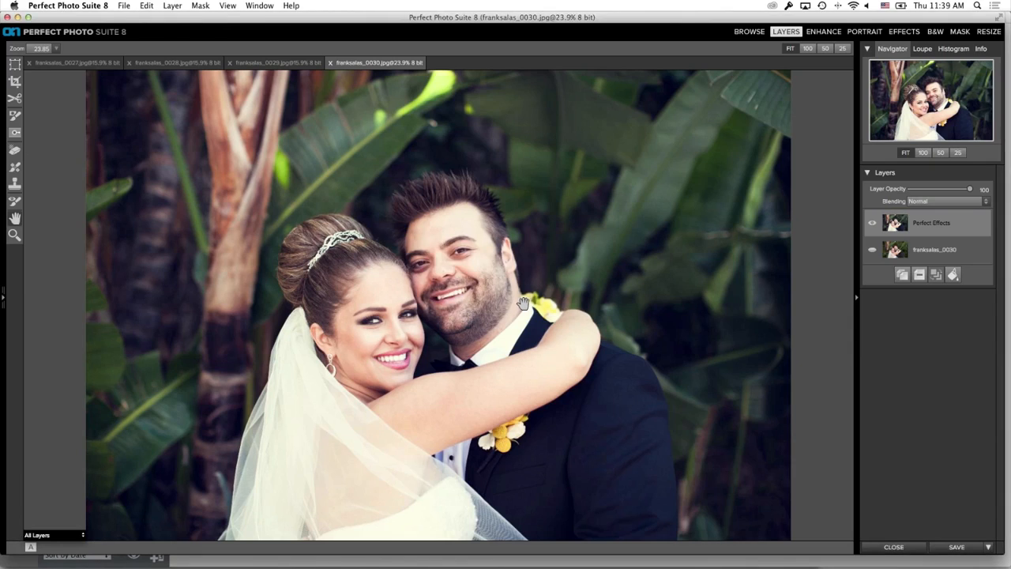
# Step: Apply the Webinar preset "Wedding - Vintage #1" in Effects to image 0027 and save it over its original file
pyautogui.click(63, 63)
pyautogui.click(904, 31)
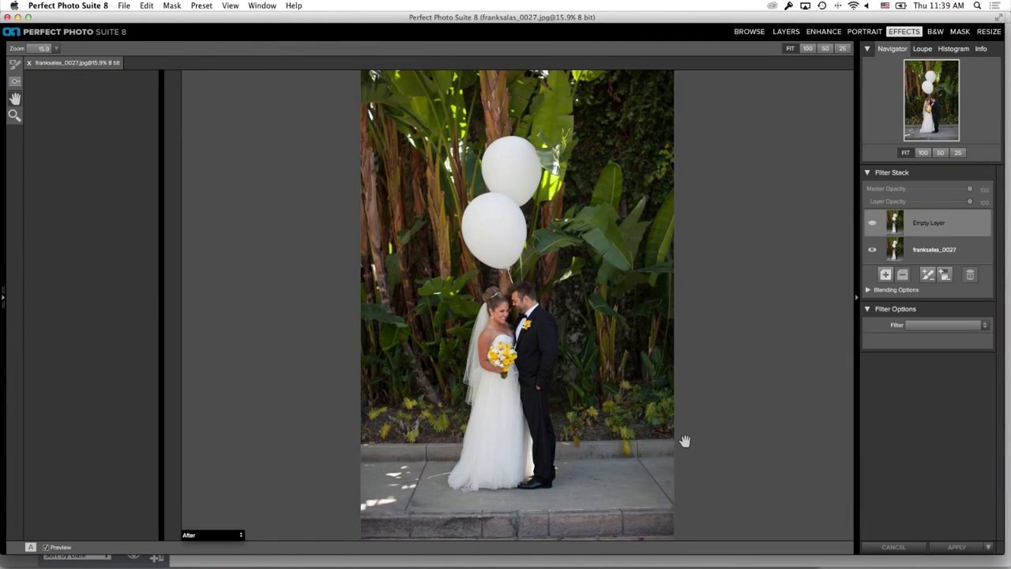
pyautogui.click(25, 325)
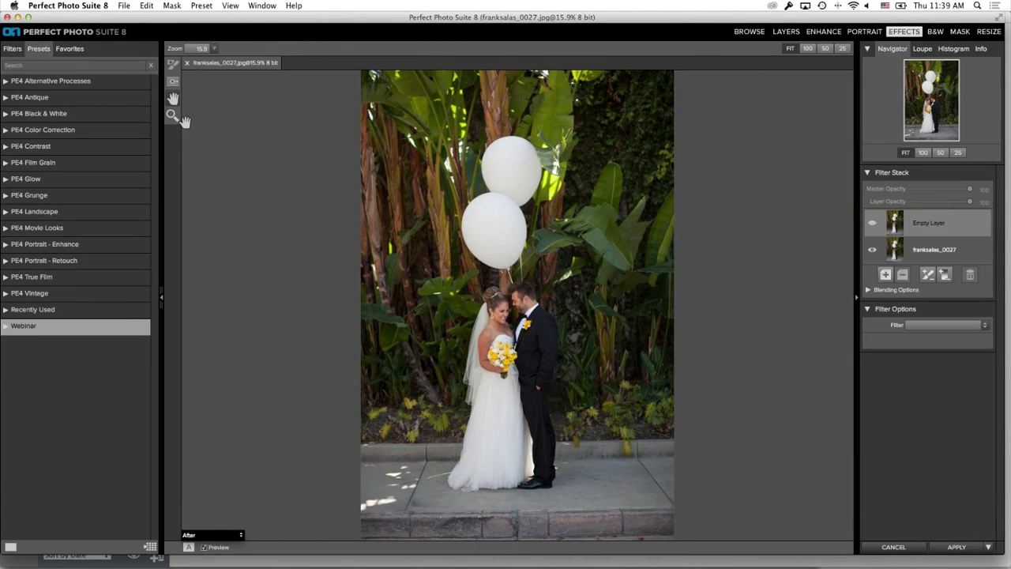
pyautogui.scroll(-10, 144, 184)
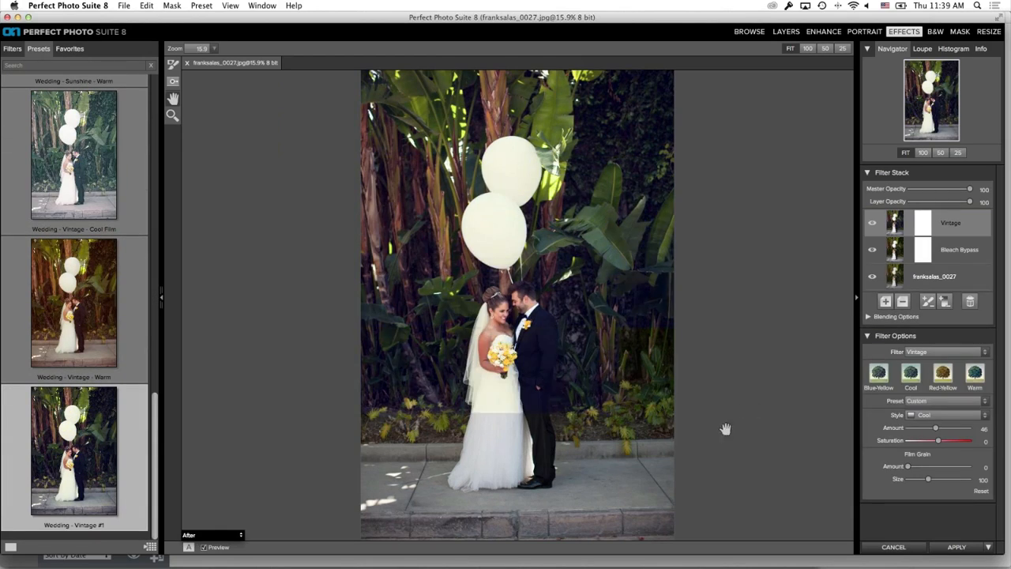
pyautogui.click(956, 547)
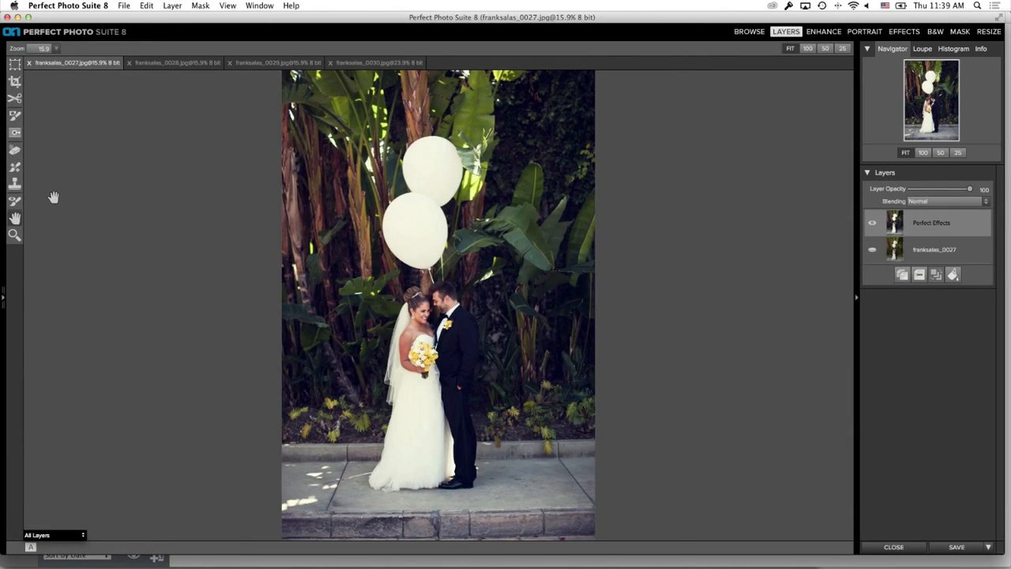
pyautogui.click(122, 6)
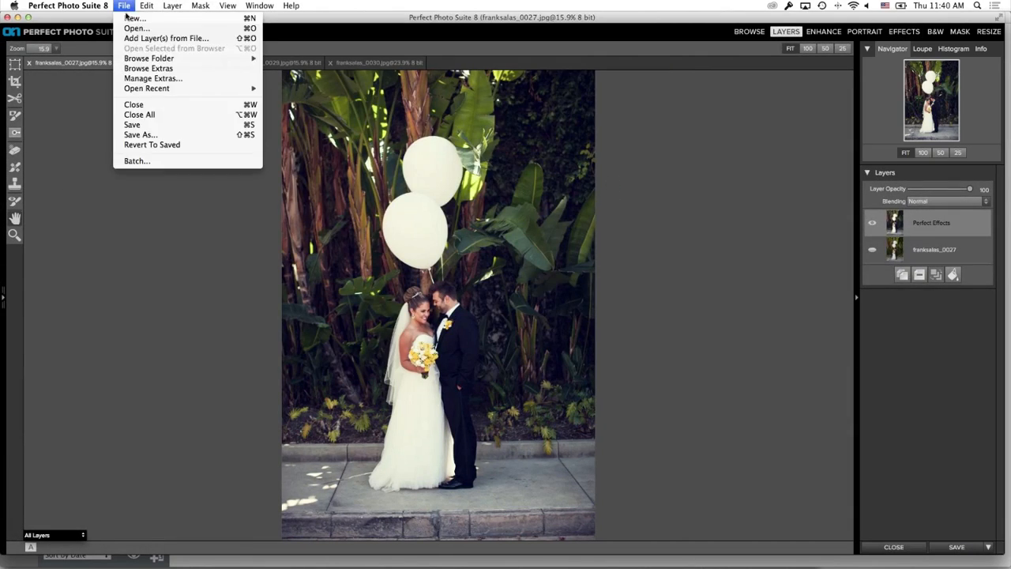
pyautogui.click(134, 124)
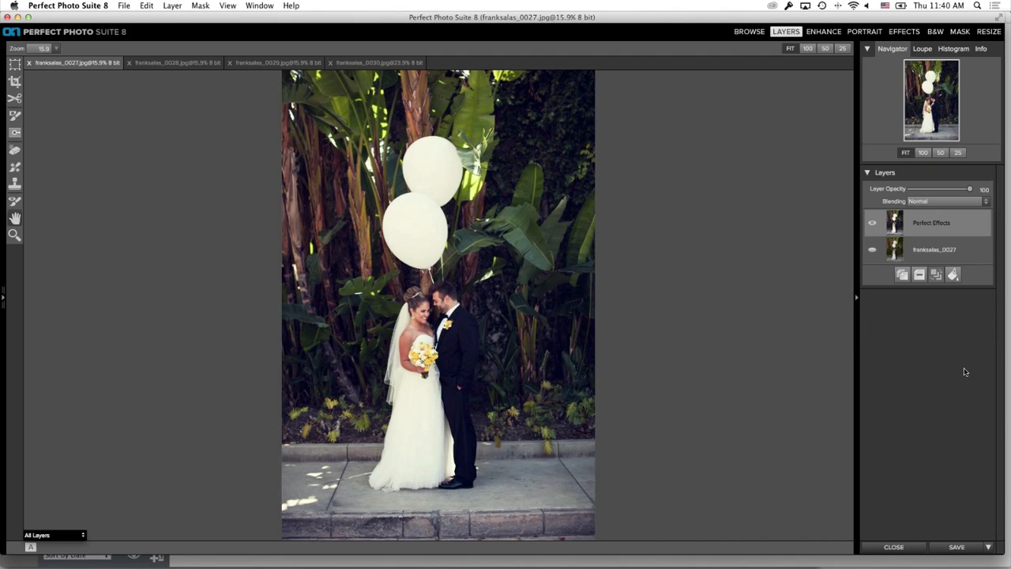
# Step: Close all the open images and switch back to Fundy Designer, leaving nothing selected on the pages 10-11 spread
pyautogui.press('super+w')
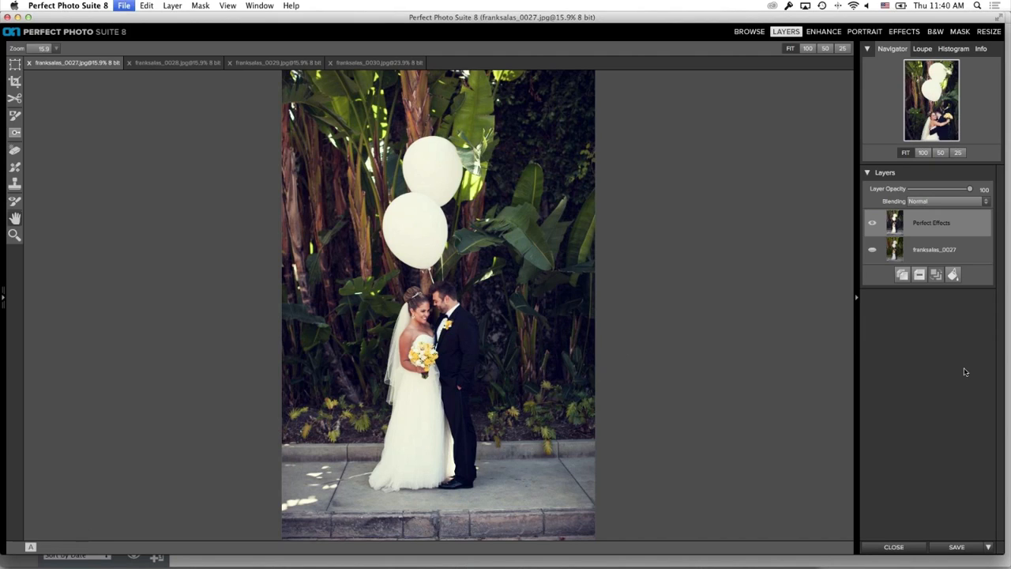
pyautogui.press('super+w')
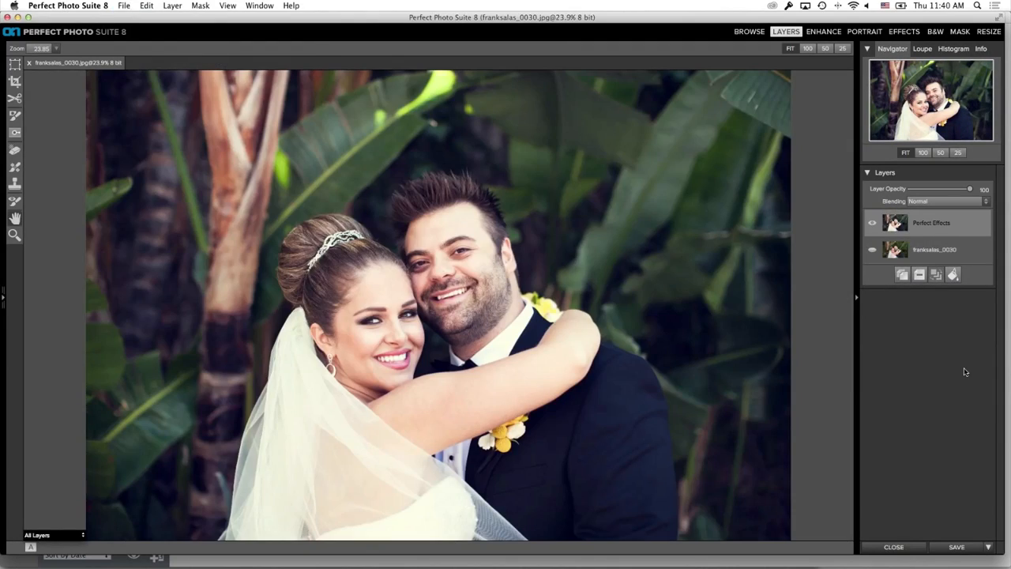
pyautogui.press('super+w')
pyautogui.press('super+w')
pyautogui.press('super+Tab')
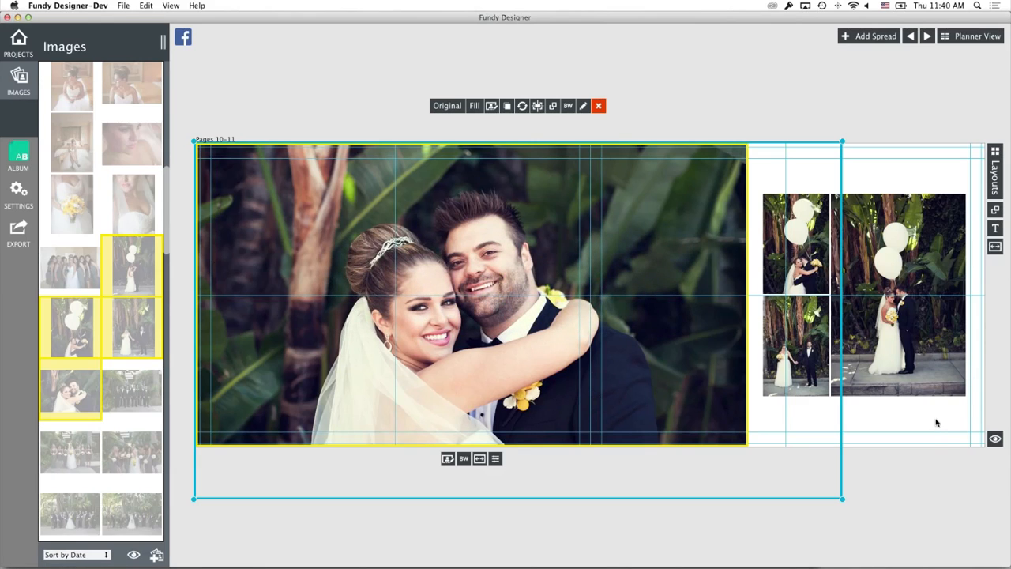
pyautogui.click(939, 421)
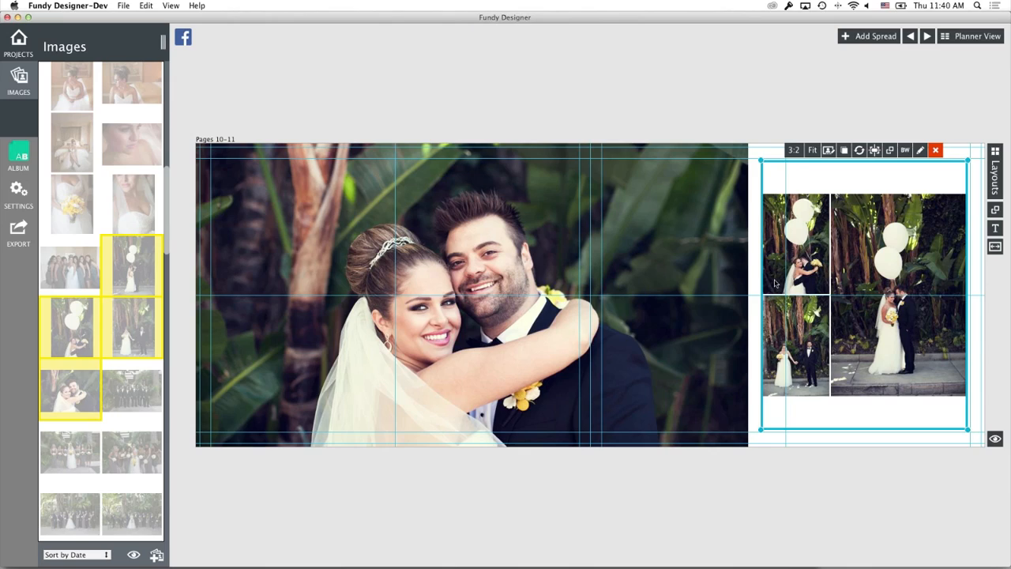
pyautogui.click(392, 54)
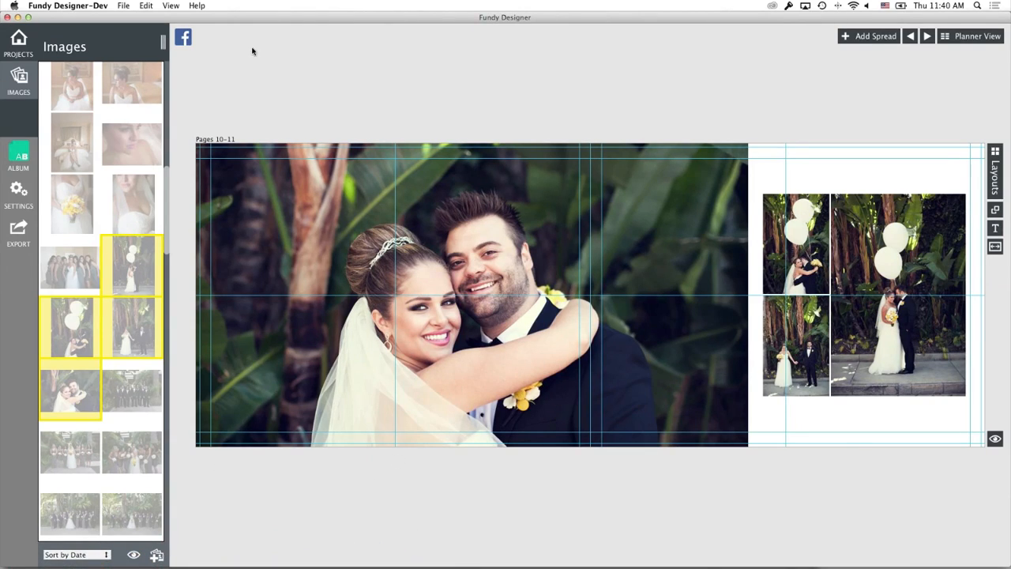
pyautogui.click(149, 6)
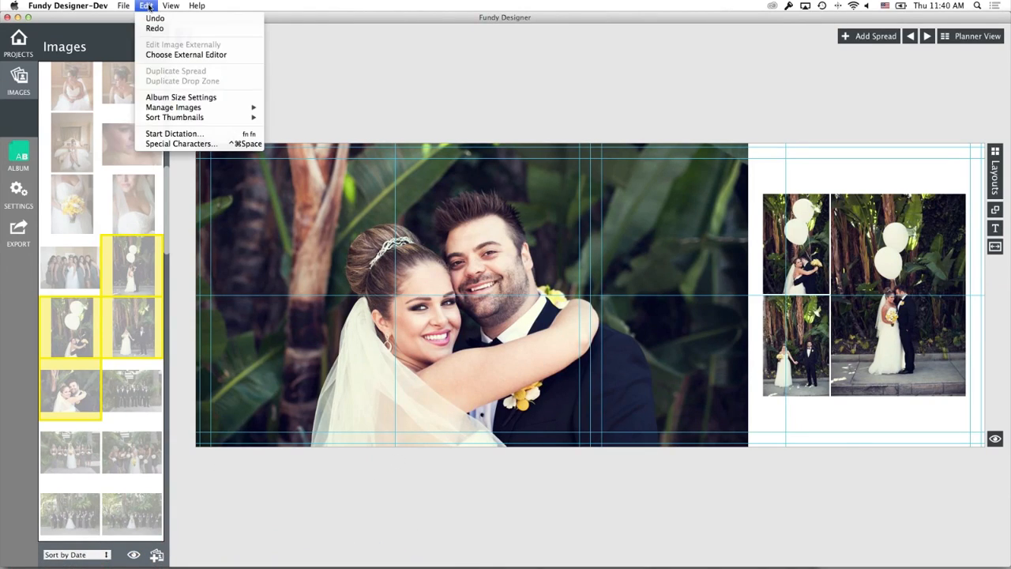
pyautogui.moveTo(190, 109)
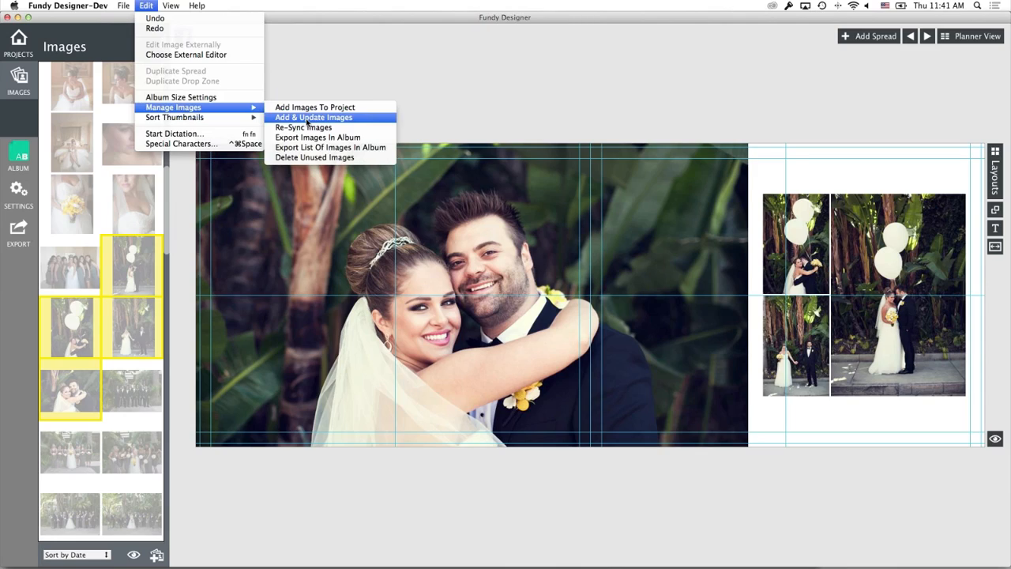
pyautogui.click(445, 85)
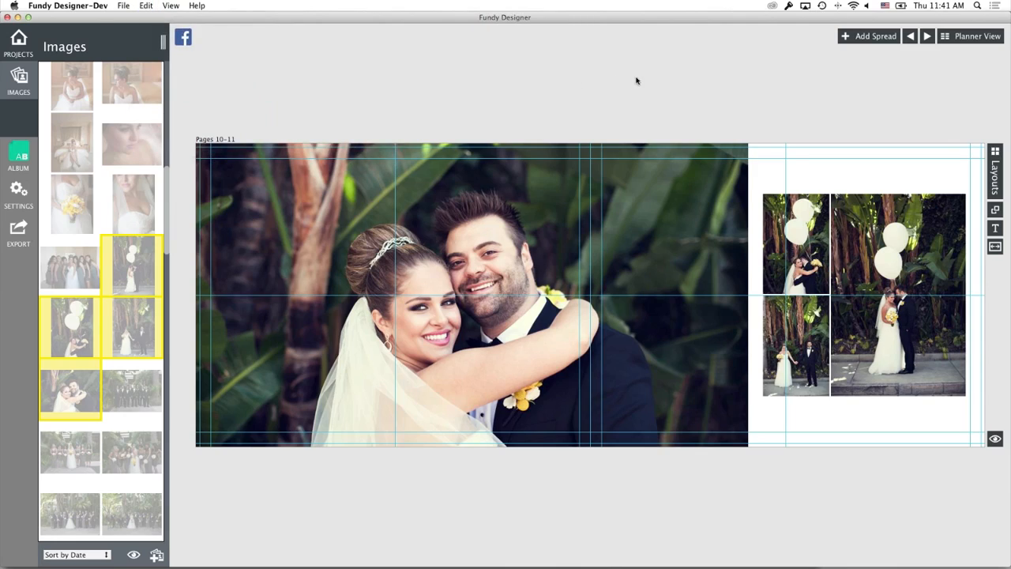
# Step: Browse the spreads following pages 10-11, and look over the whole album in the planner view
pyautogui.click(926, 36)
pyautogui.click(926, 36)
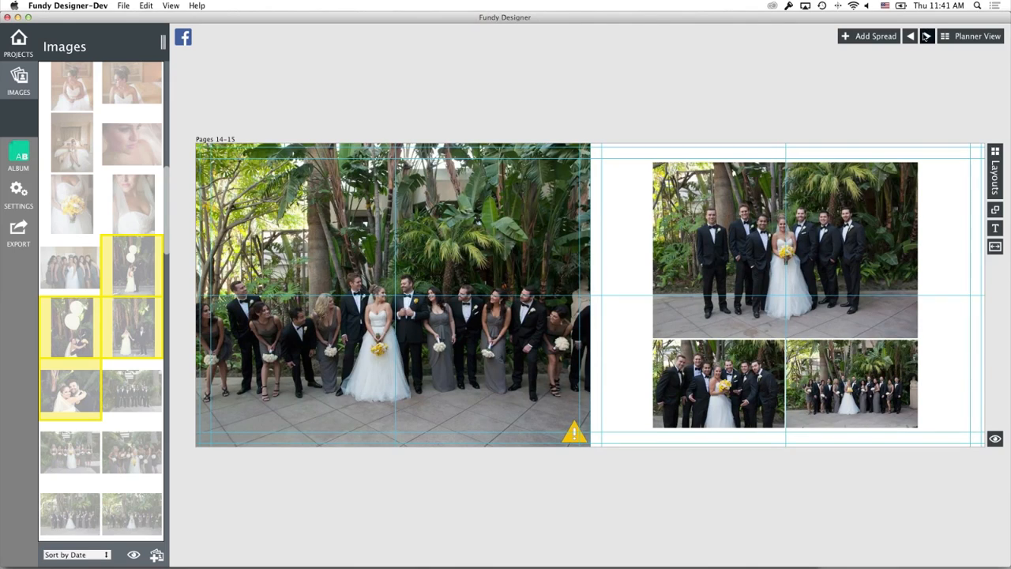
pyautogui.click(926, 36)
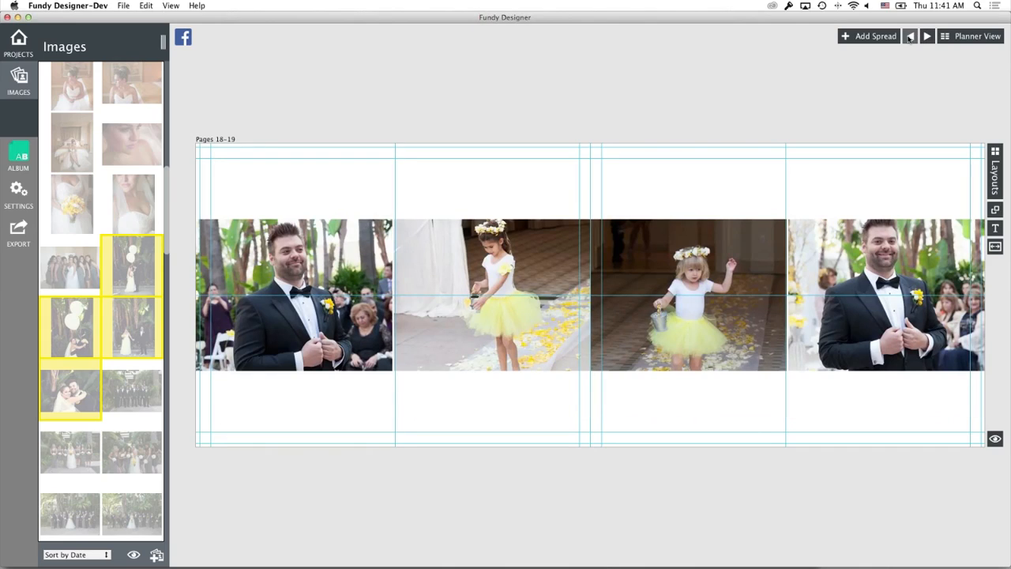
pyautogui.click(677, 269)
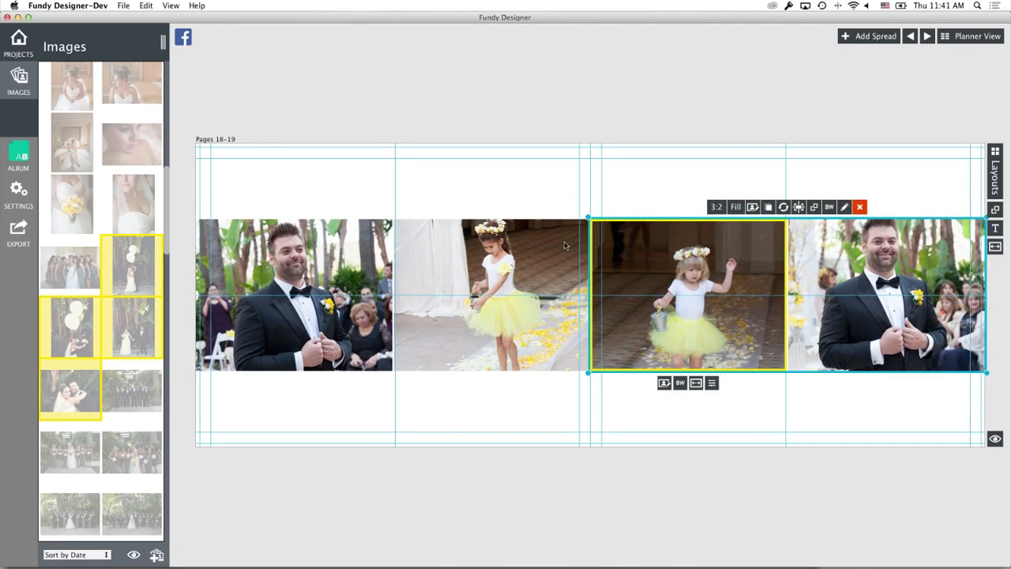
pyautogui.click(928, 36)
pyautogui.click(927, 36)
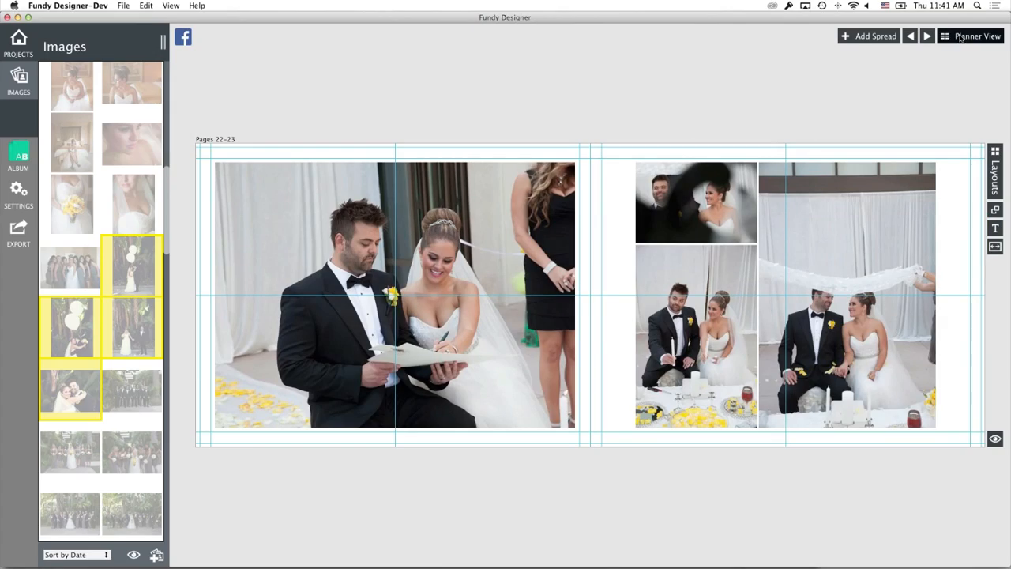
pyautogui.press('Tab')
pyautogui.scroll(-3, 692, 309)
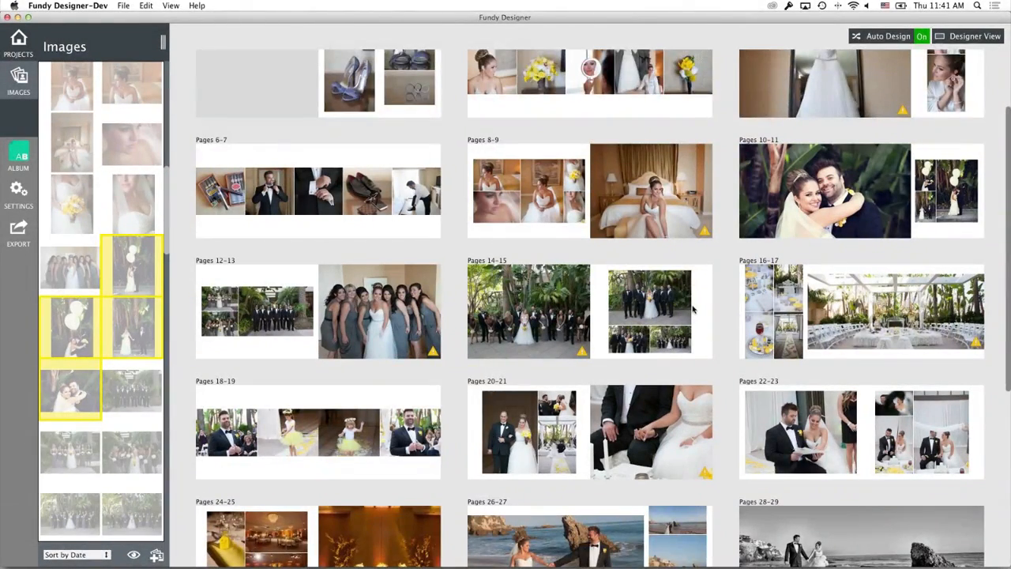
pyautogui.scroll(-5, 693, 309)
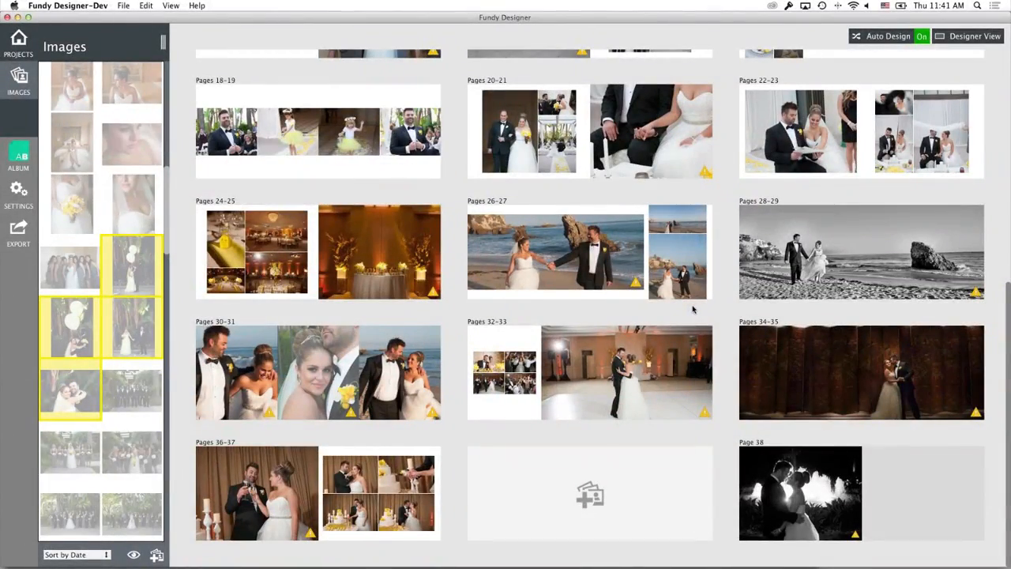
pyautogui.scroll(9, 693, 308)
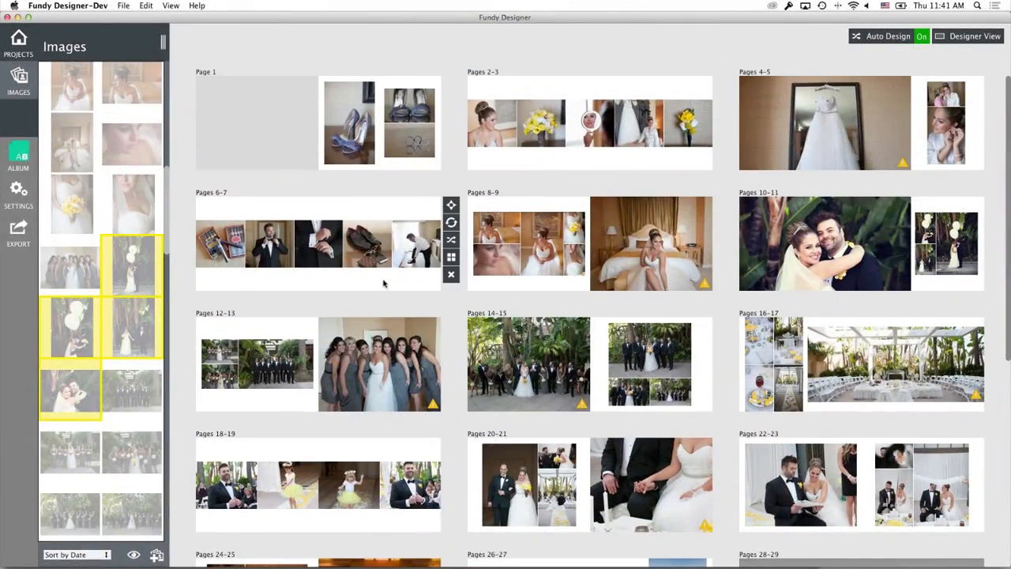
# Step: Open the pages 6-7 spread and send all of its images to Perfect Photo Suite with the Edit Original option
pyautogui.click(384, 283)
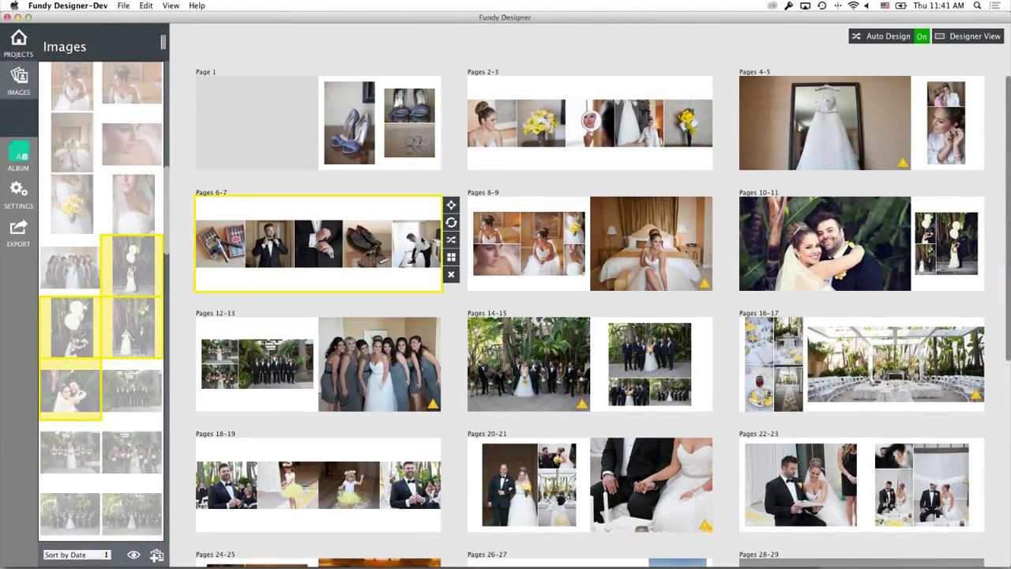
pyautogui.doubleClick(390, 225)
pyautogui.click(473, 239)
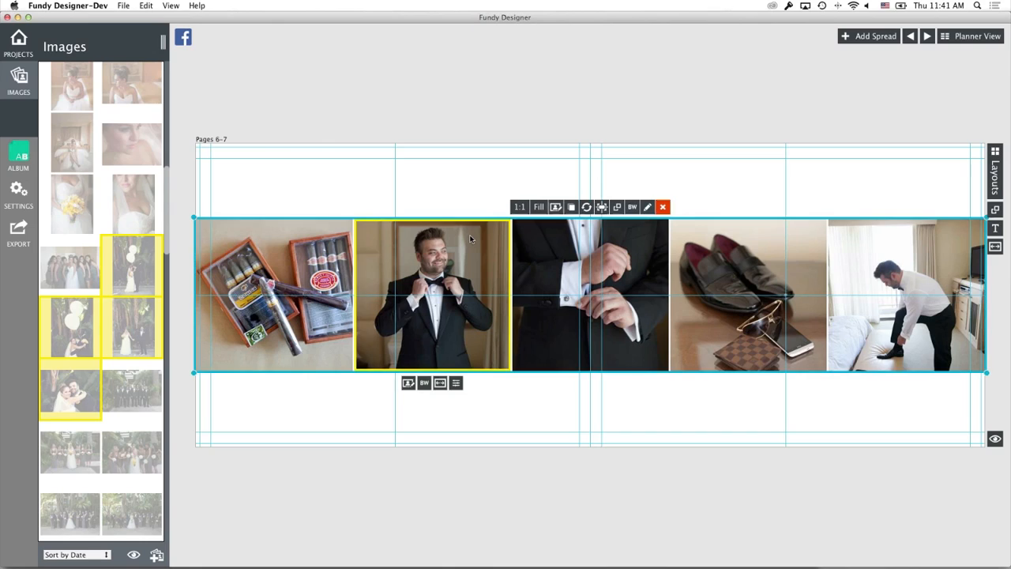
pyautogui.click(556, 207)
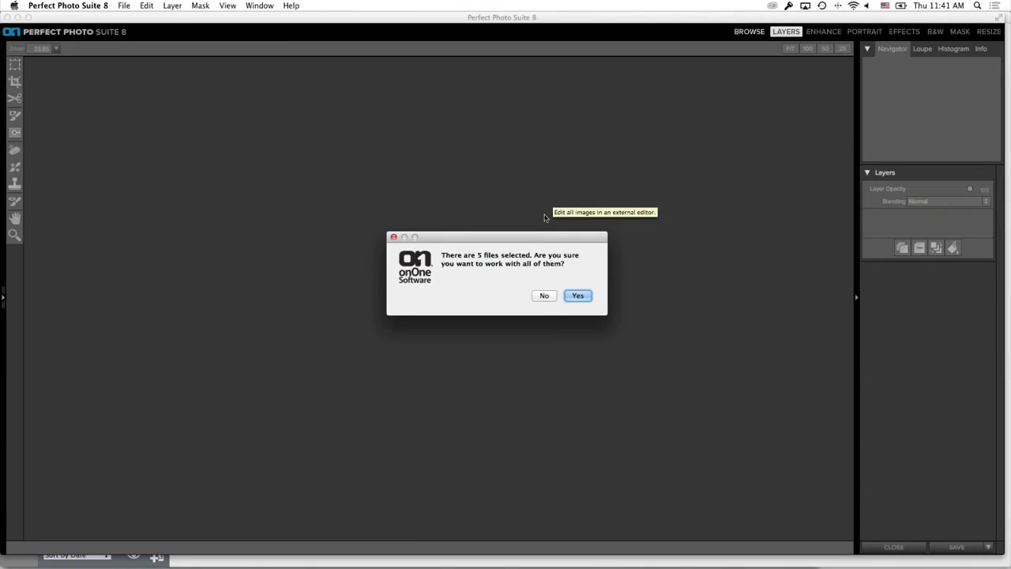
pyautogui.click(580, 299)
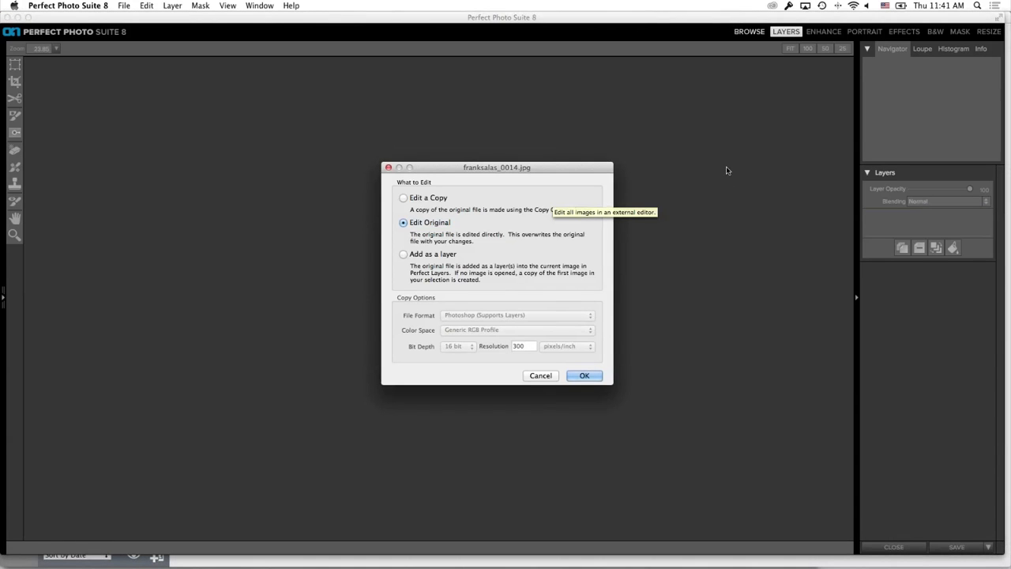
pyautogui.click(583, 376)
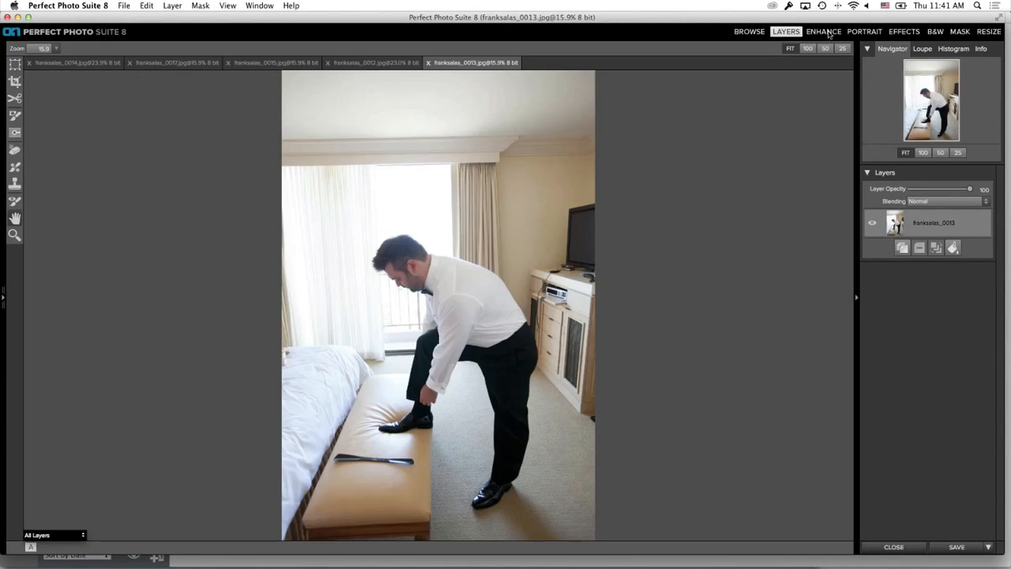
# Step: Look through the recently used user presets in Enhance for image 0013
pyautogui.click(828, 33)
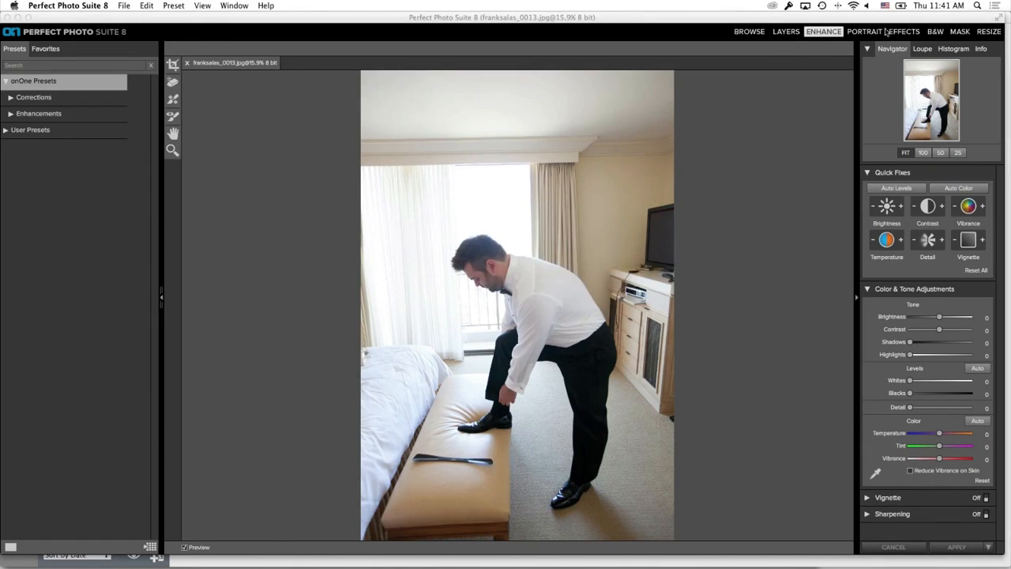
pyautogui.click(3, 133)
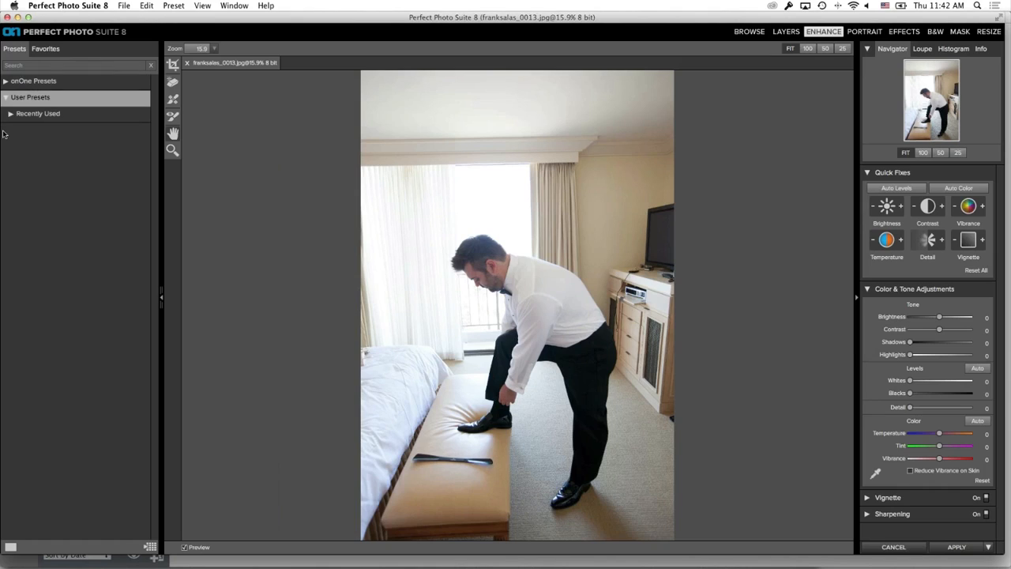
pyautogui.click(10, 114)
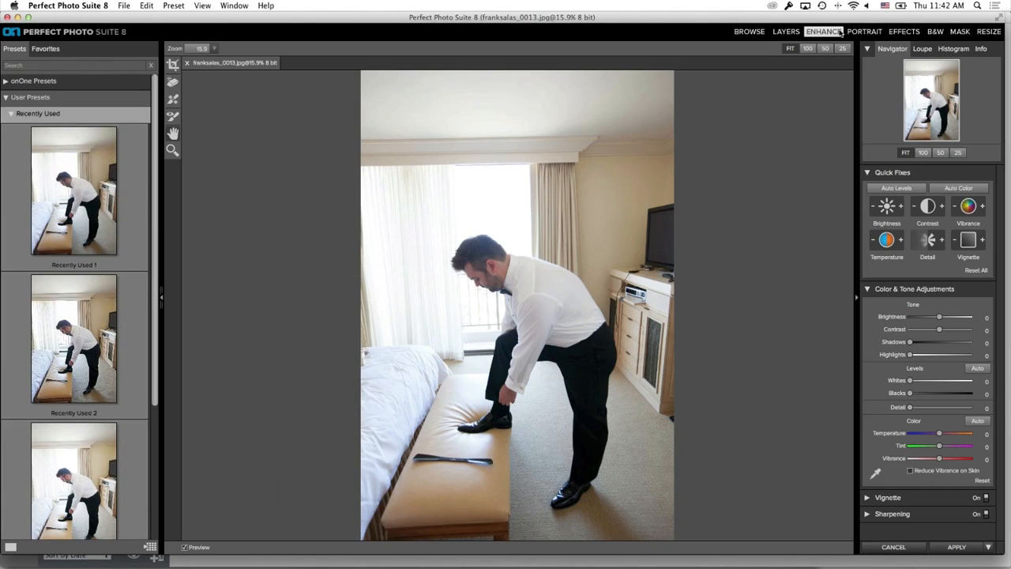
# Step: Apply the Webinar preset "Wedding - Bleach Bypass - Warm" in Effects to image 0013 of the groom putting on his shoe
pyautogui.click(903, 32)
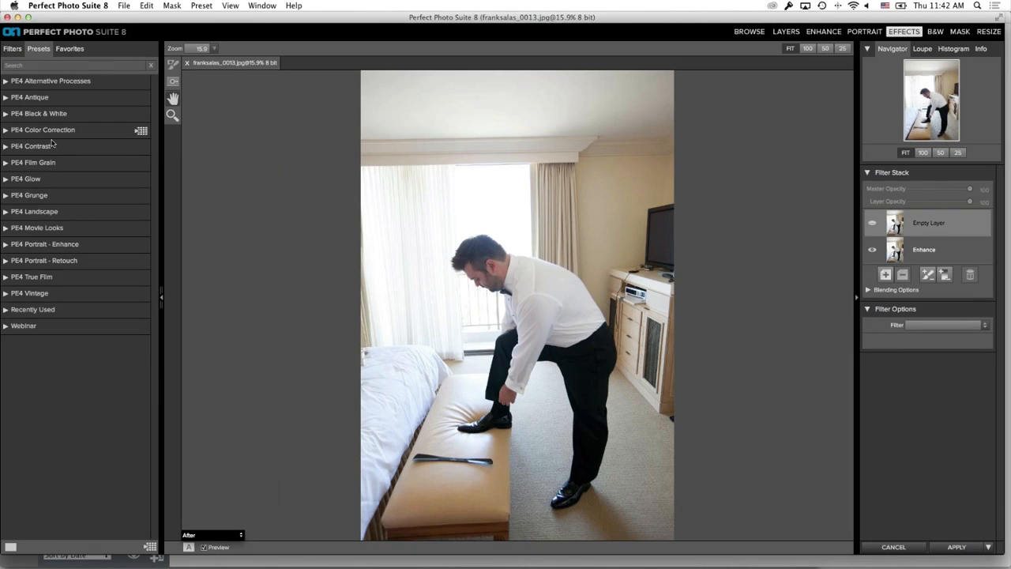
pyautogui.click(6, 330)
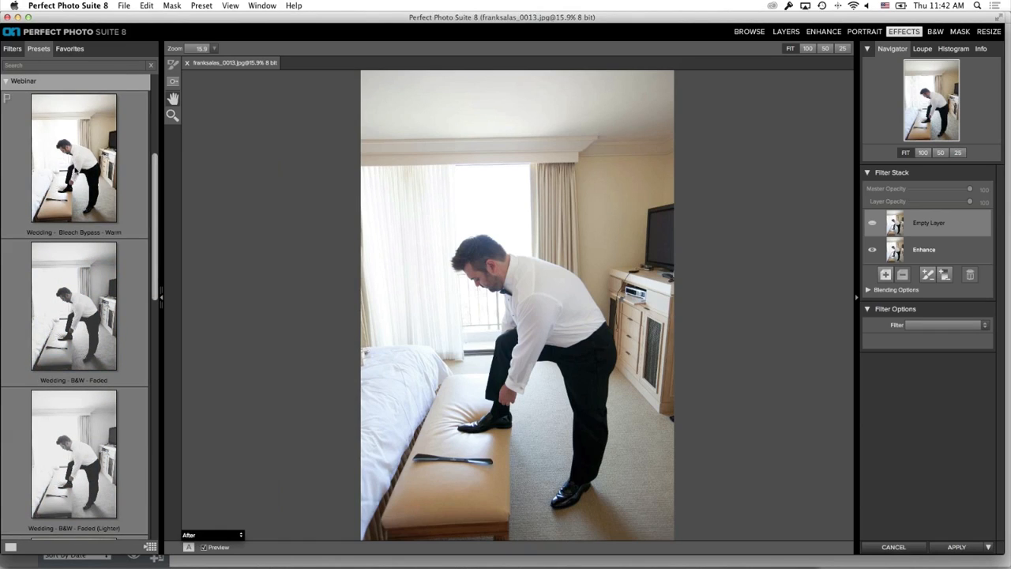
pyautogui.click(77, 170)
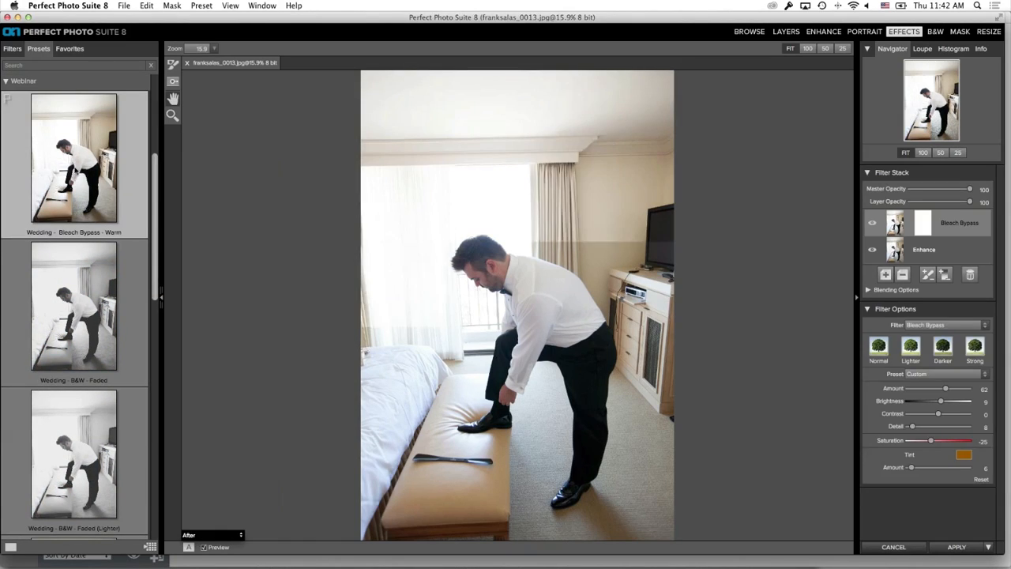
pyautogui.click(968, 547)
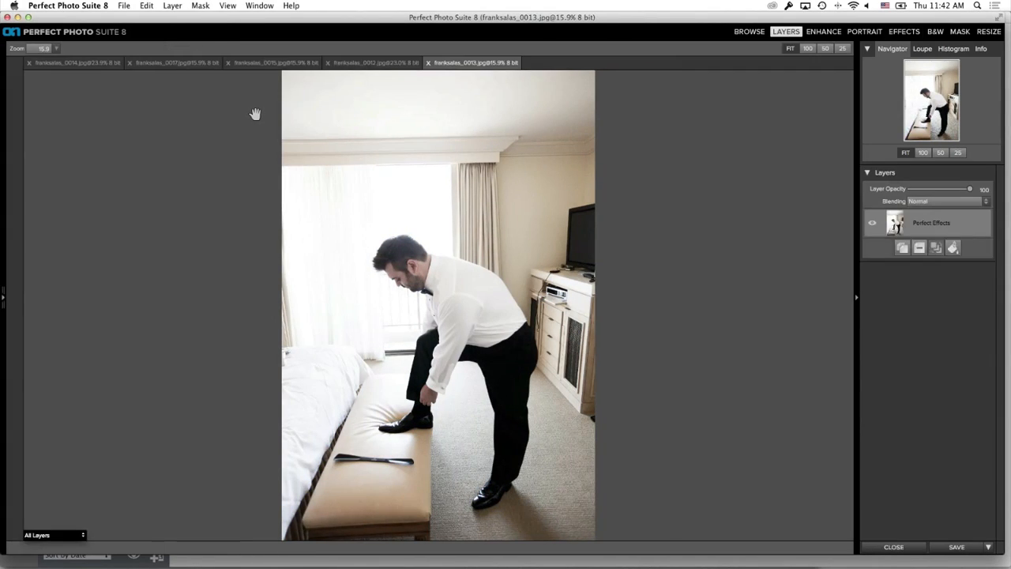
# Step: Save and close image 0013 in Perfect Photo Suite
pyautogui.click(964, 548)
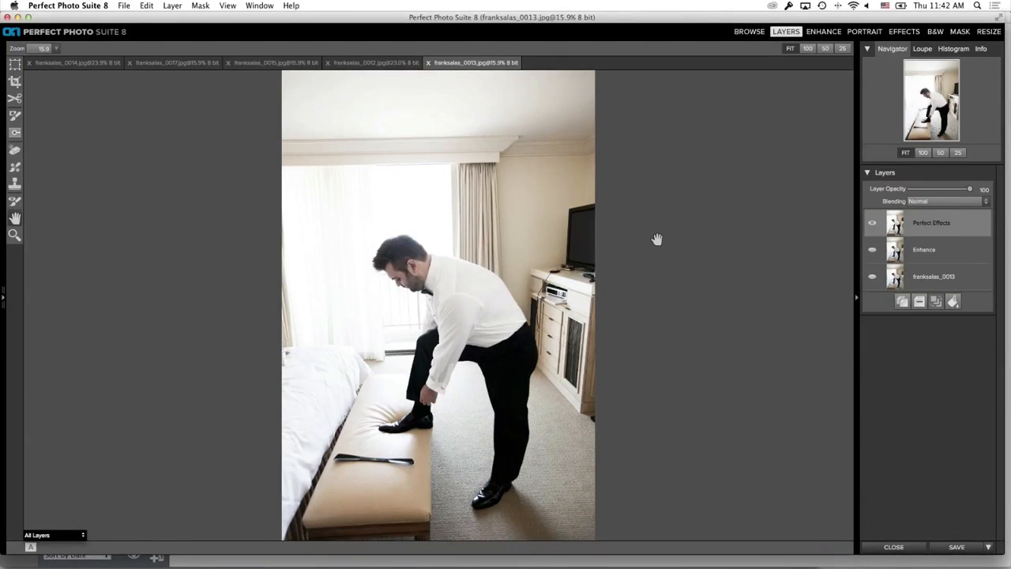
pyautogui.press('super+w')
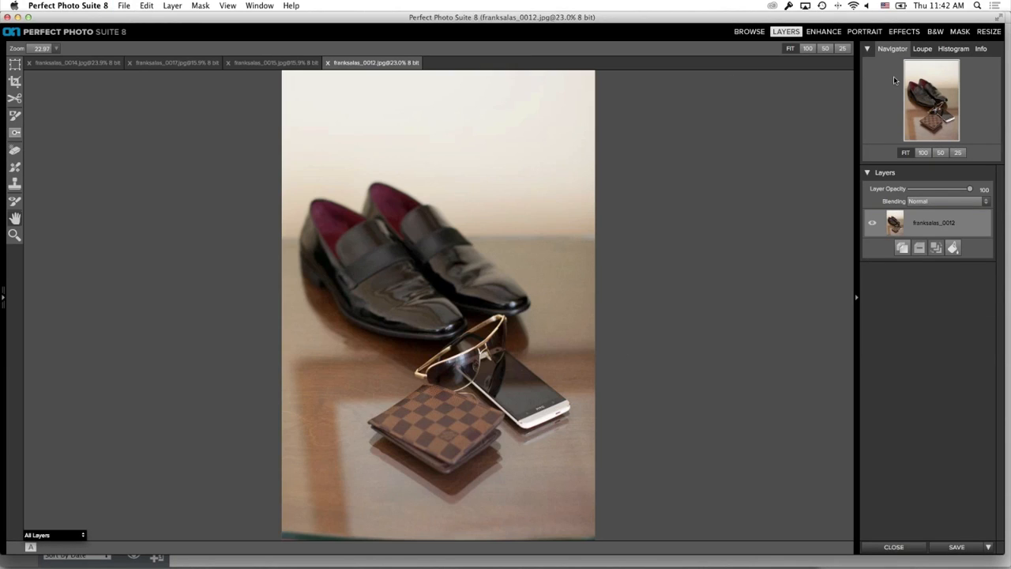
# Step: Apply the Webinar preset "Wedding - Bleach Bypass - Warm" in Effects to image 0012 of the black shoes, and save and close it
pyautogui.click(904, 31)
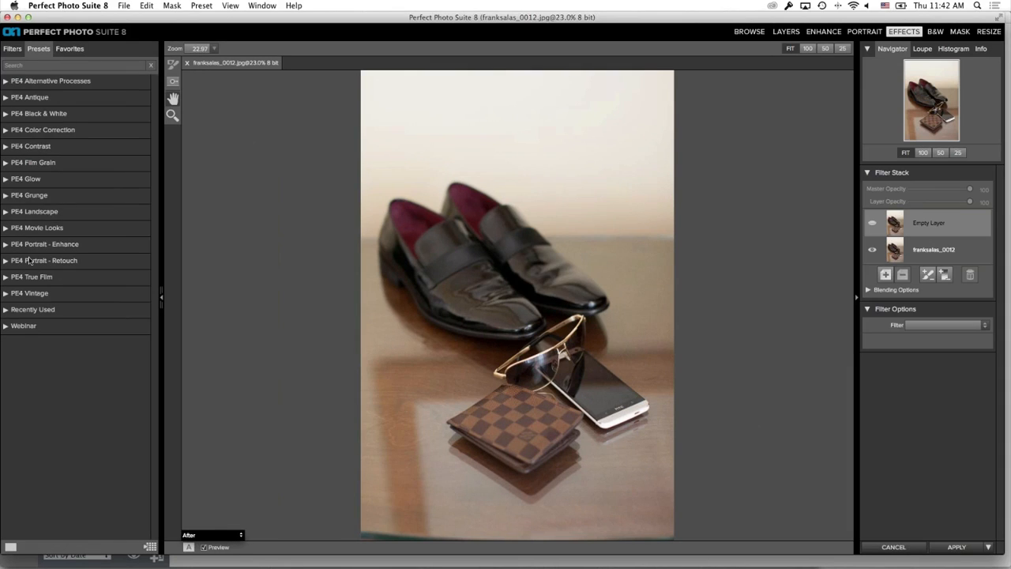
pyautogui.click(8, 328)
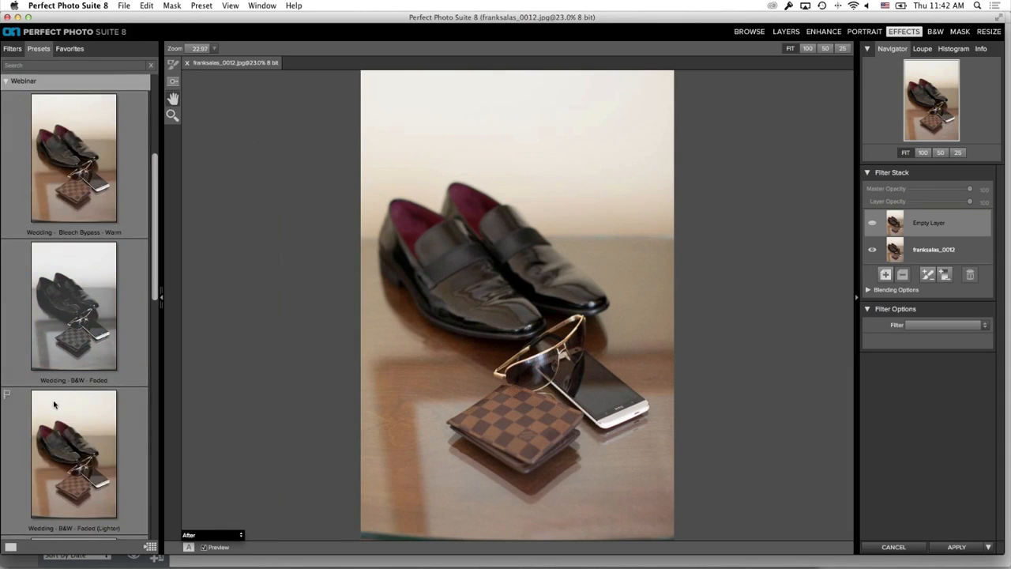
pyautogui.click(67, 162)
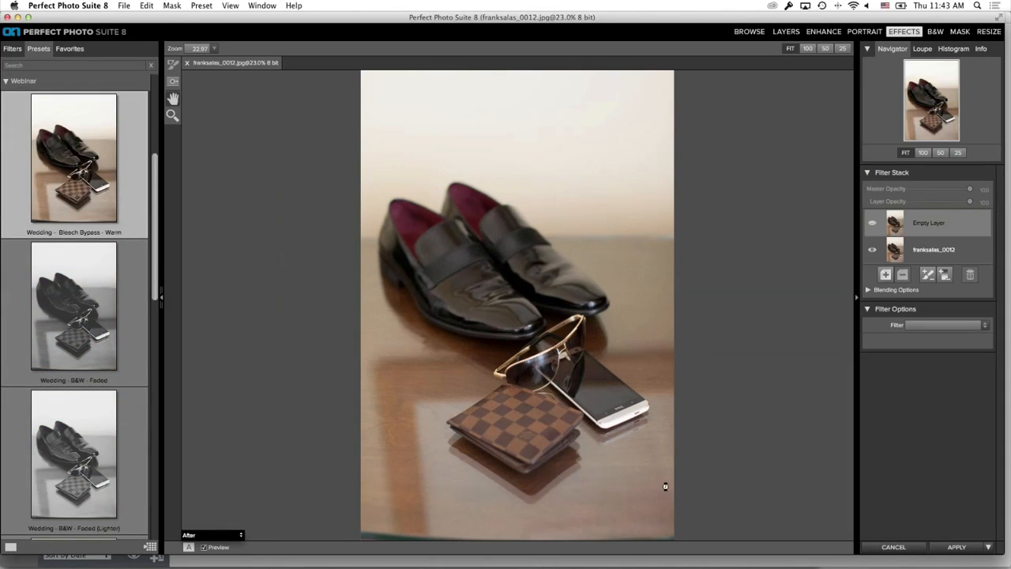
pyautogui.click(958, 546)
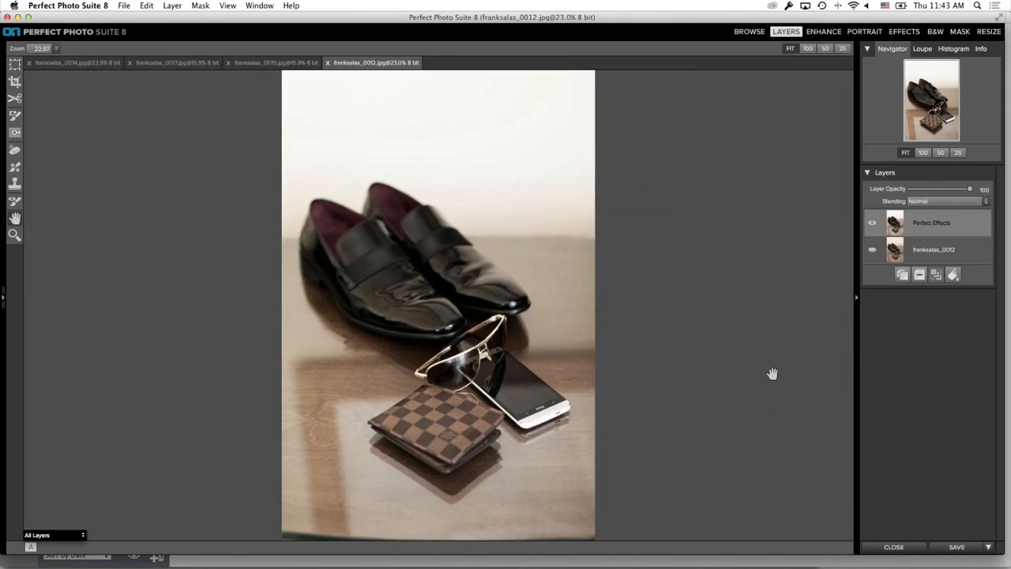
pyautogui.press('super+w')
pyautogui.click(482, 299)
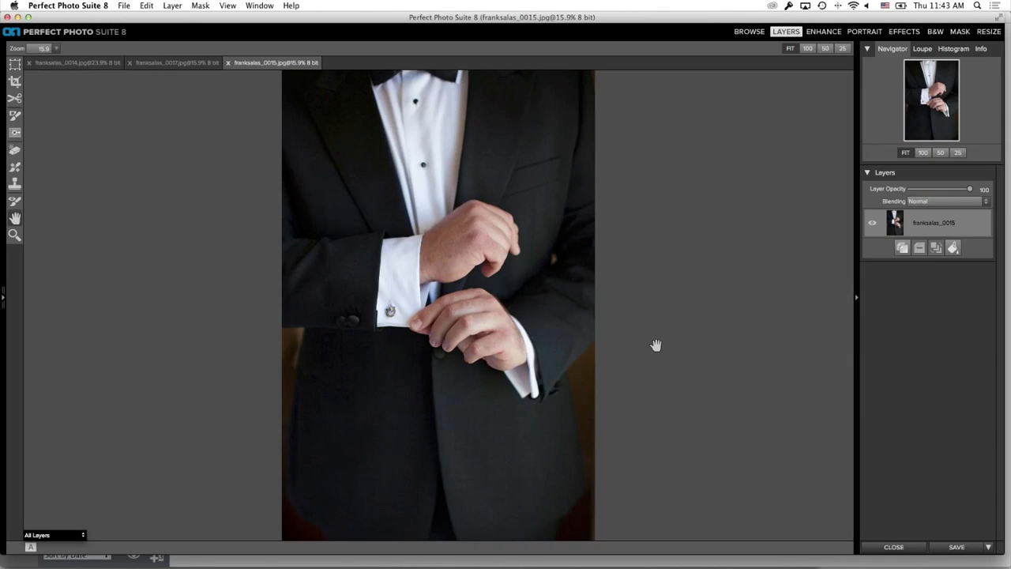
# Step: Switch to Fundy Designer and show the album's last spreads in the planner view
pyautogui.press('super+Tab')
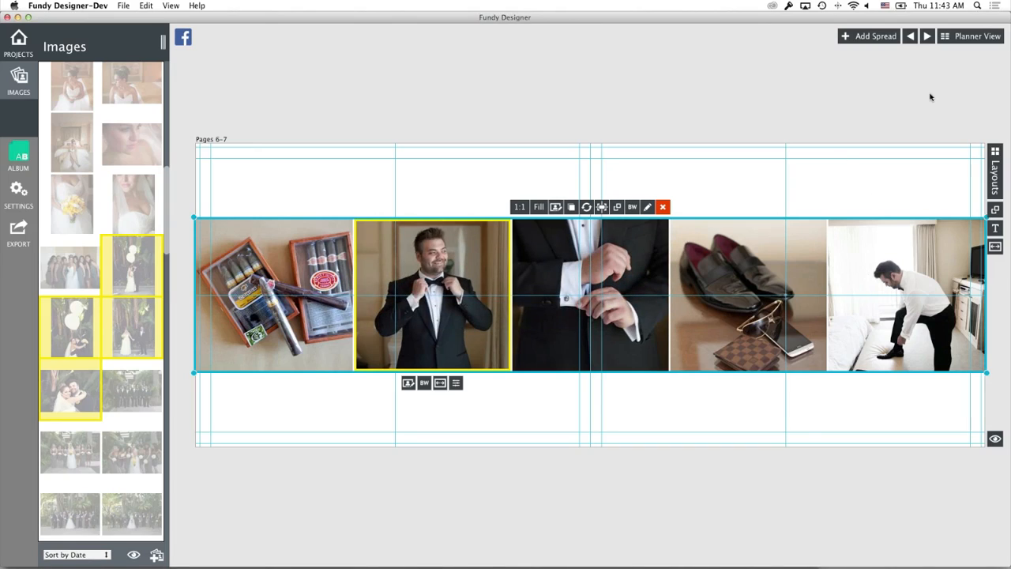
pyautogui.click(969, 36)
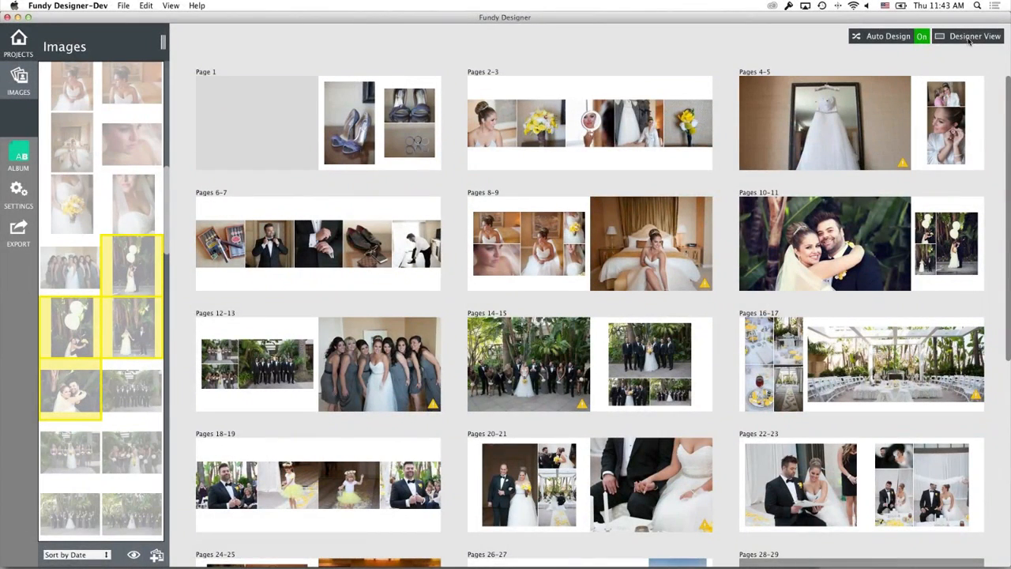
pyautogui.scroll(-1, 597, 318)
pyautogui.scroll(-10, 597, 319)
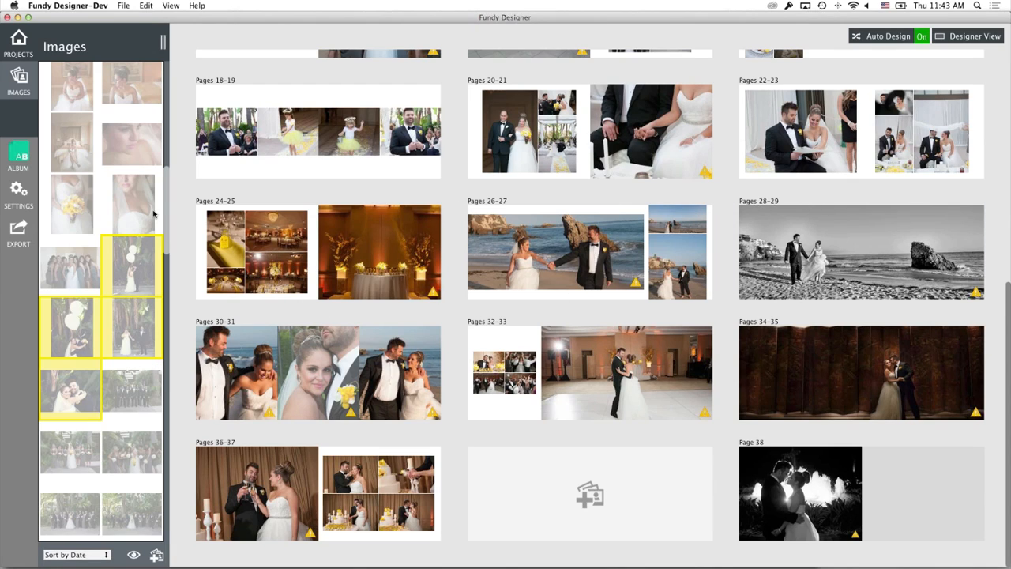
# Step: Add a new spread after pages 36-37 from the unused photo of the groom and a woman holding yellow roses
pyautogui.moveTo(166, 225); pyautogui.dragTo(165, 471)
pyautogui.click(132, 423)
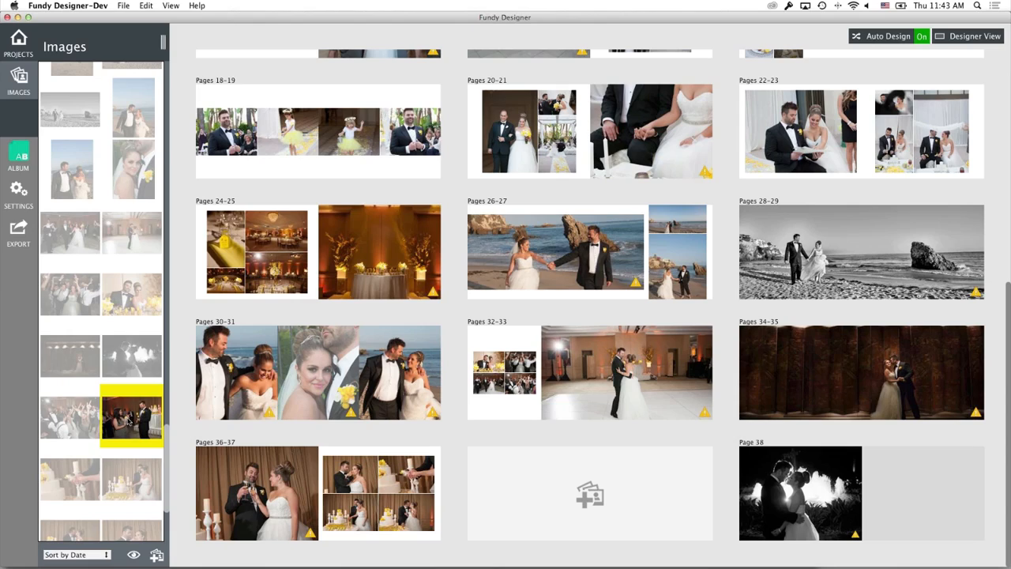
pyautogui.click(578, 478)
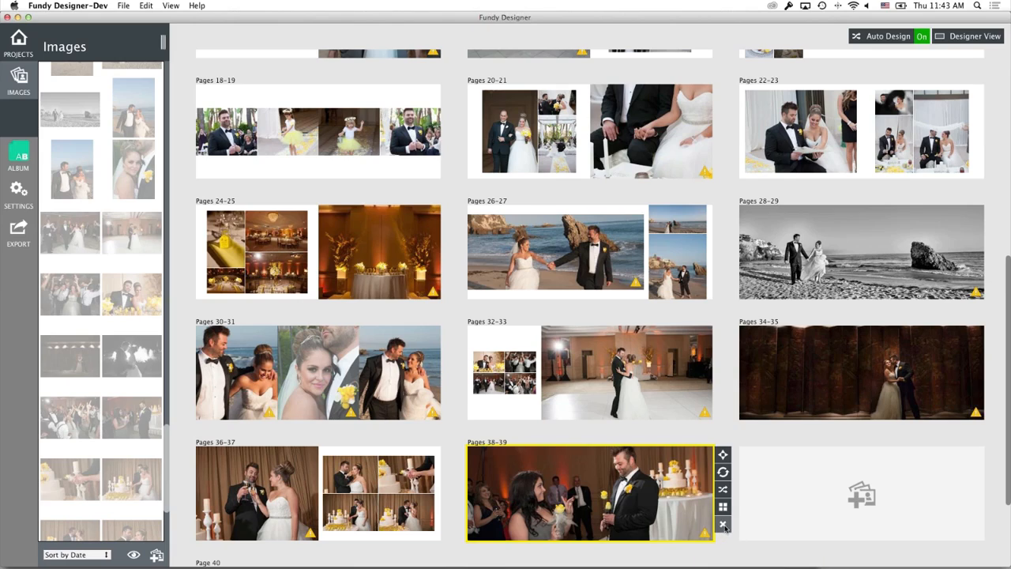
# Step: Replace the full-spread photo on pages 38-39 with the same photo placed freehand at a smaller size on page 38
pyautogui.doubleClick(684, 502)
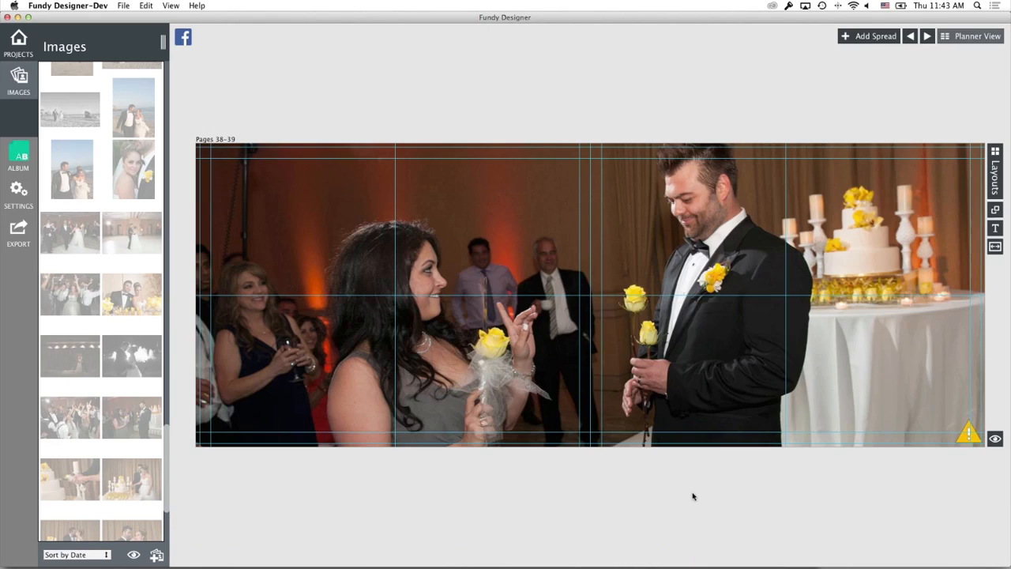
pyautogui.click(664, 131)
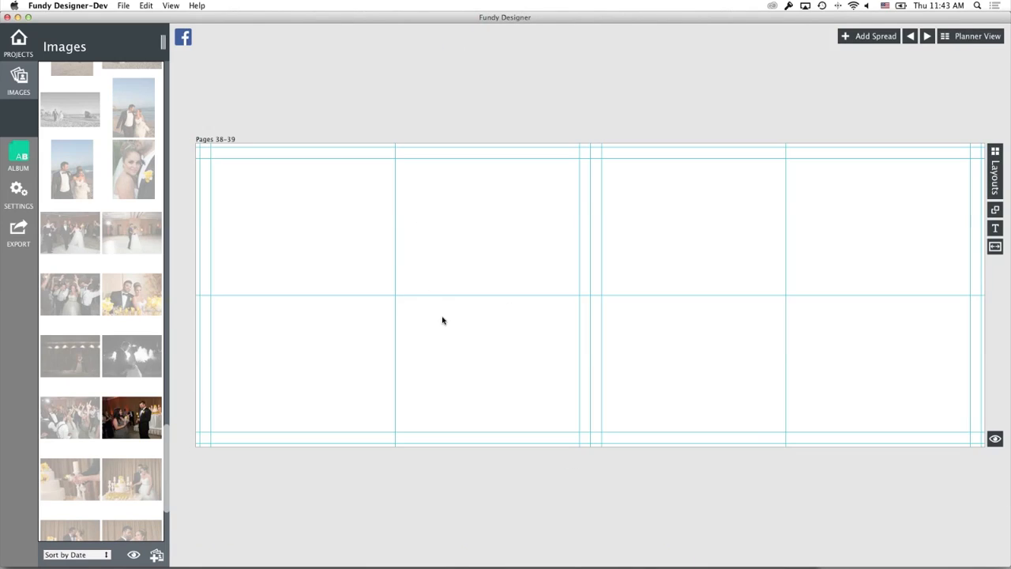
pyautogui.moveTo(135, 417); pyautogui.dragTo(391, 247)
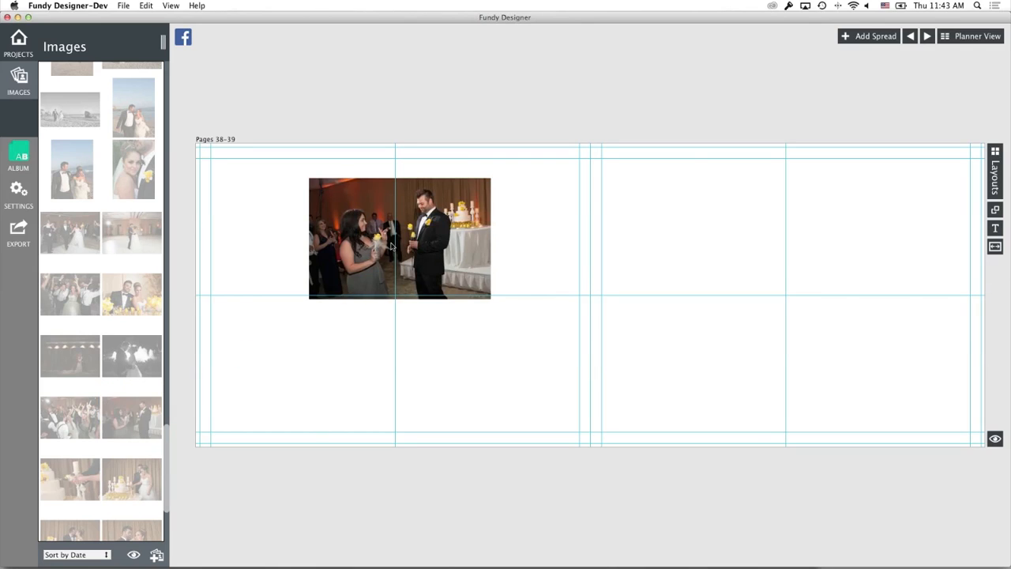
# Step: Review the single-photo layouts for pages 38-39, and fill the spread with the photo, reframed to include the groom's whole head
pyautogui.click(1001, 175)
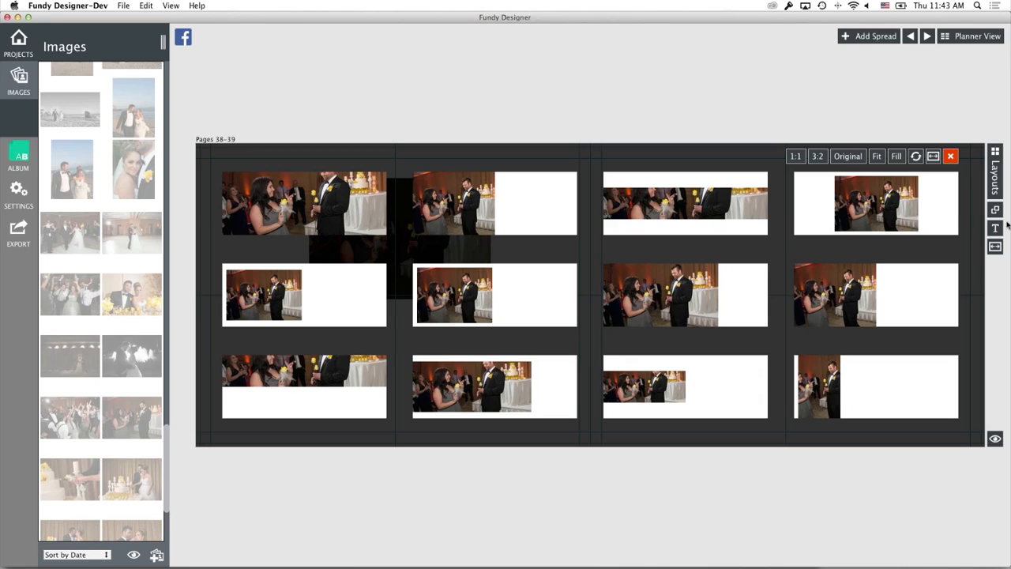
pyautogui.click(951, 155)
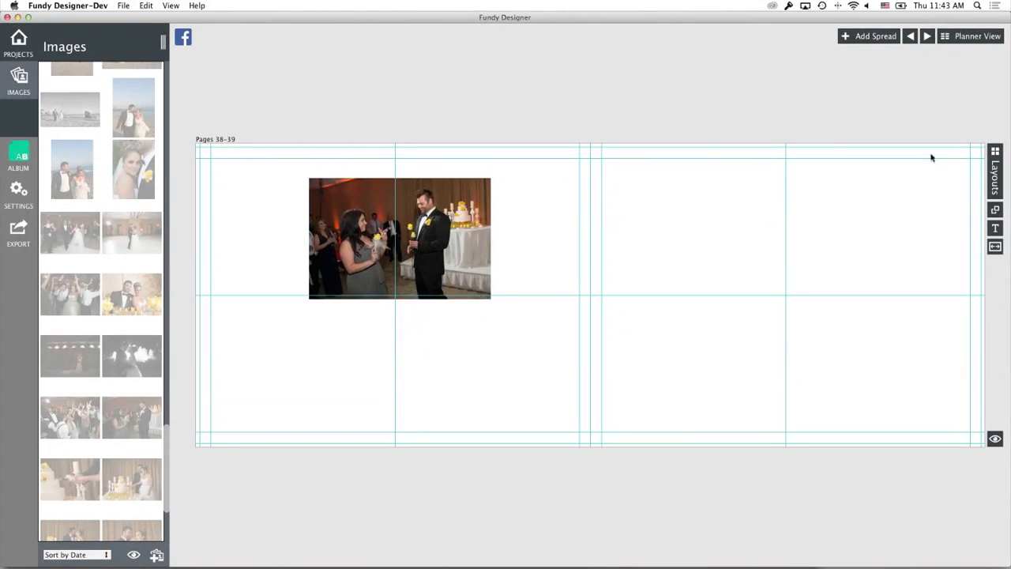
pyautogui.click(996, 172)
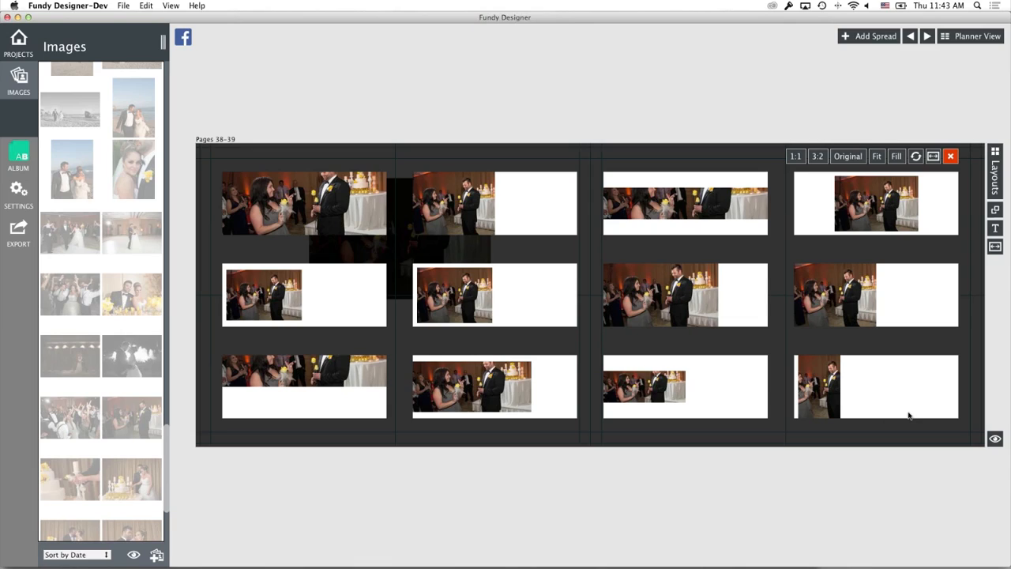
pyautogui.click(951, 156)
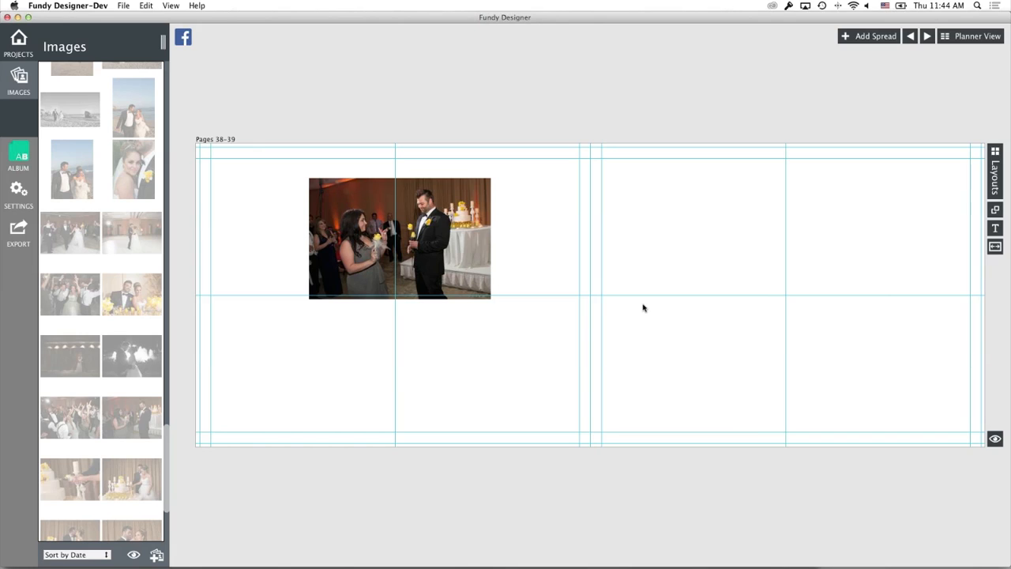
pyautogui.press('Down')
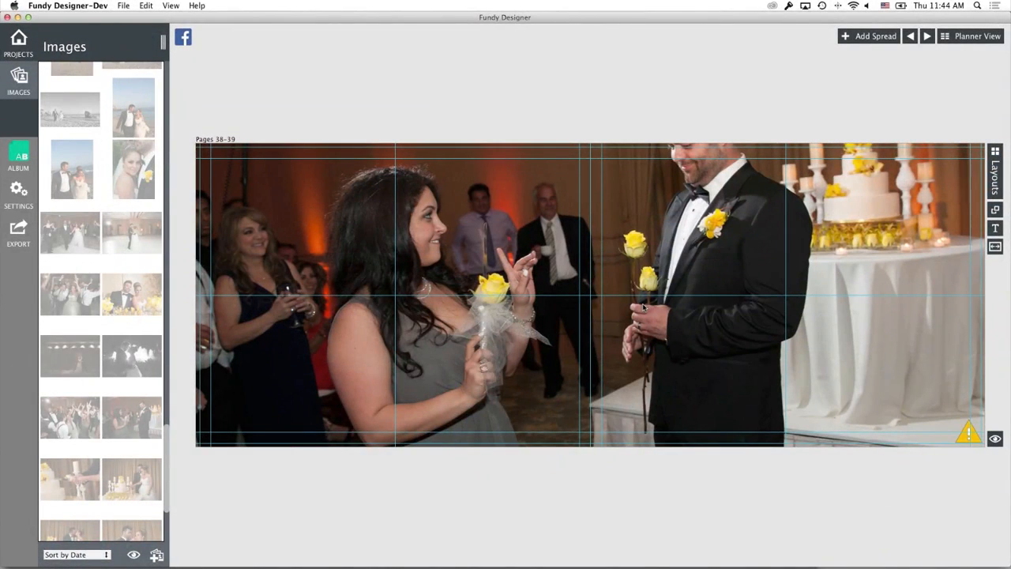
pyautogui.click(667, 239)
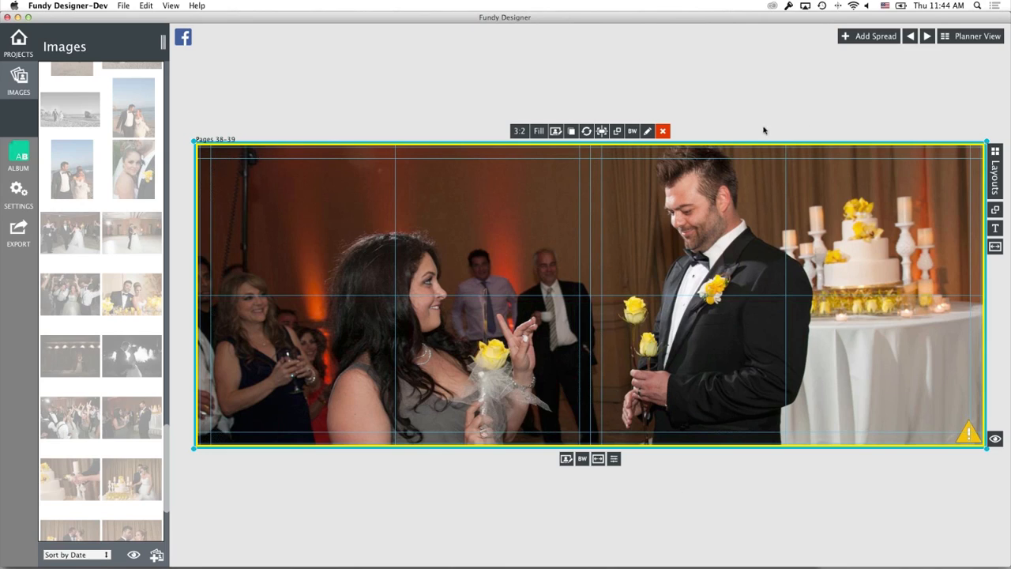
# Step: Return to the planner view and delete the pages 38-39 spread
pyautogui.click(970, 38)
pyautogui.moveTo(717, 483)
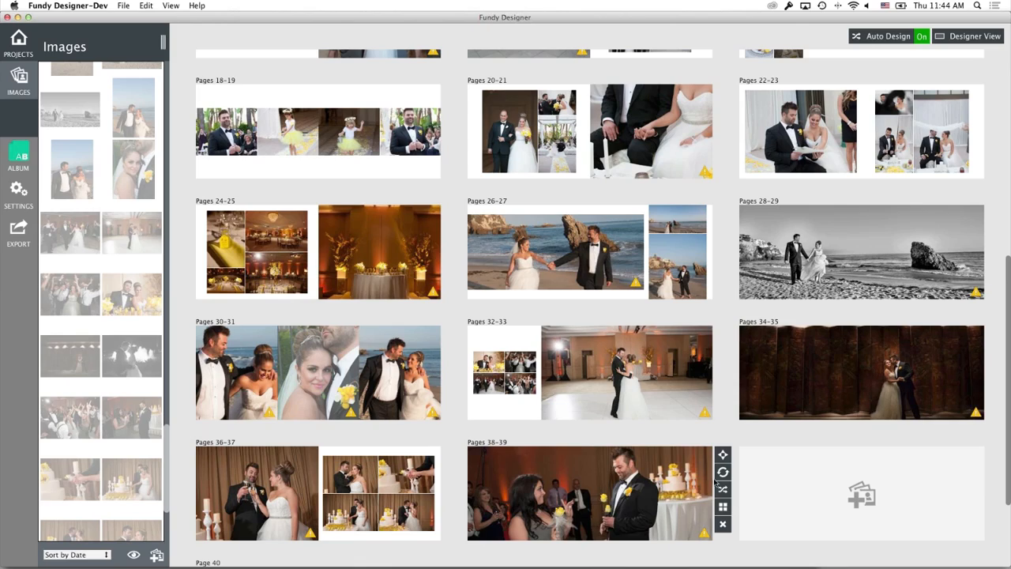
pyautogui.click(722, 523)
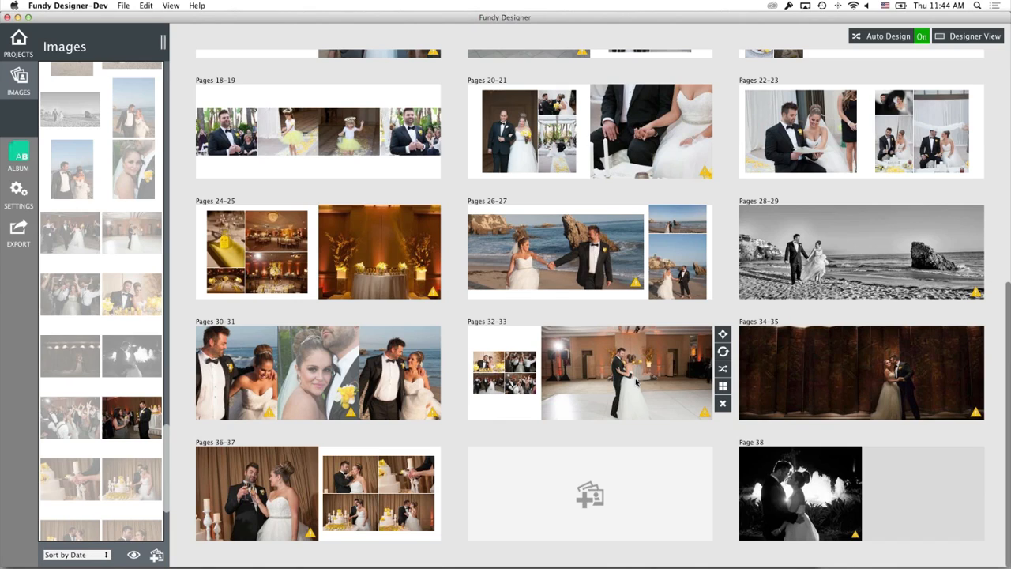
pyautogui.scroll(5, 637, 382)
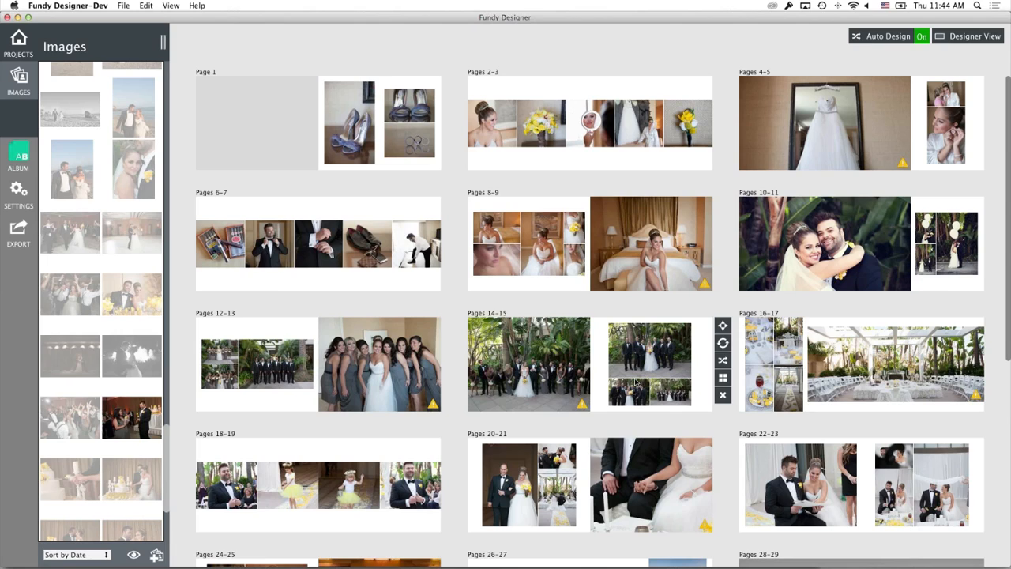
pyautogui.scroll(-5, 637, 383)
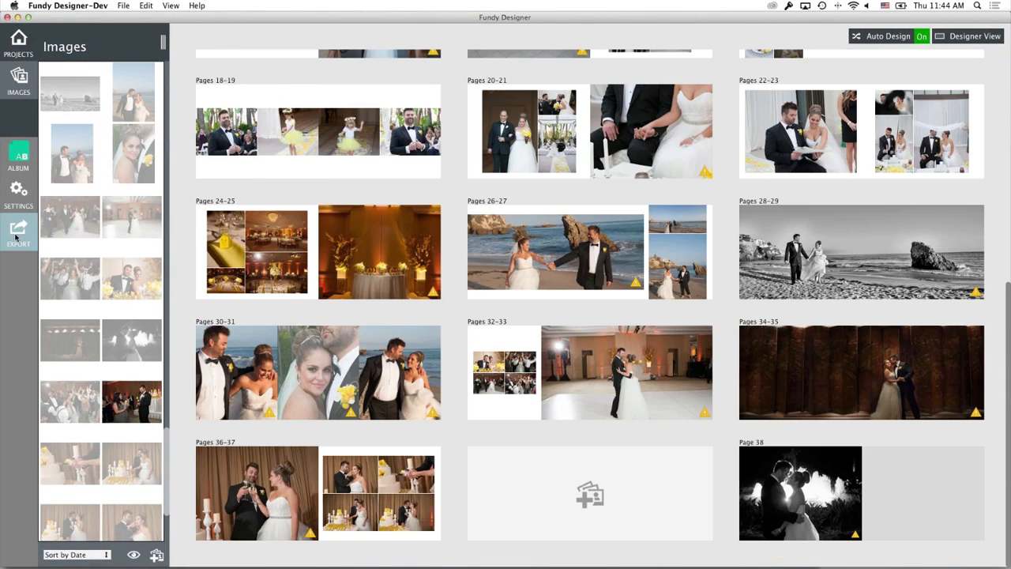
# Step: Export all album pages to a new Desktop folder named "webinar album"
pyautogui.click(17, 234)
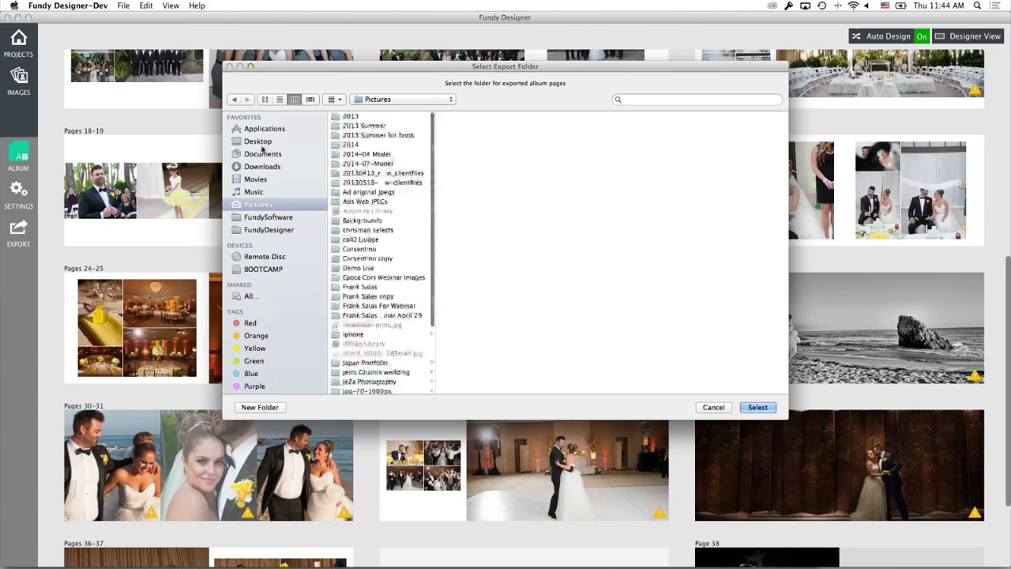
pyautogui.click(263, 143)
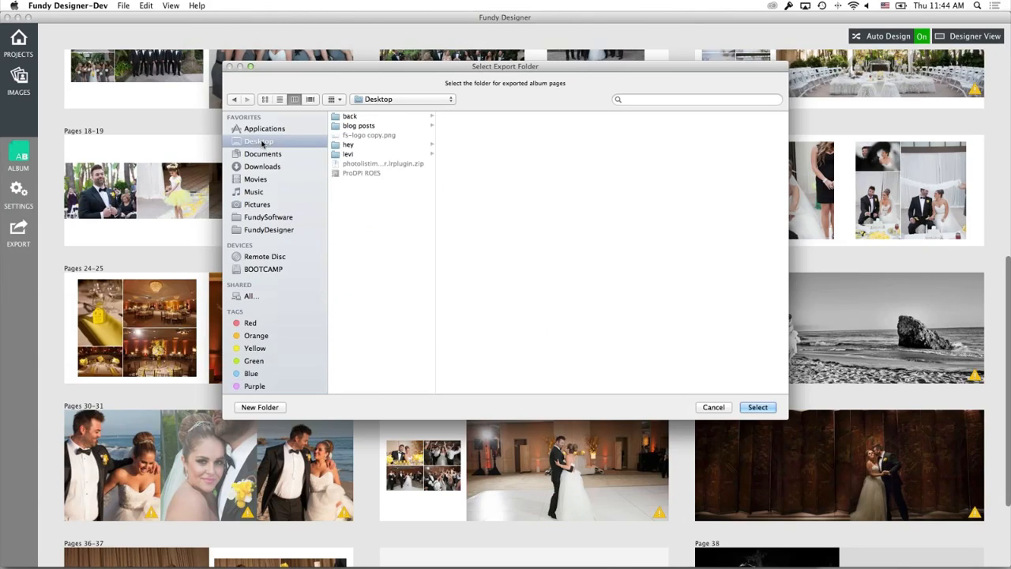
pyautogui.click(260, 407)
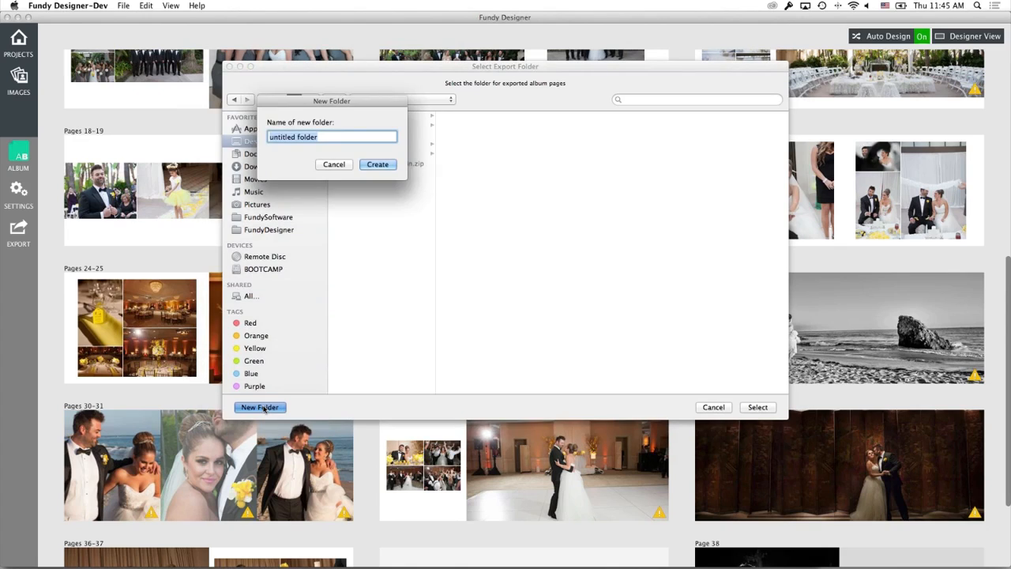
pyautogui.write('webinar album')
pyautogui.press('Return')
pyautogui.press('Return')
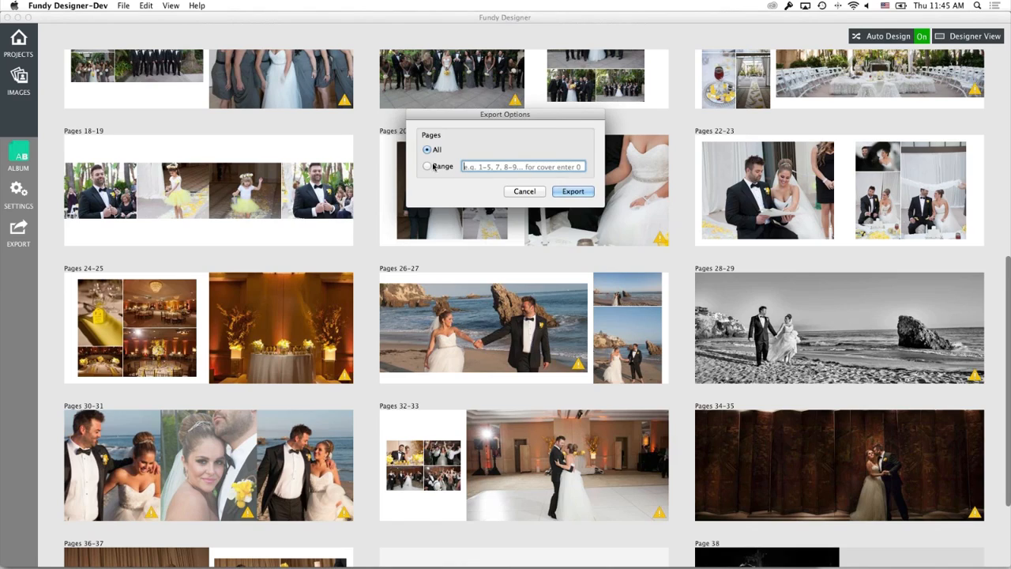
pyautogui.click(581, 192)
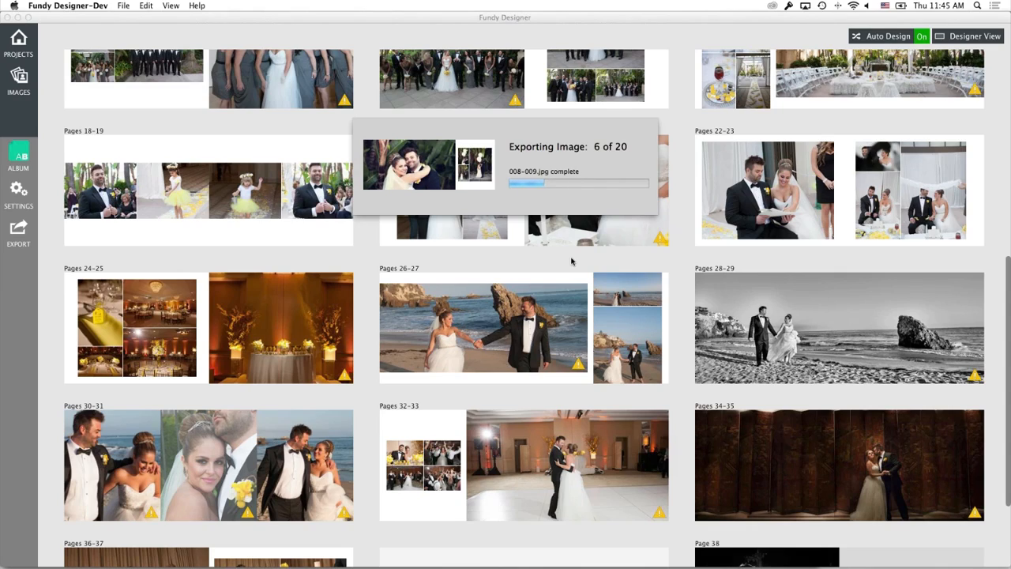
# Step: Examine the exported page files in the Desktop folder "webinar album" in Finder, and close the export notice in Fundy Designer
pyautogui.moveTo(99, 566)
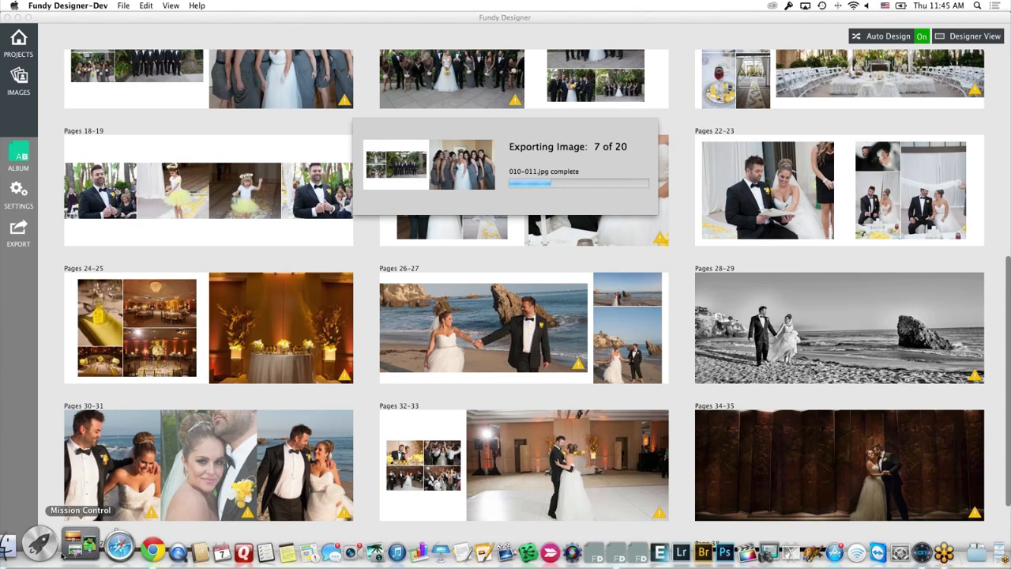
pyautogui.click(32, 556)
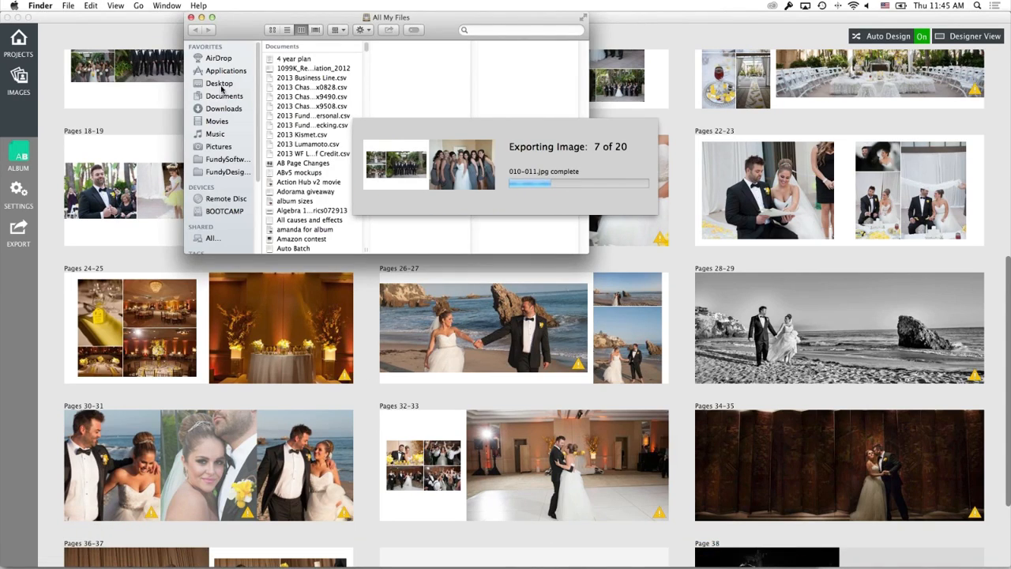
pyautogui.click(221, 84)
pyautogui.click(316, 112)
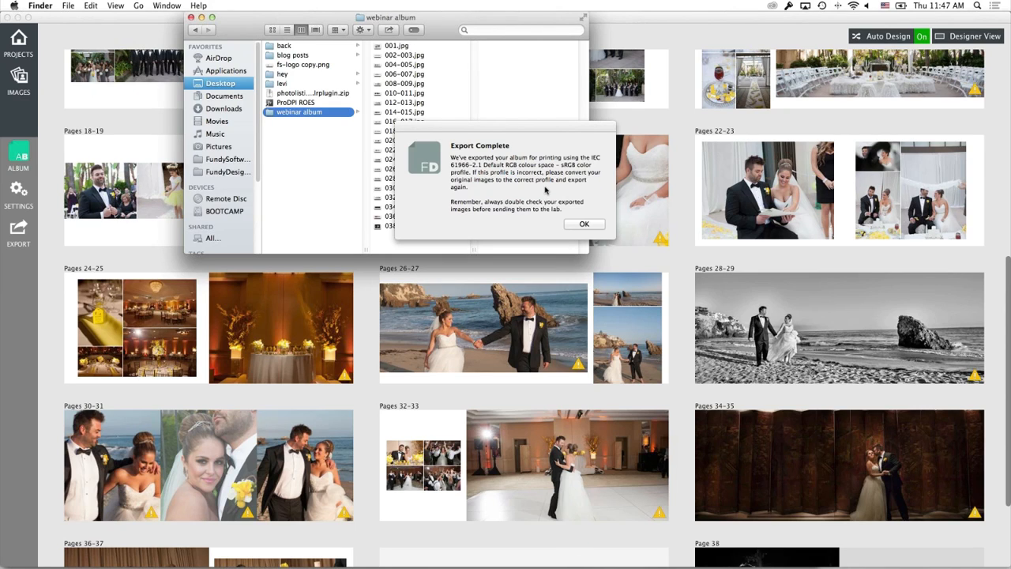
pyautogui.click(544, 190)
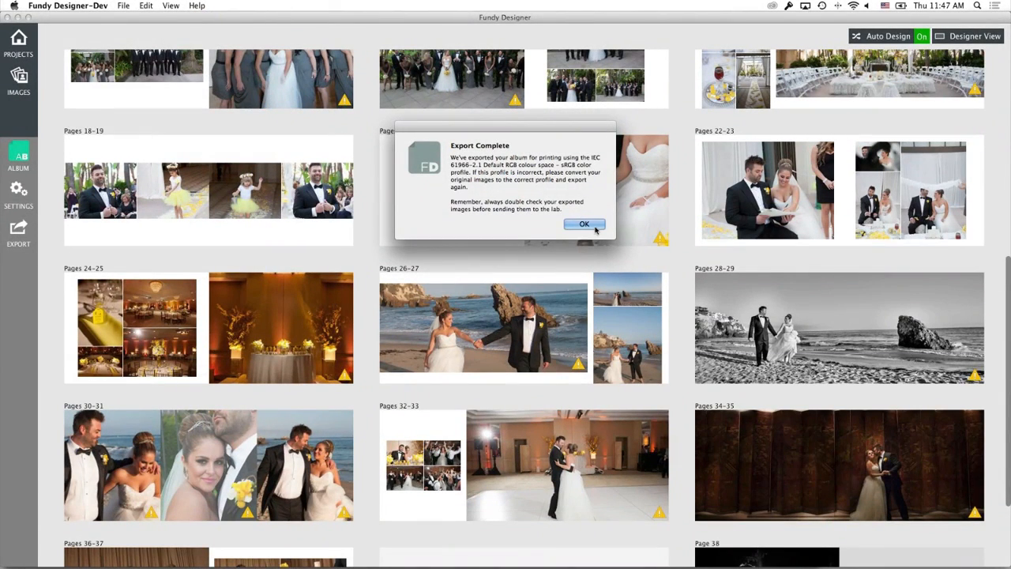
pyautogui.click(585, 225)
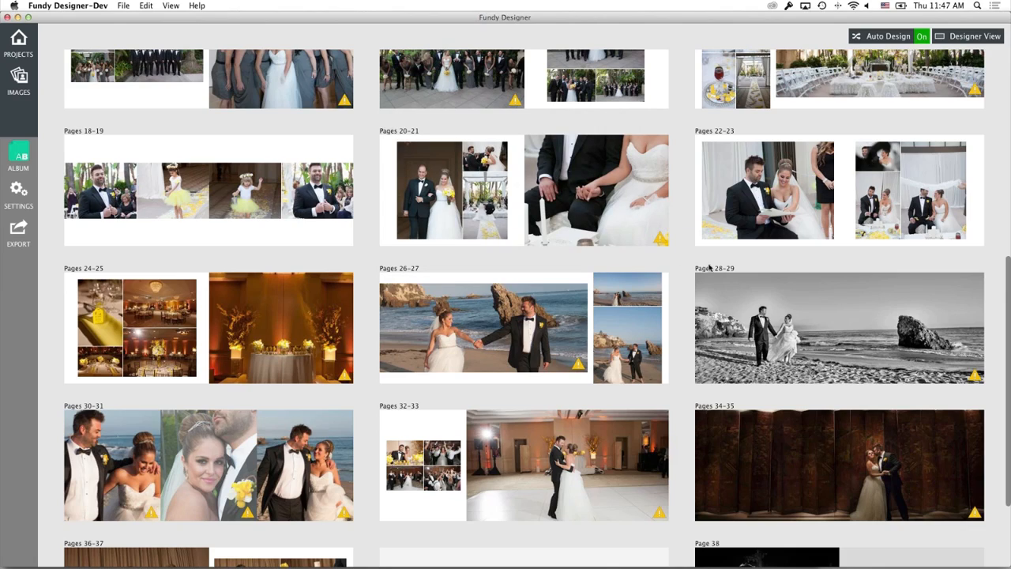
pyautogui.moveTo(681, 278)
pyautogui.scroll(3, 684, 406)
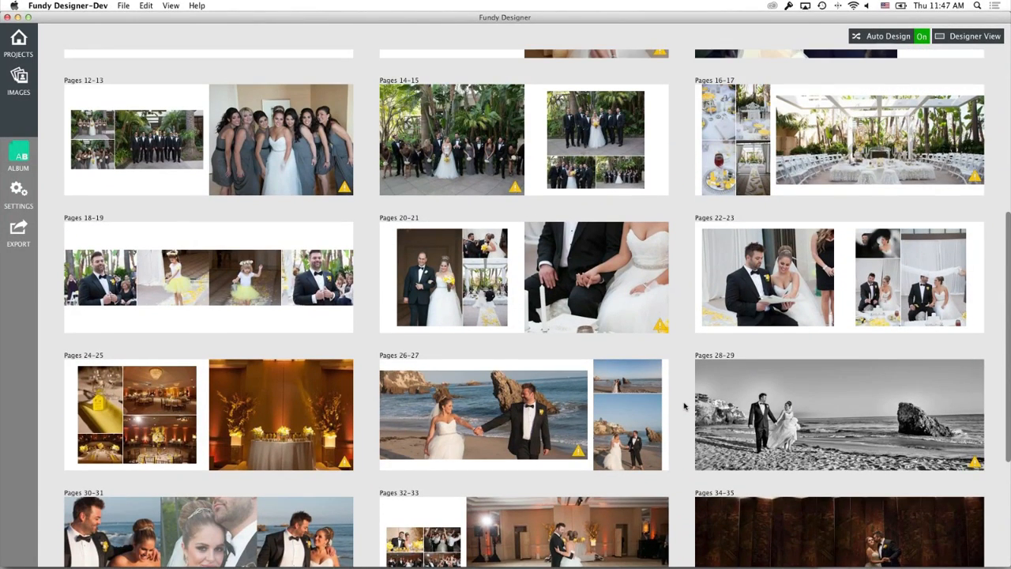
pyautogui.scroll(3, 685, 406)
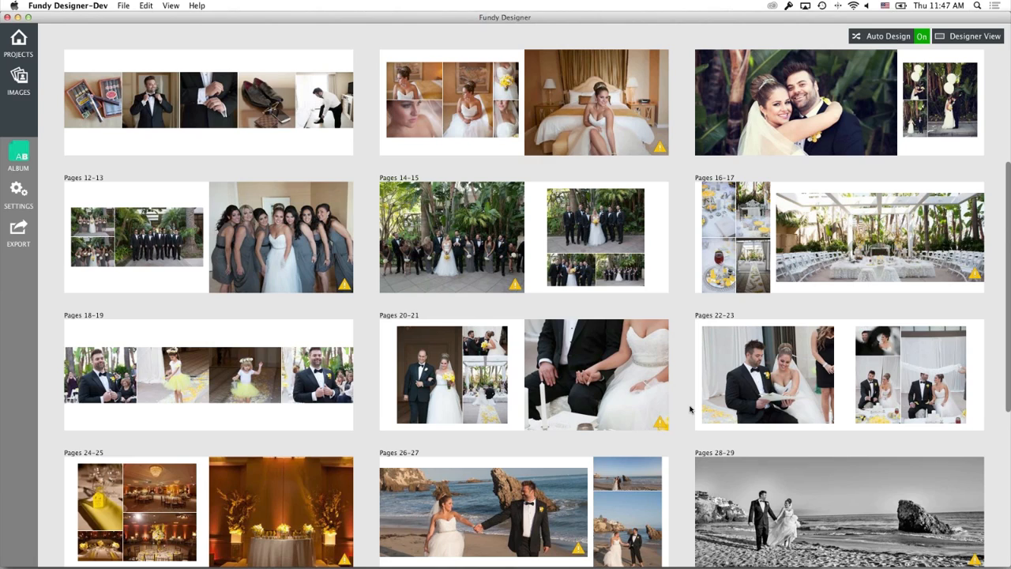
pyautogui.scroll(2, 690, 408)
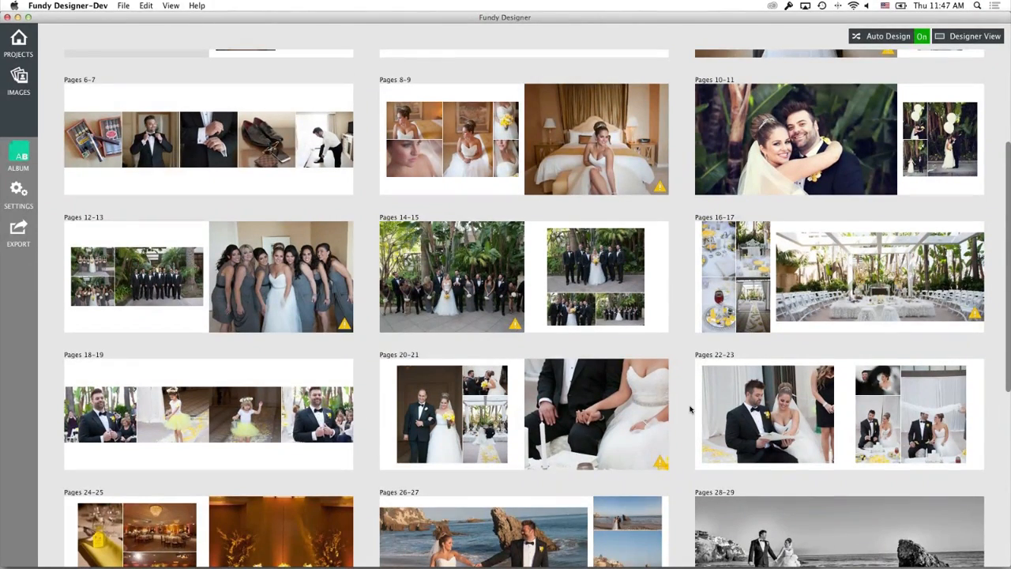
# Step: Switch to GoToMeeting
pyautogui.moveTo(910, 562)
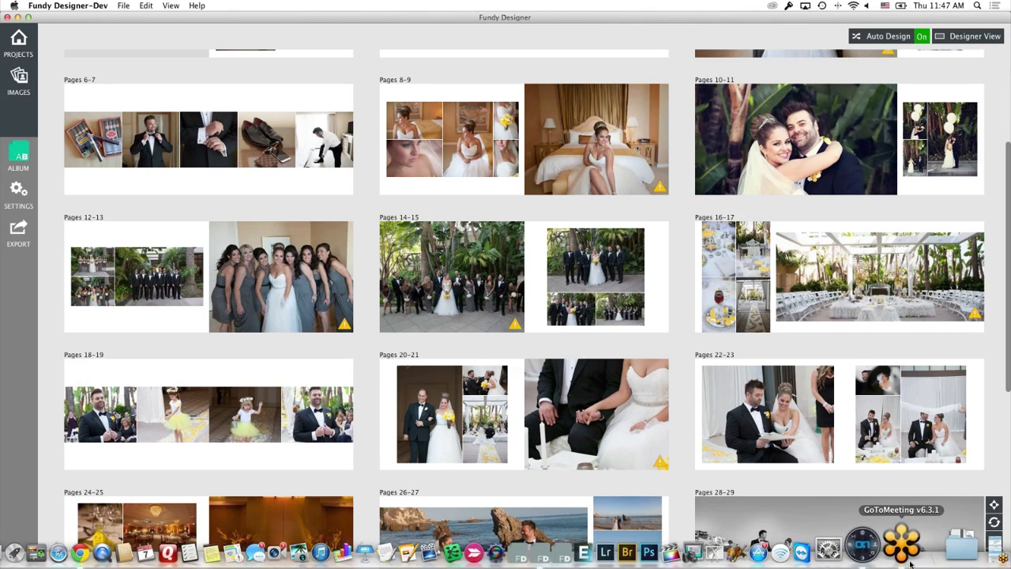
pyautogui.click(908, 560)
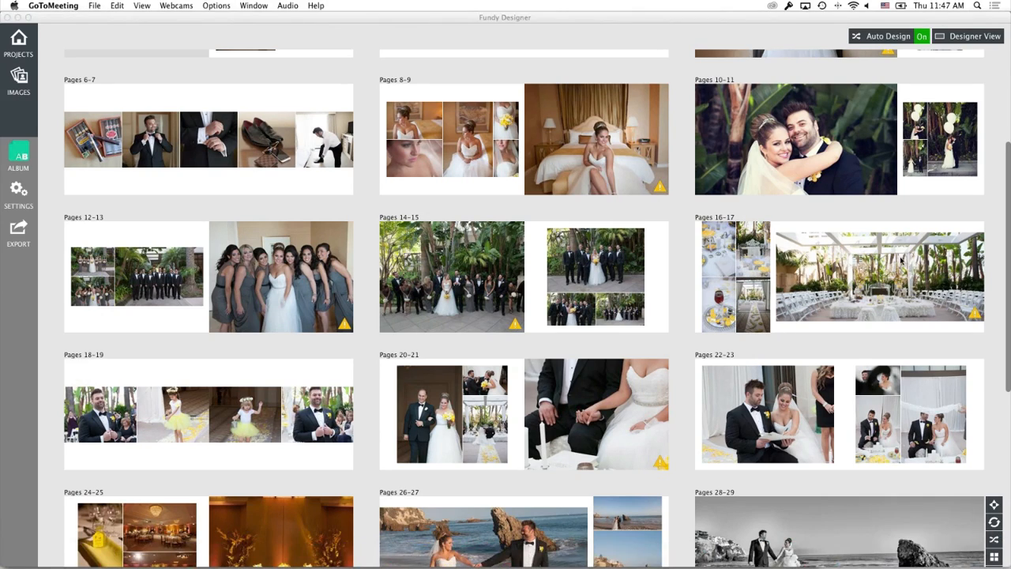